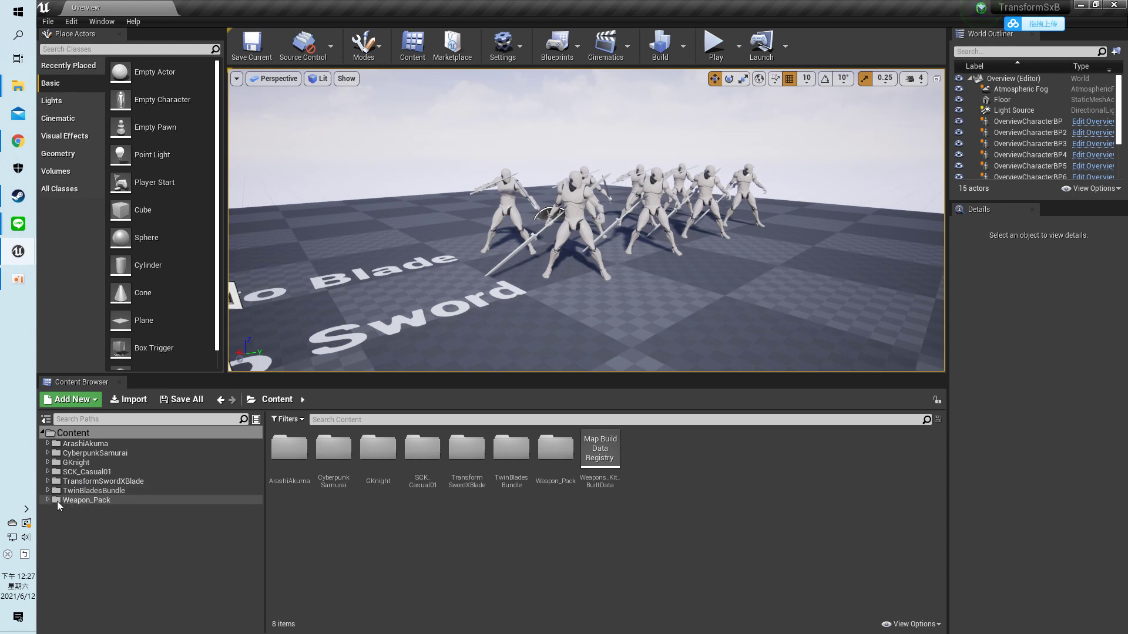
- Open SK_GothicKnight_Skeleton from the GKnight > Meshes folder in the Skeleton editor
left_click(48, 463)
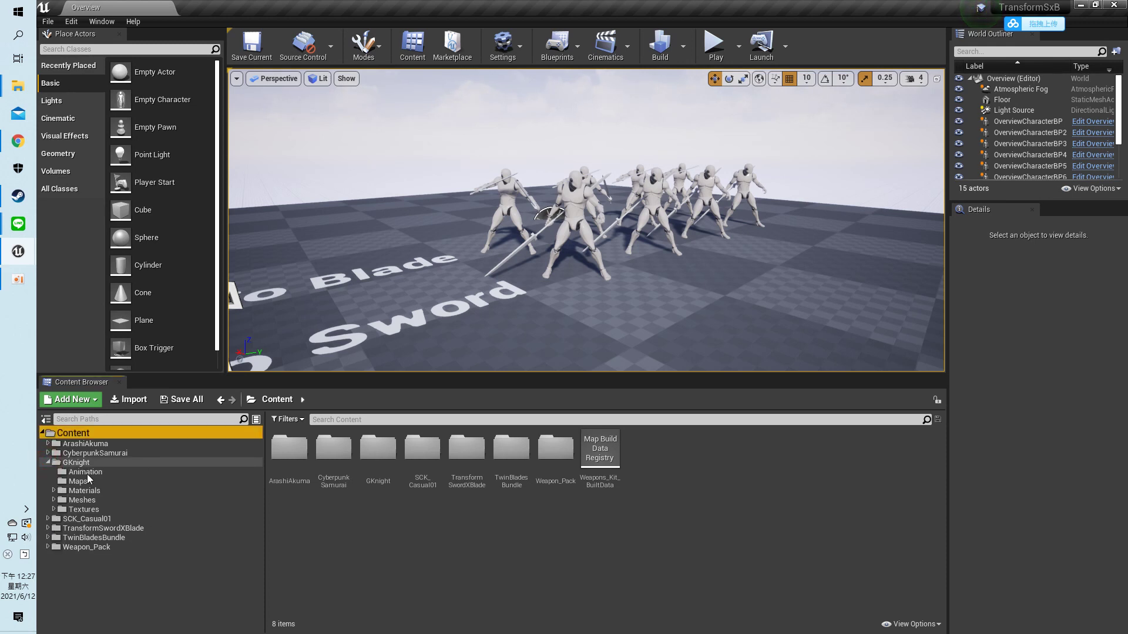
left_click(85, 500)
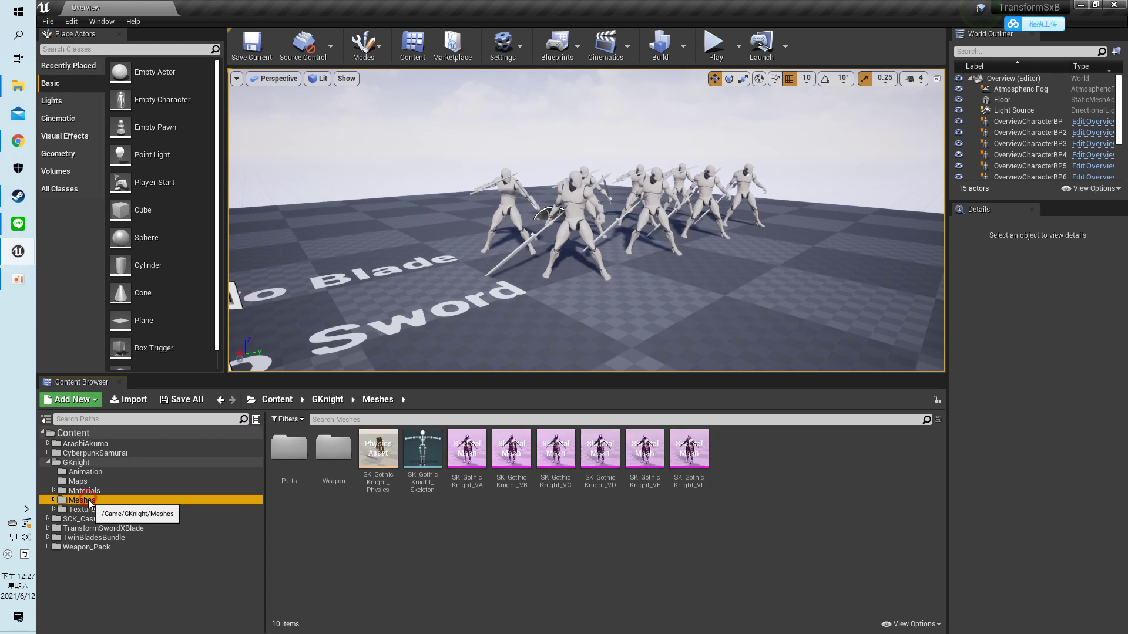
double_click(426, 450)
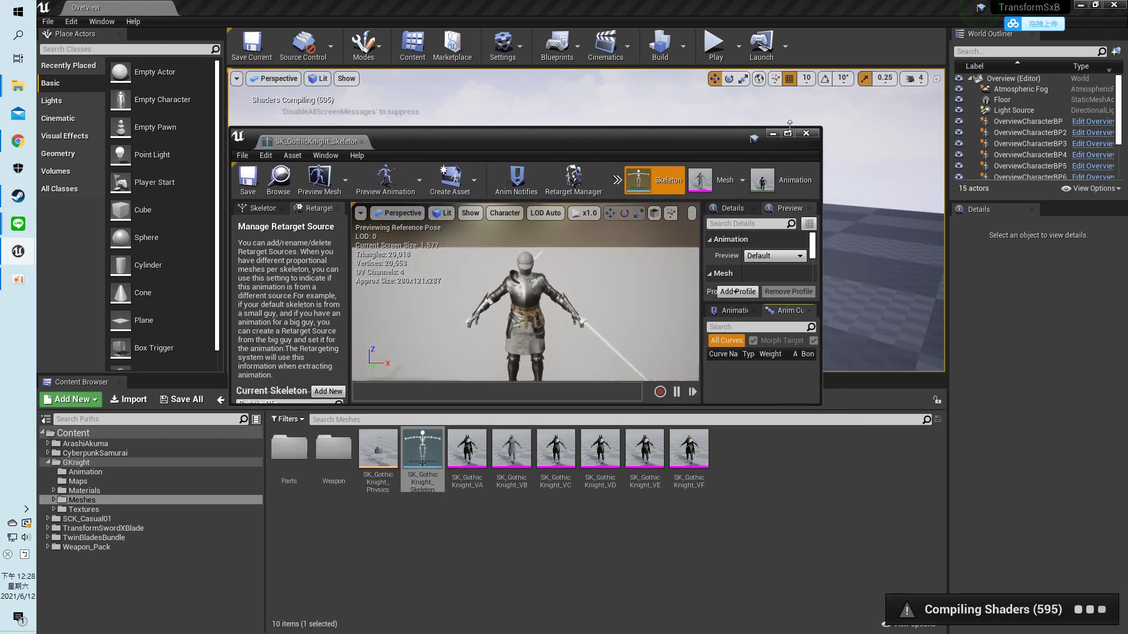
- Maximize the Skeleton editor and delete the ik_hand_lSocket and ik_hand_rSocket sockets
left_click(792, 133)
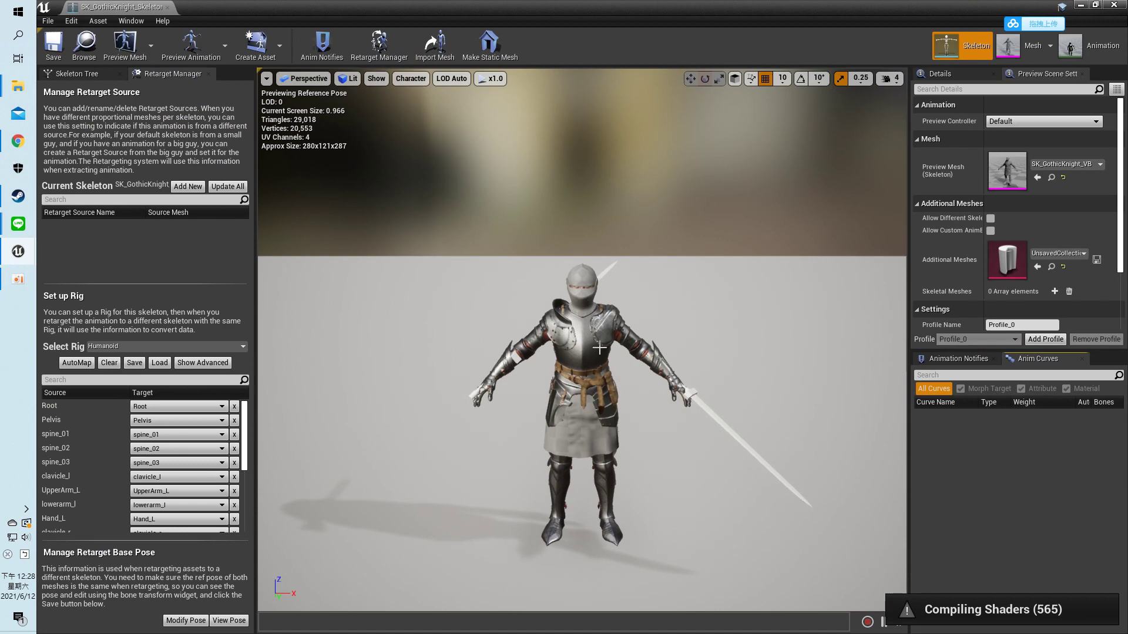
left_click(77, 74)
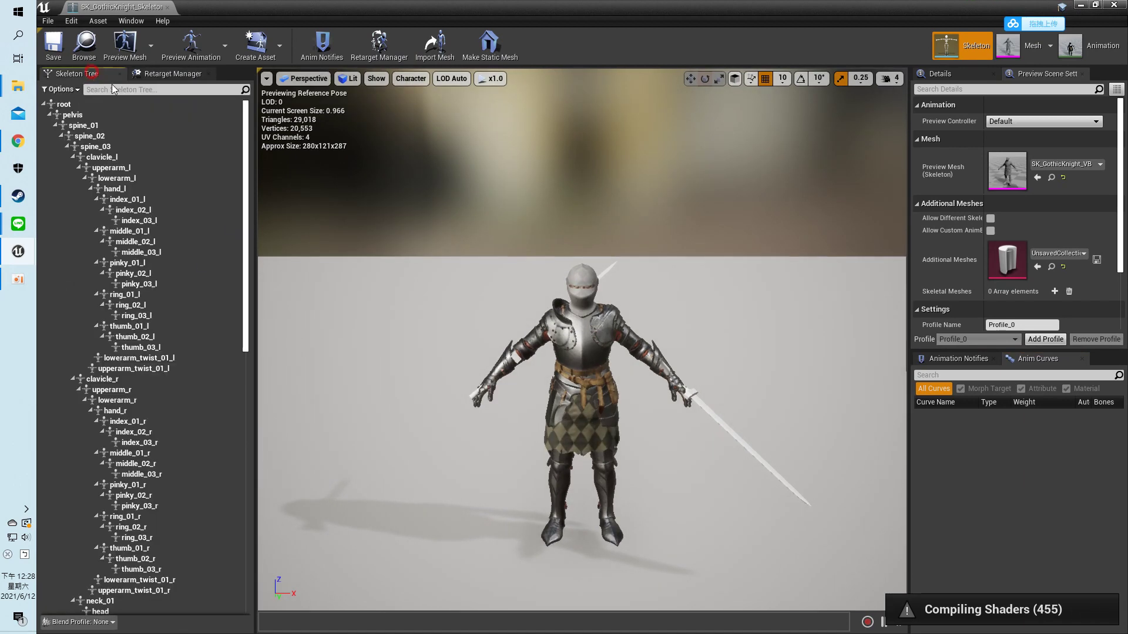
left_click_drag(249, 159, 273, 484)
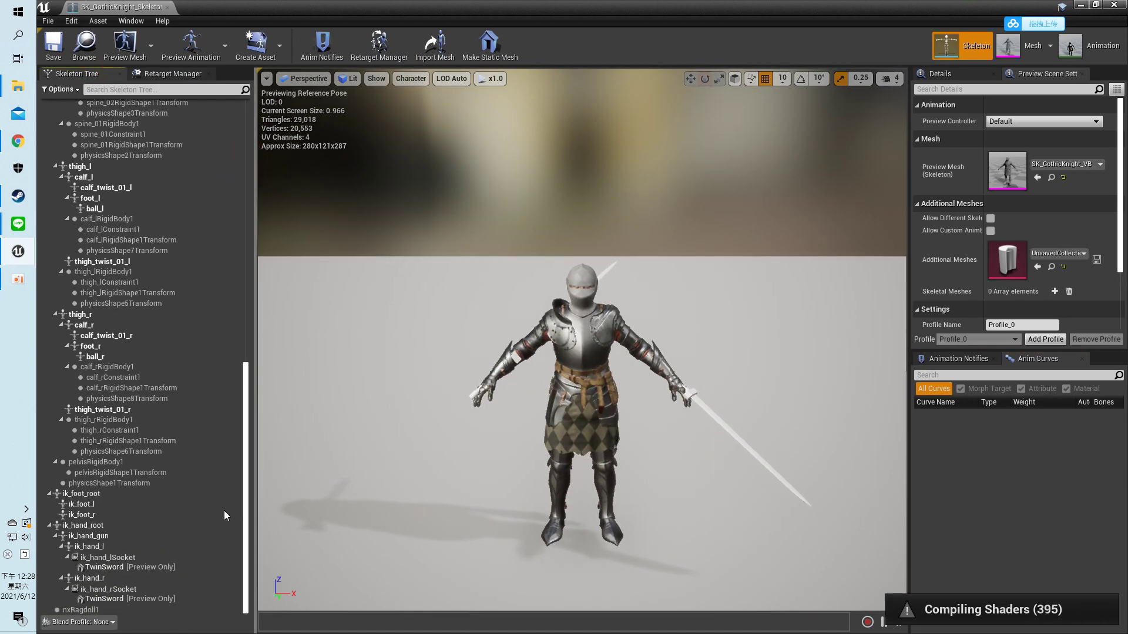
left_click(109, 557)
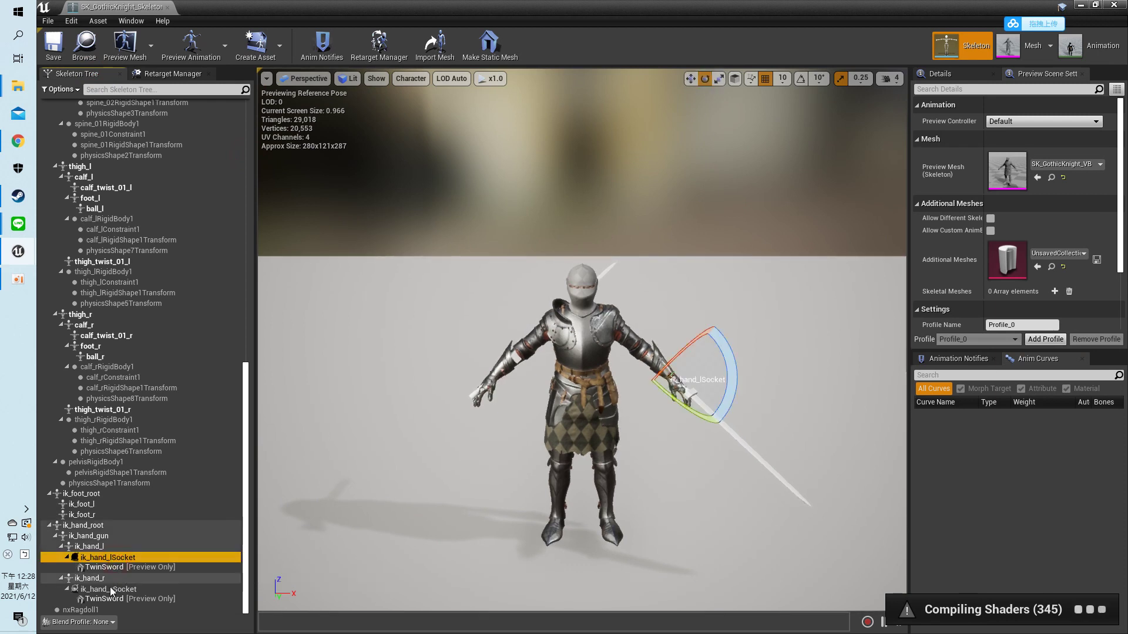
left_click(110, 590, "ctrl")
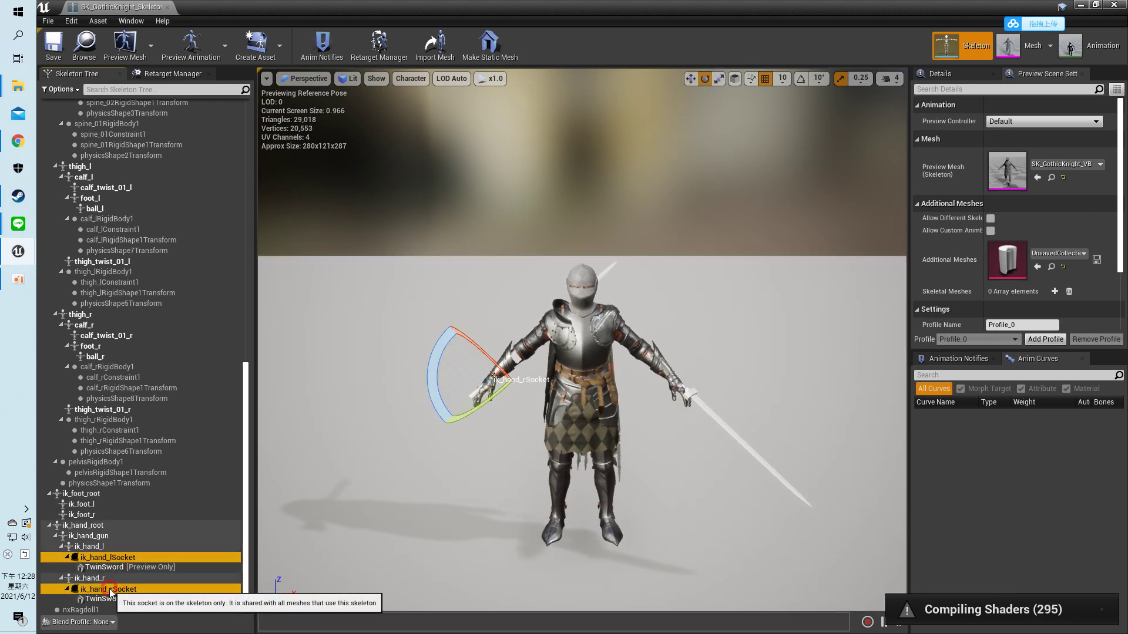
key("Delete")
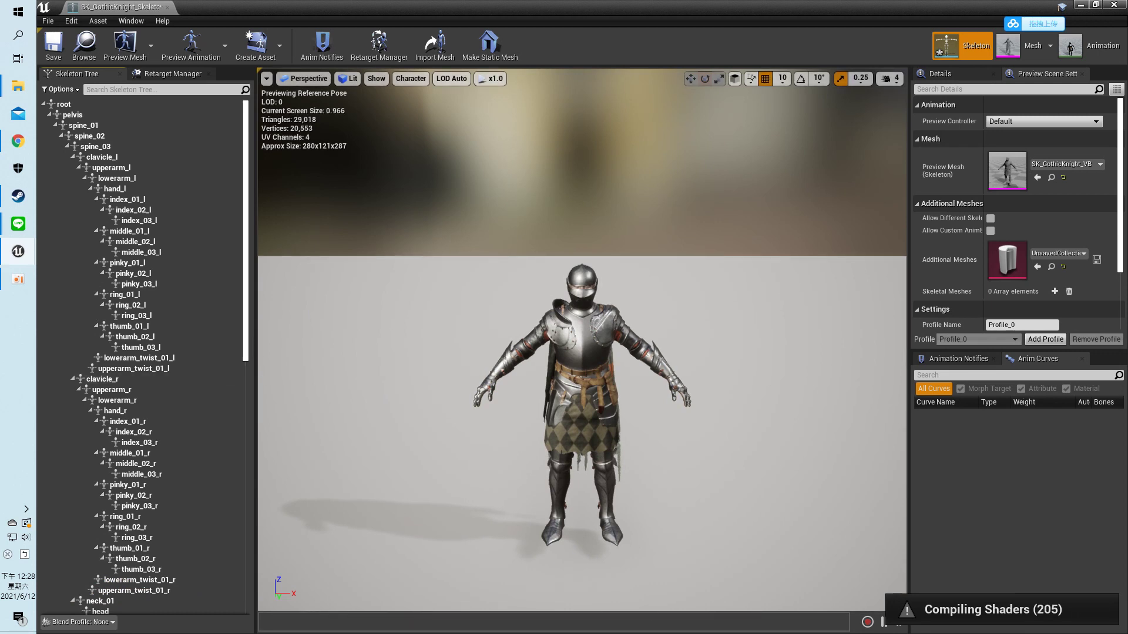
- Reset the skeleton's rig to None, reassign Humanoid, save, and close the editor
left_click(172, 73)
left_click(189, 351)
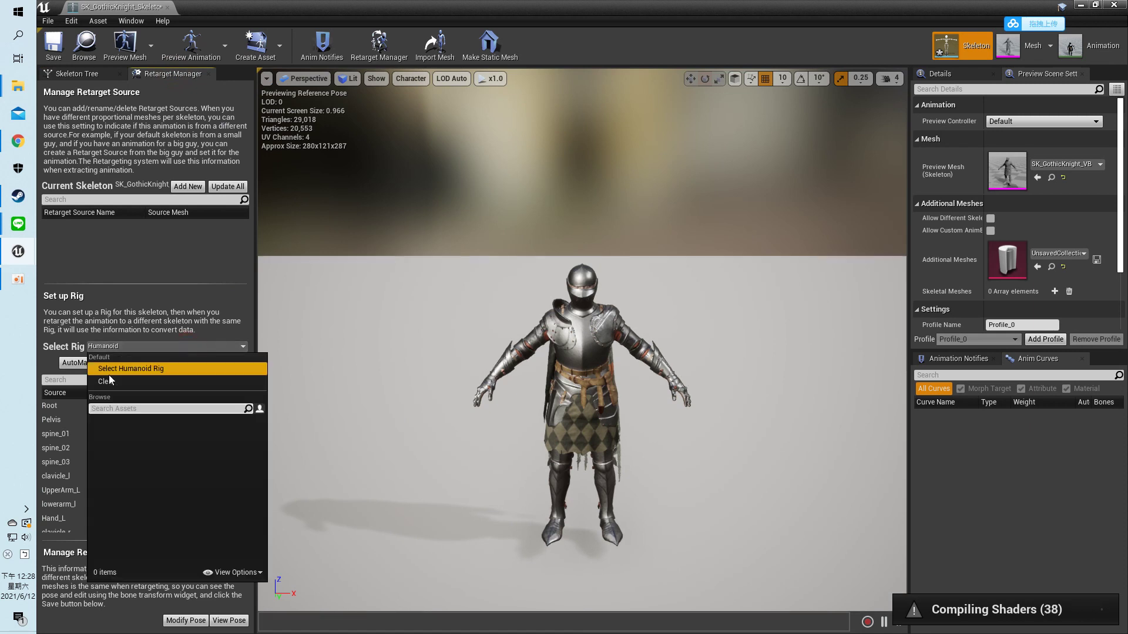
left_click(115, 378)
left_click(238, 348)
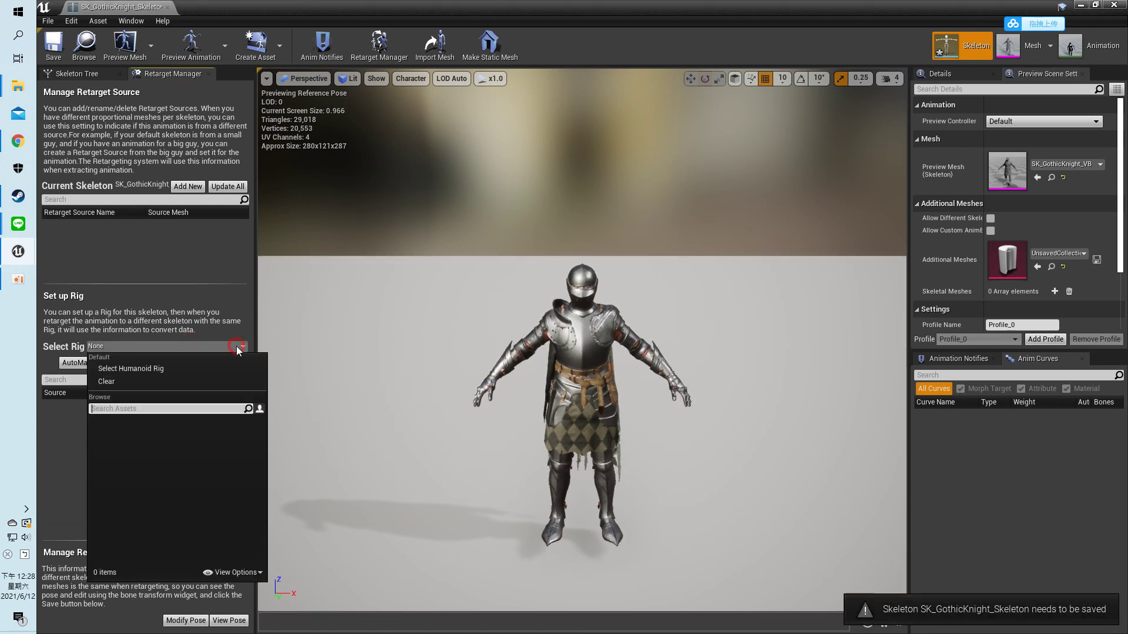
left_click(214, 367)
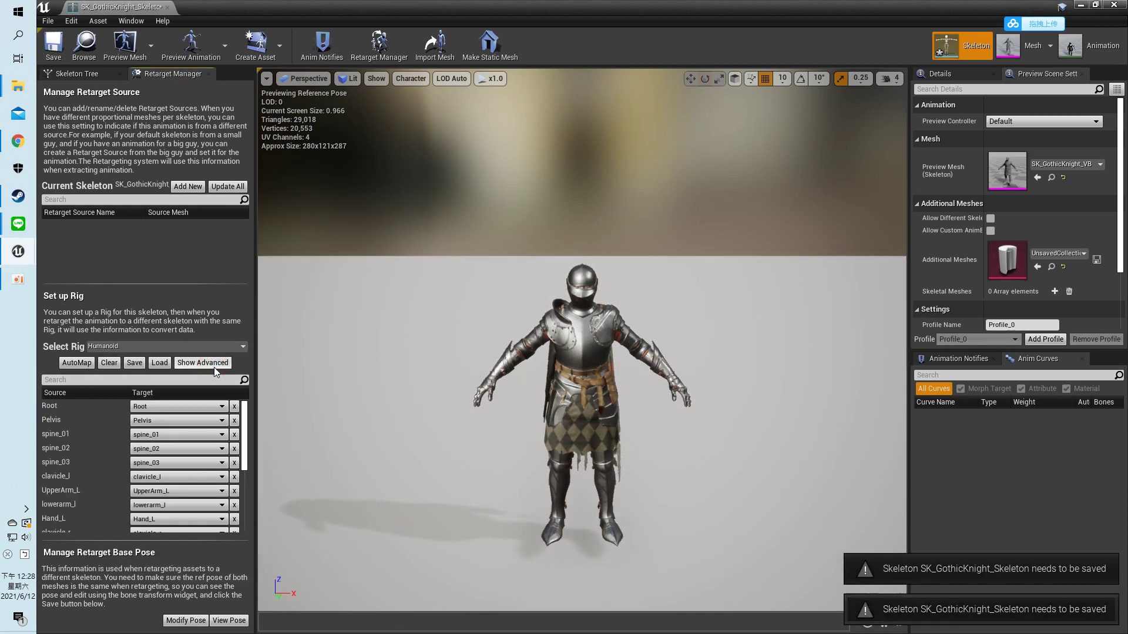
left_click(50, 59)
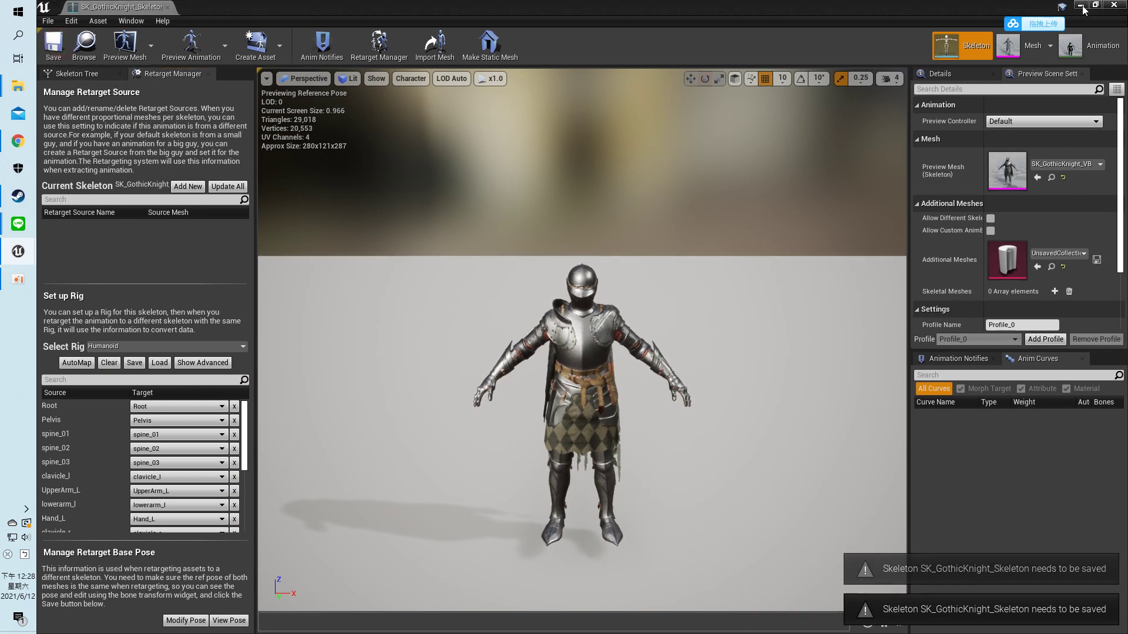
left_click(1115, 5)
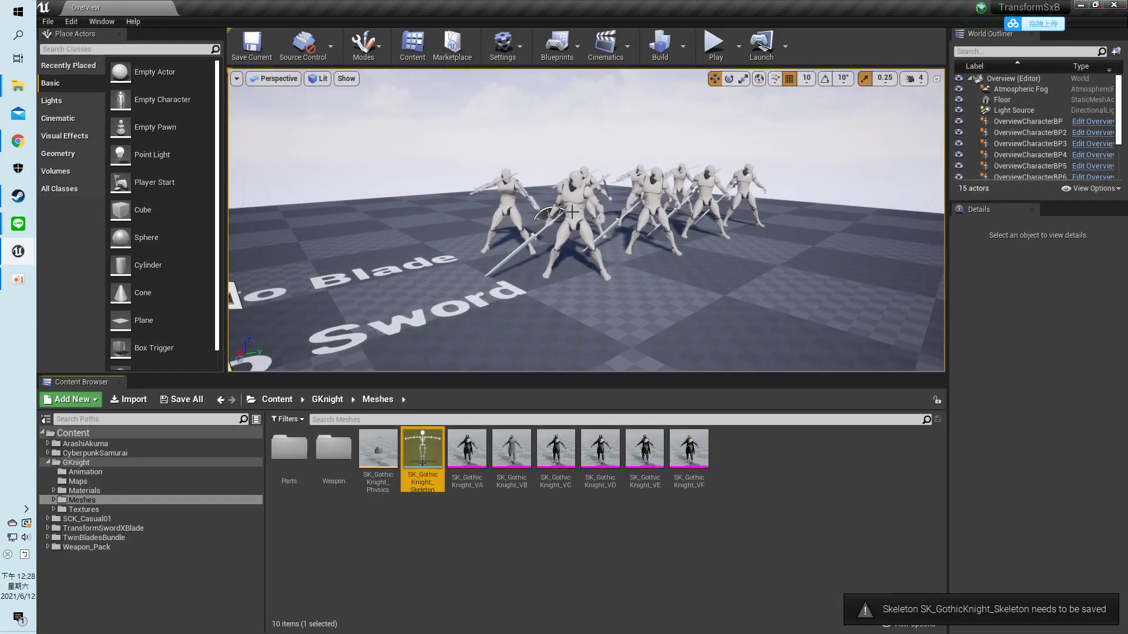
- Open UE4_Mannequin_Skeleton from TwinBladesBundle > Mannequin > Character > Mesh
left_click(48, 538)
left_click(94, 538)
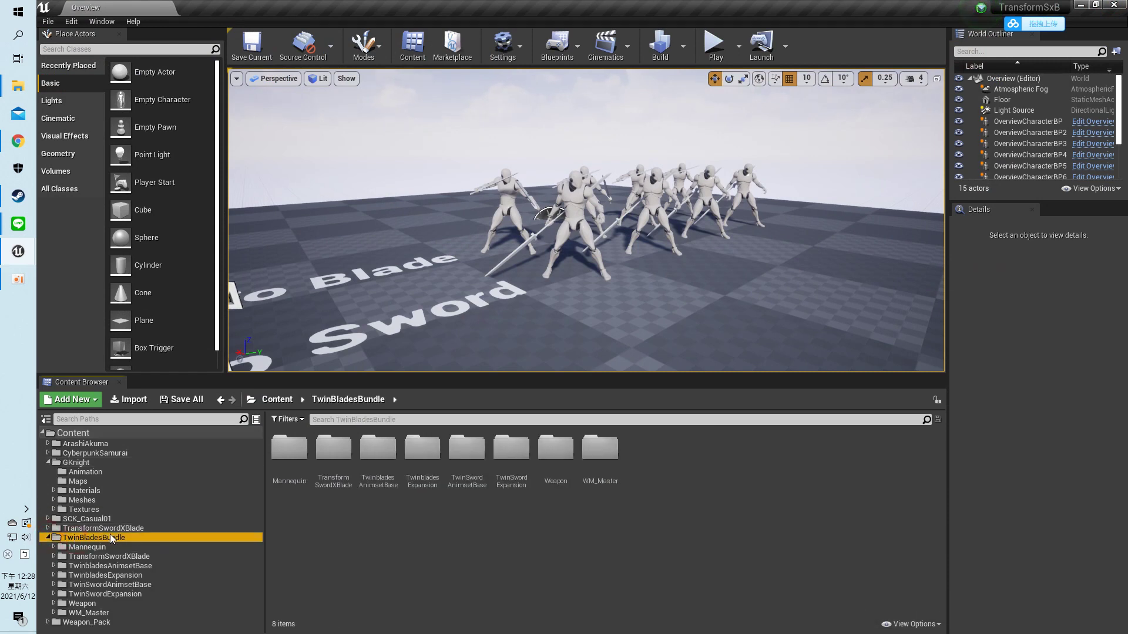
left_click(53, 547)
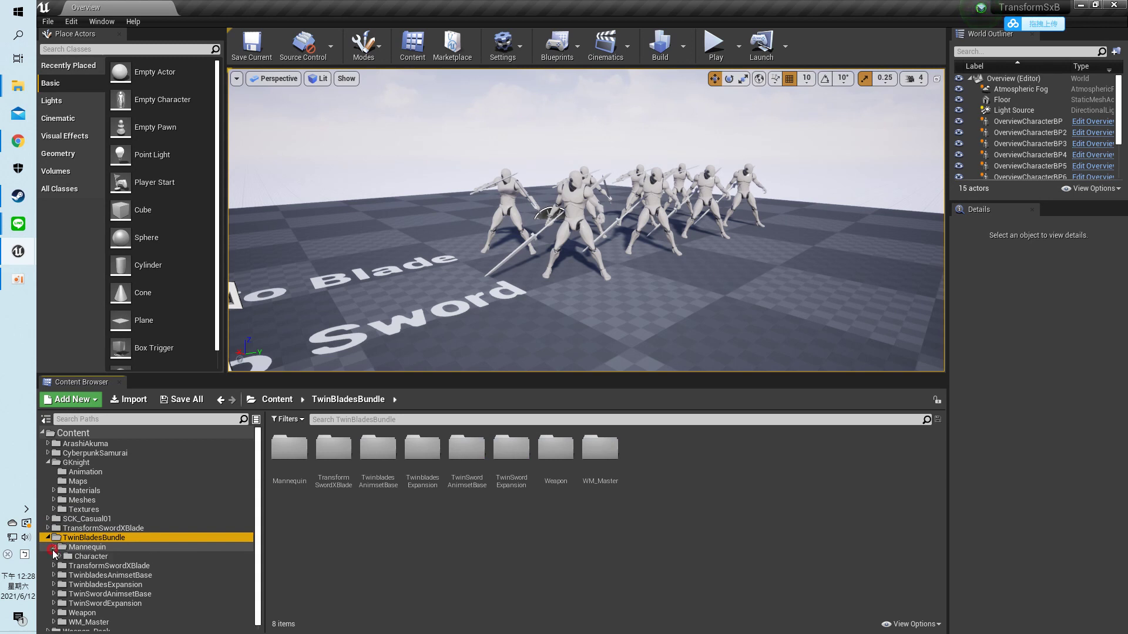
left_click(60, 556)
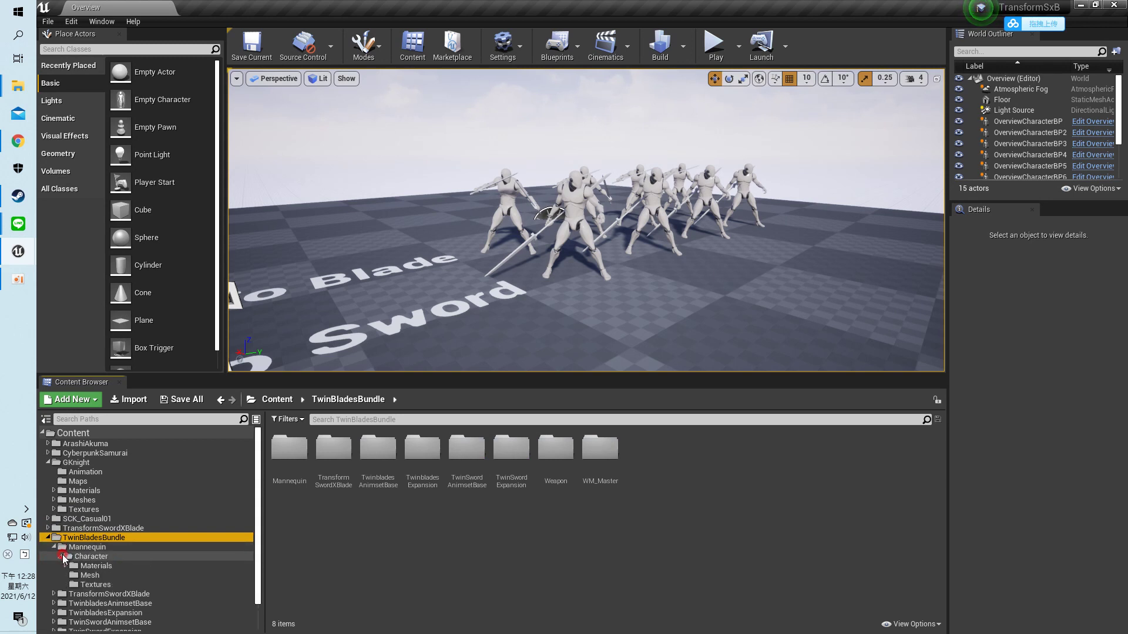
left_click(93, 576)
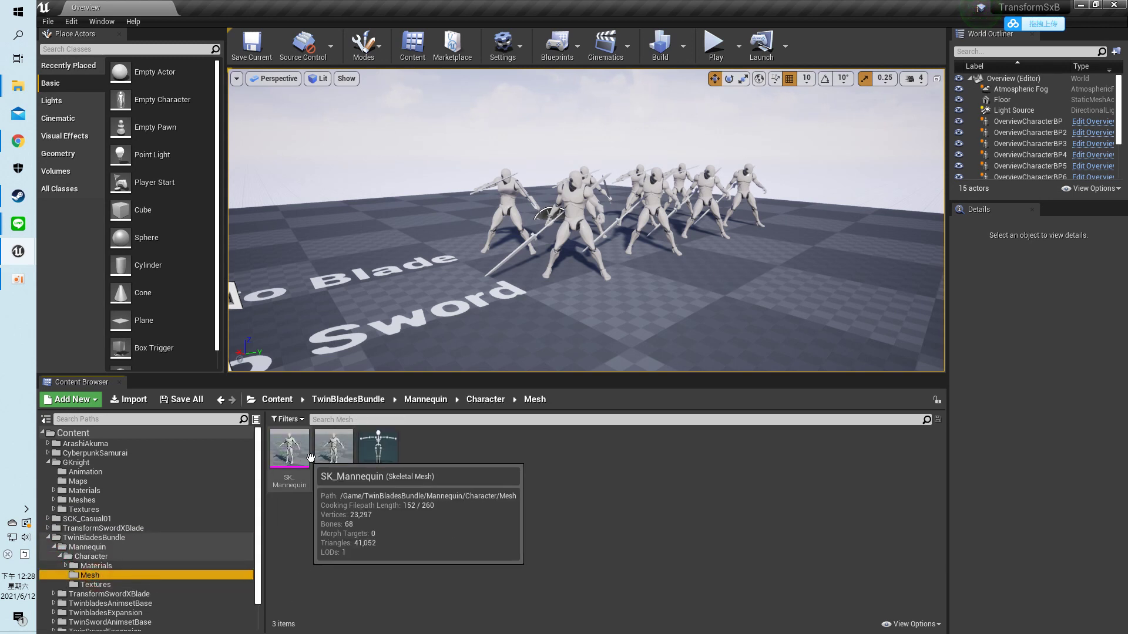
double_click(379, 458)
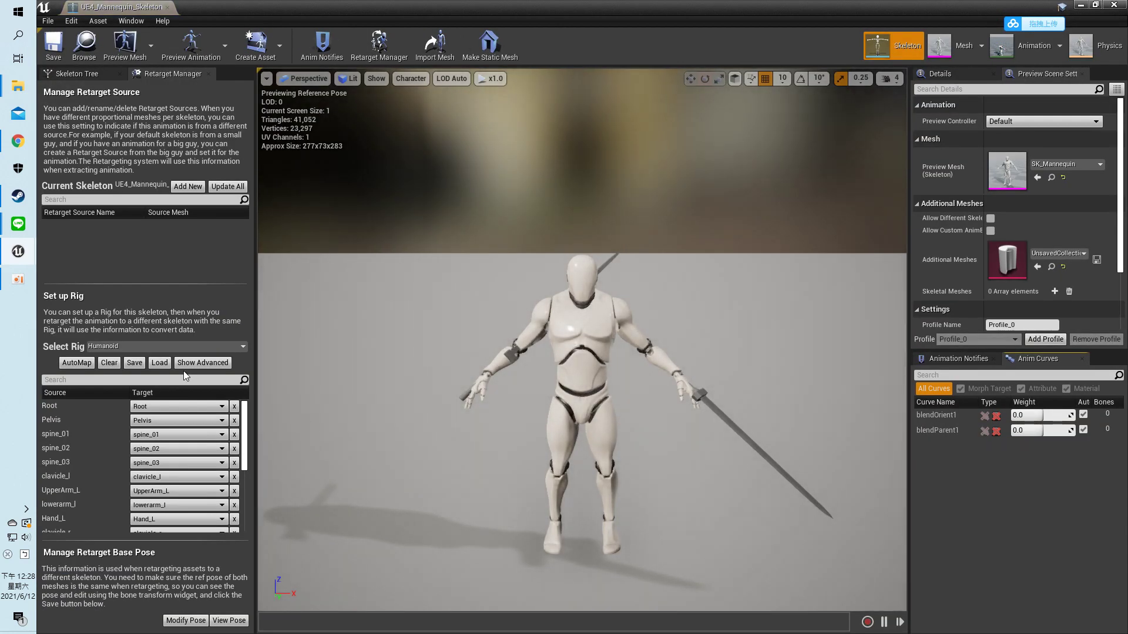
- Set the mannequin skeleton's rig to None, then Humanoid, save it and close the editor
left_click(208, 348)
left_click(149, 379)
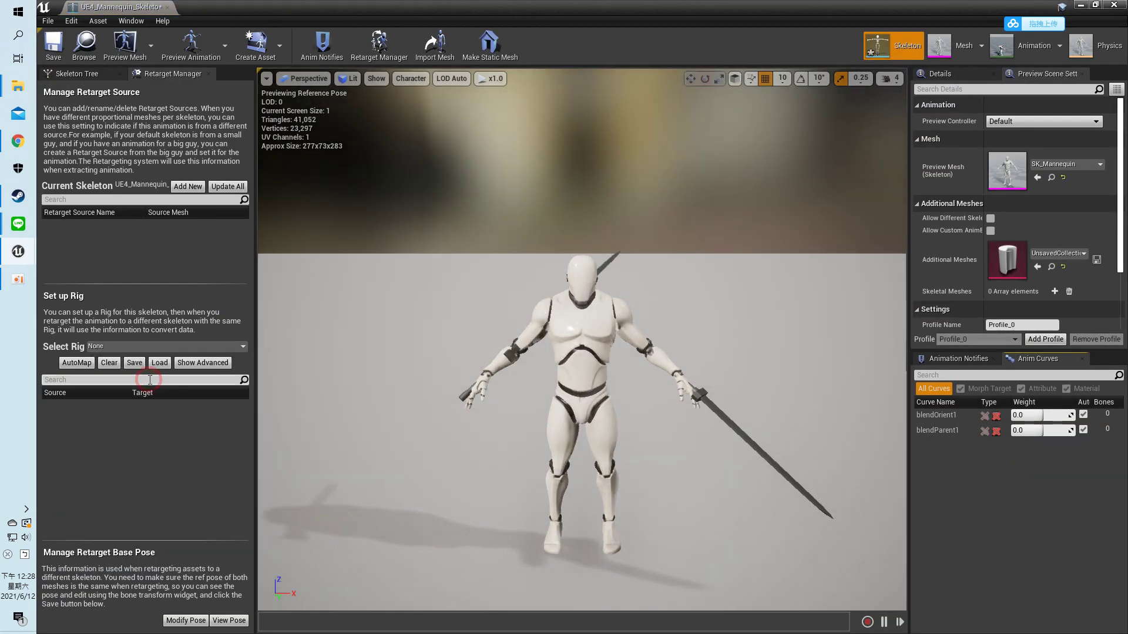
left_click(203, 345)
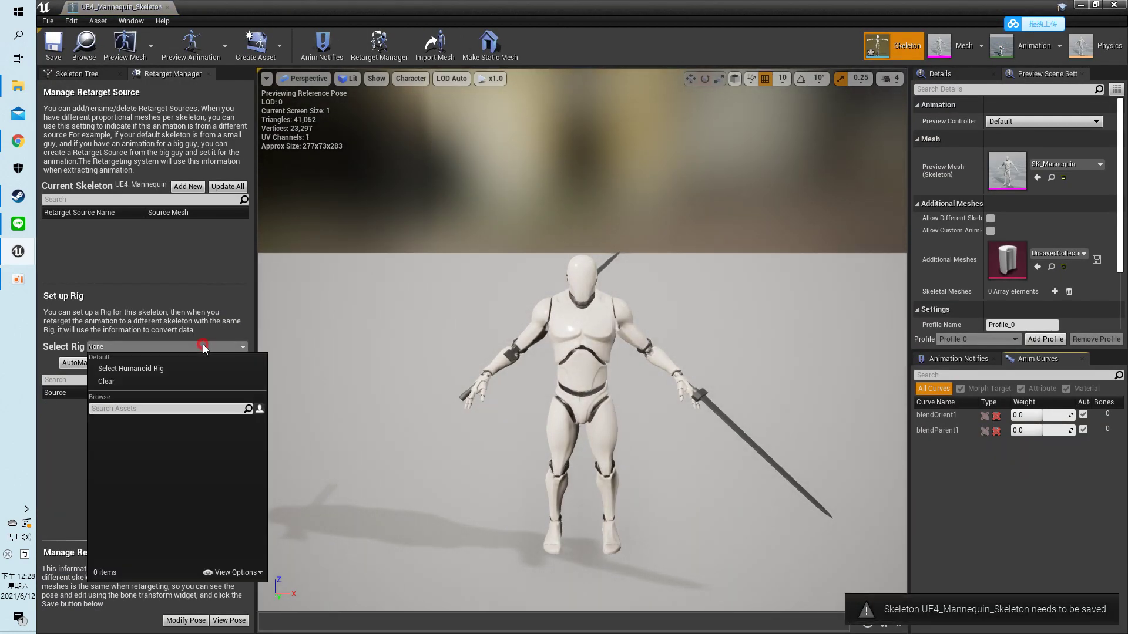
left_click(179, 363)
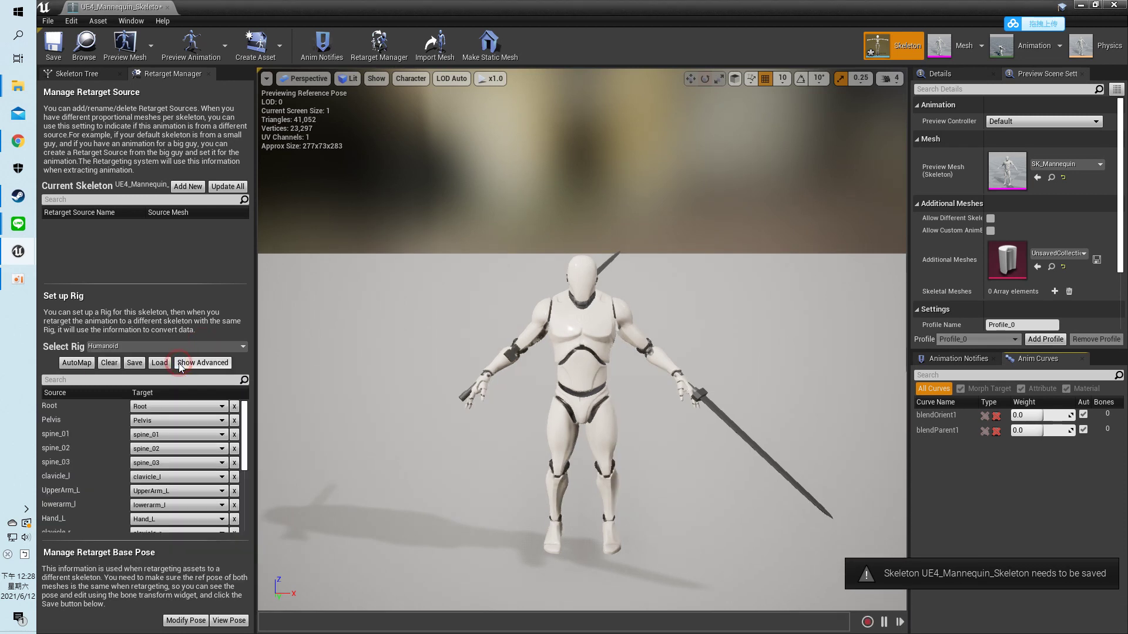
left_click(65, 44)
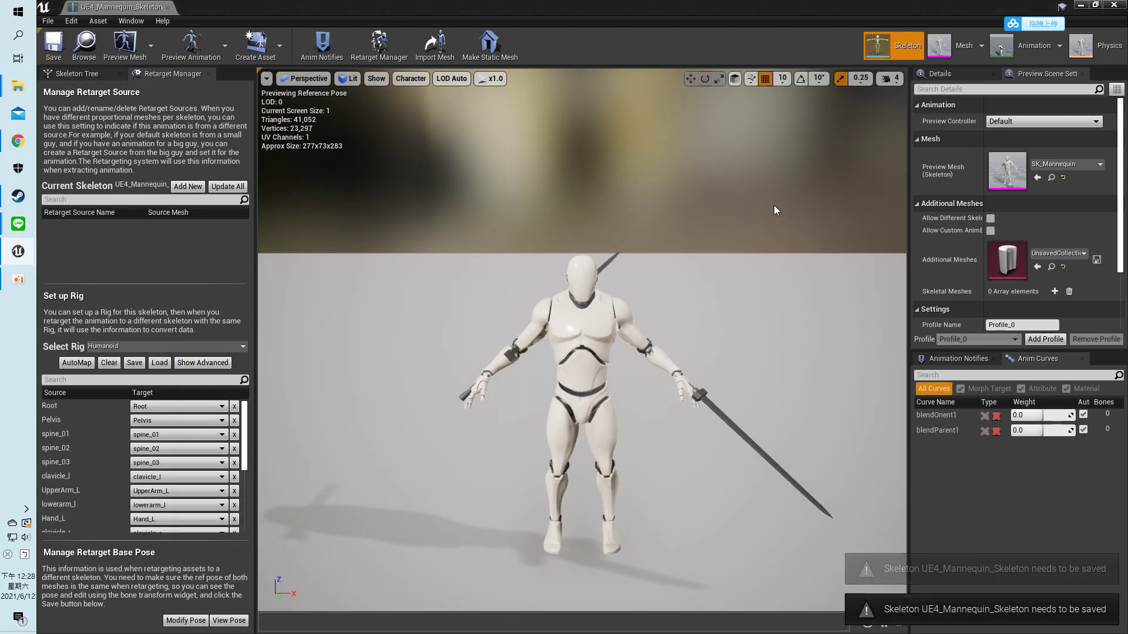
left_click(1115, 6)
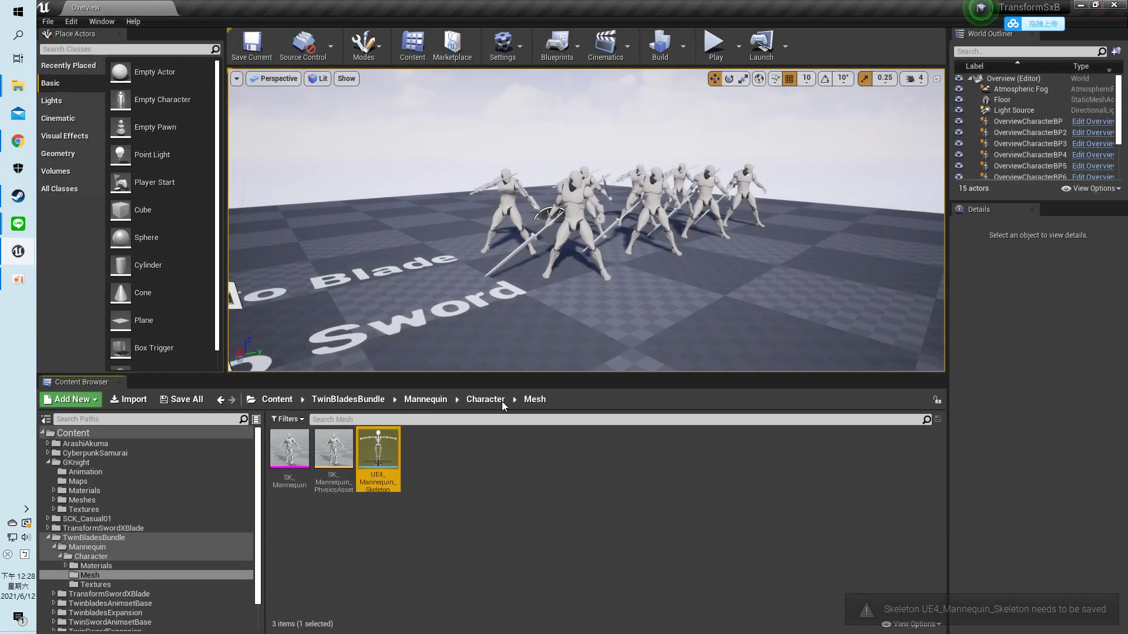
- Open Blades2Sword_TransformAttack02 from TransformSwordXBlade > Animation > InPlace for preview
left_click(117, 548)
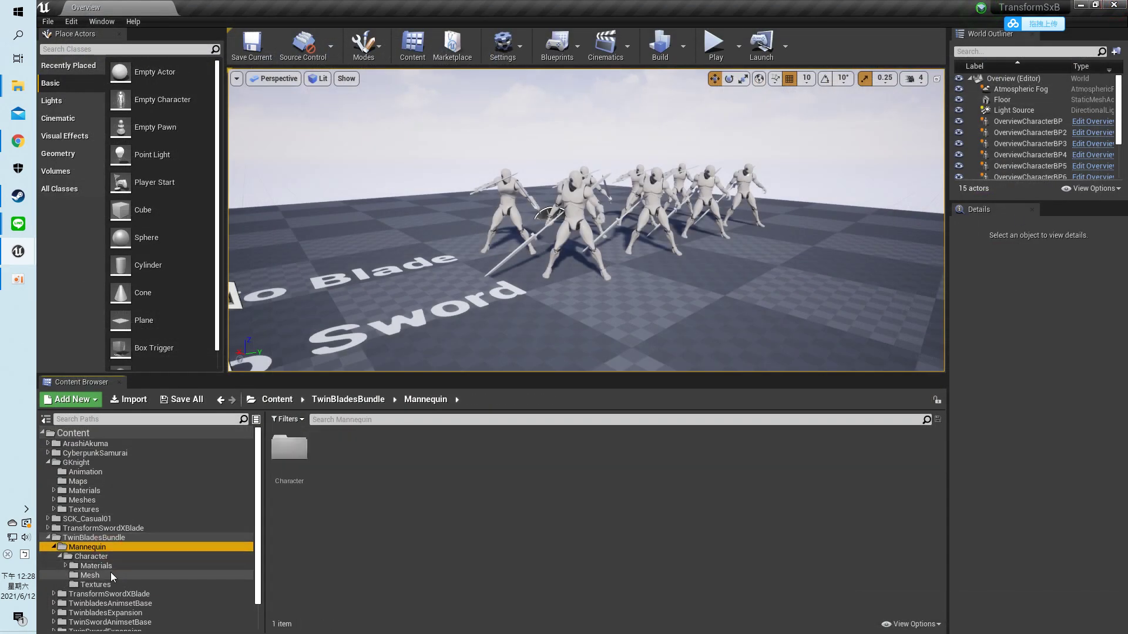
left_click(89, 575)
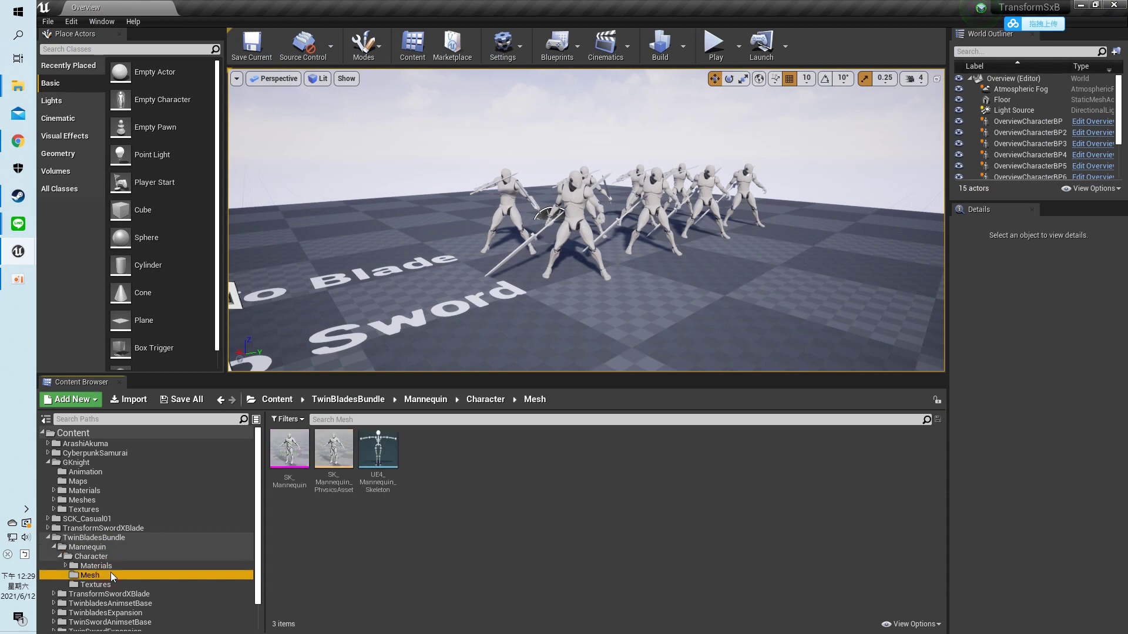
scroll(86, 567, "down", 1)
left_click(54, 561)
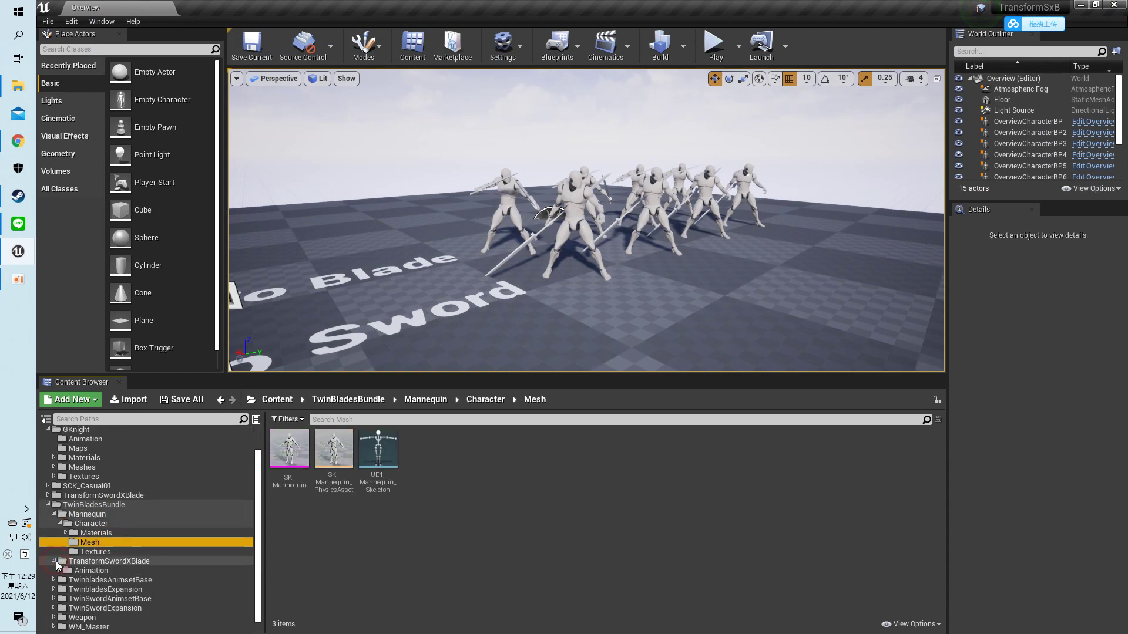
left_click(62, 571)
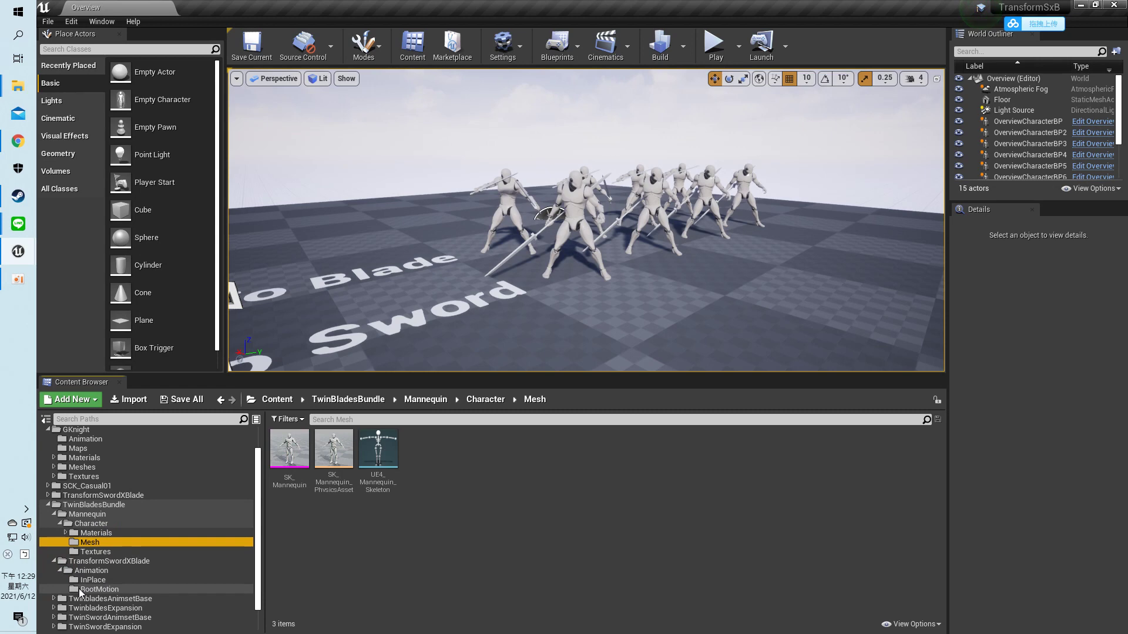
left_click(93, 580)
double_click(423, 453)
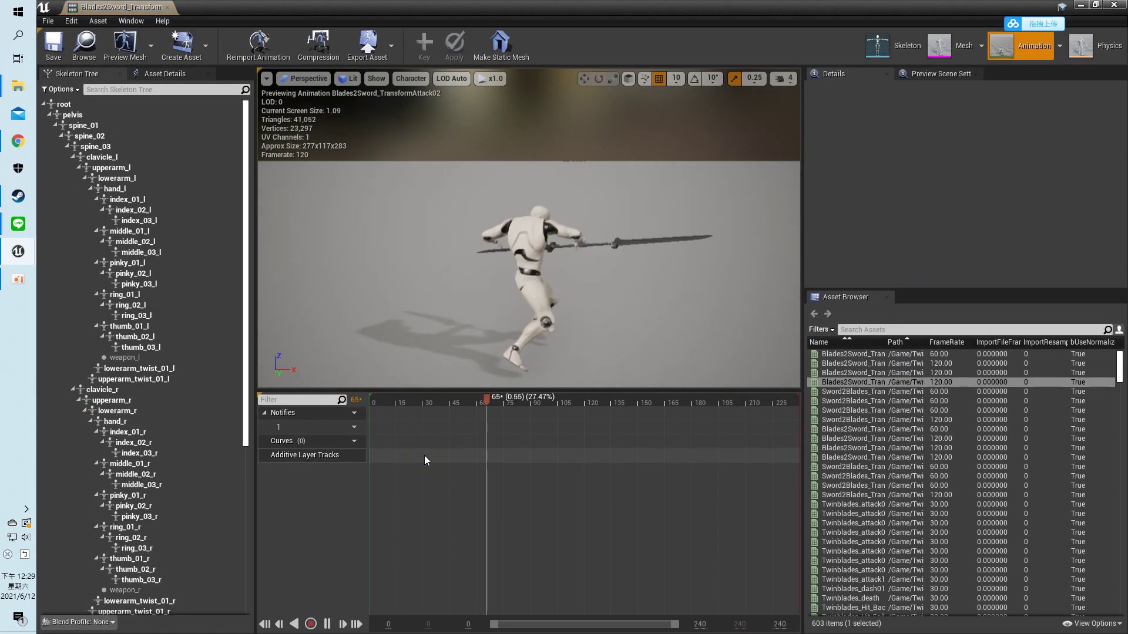
- Frame the character, widen the preview viewport, stop at frame 0, and shrink the editor window
scroll(558, 312, "down", 3)
mouse_move(502, 313)
right_mouse_down()
mouse_move(555, 299)
mouse_move(511, 301)
right_mouse_up()
key("a")
key("q")
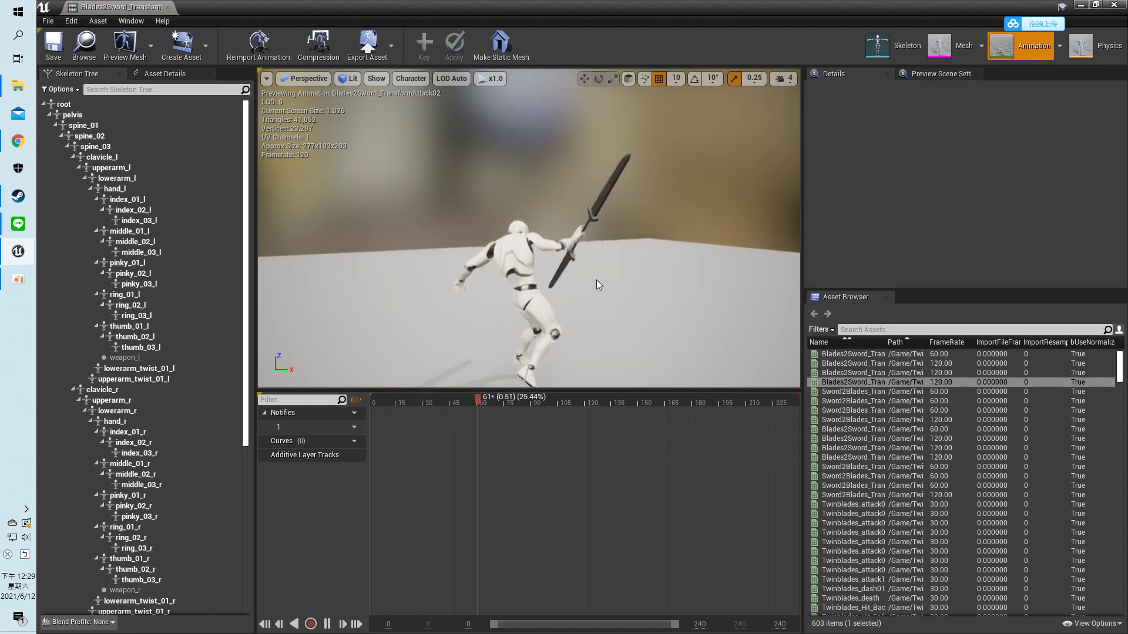
right_click_drag(596, 281, 604, 296)
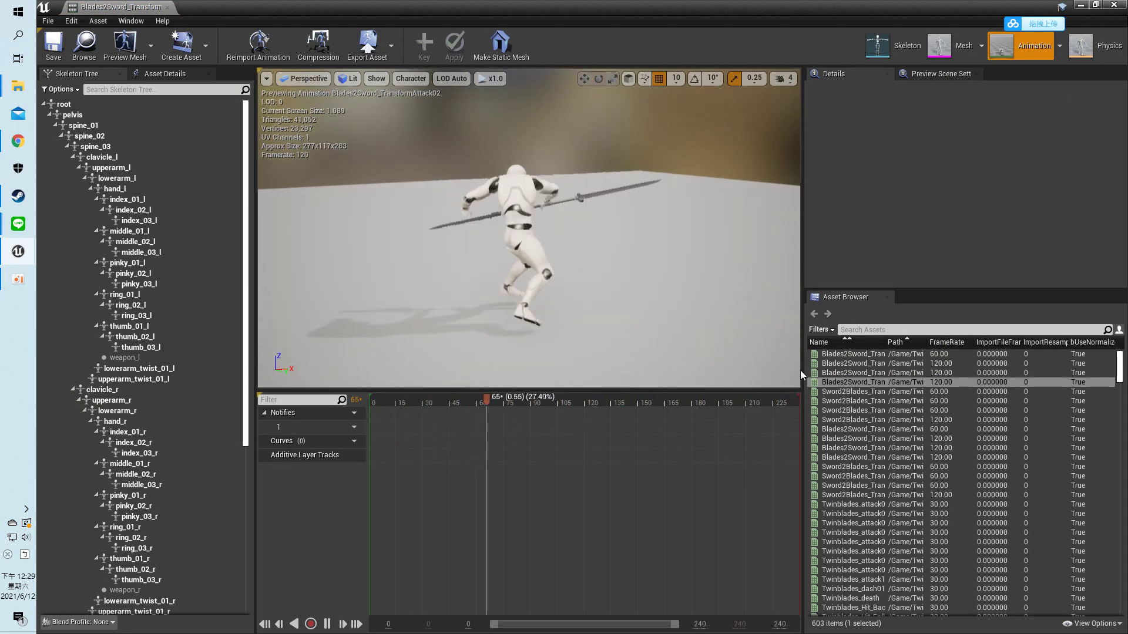
left_click_drag(800, 371, 953, 371)
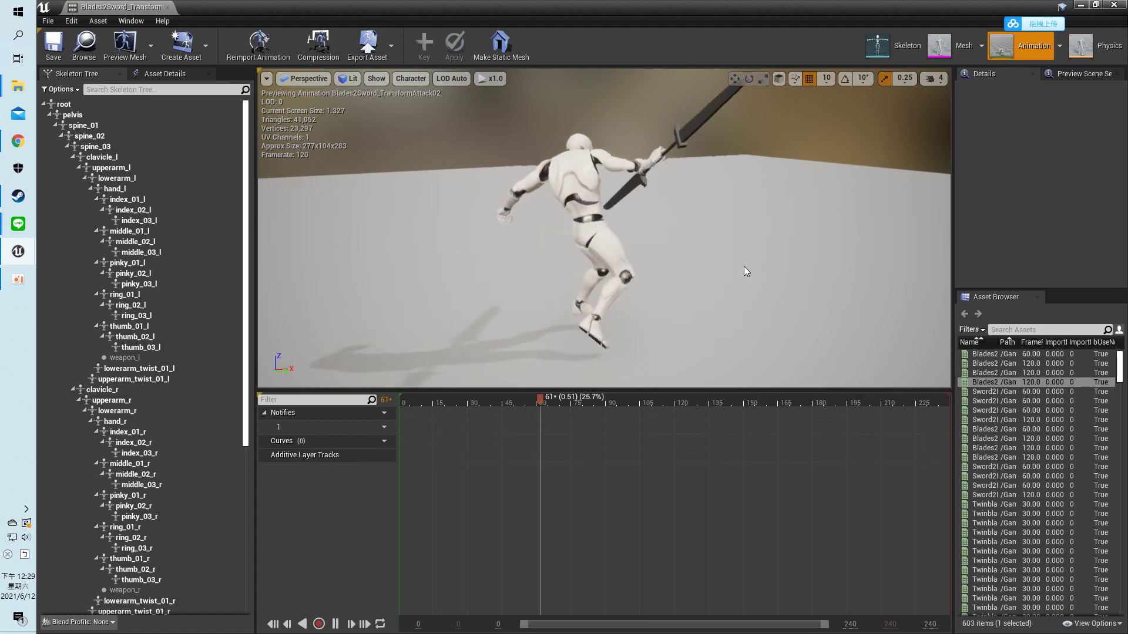
left_click_drag(434, 403, 376, 403)
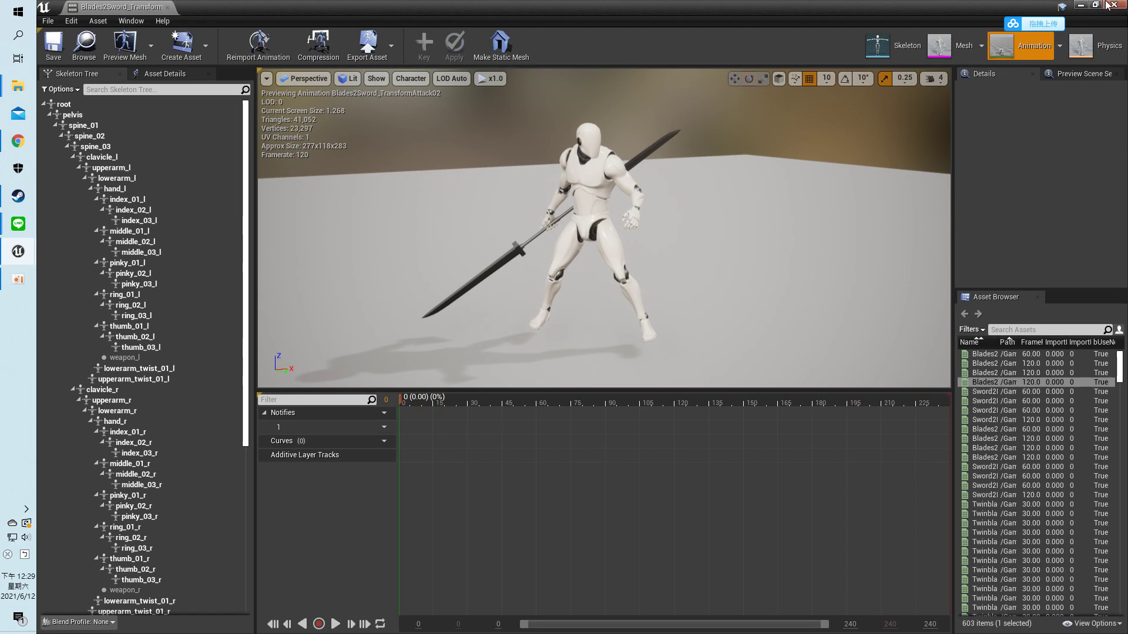
left_click_drag(938, 5, 649, 65)
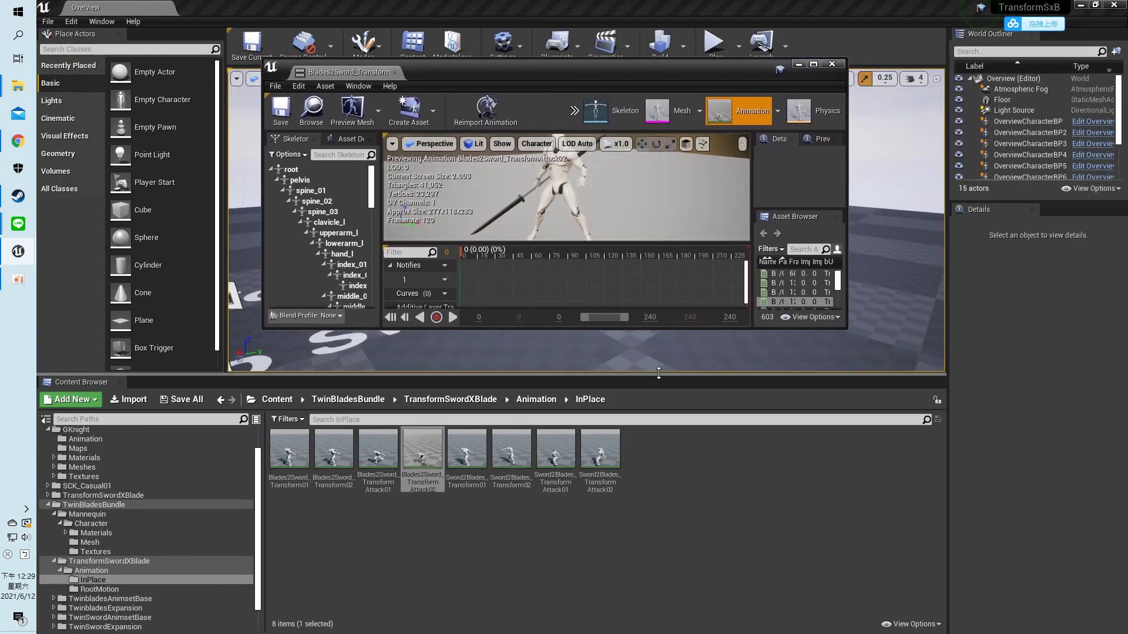
- Duplicate Blades2Sword_TransformAttack02 and retarget the copy onto SK_GothicKnight_Skeleton
right_click(424, 449)
mouse_move(466, 126)
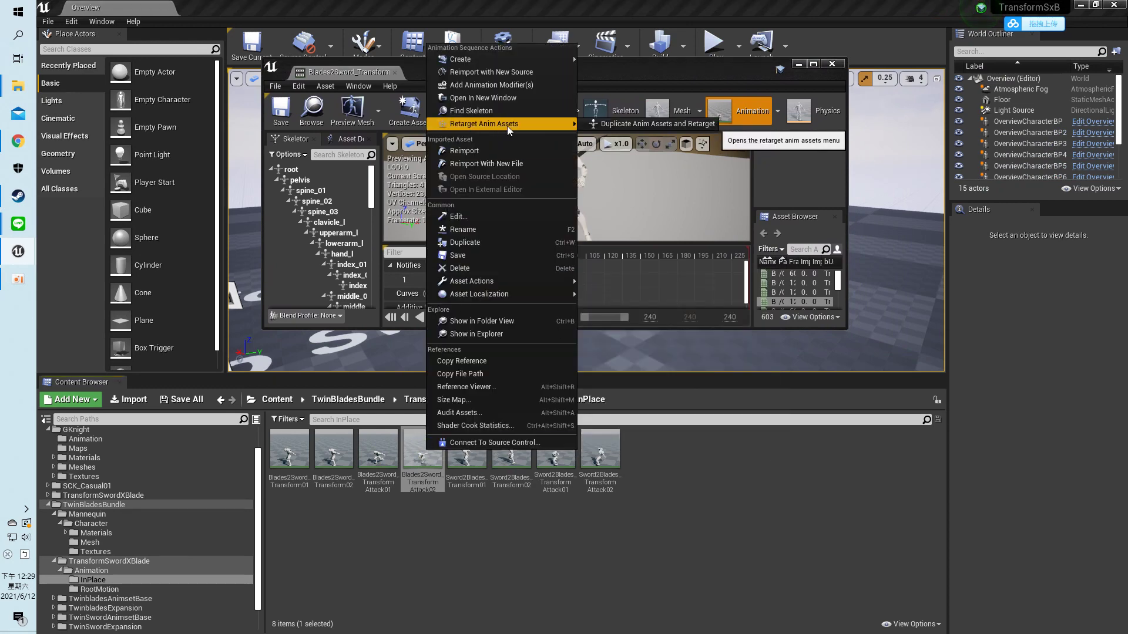
left_click(604, 124)
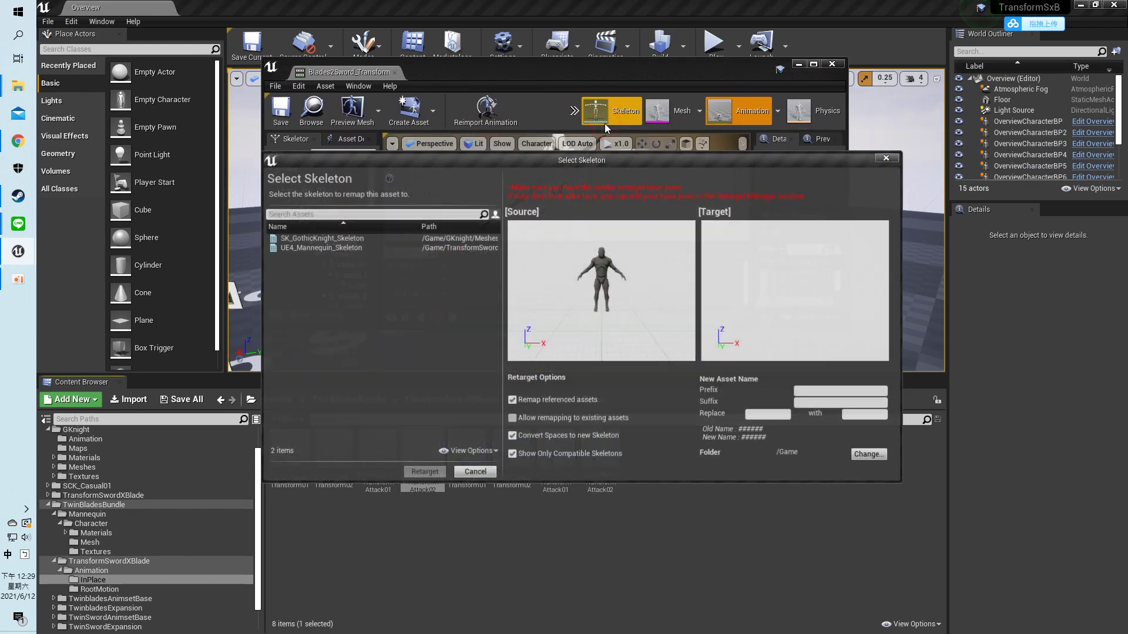
left_click(314, 240)
left_click(422, 472)
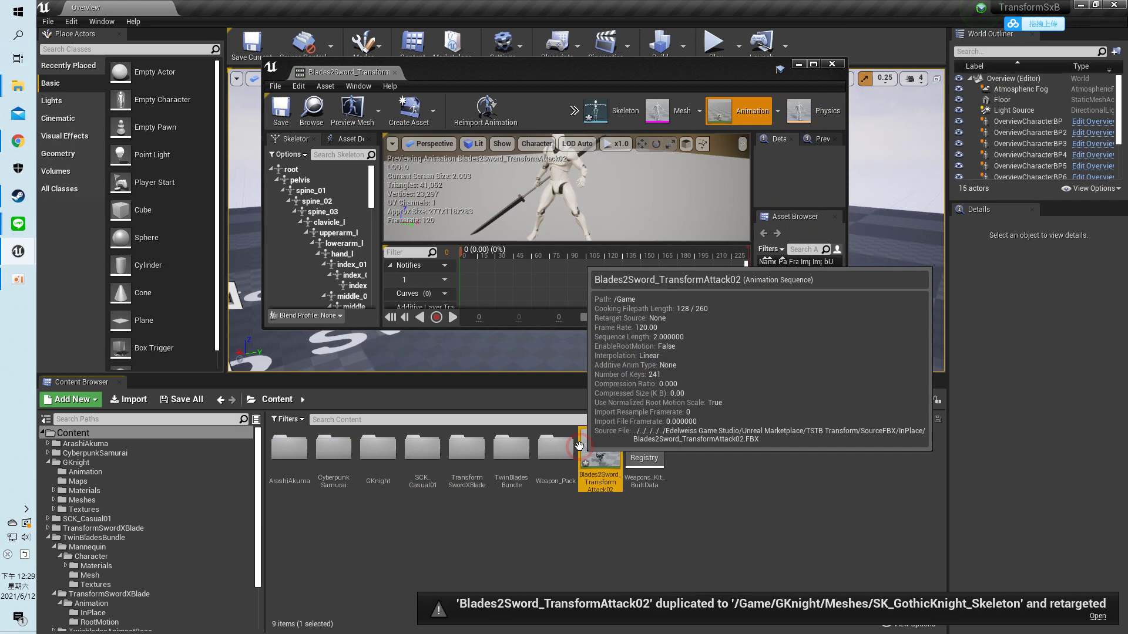
- Open the knight's retargeted TransformAttack02 copy full screen and select the ik_hand_l bone
double_click(597, 449)
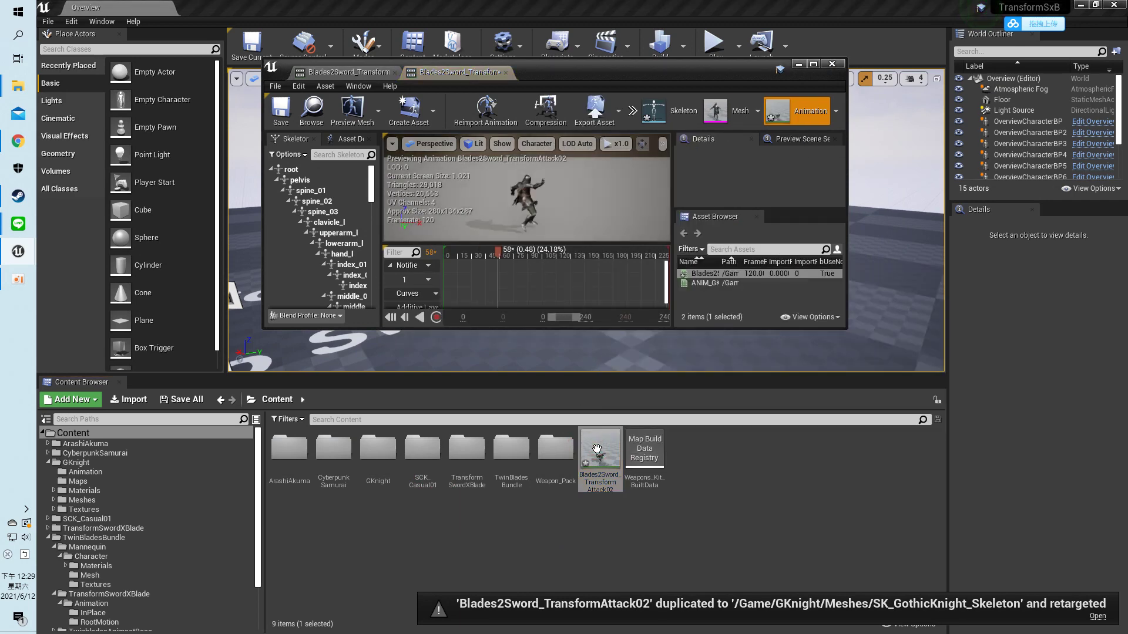
left_click(813, 64)
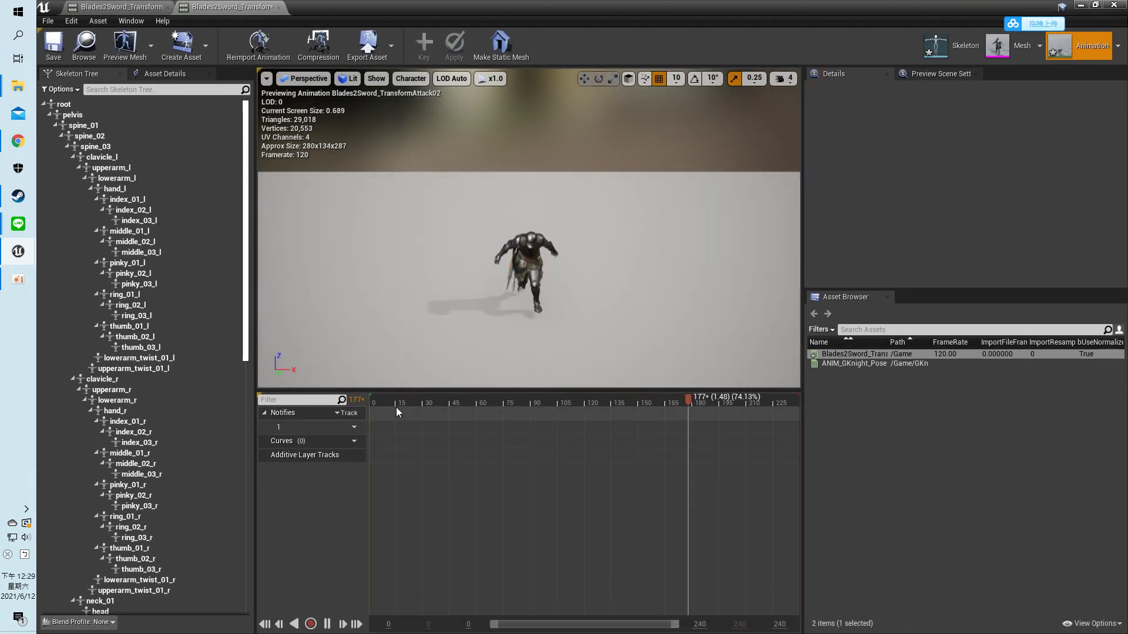
right_click_drag(437, 263, 572, 275)
scroll(589, 283, "up", 5)
scroll(572, 276, "down", 2)
left_click_drag(246, 166, 244, 470)
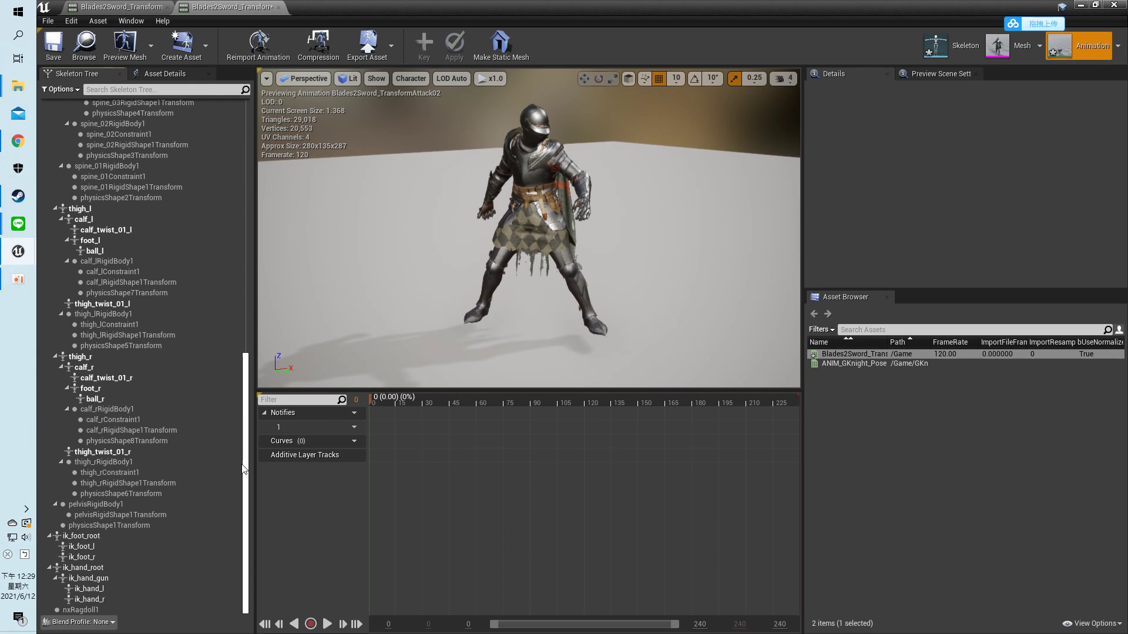
left_click(91, 589)
right_click(98, 593)
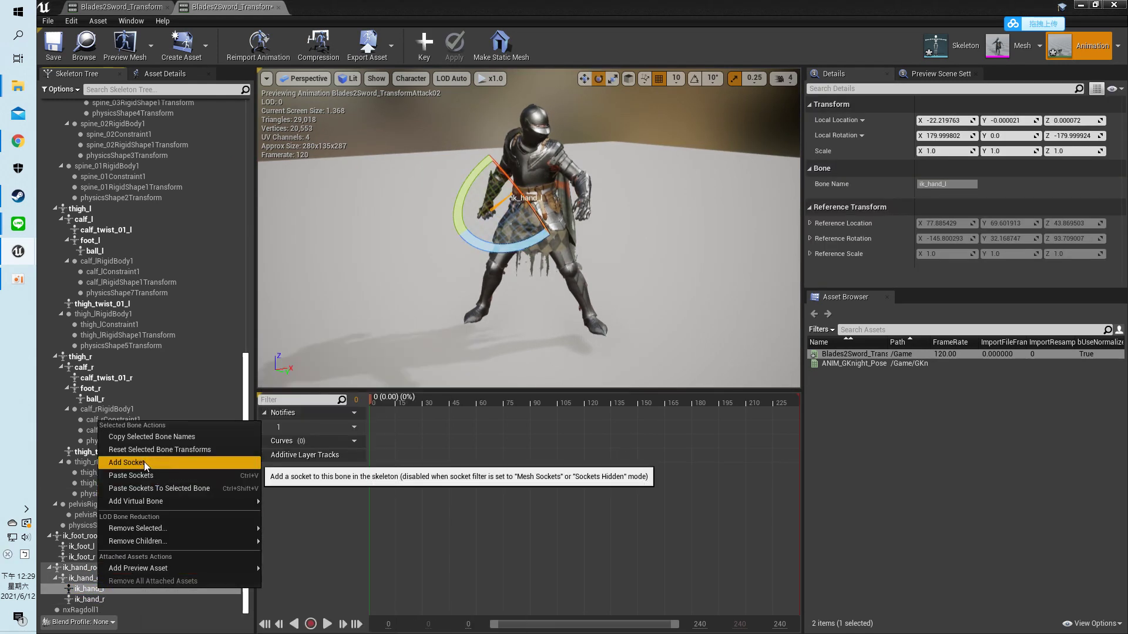
- Add a socket to ik_hand_l and paste a copy onto ik_hand_r
left_click(144, 462)
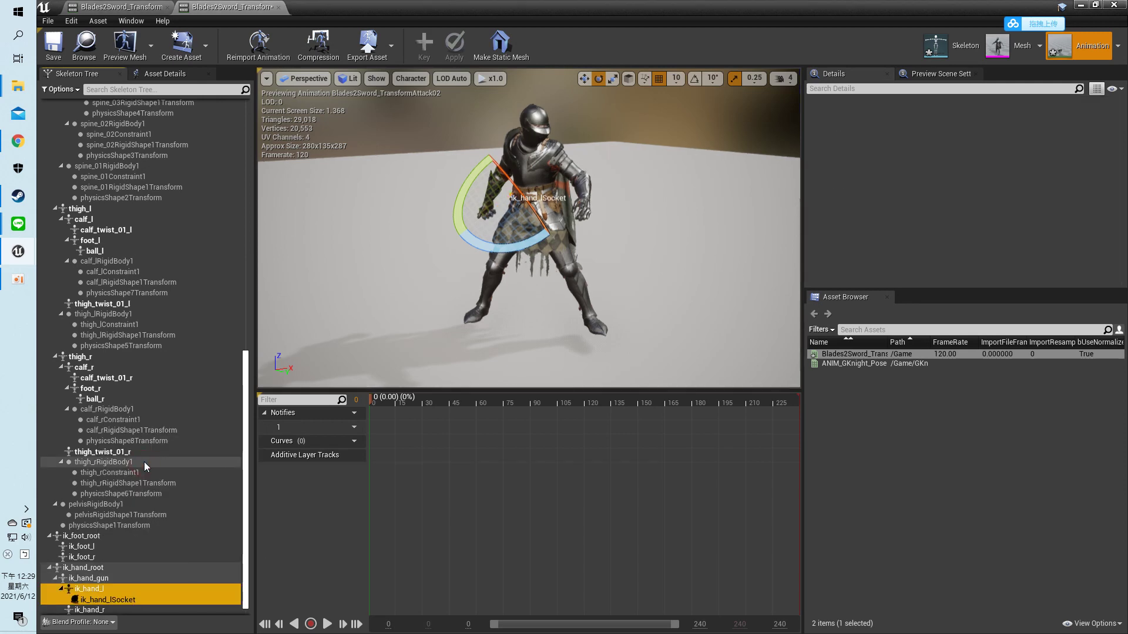
left_click(108, 599)
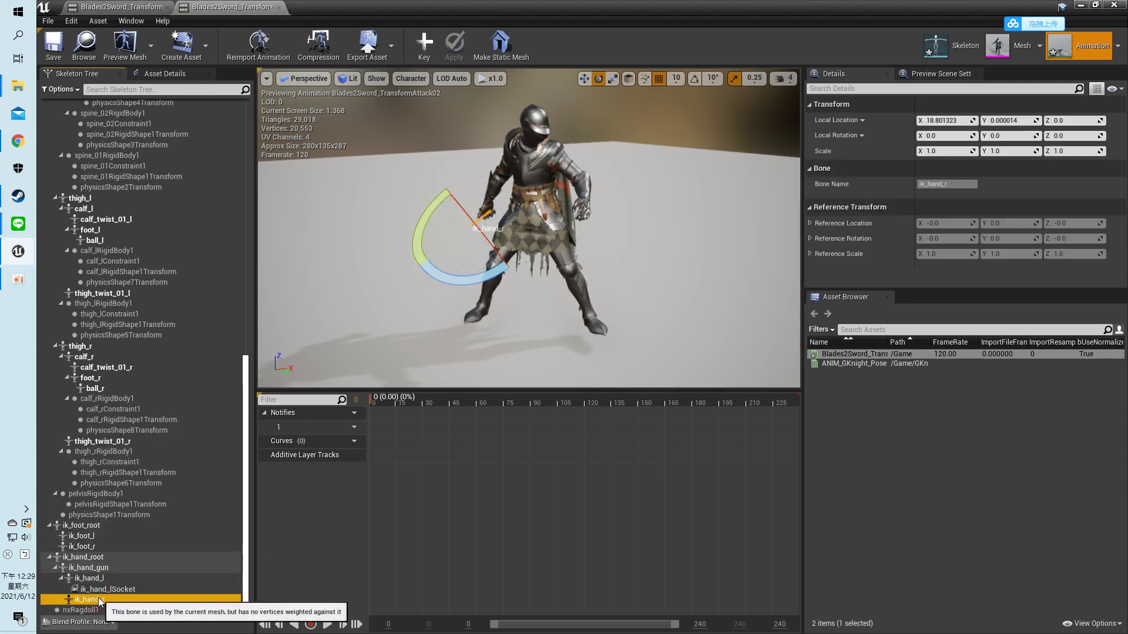
right_click(99, 598)
left_click(138, 485)
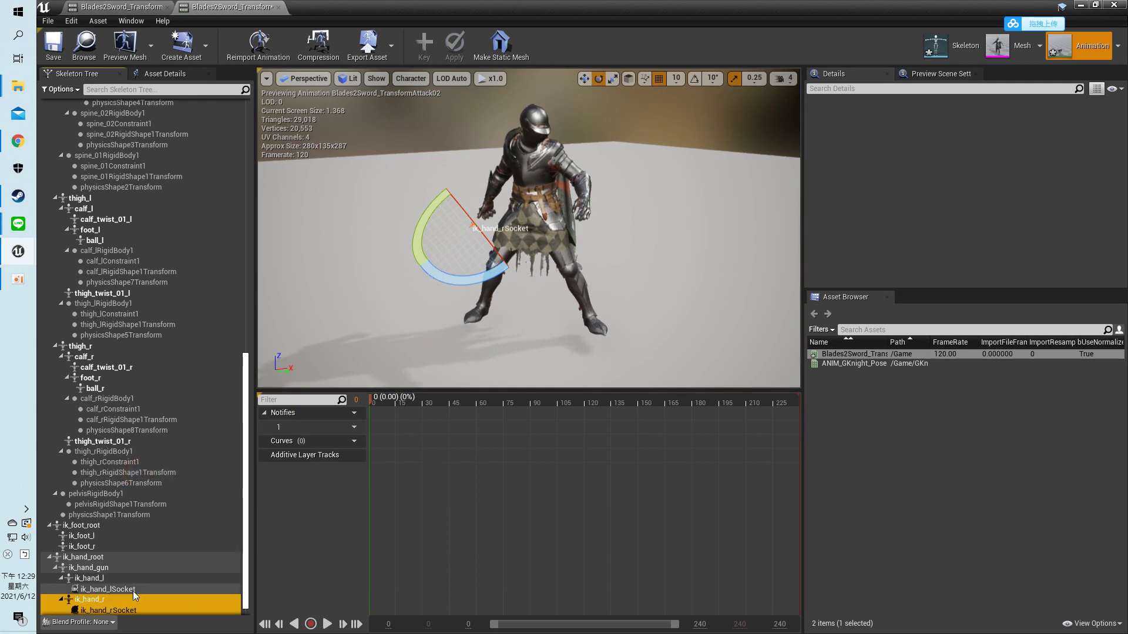
- Attach SM_Twinblades as a preview asset on ik_hand_lSocket
left_click(108, 589)
right_click(109, 590)
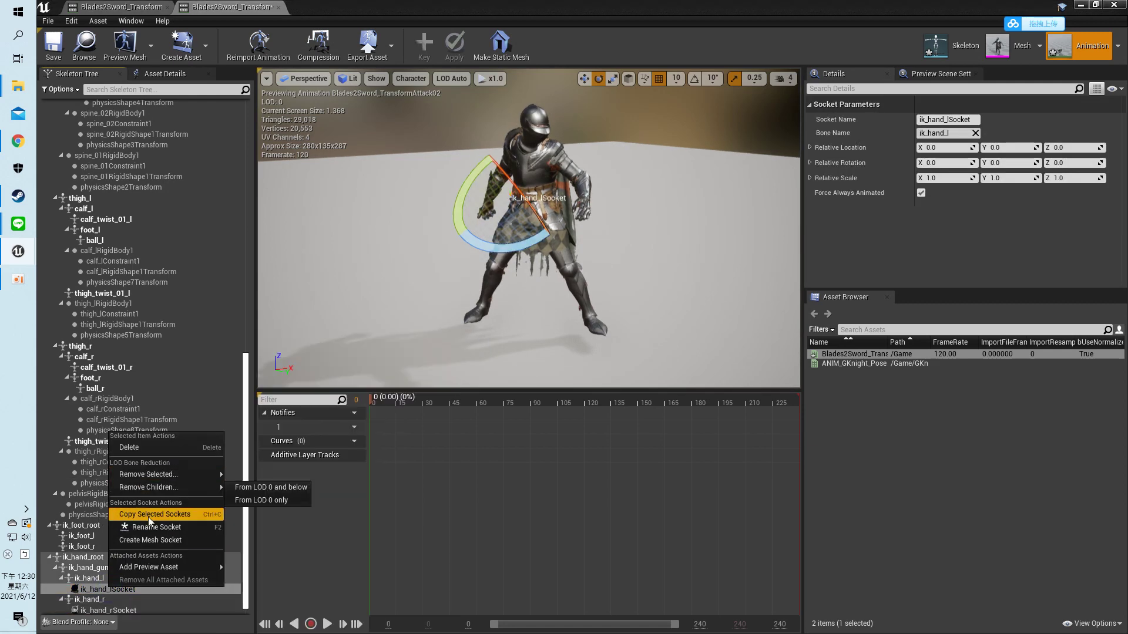
mouse_move(151, 568)
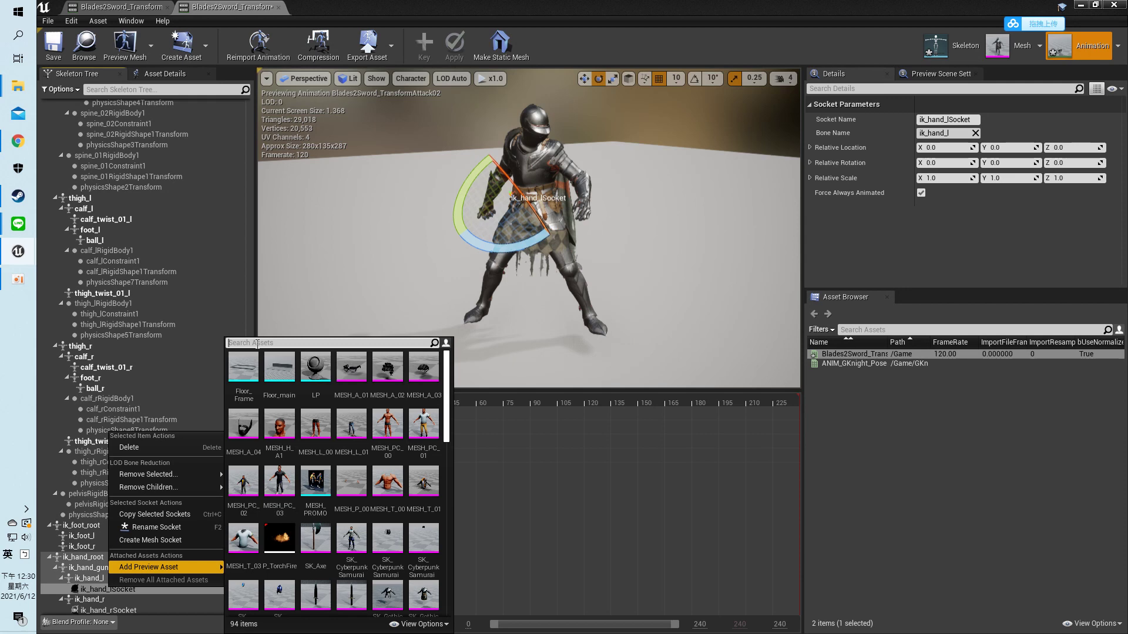
type("B")
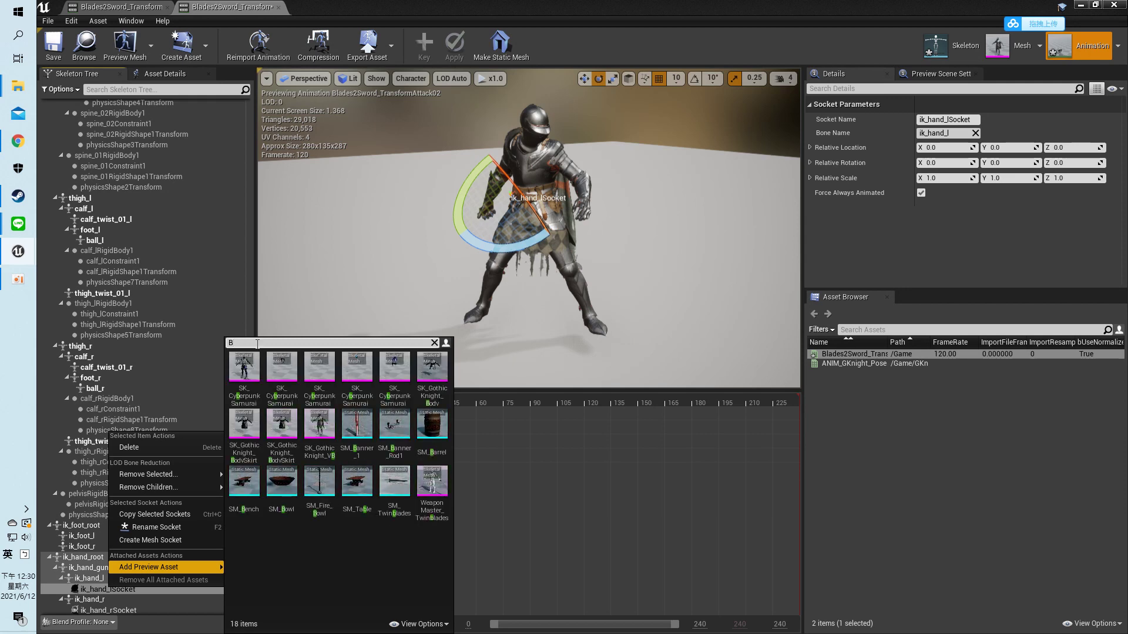
type("l")
left_click(274, 381)
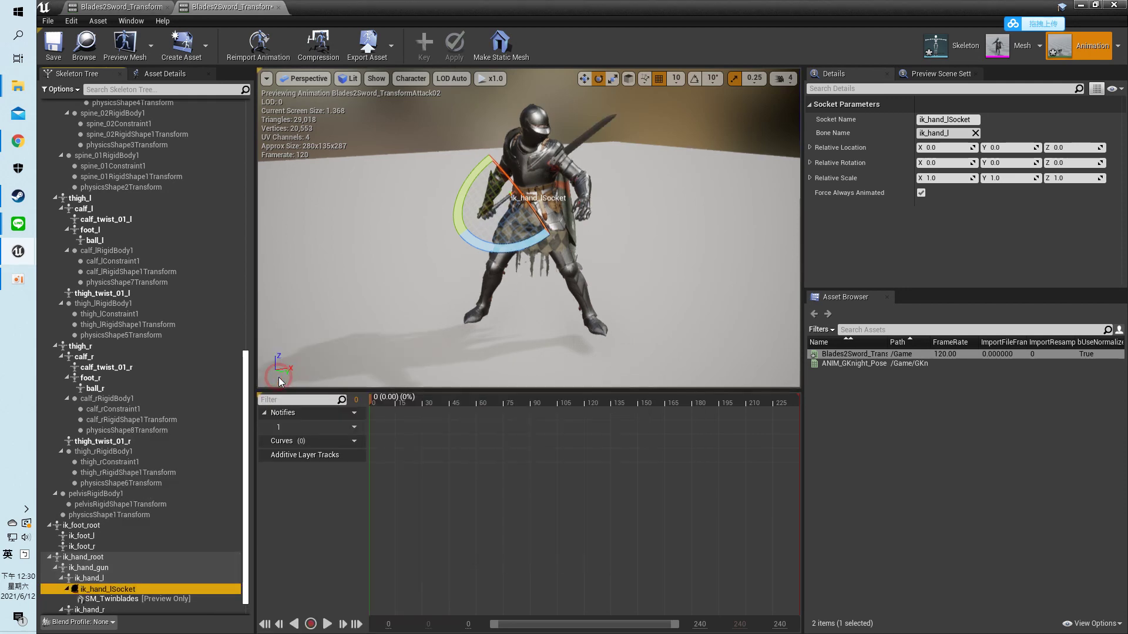
left_click(119, 602)
- Attach SM_Twinblades to ik_hand_rSocket as well and scrub the animation to frame 56
scroll(124, 603, "down", 2)
left_click(104, 604)
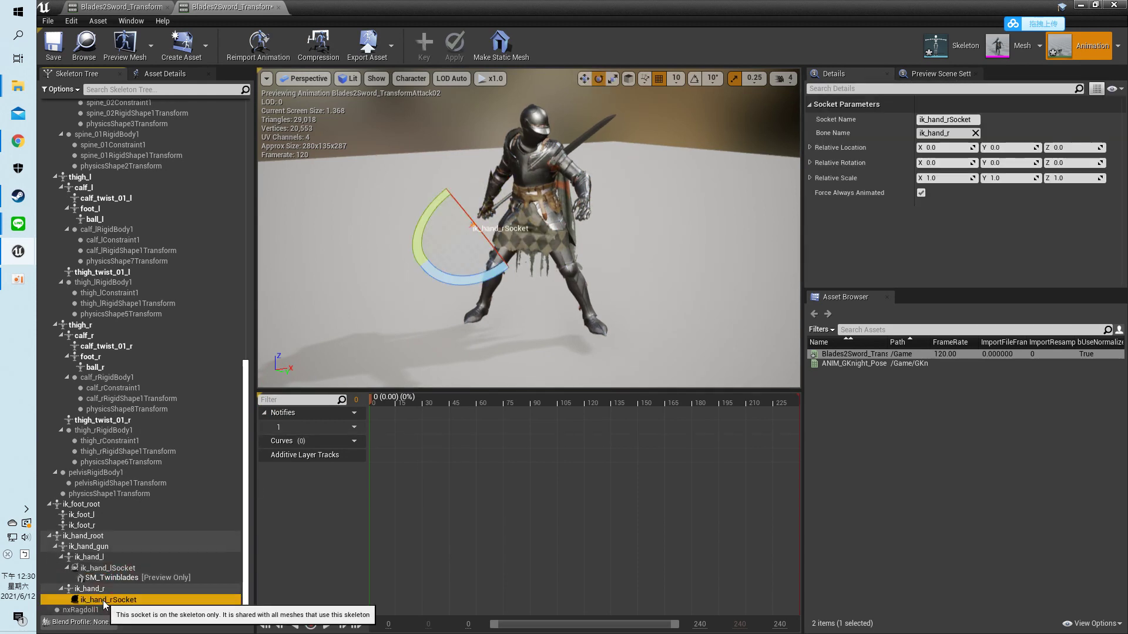
right_click(106, 605)
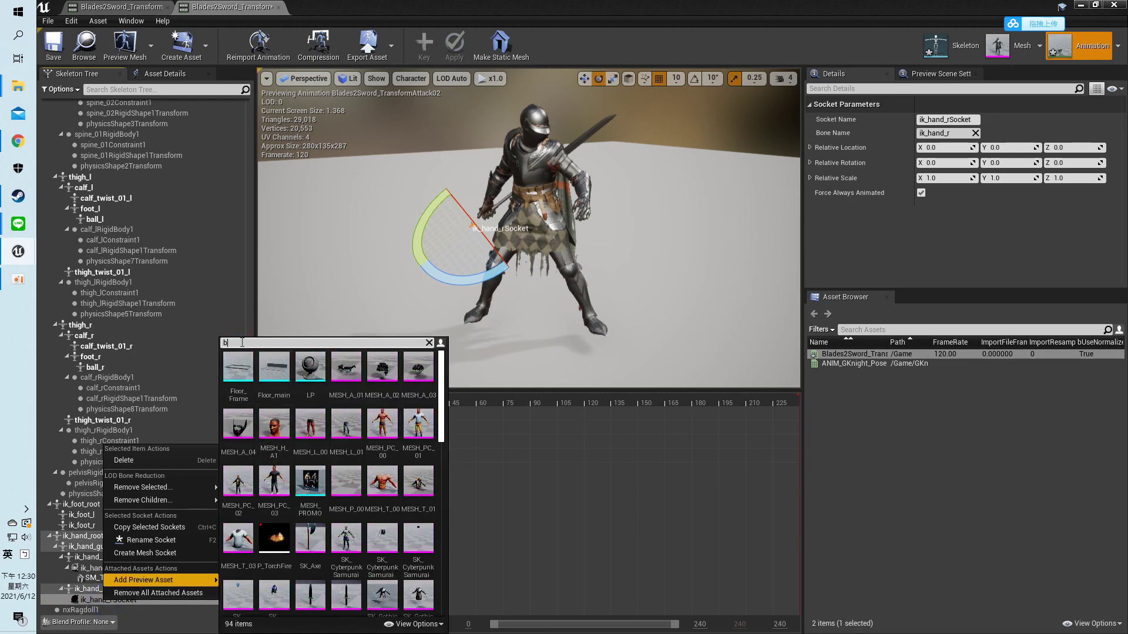
type("bl")
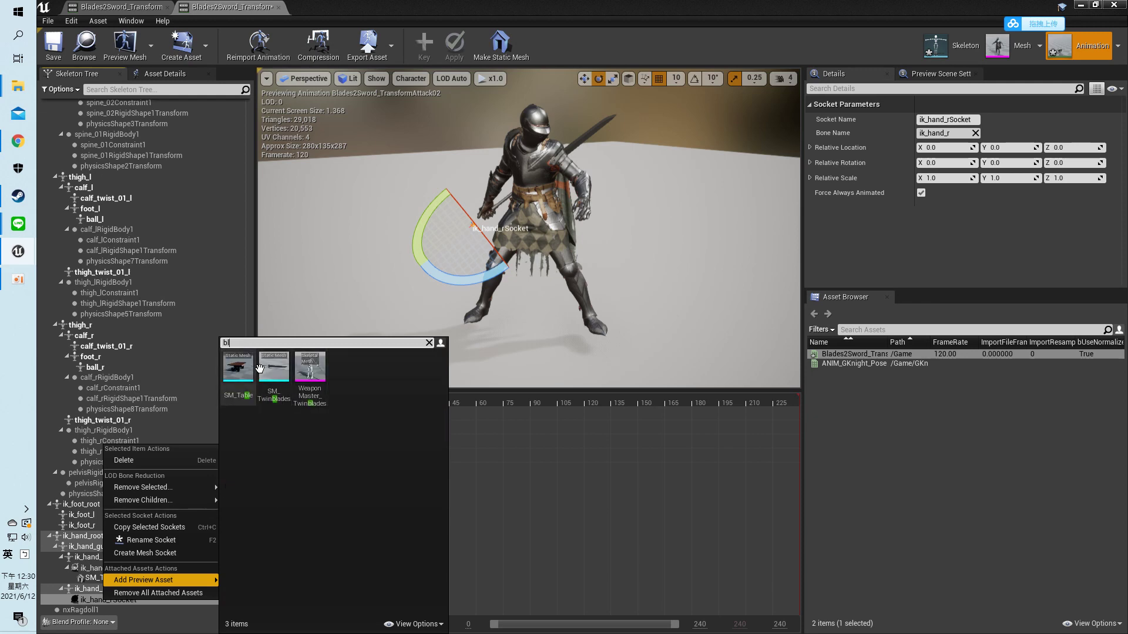
left_click(266, 373)
left_click_drag(390, 403, 919, 498)
- Play the knight's attack and view it from the profile and the front
left_click_drag(399, 244, 435, 273)
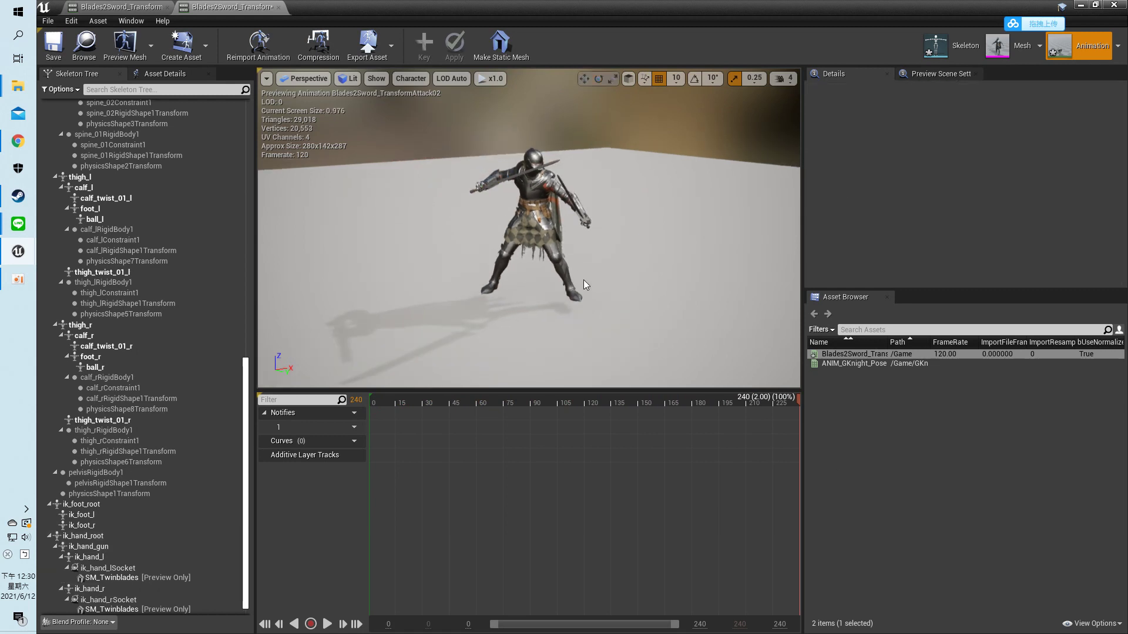
middle_click_drag(572, 276, 583, 279)
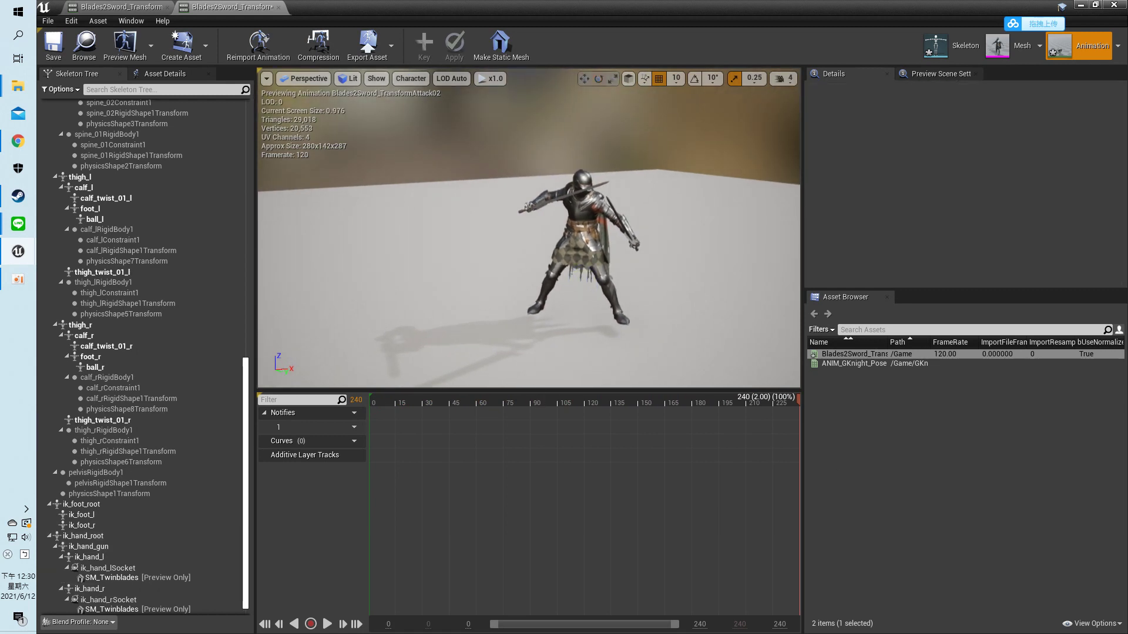
key("space")
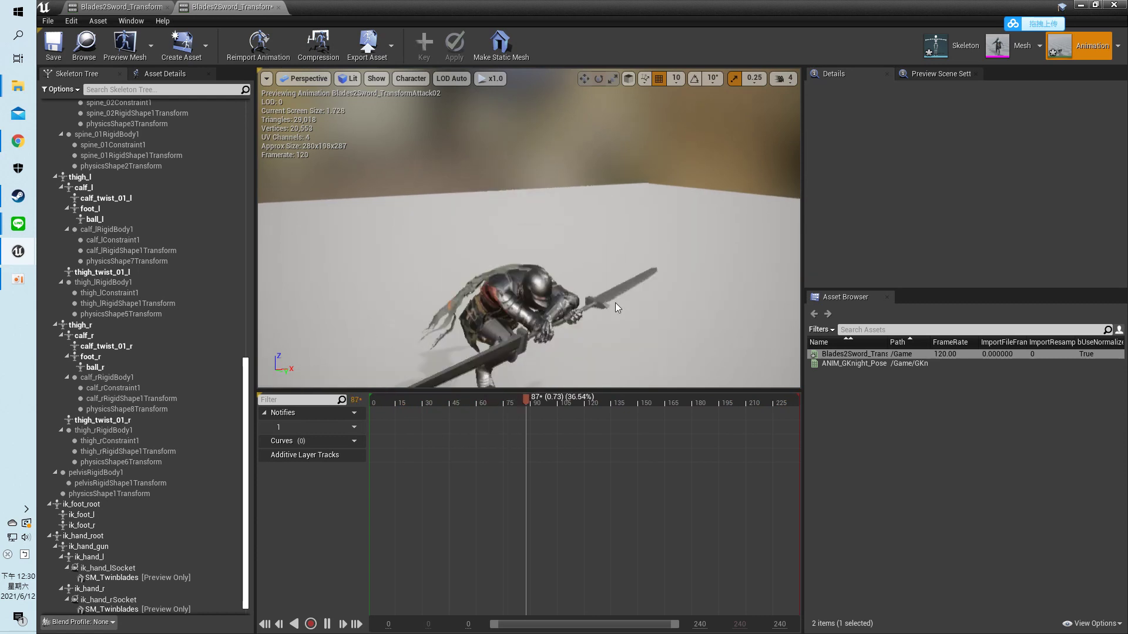
left_click_drag(649, 246, 528, 248, "alt")
right_click_drag(650, 257, 639, 255)
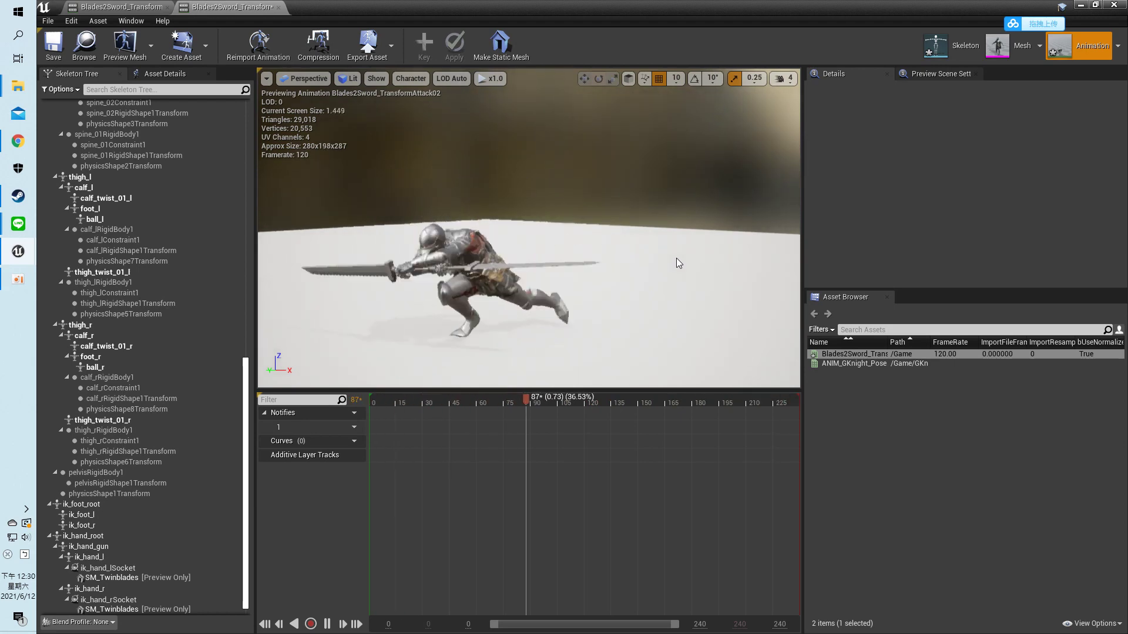
left_click_drag(662, 263, 770, 263, "alt")
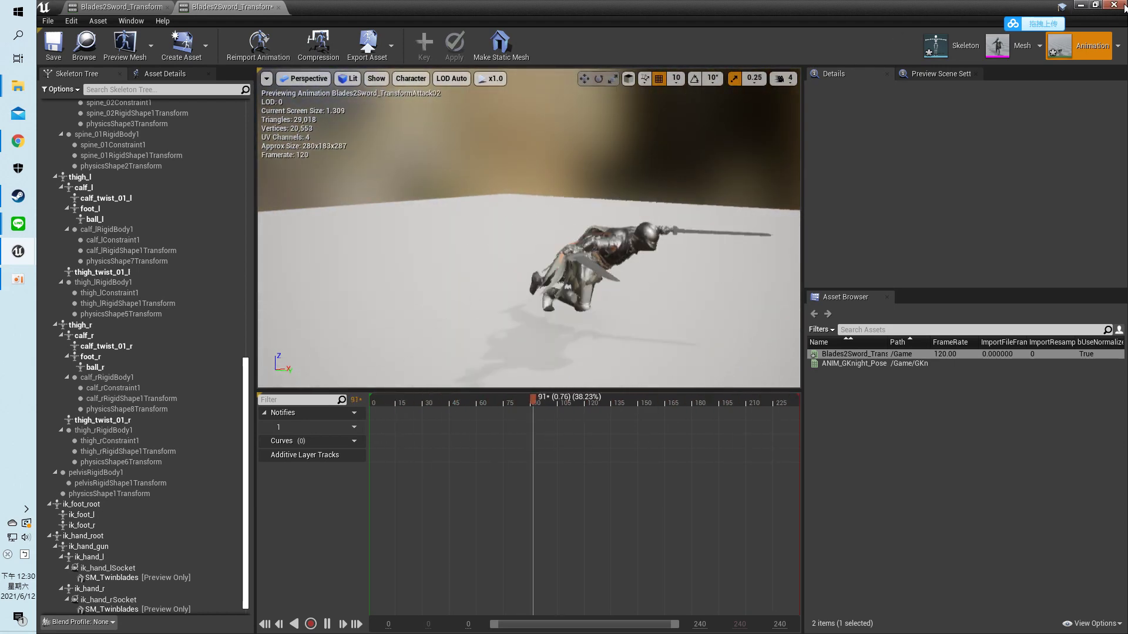
- Select the seven remaining InPlace animations, Blades2Sword_Transform01 through Sword2Blades_TransformAttack02
left_click(1081, 5)
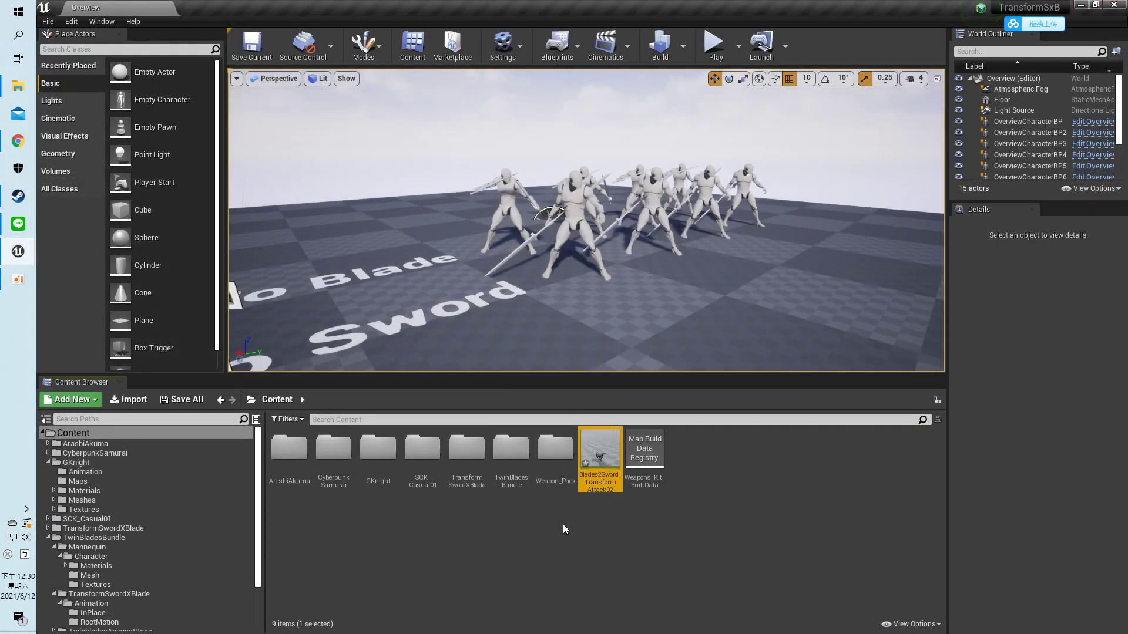
scroll(147, 535, "down", 3)
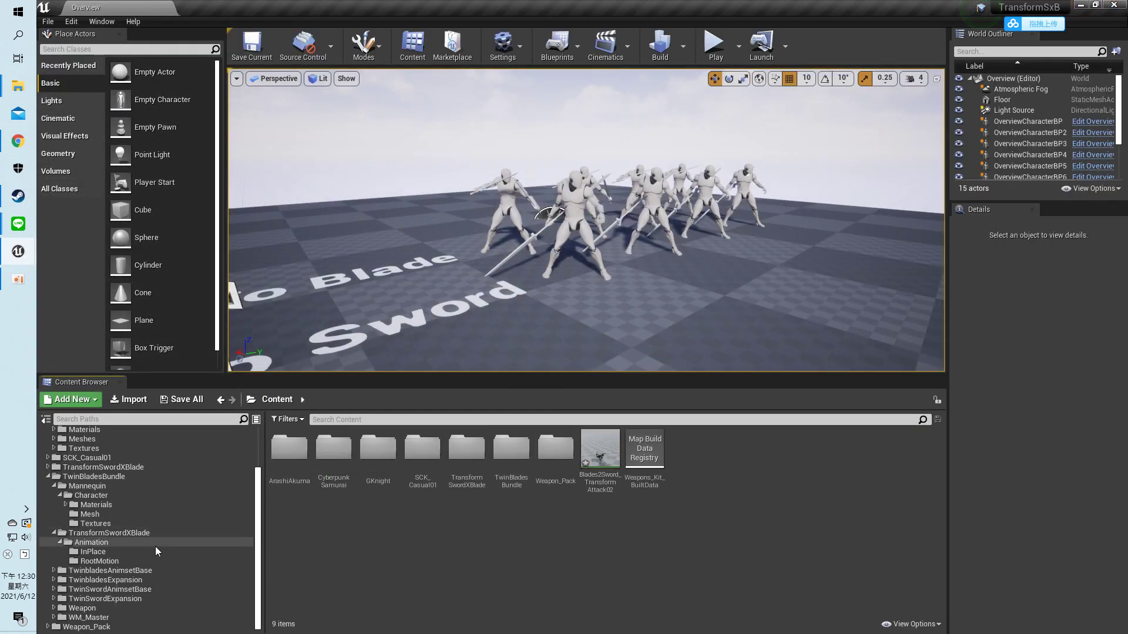
left_click(108, 552)
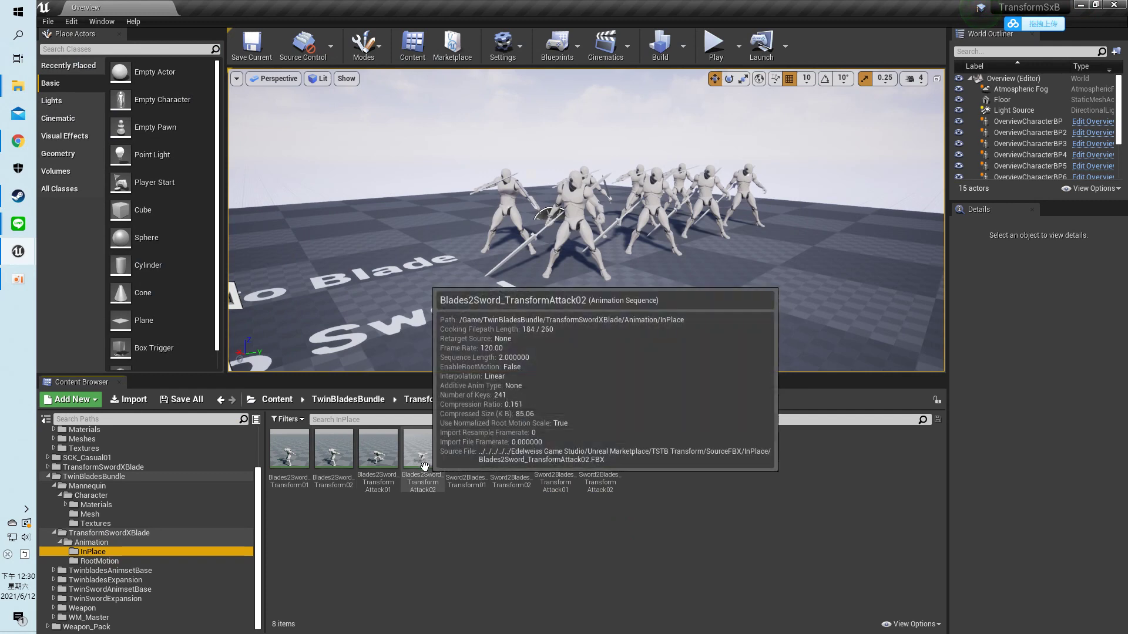
left_click(287, 457)
left_click(335, 459, "ctrl")
left_click(382, 457, "ctrl")
left_click(469, 465, "ctrl")
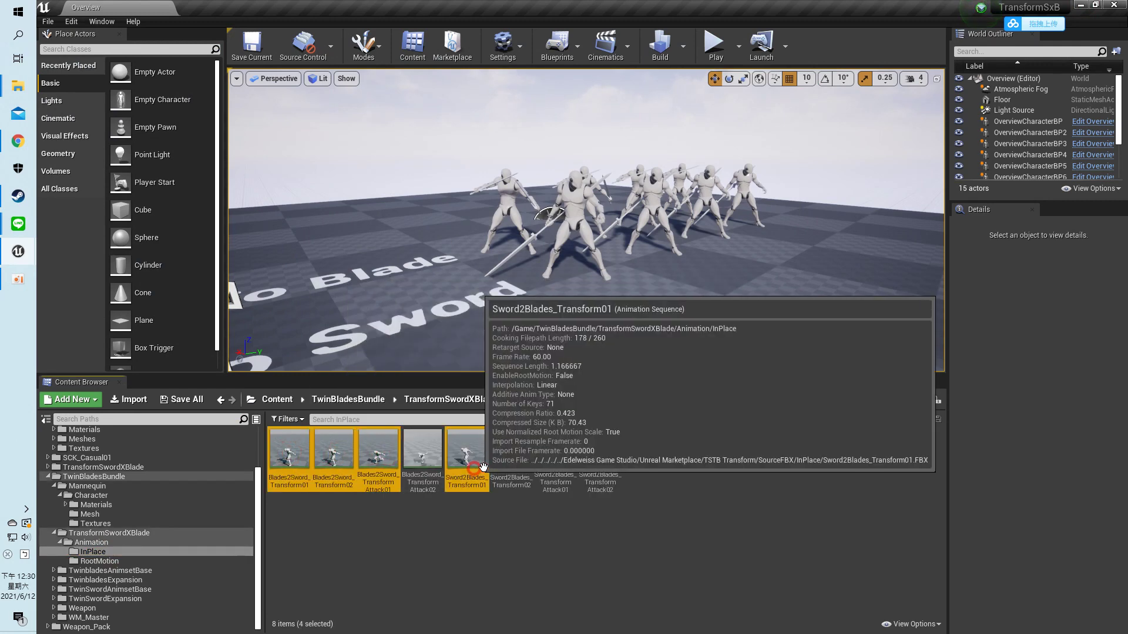
left_click(512, 461, "ctrl")
left_click(556, 459, "ctrl")
left_click(599, 458, "ctrl")
- Duplicate and retarget them onto SK_GothicKnight_Skeleton, then open the Blades2Sword_Transform02 copy from Content
right_click(466, 457)
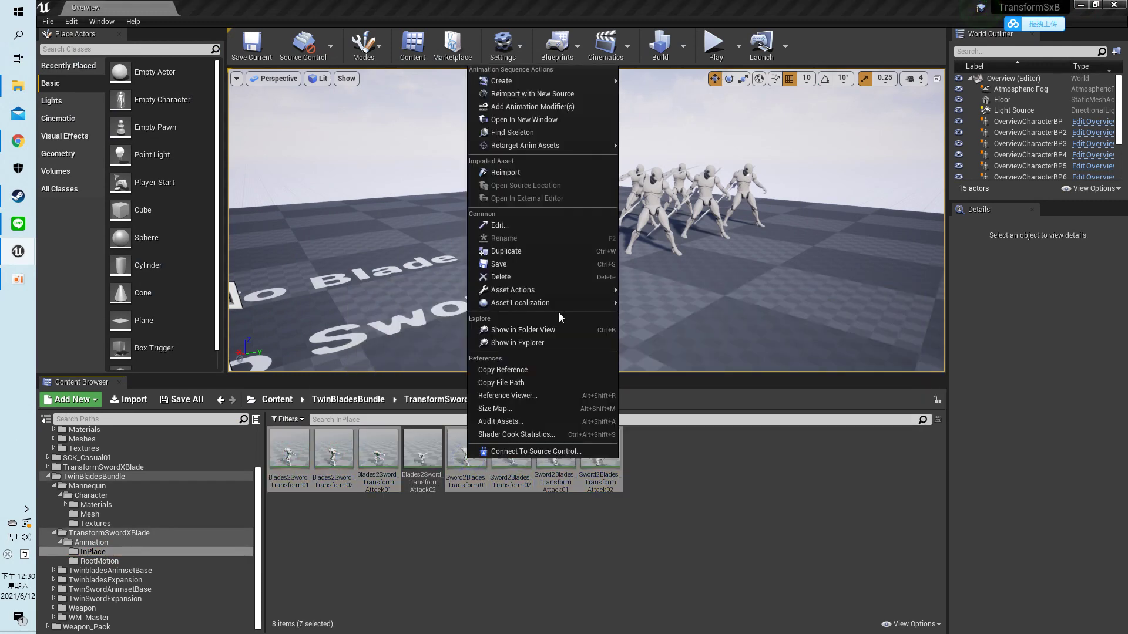
mouse_move(546, 145)
left_click(650, 145)
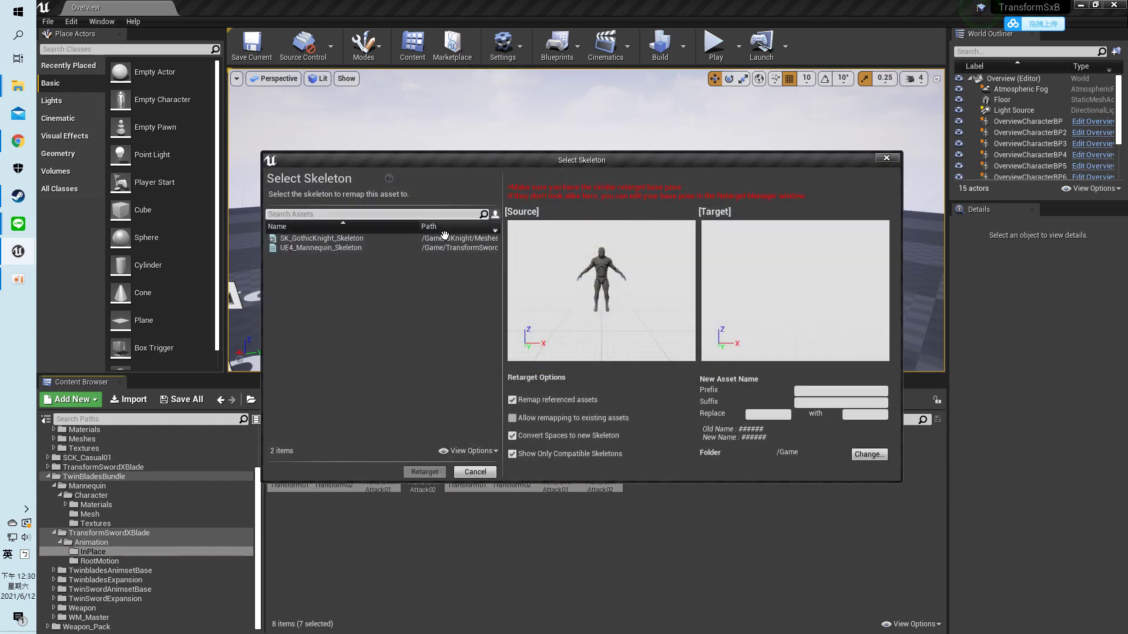
left_click(358, 238)
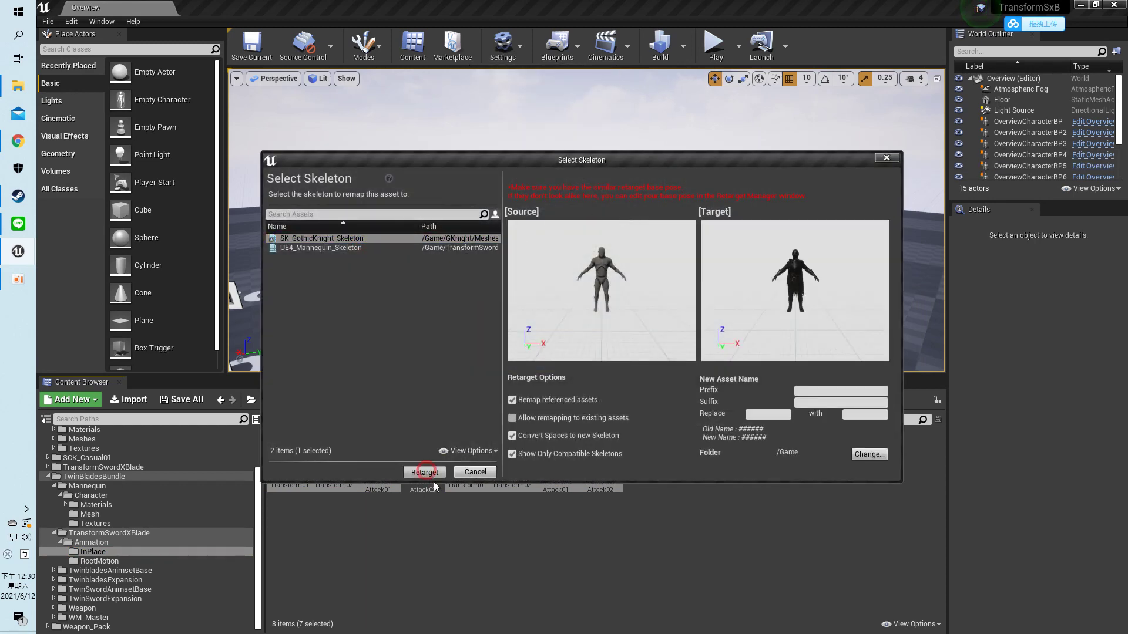
left_click(424, 472)
scroll(170, 499, "up", 3)
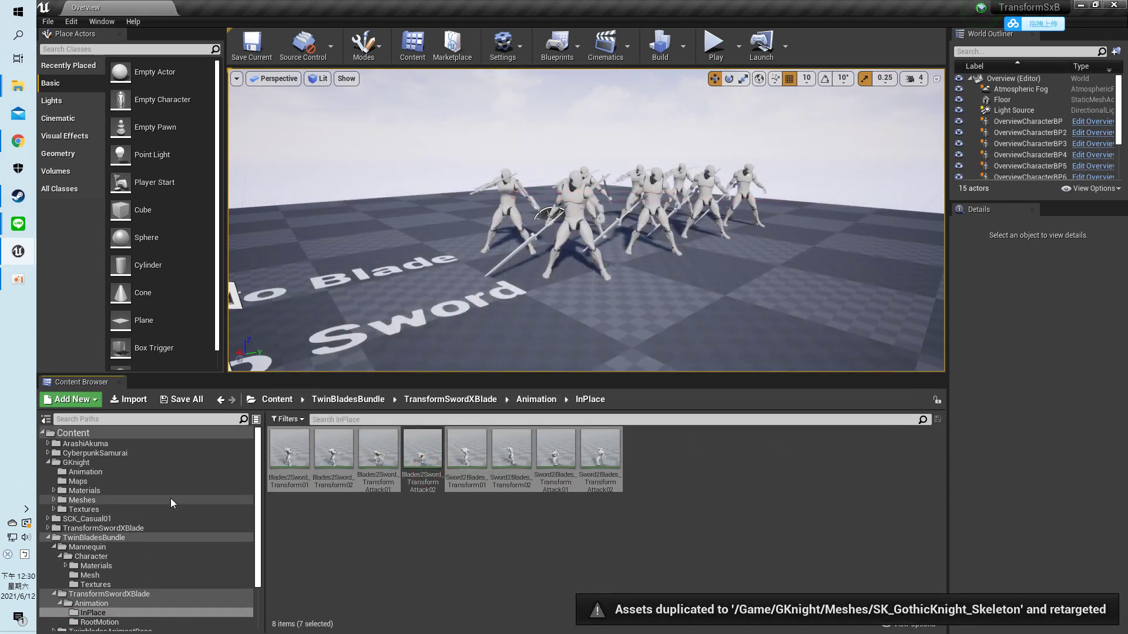
left_click(130, 432)
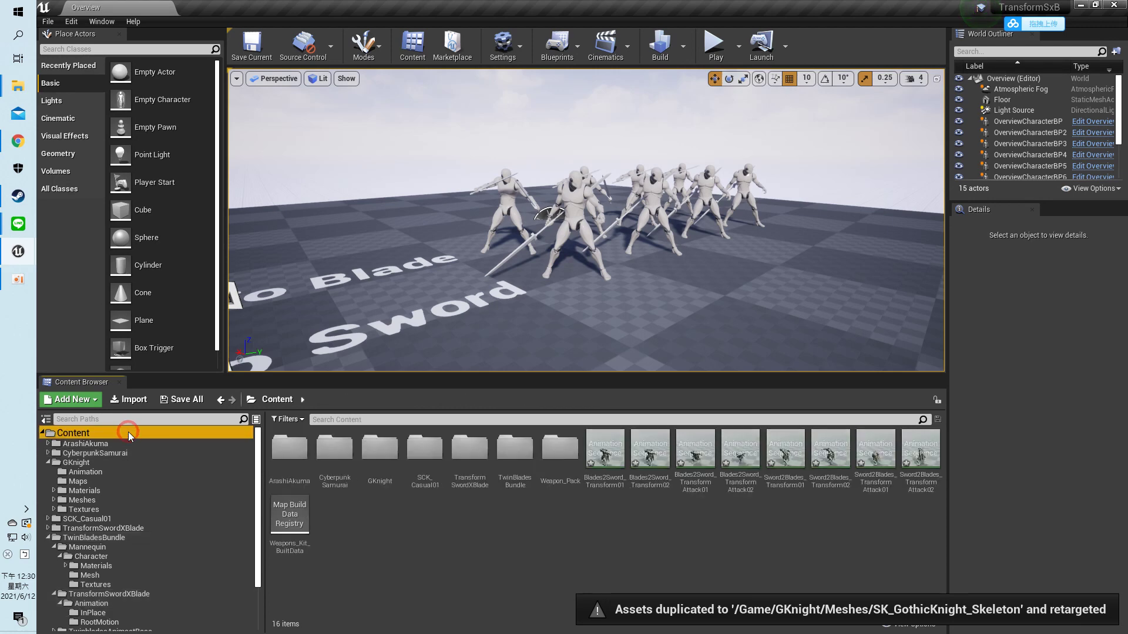
double_click(650, 464)
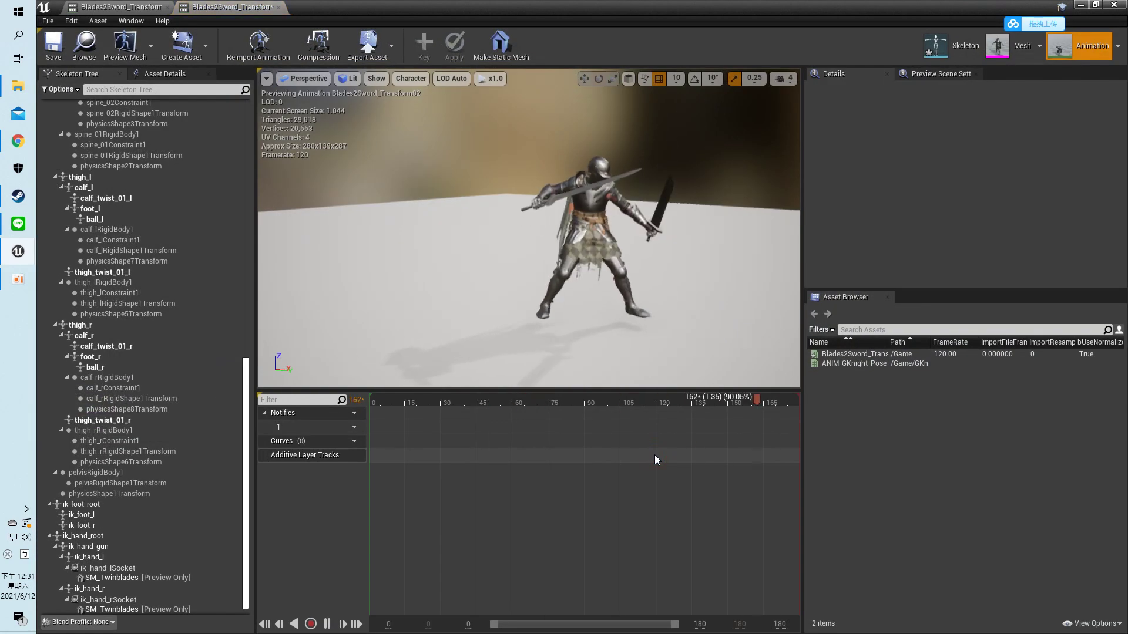
- Scrub and replay the knight's Blades2Sword_Transform02, then open the Blades2Sword_TransformAttack01 copy
left_click_drag(432, 400, 409, 421)
left_click_drag(444, 433, 825, 477)
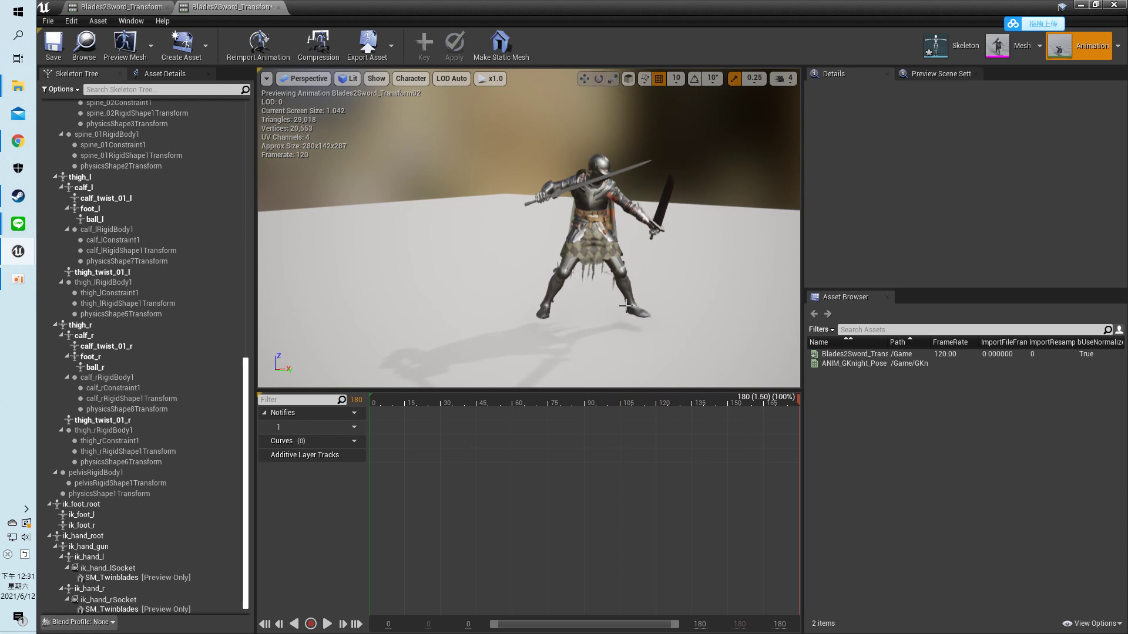
key("space")
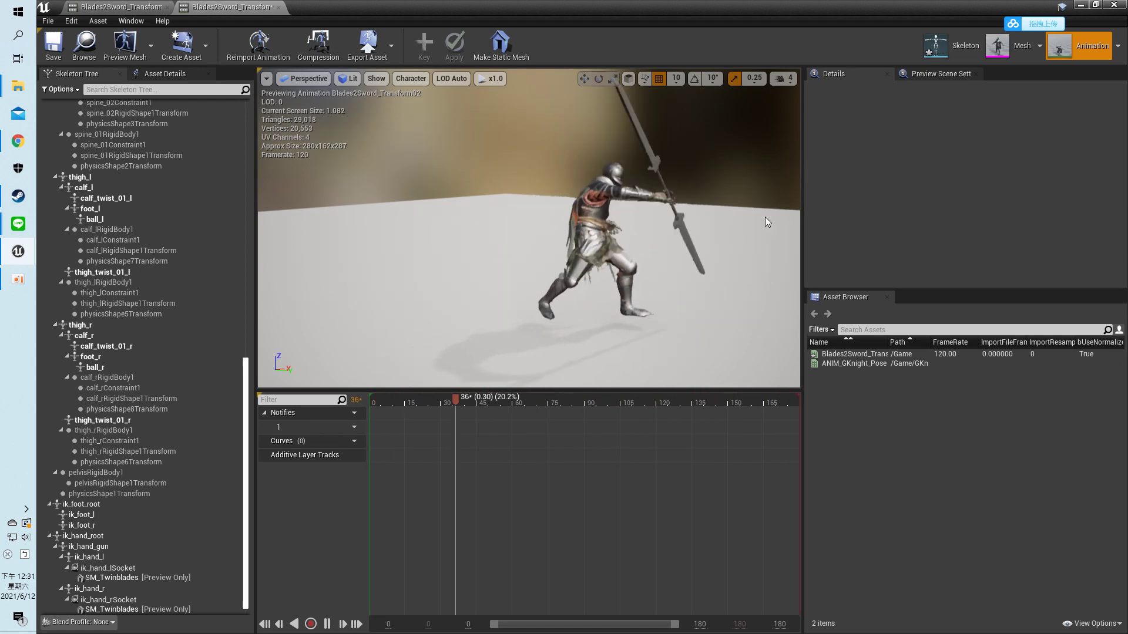
left_click(1115, 5)
double_click(705, 459)
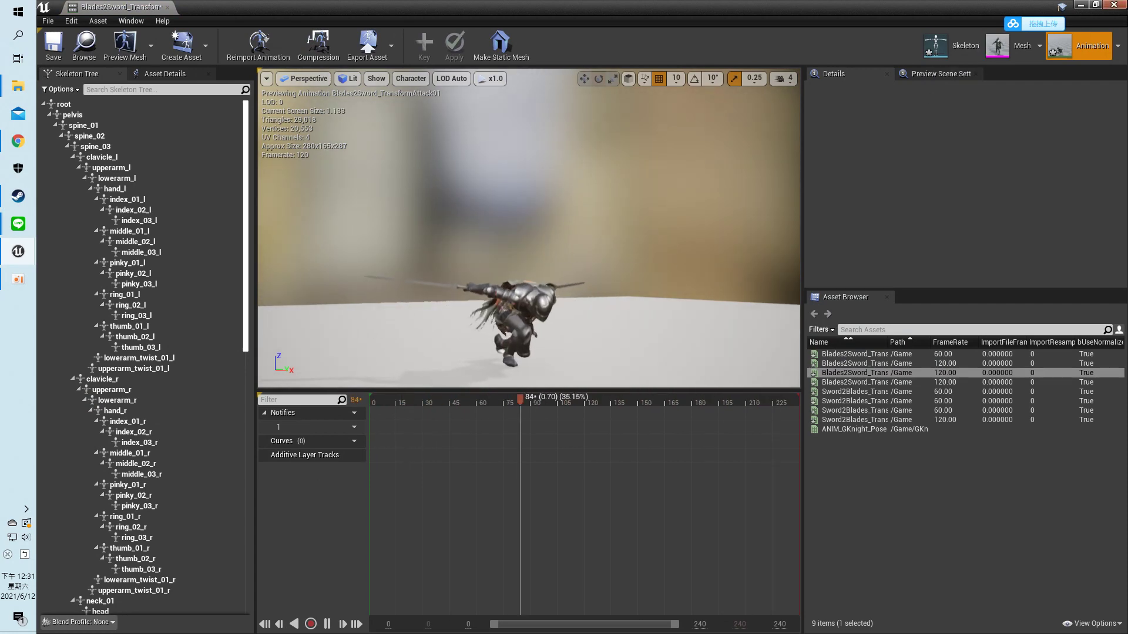
- Preview Blades2Sword_TransformAttack02, Sword2Blades_Transform01 and Sword2Blades_Transform02, stepping through Transform02's frames
left_click(1123, 5)
double_click(745, 456)
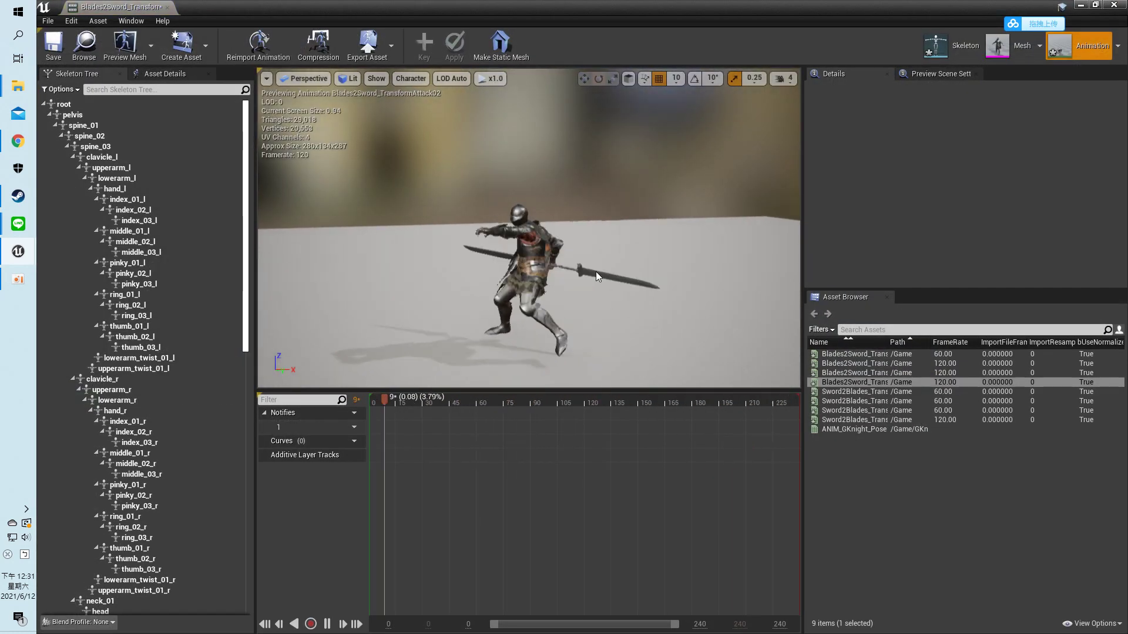
key("alt+Tab")
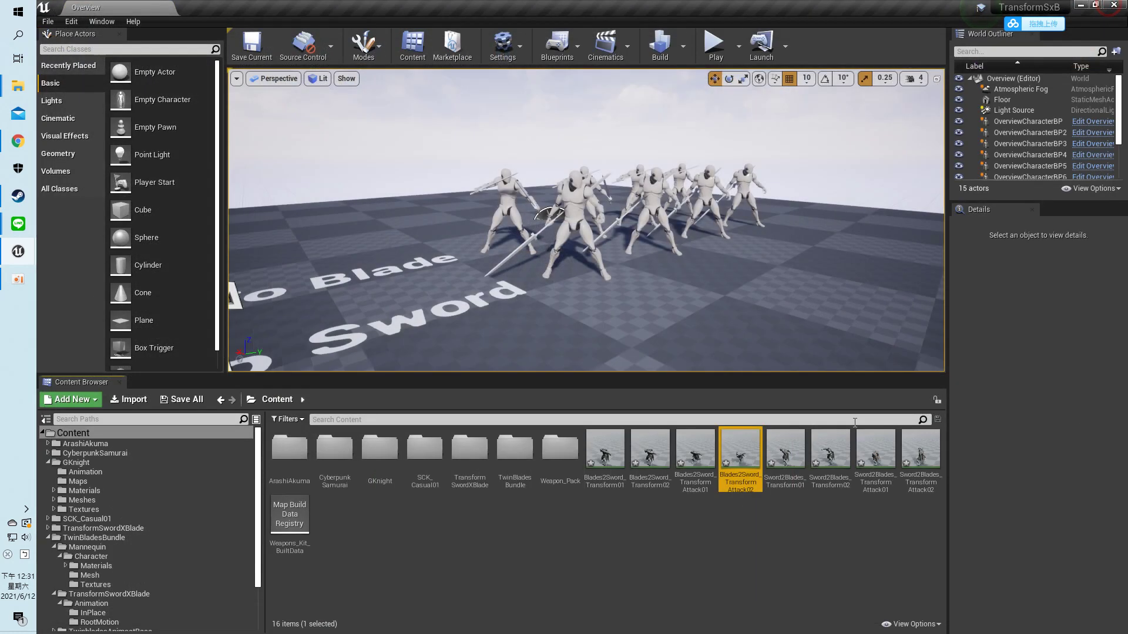
double_click(790, 450)
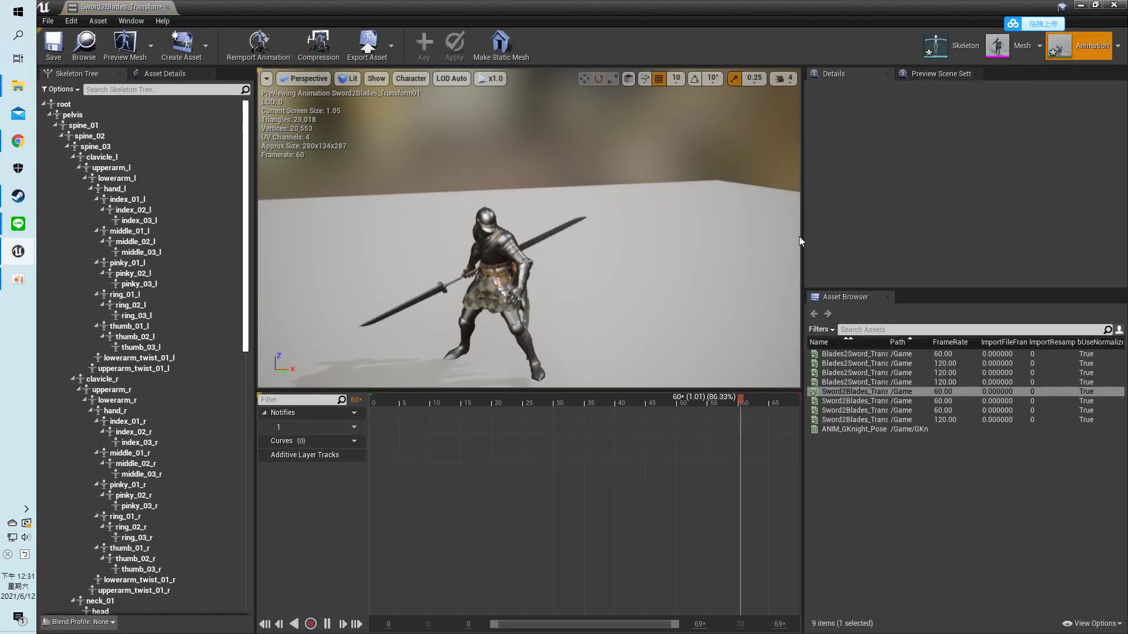
key("alt+Tab")
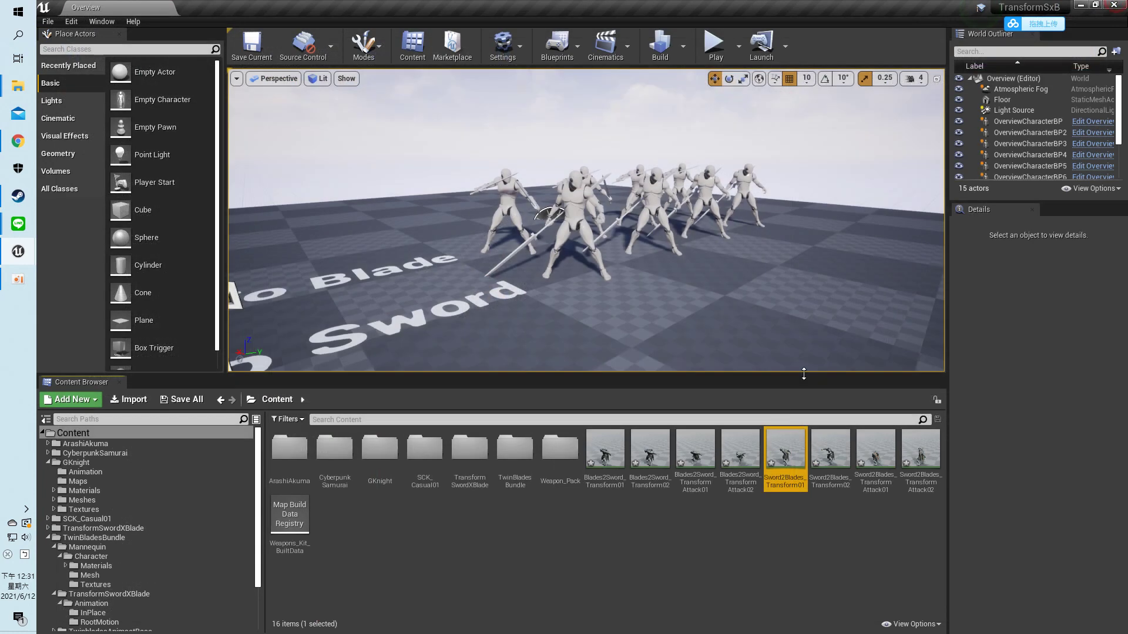
double_click(833, 456)
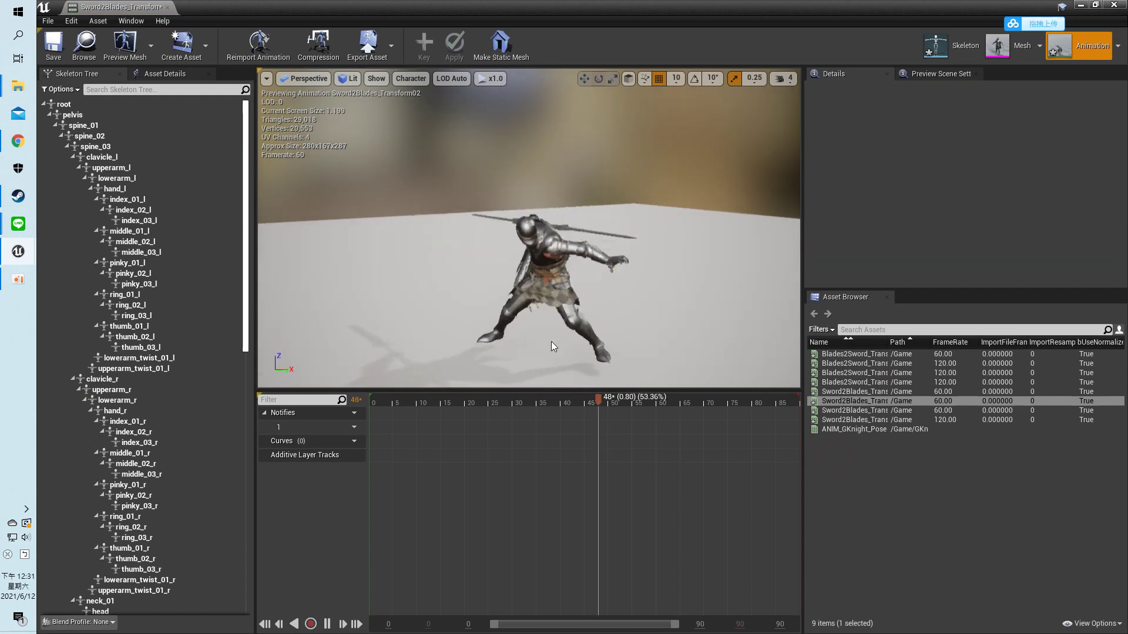
left_click_drag(384, 403, 800, 470)
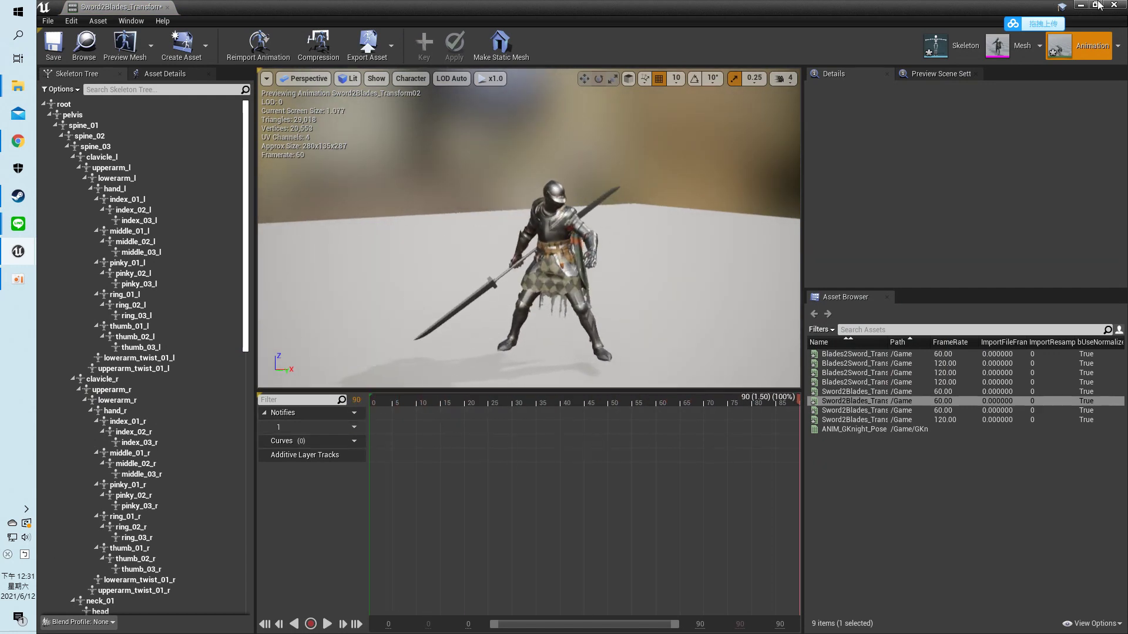
- Preview Sword2Blades_TransformAttack01, pulling the camera back and stepping through its frames
left_click(1118, 5)
double_click(873, 466)
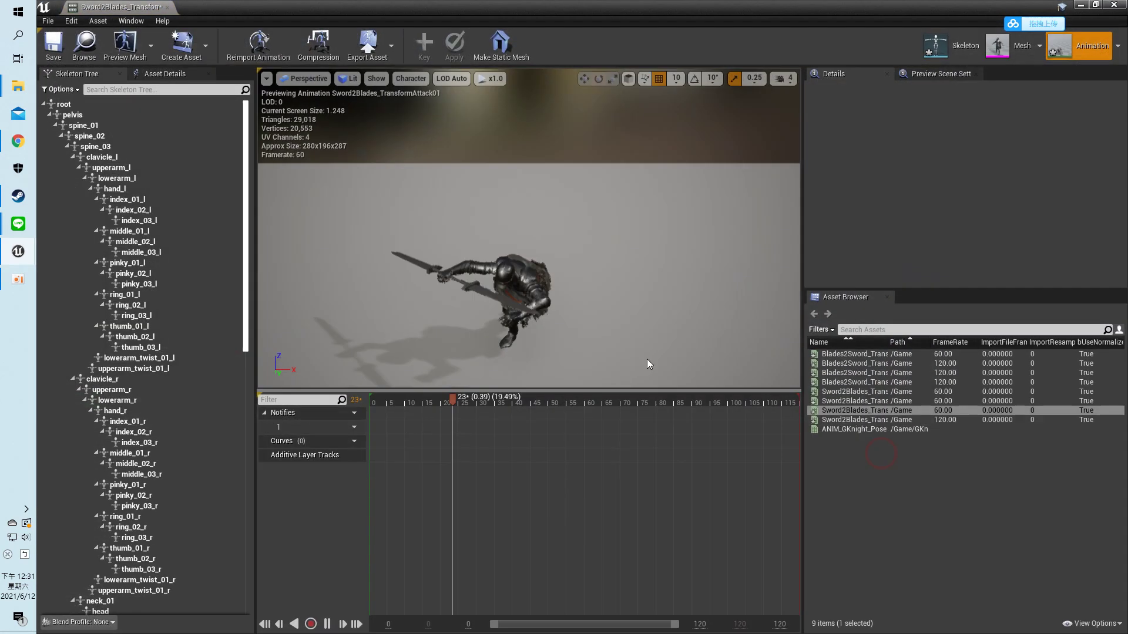
scroll(574, 282, "down", 2)
right_click_drag(548, 288, 576, 291)
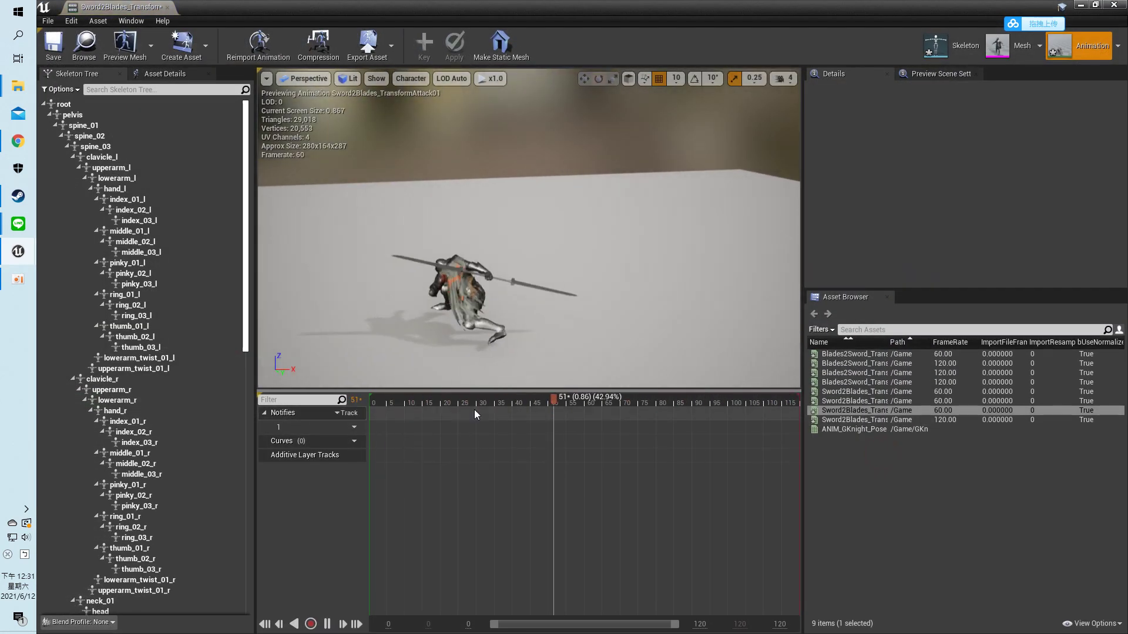
left_click(393, 403)
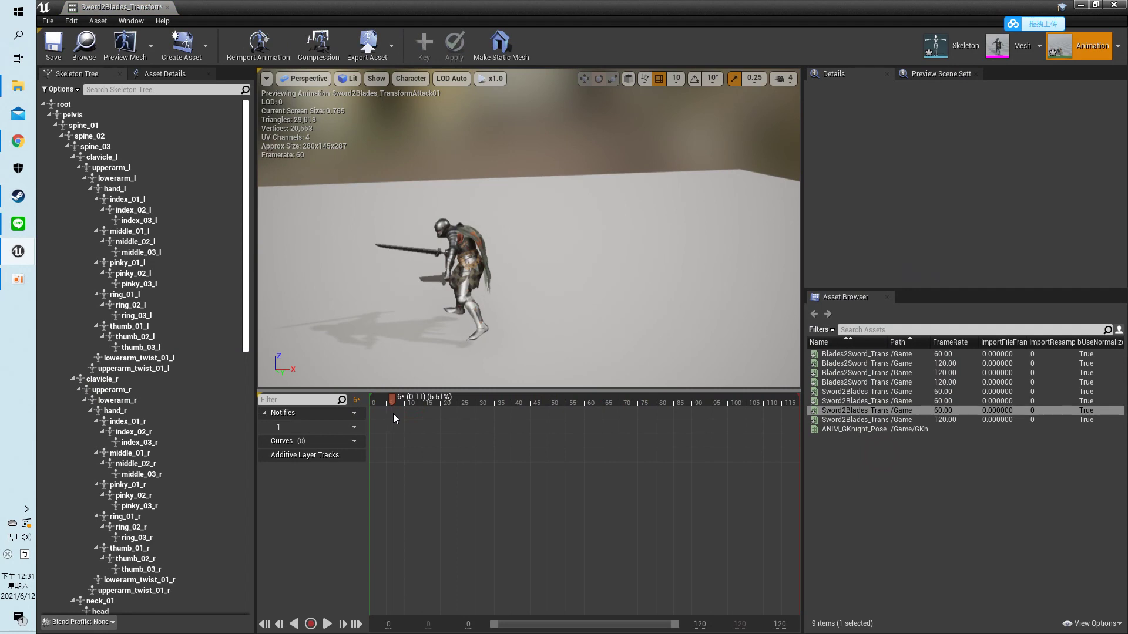
left_click_drag(429, 421, 568, 448)
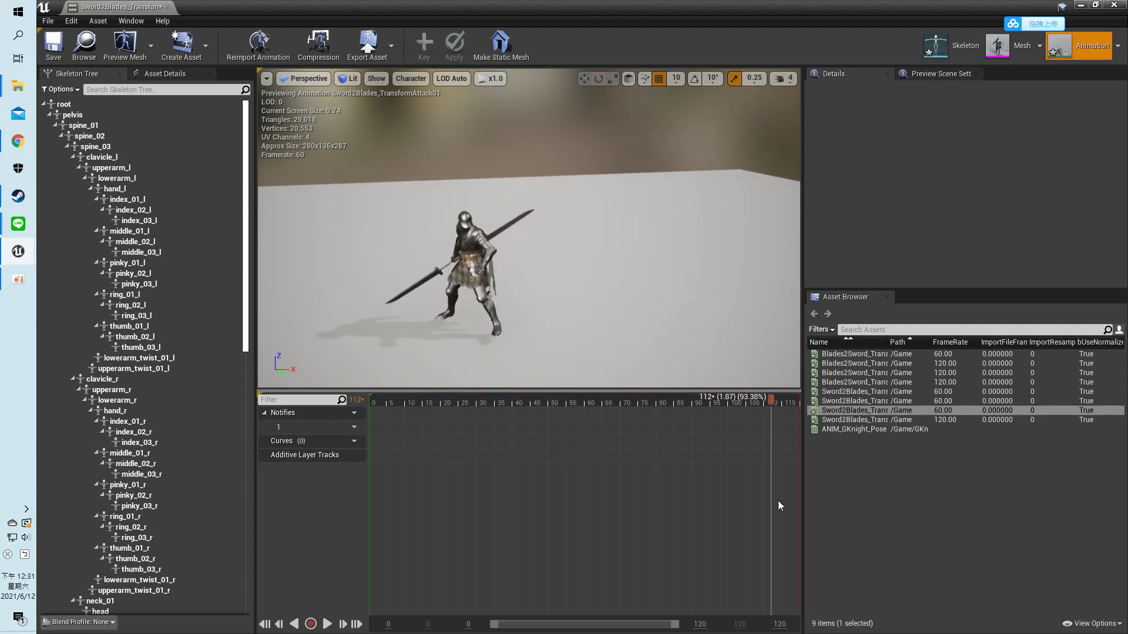
- Open Sword2Blades_TransformAttack02 and orbit the camera around the knight
left_click(1122, 5)
double_click(920, 450)
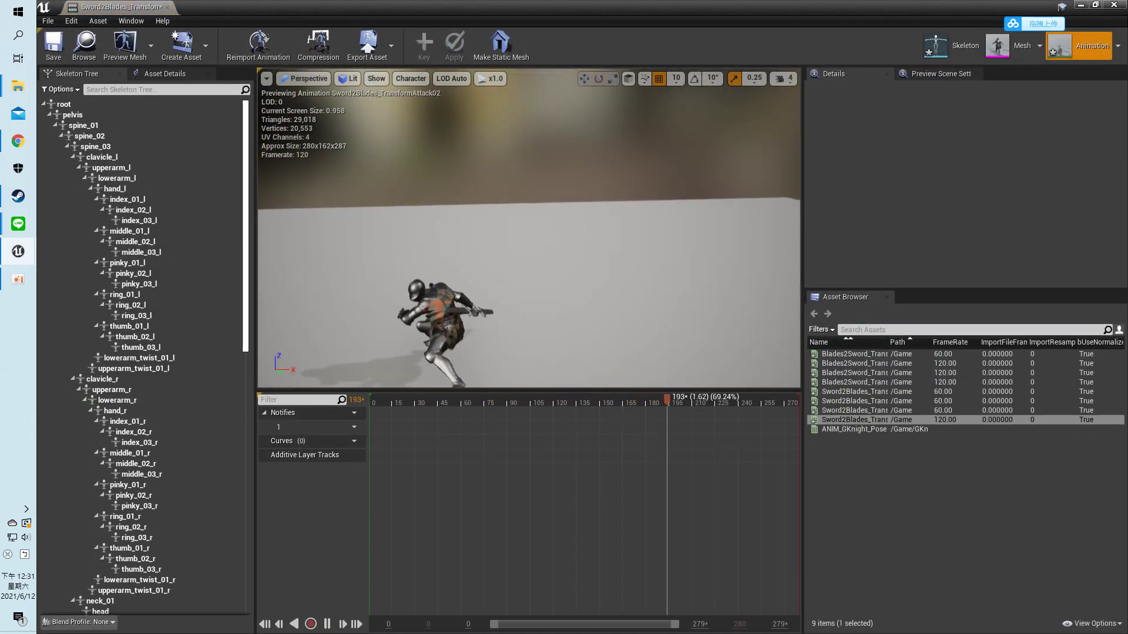
right_click_drag(564, 273, 606, 273)
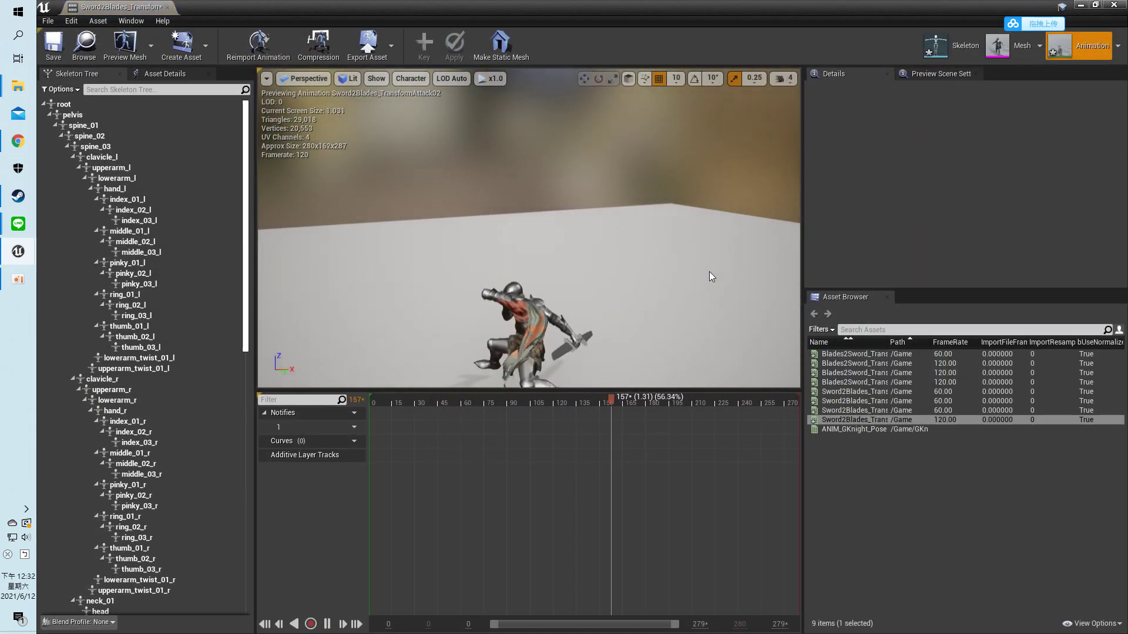
right_click_drag(706, 271, 729, 304)
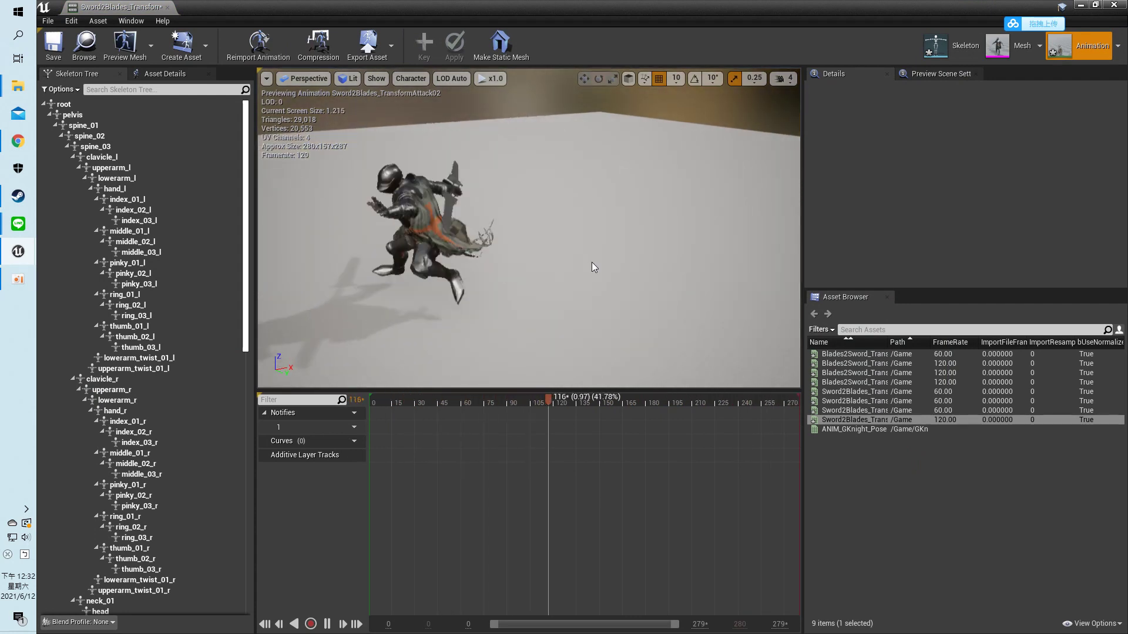
left_click_drag(585, 272, 429, 276, "alt")
mouse_move(569, 249)
left_mouse_down("alt")
mouse_move(558, 251)
mouse_move(567, 251)
left_mouse_up("alt")
left_click_drag(708, 307, 721, 313, "alt")
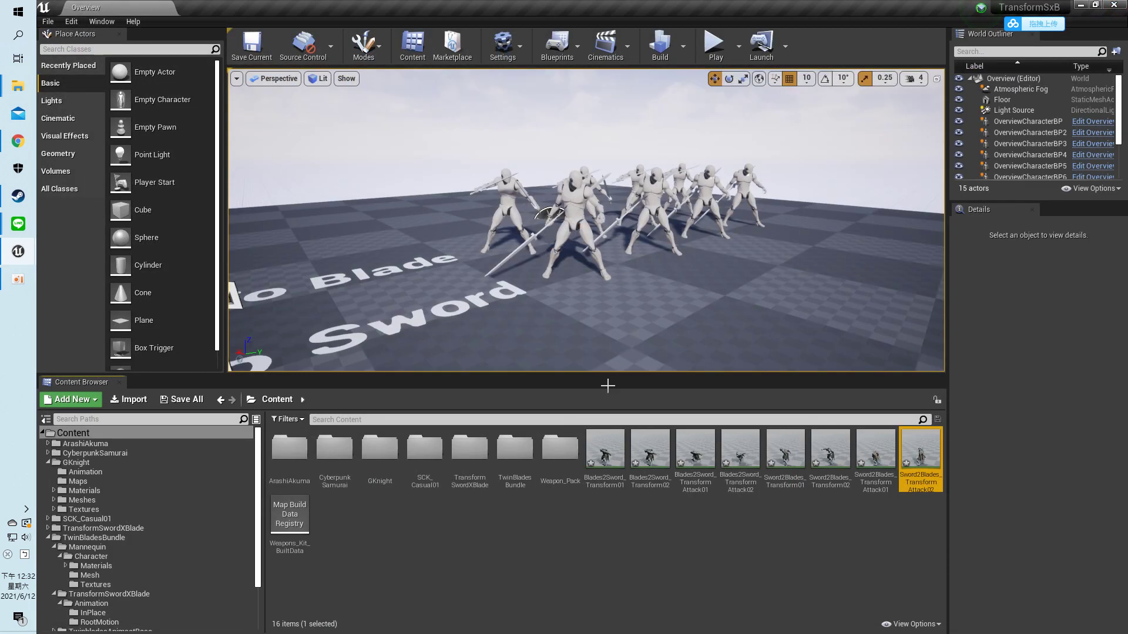
- Select the eight retargeted animations and save them with Save Selected
left_click_drag(460, 373, 460, 230)
left_click(603, 314)
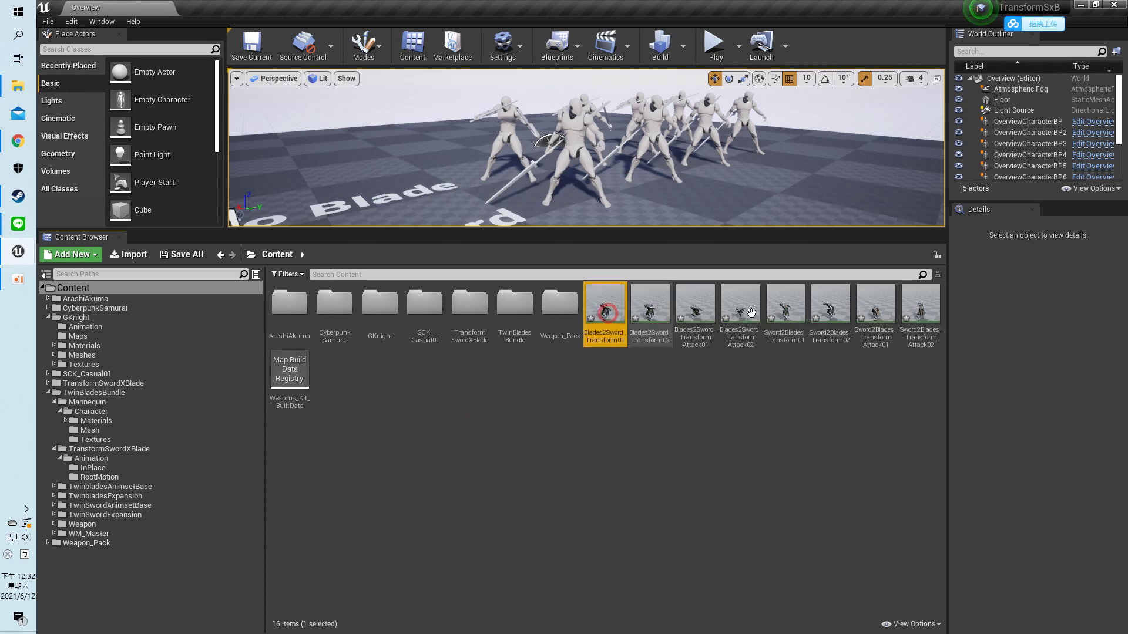
left_click(920, 301, "shift")
left_click(182, 256)
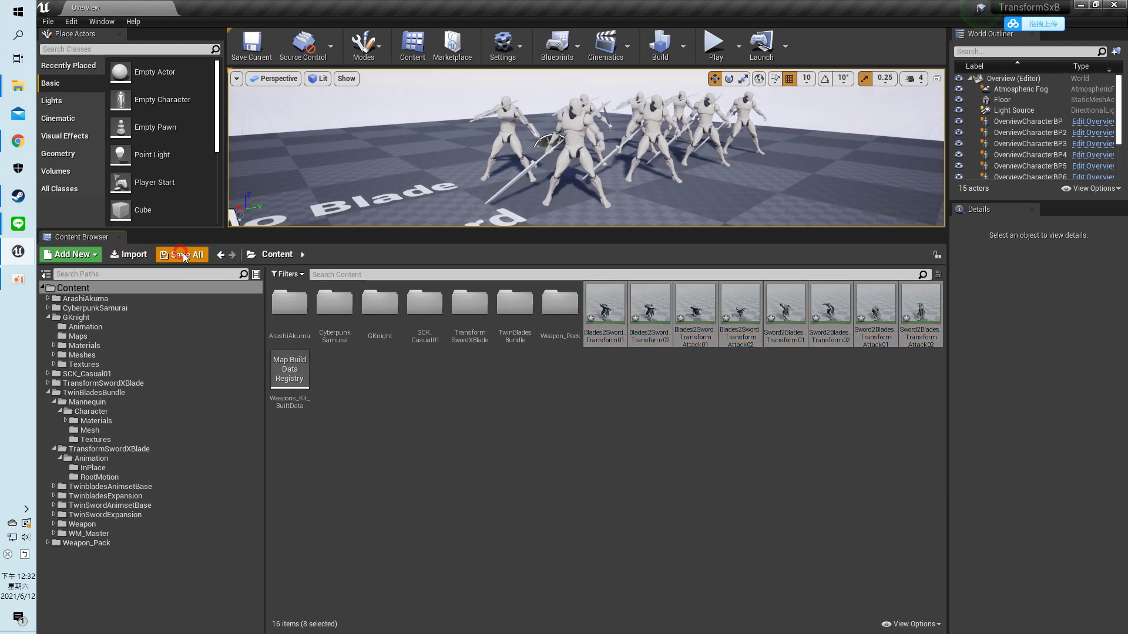
left_click(680, 432)
- Move the eight animations from the Content root into GKnight's Animation folder
left_click(605, 305)
left_click(922, 309, "shift")
left_click(439, 432)
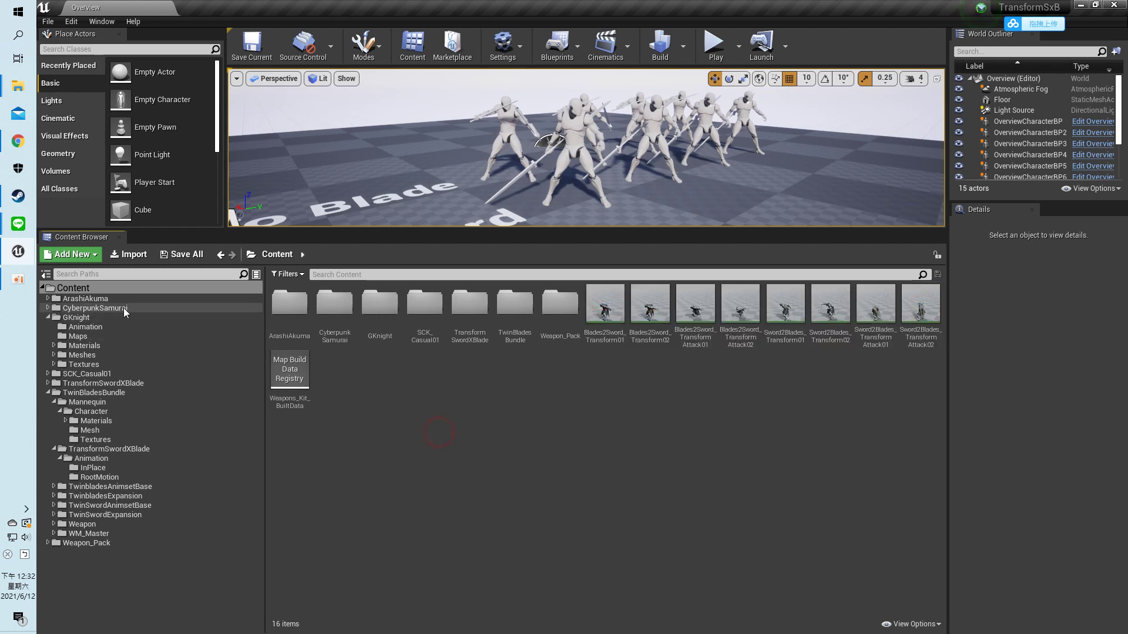
left_click(88, 326)
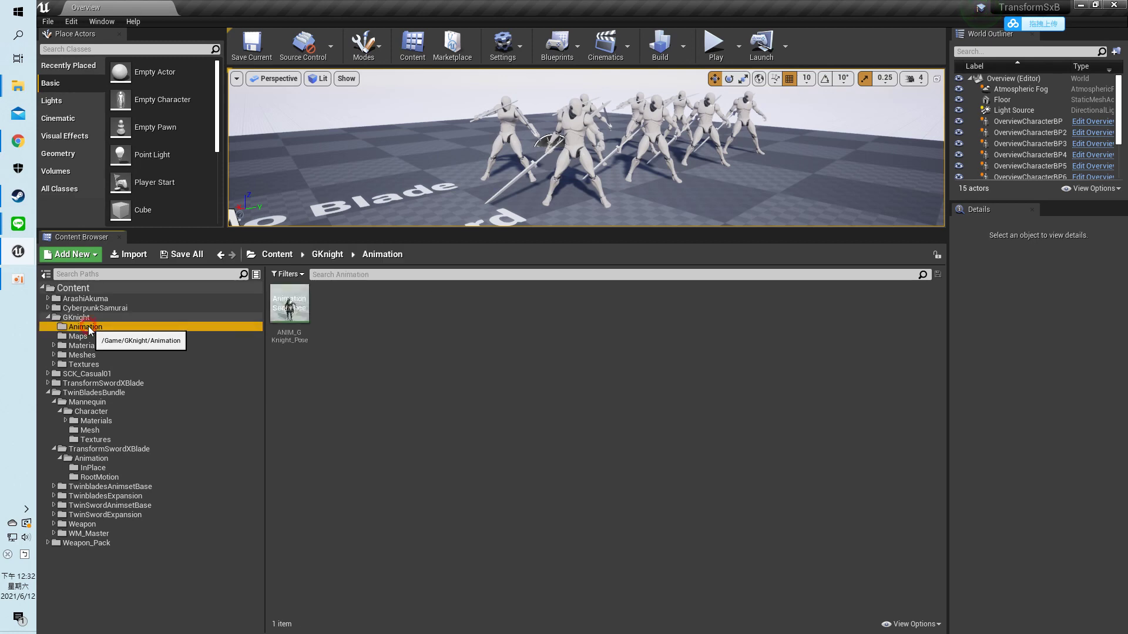
left_click(102, 289)
left_click(606, 318)
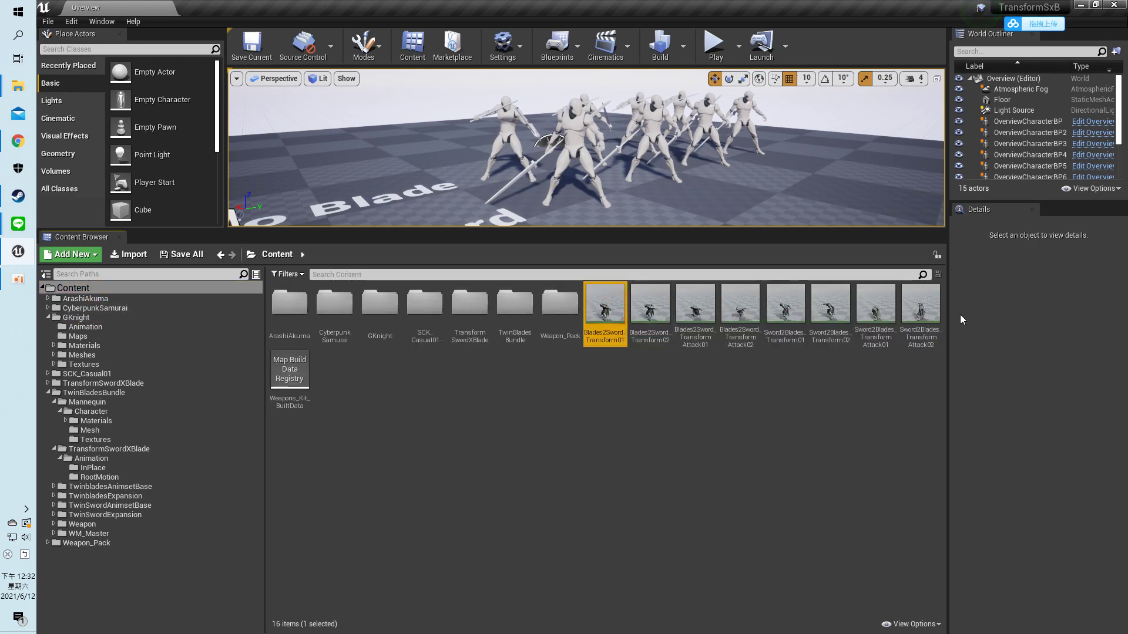
left_click(921, 303, "shift")
left_click_drag(623, 304, 102, 327)
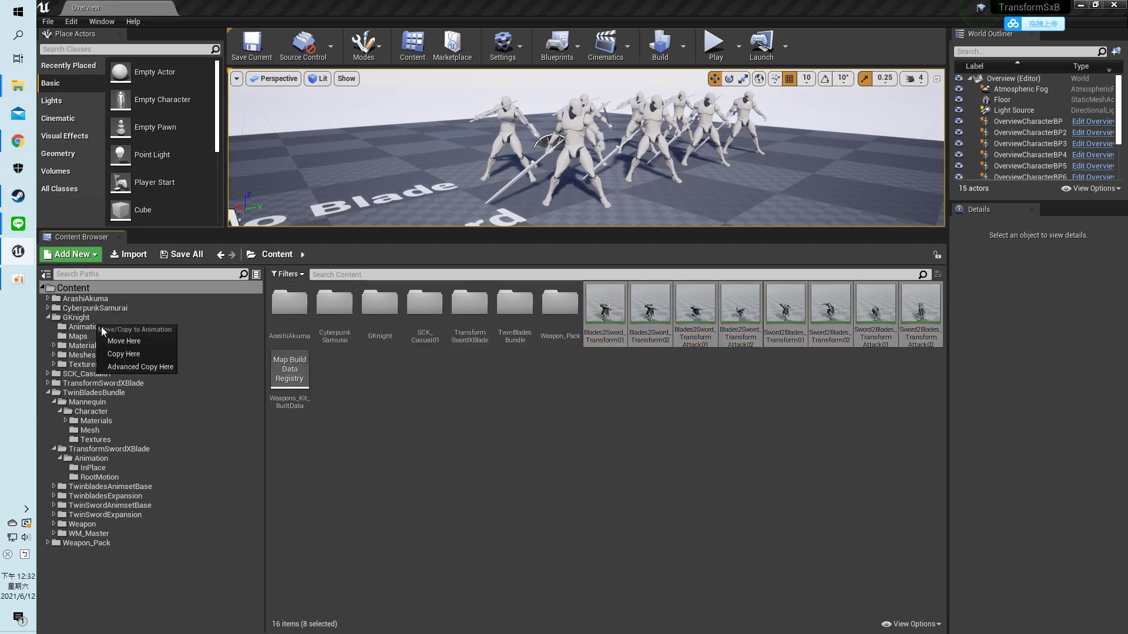
left_click(135, 344)
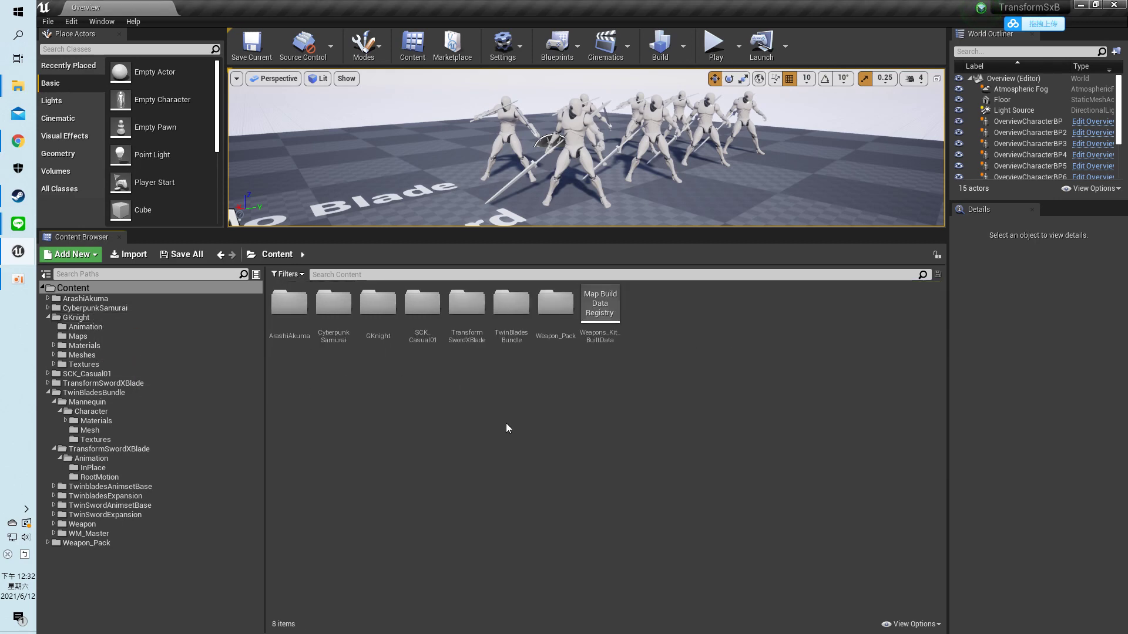
left_click(48, 393)
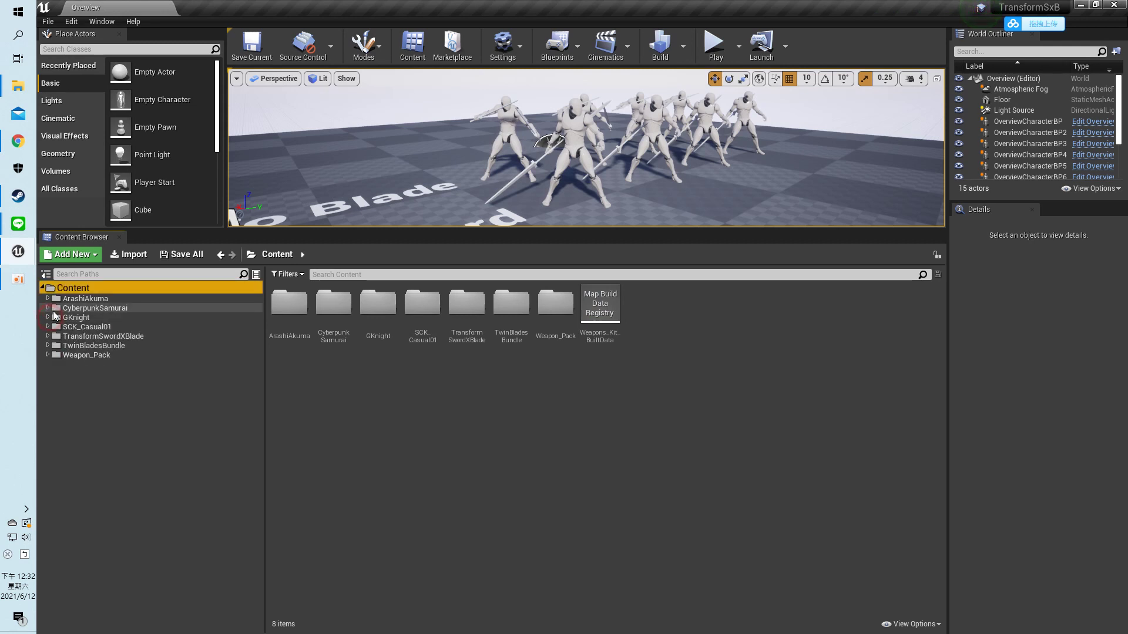
- Open CyberpunkSamurai's UE4_Mannequin_Skeleton and assign it the Humanoid rig
left_click(92, 308)
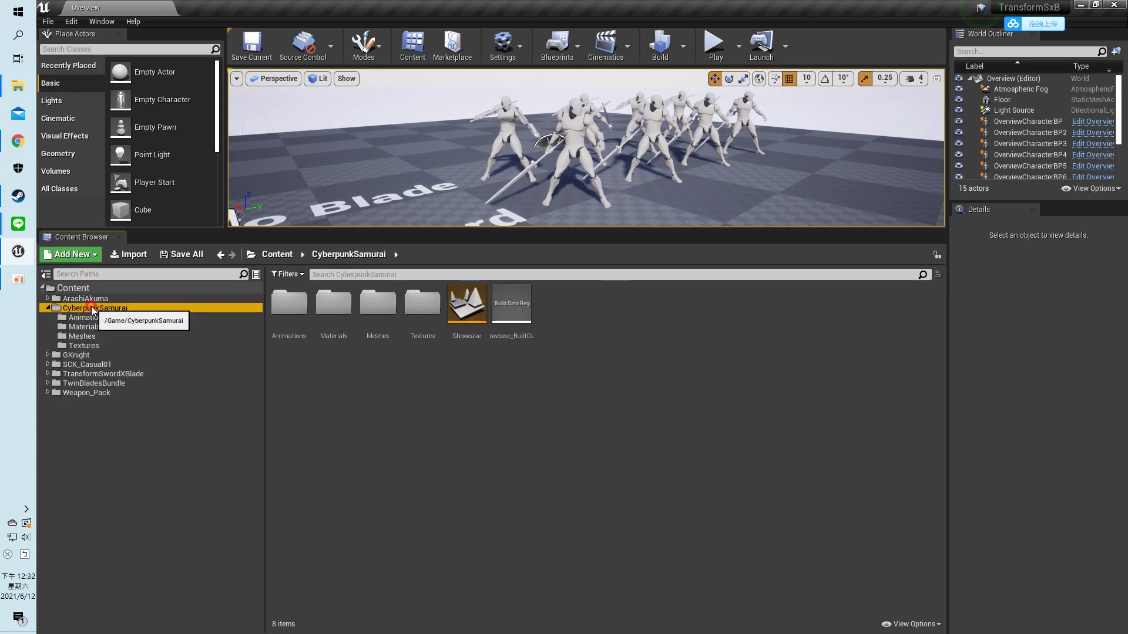
left_click(404, 382)
double_click(686, 307)
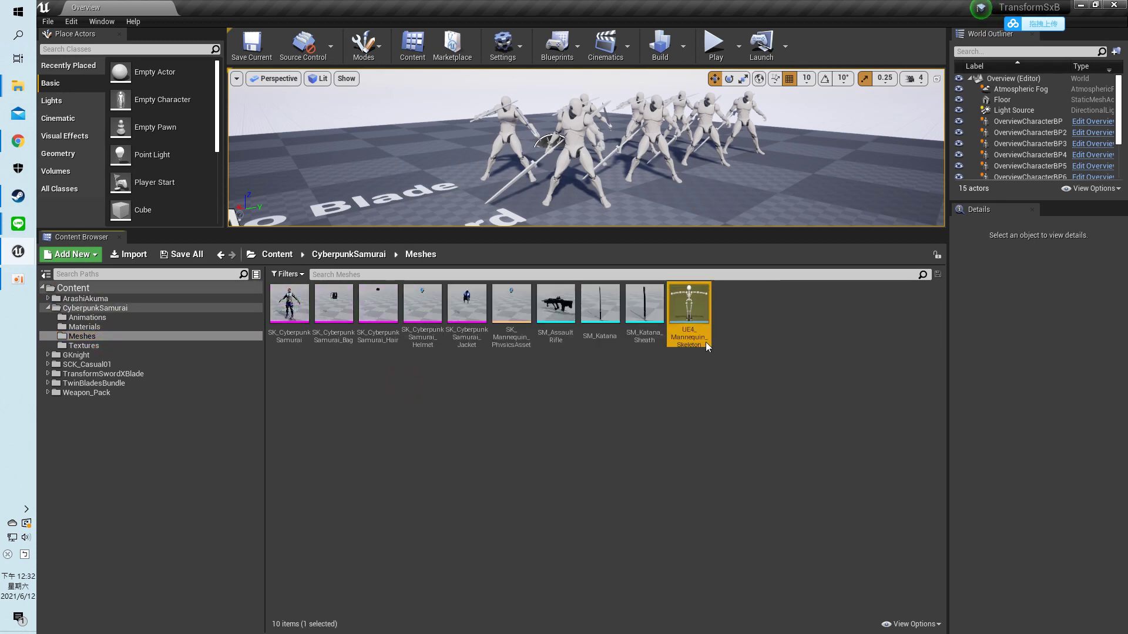
scroll(699, 343, "down", 3)
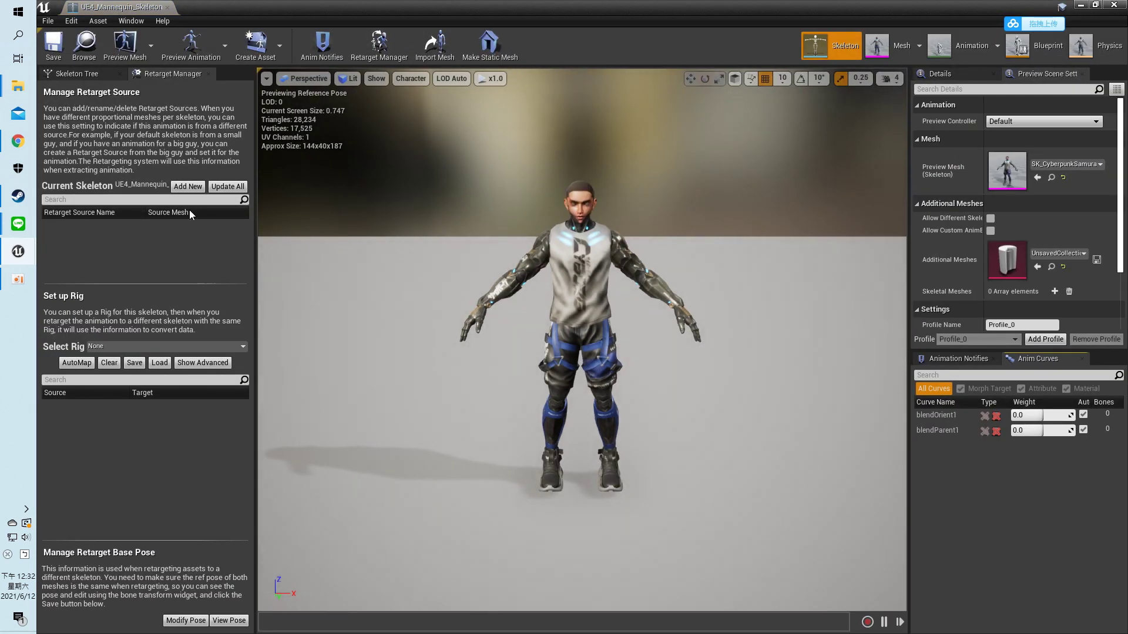
left_click(151, 348)
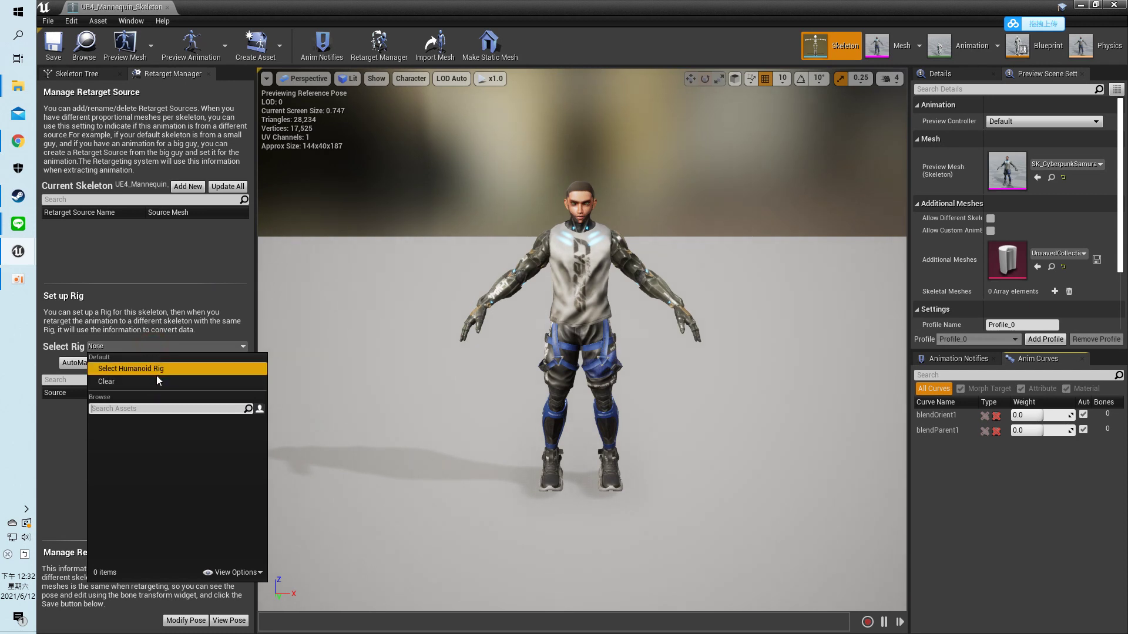
left_click(156, 376)
left_click(172, 346)
left_click(170, 360)
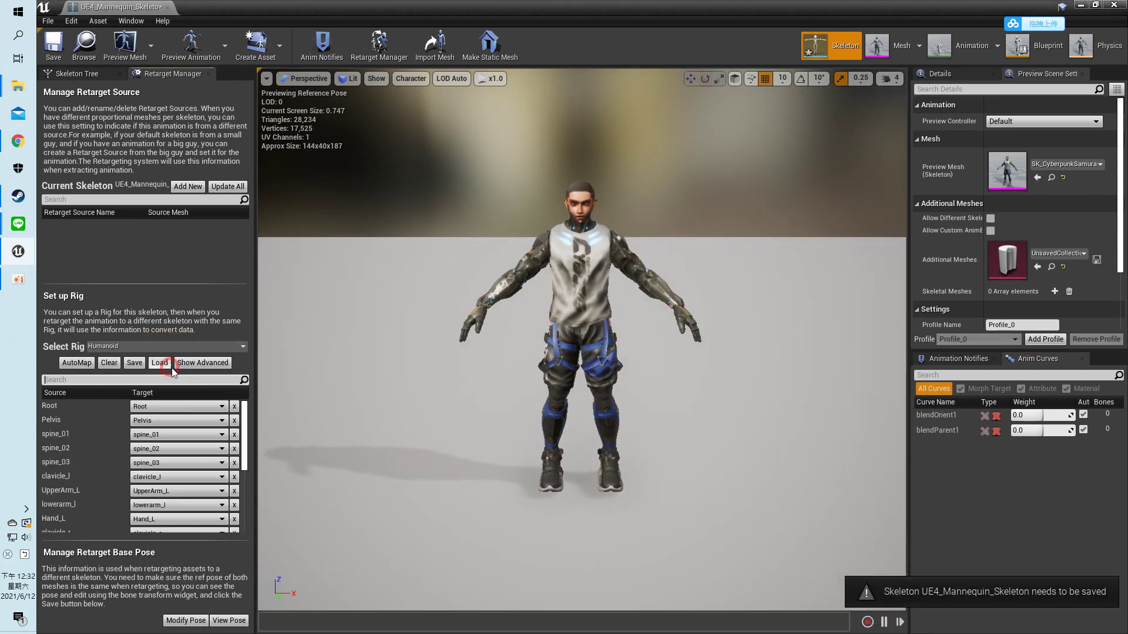
- Show the advanced bone mappings, save the skeleton and close its editor
scroll(162, 413, "down", 5)
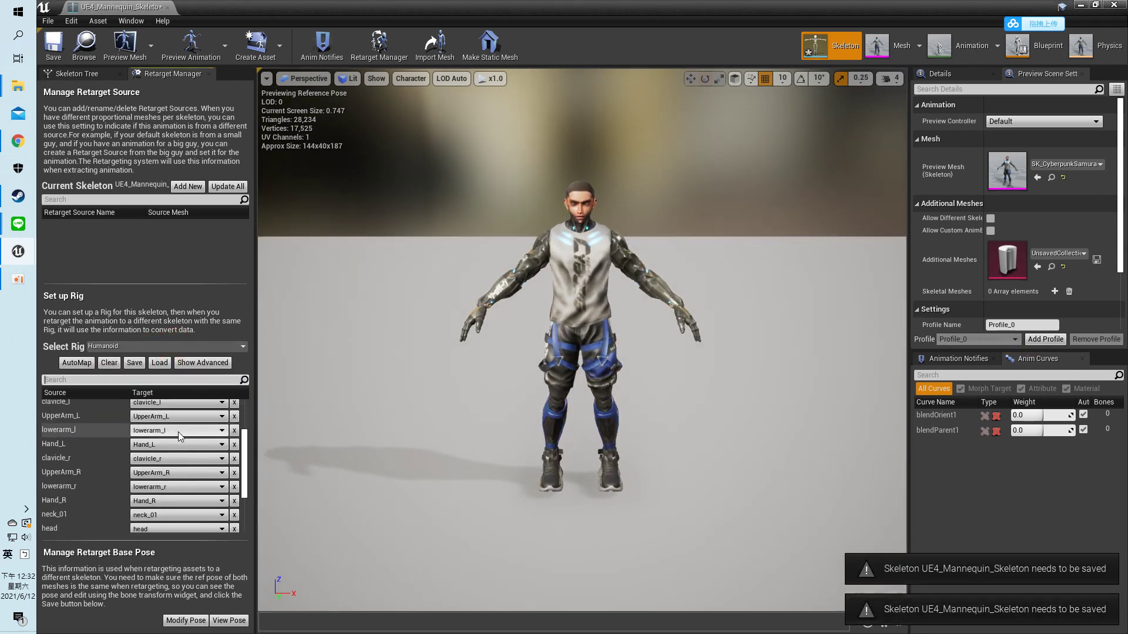
left_click(210, 363)
scroll(200, 456, "down", 5)
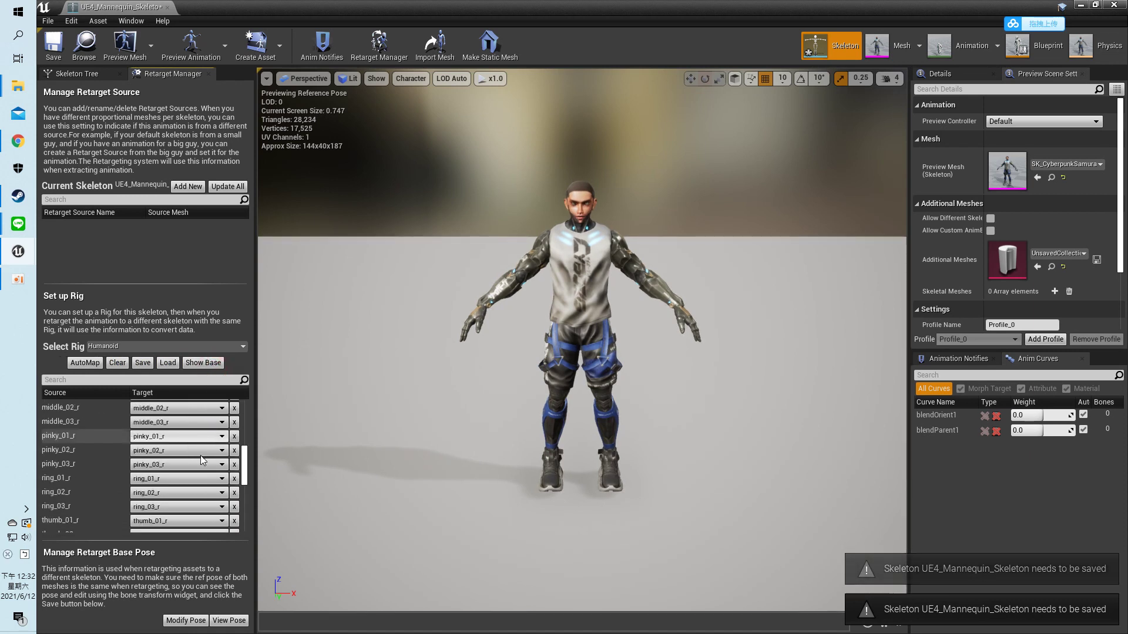
scroll(201, 467, "down", 5)
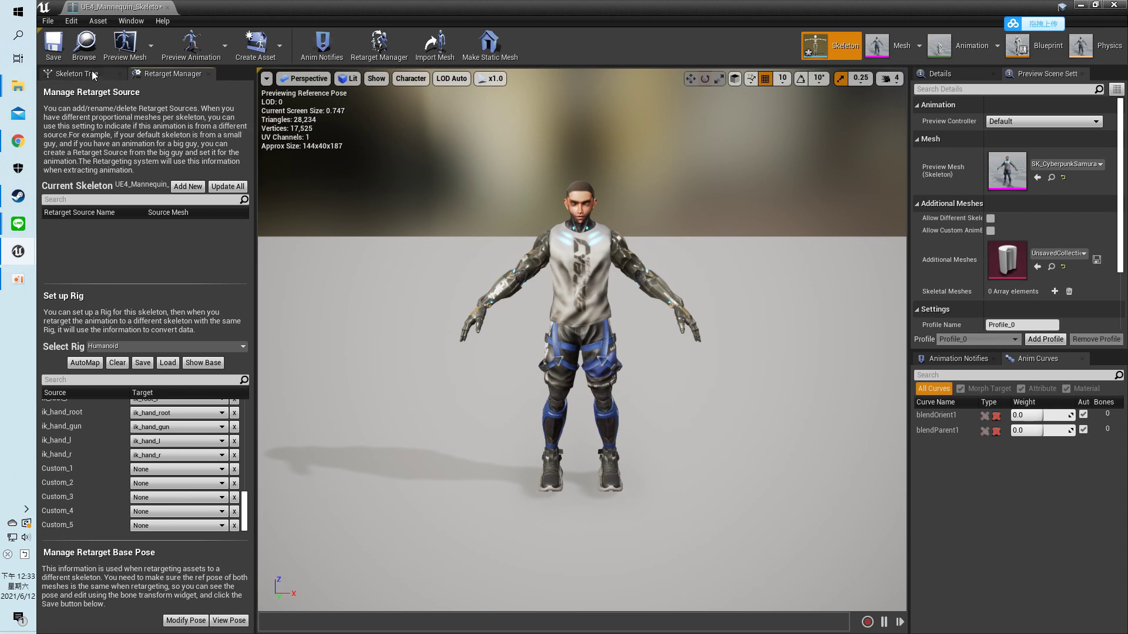
left_click(60, 47)
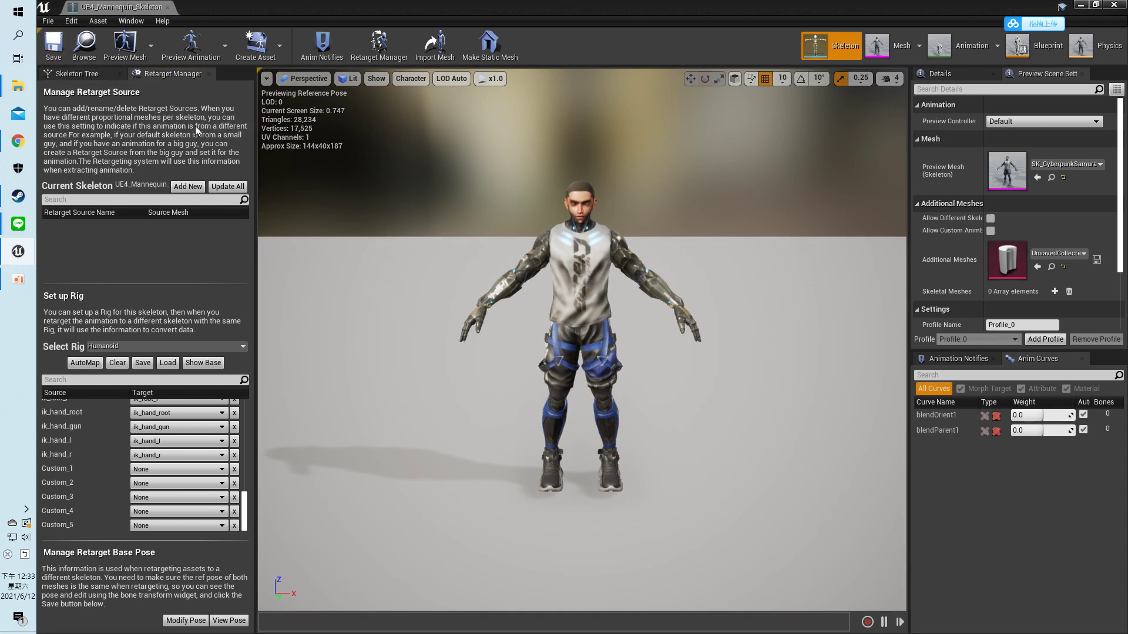
left_click(1117, 5)
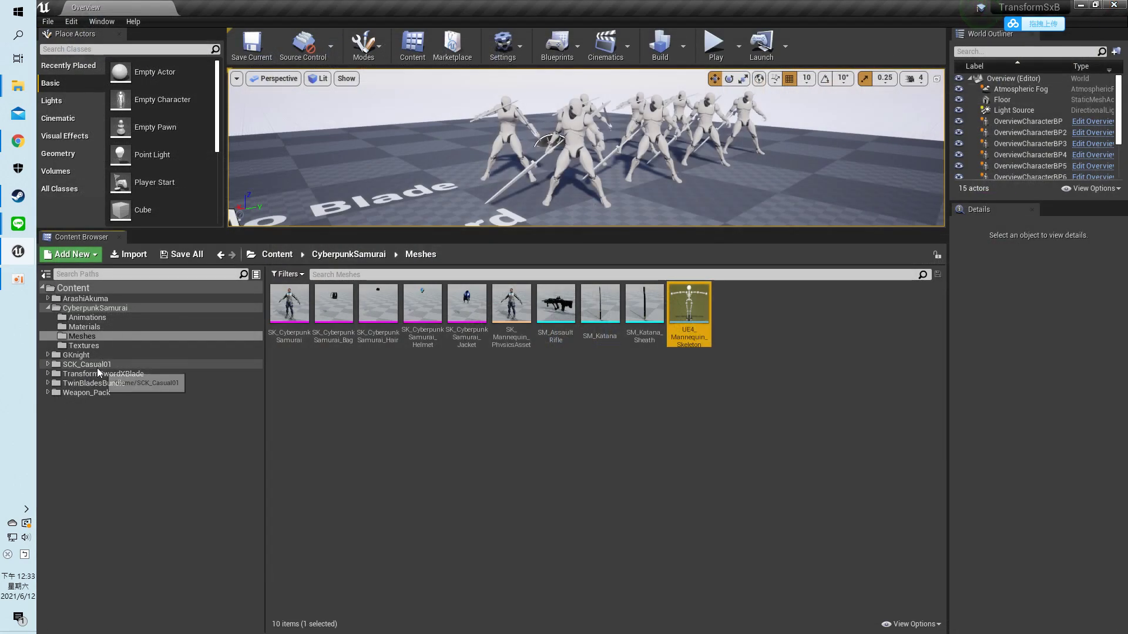
- Browse to TwinBladesBundle > TwinbladesExpansion > Battle > Inplace and preview Twinblades_Attack13
left_click(48, 375)
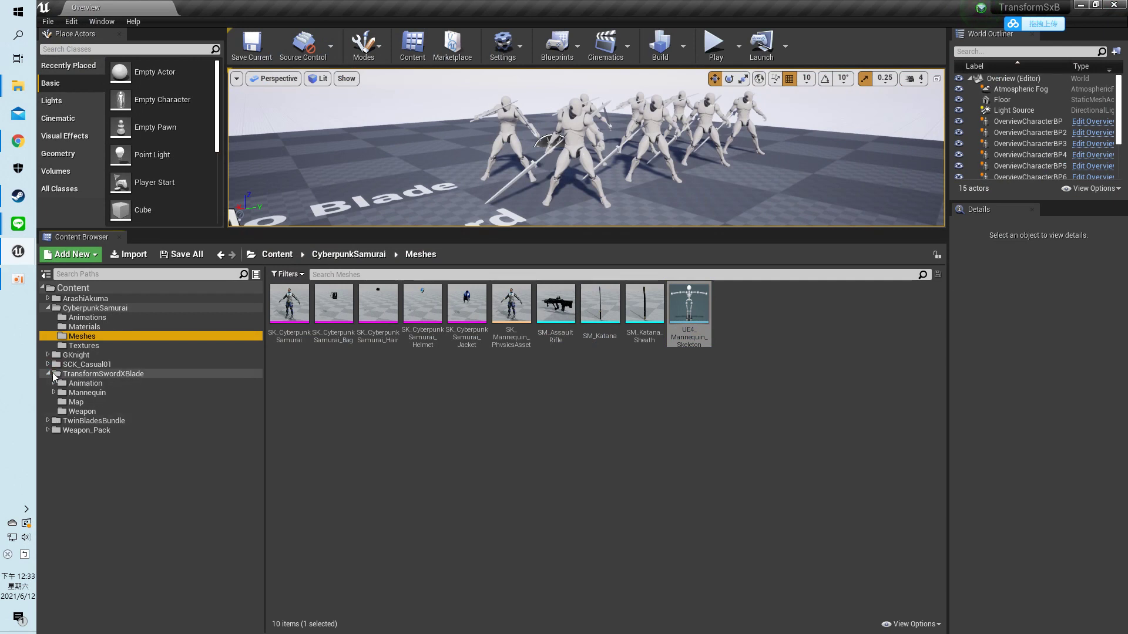
left_click(48, 383)
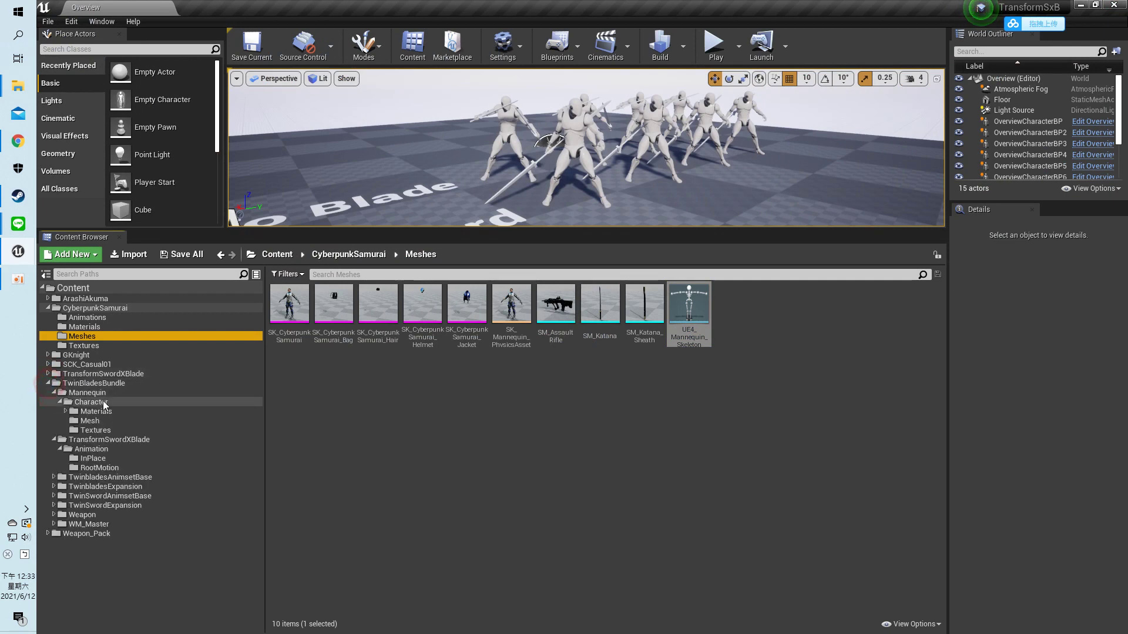
left_click(53, 439)
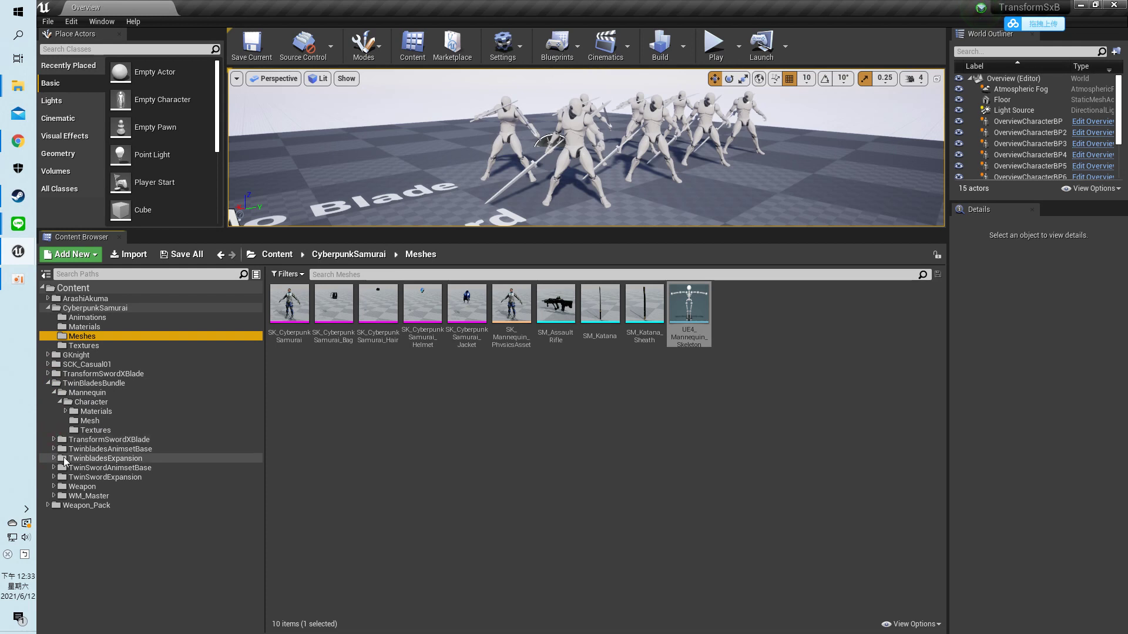
left_click(82, 459)
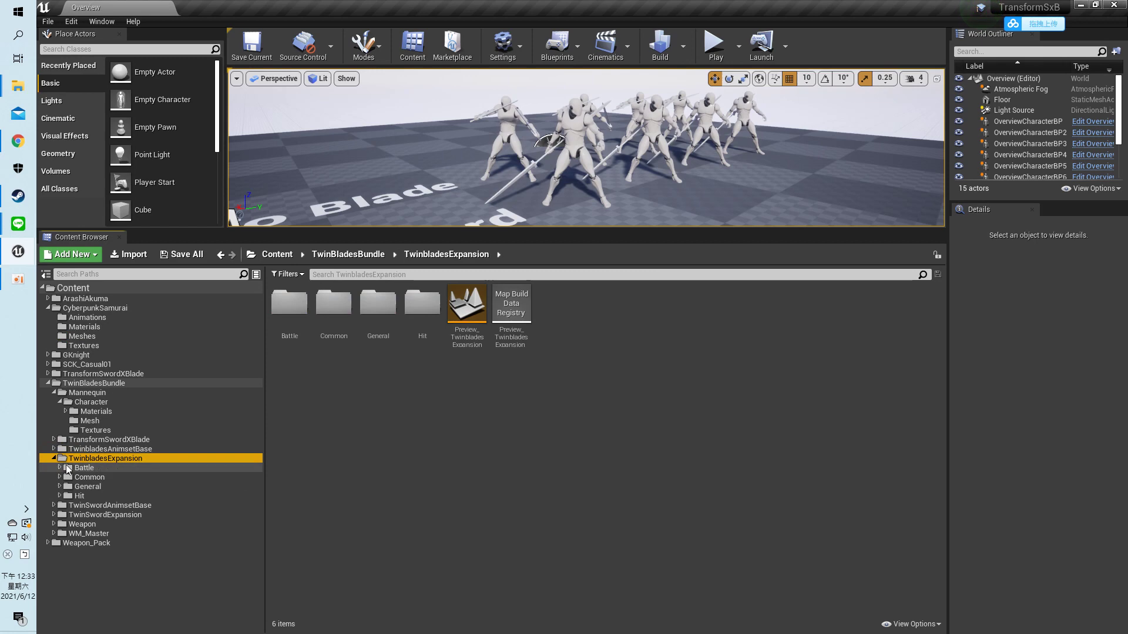
left_click(92, 487)
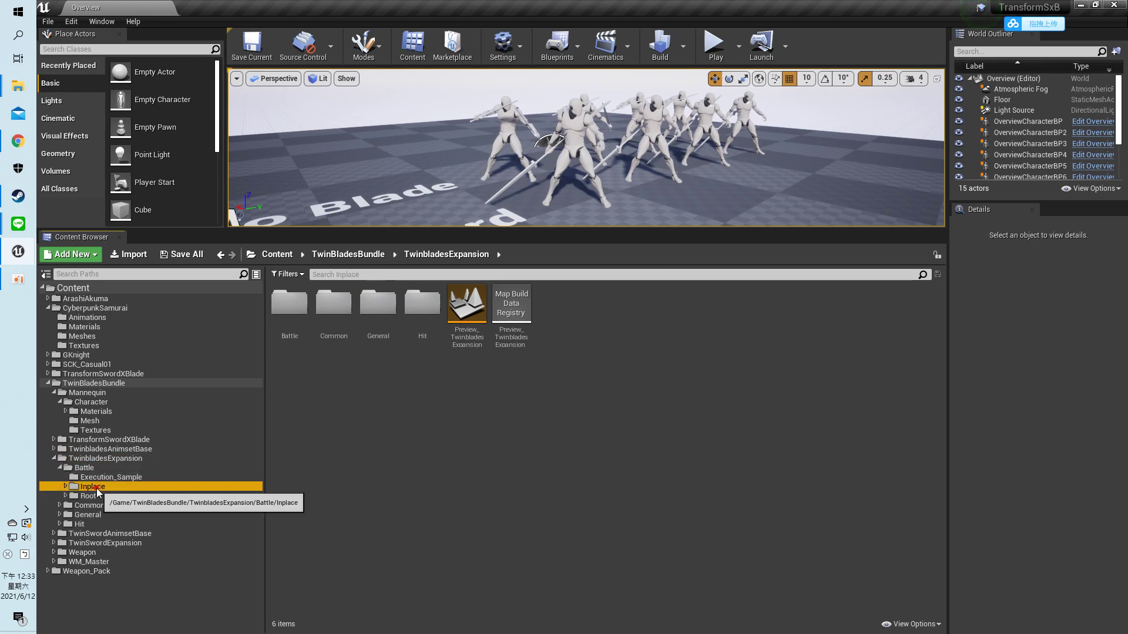
left_click(394, 323)
left_click(556, 370, "shift")
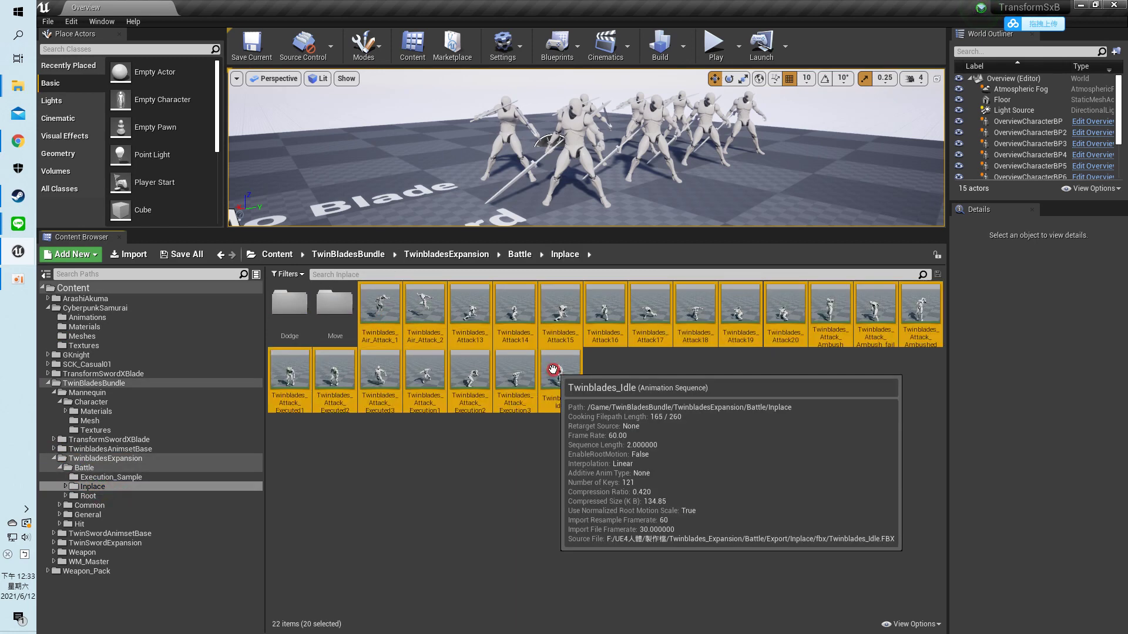
right_click(553, 370)
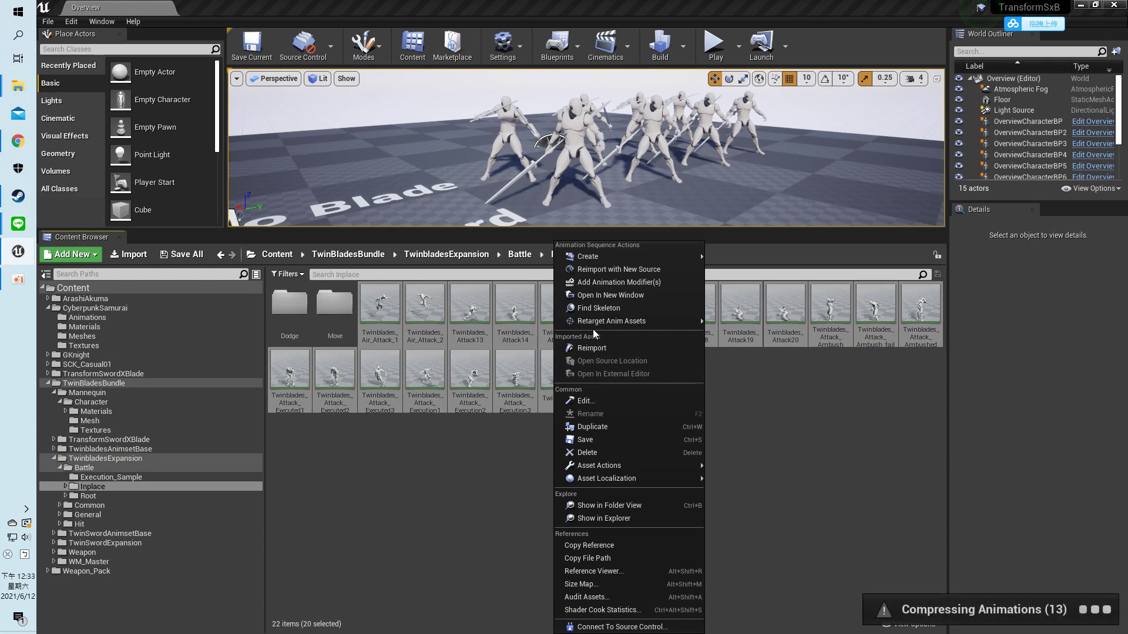
mouse_move(606, 320)
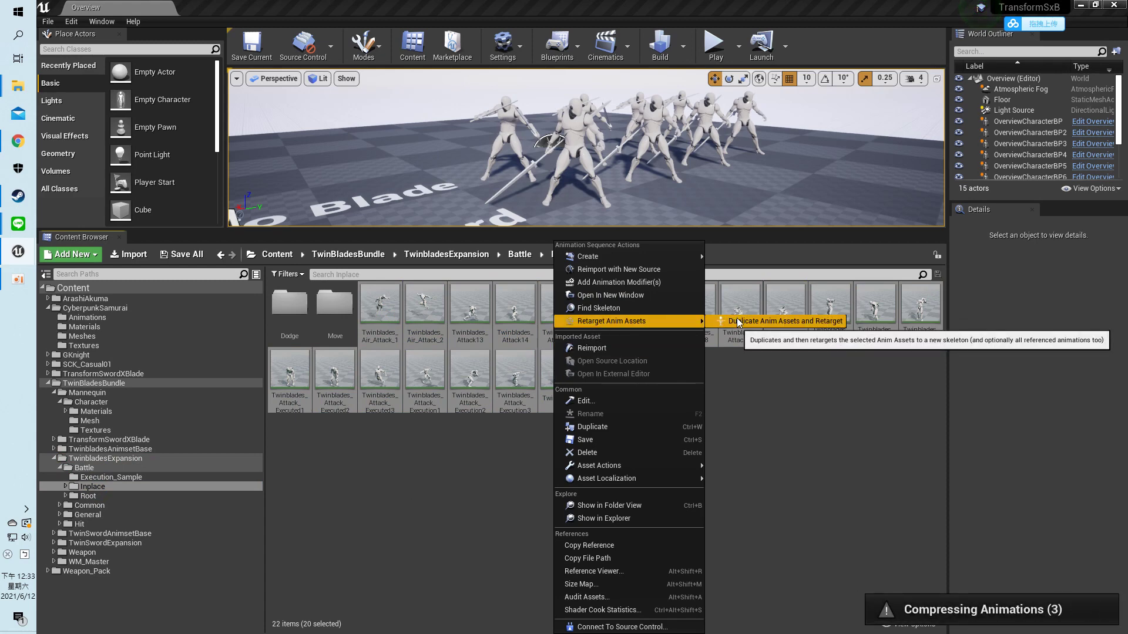
left_click(427, 474)
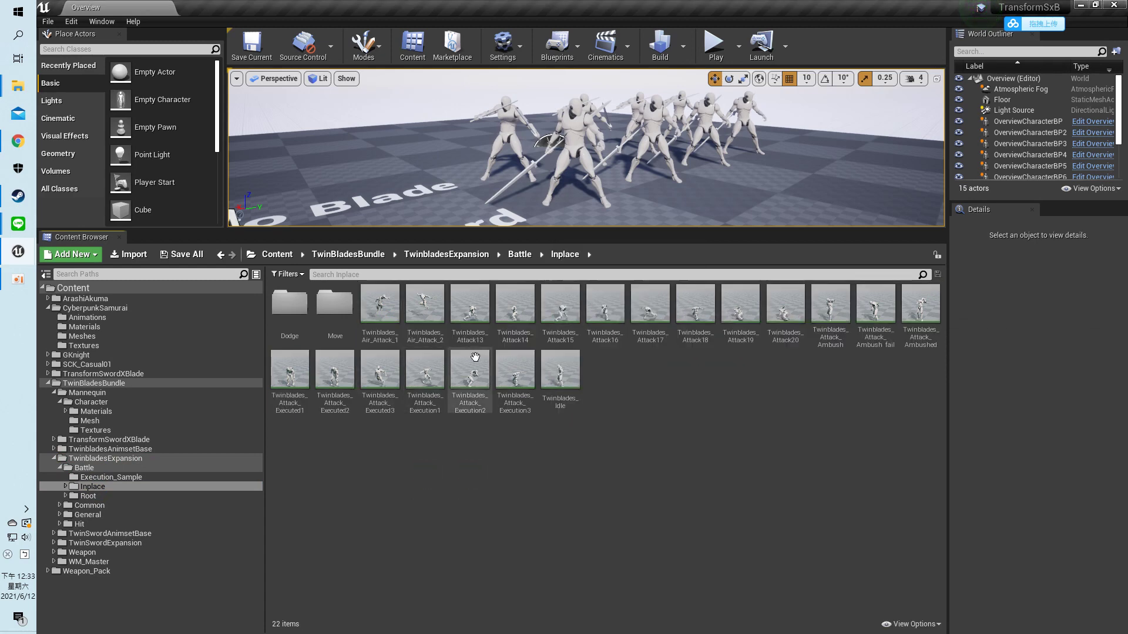
double_click(469, 304)
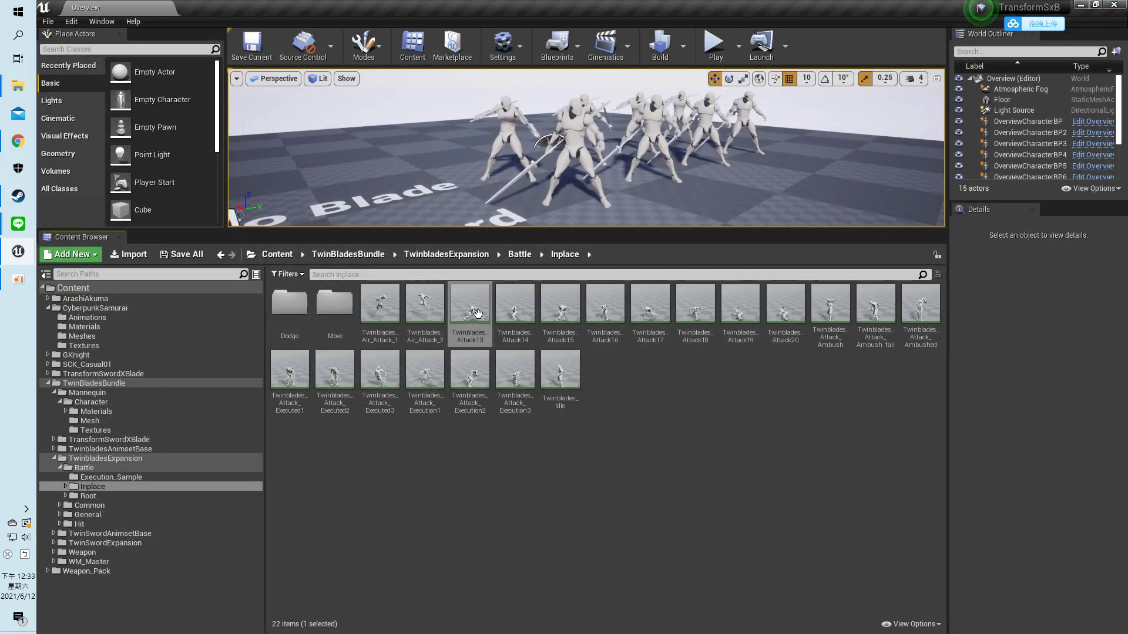
- Duplicate Twinblades_Attack13 retargeted onto the CyberpunkSamurai mannequin skeleton and open the copy
right_click(473, 316)
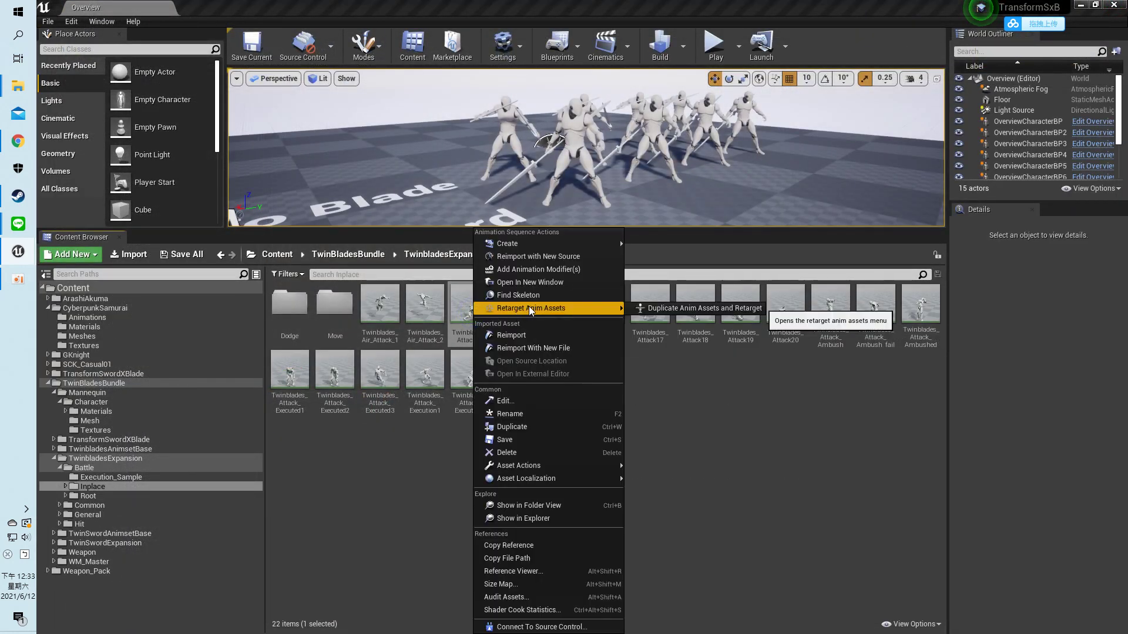
left_click(699, 308)
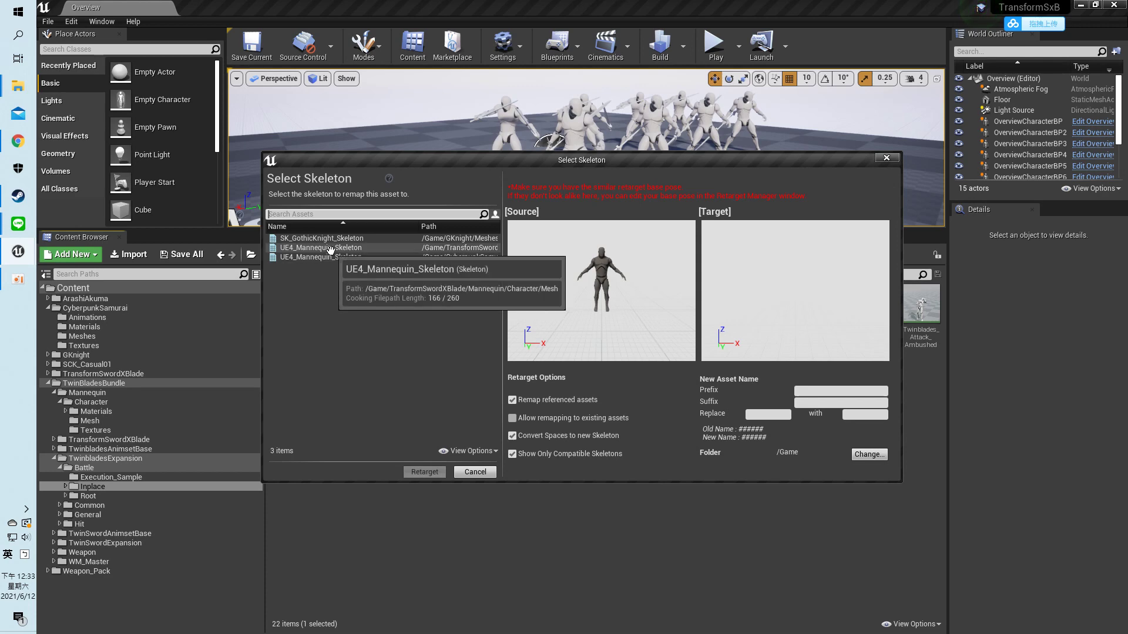
left_click(332, 257)
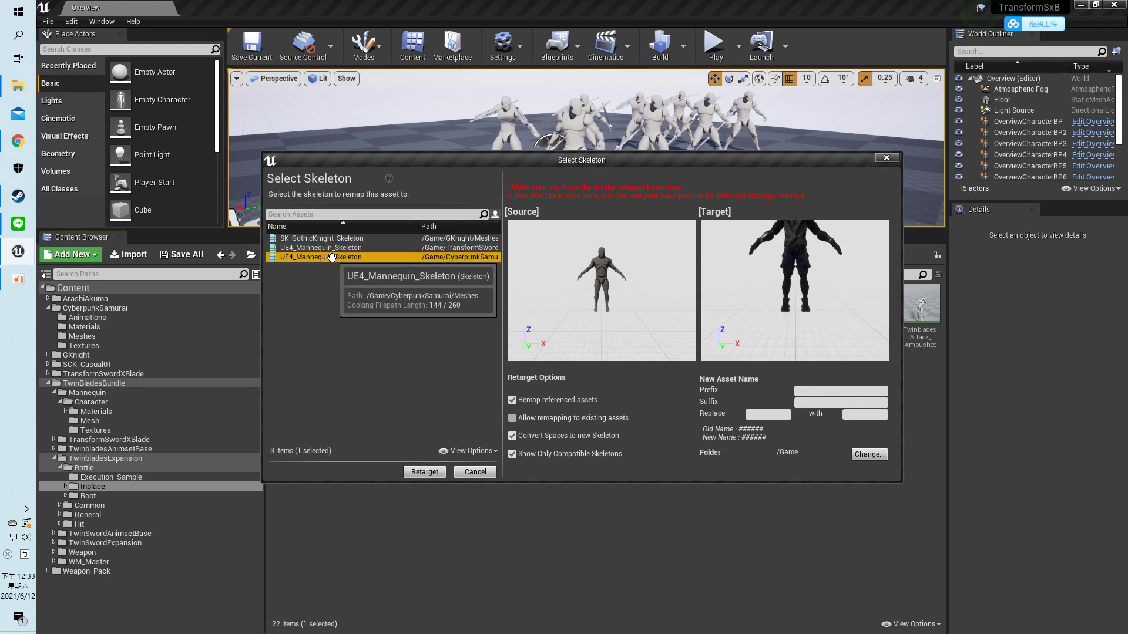
left_click(427, 478)
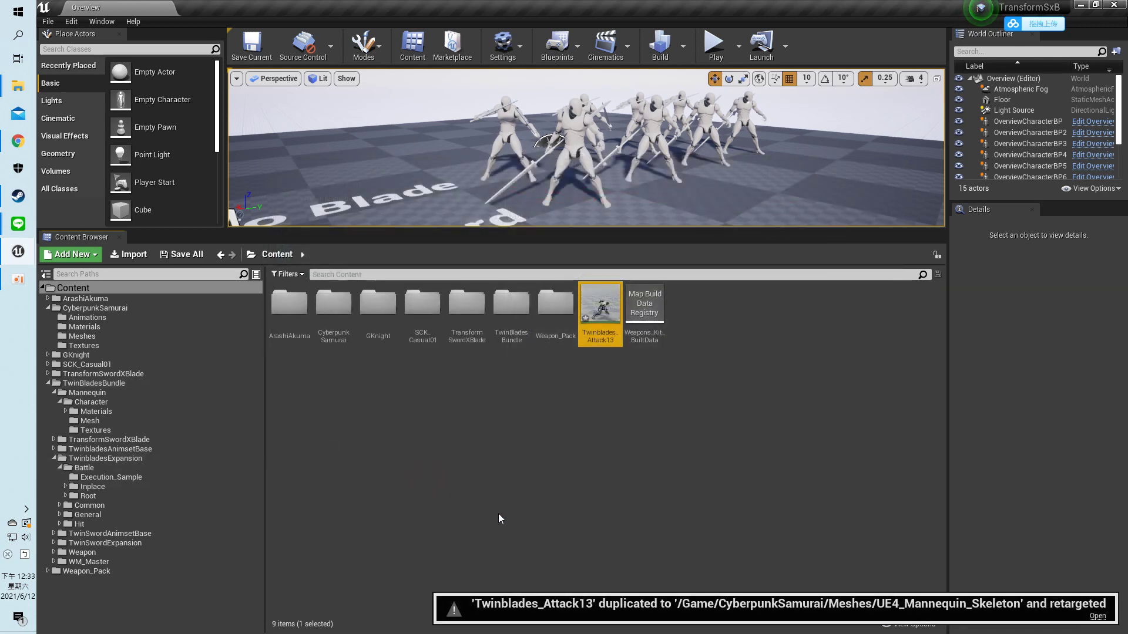
double_click(610, 302)
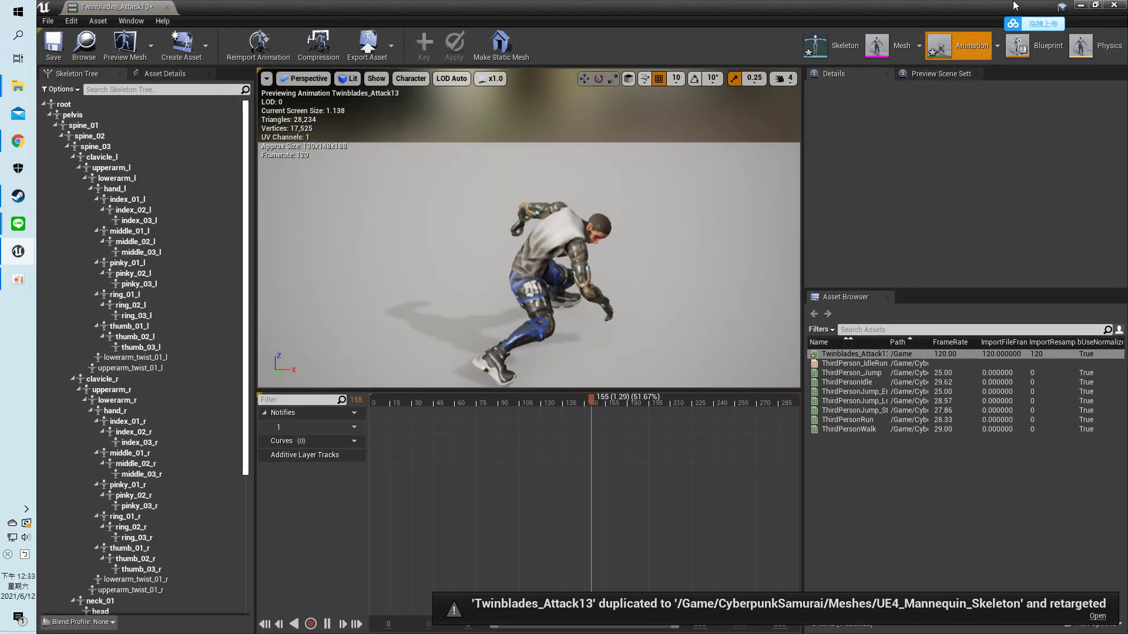
- Add a socket to the ik_hand_l bone and paste a copy onto ik_hand_r
scroll(118, 412, "down", 6)
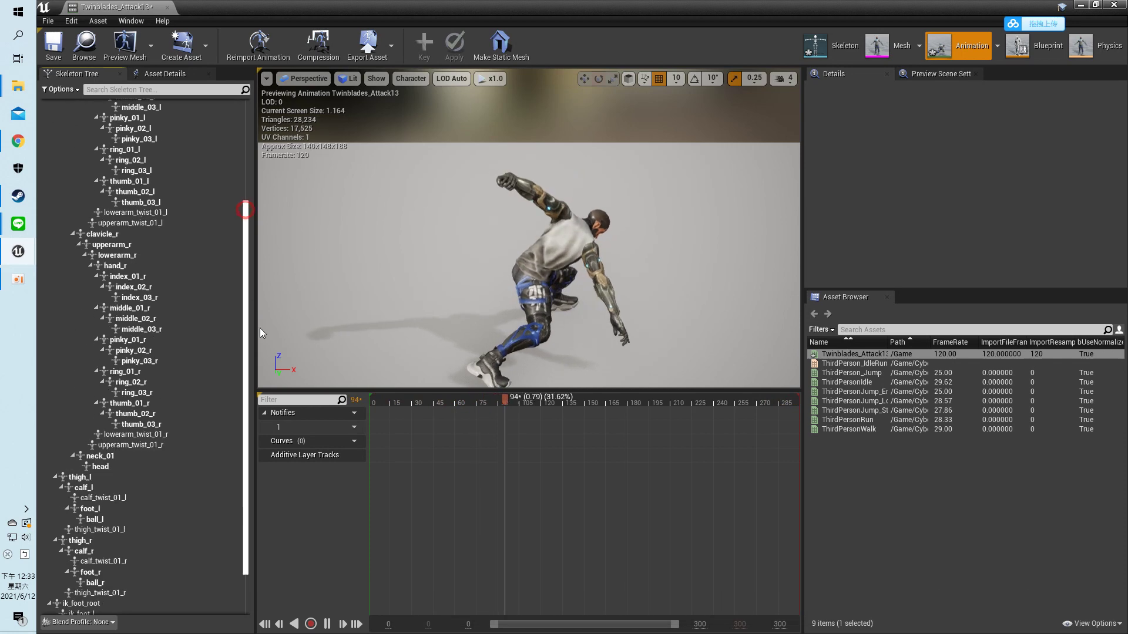
left_click(81, 600)
right_click(83, 600)
mouse_move(140, 538)
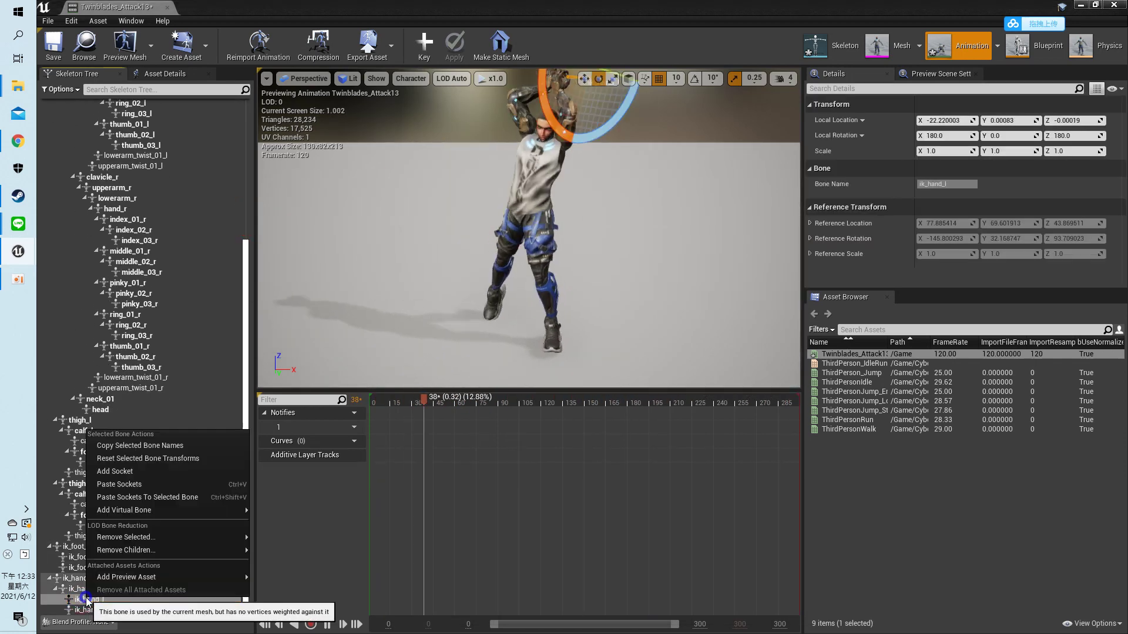
left_click(131, 471)
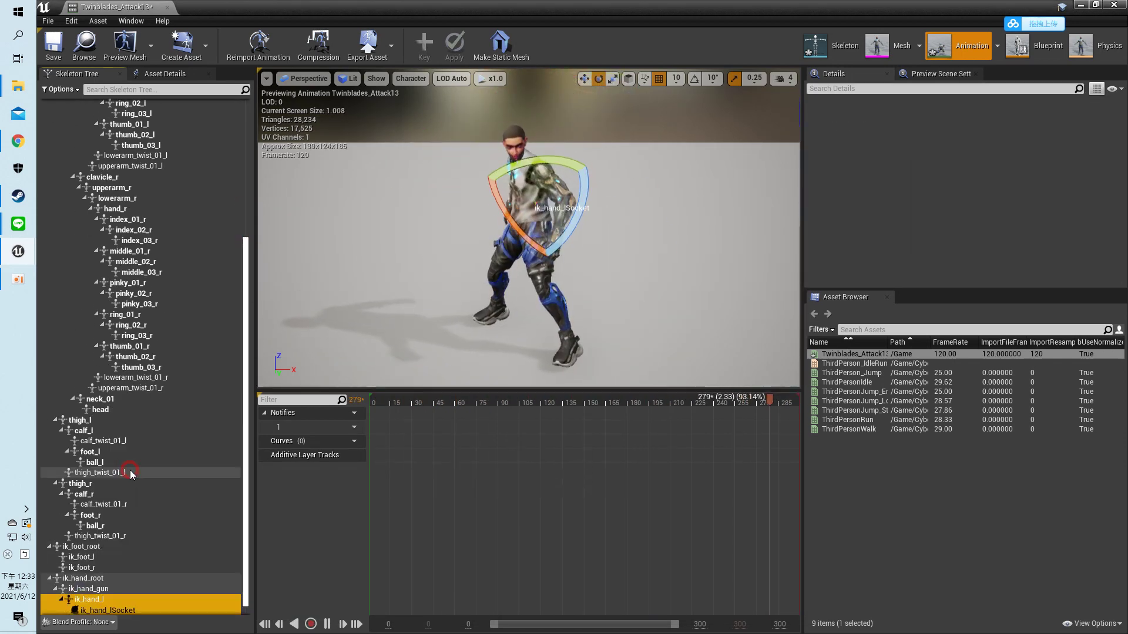
scroll(114, 601, "down", 1)
left_click(106, 609)
right_click(106, 610)
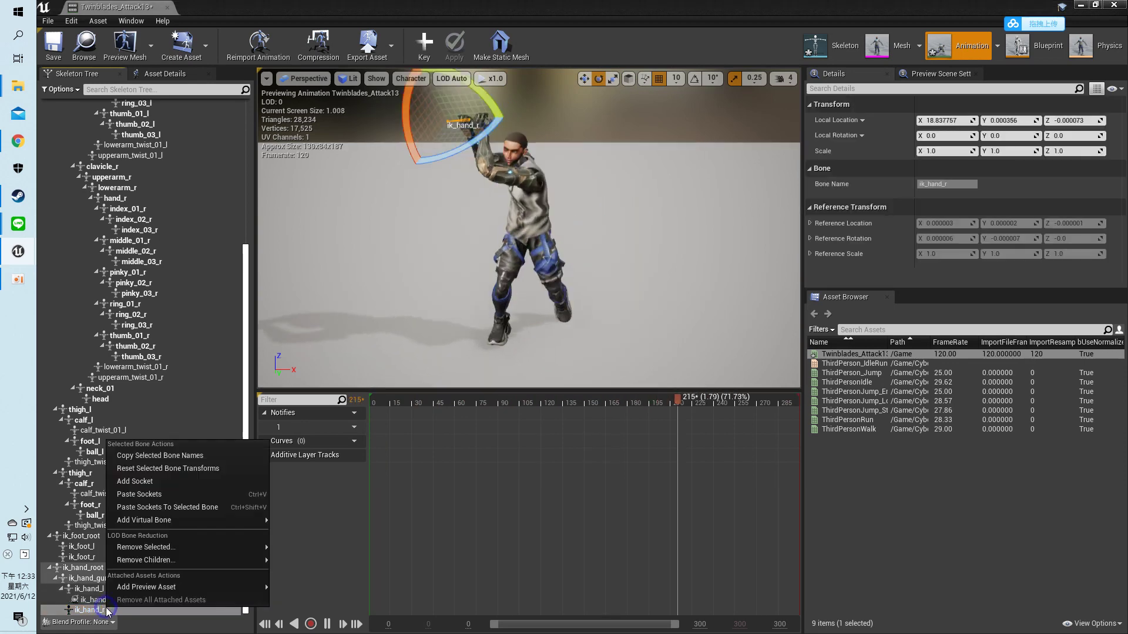
left_click(151, 506)
- Attach SM_Twinblades as a preview asset on ik_hand_lSocket, filtering by 'bla'
left_click(112, 590)
right_click(112, 591)
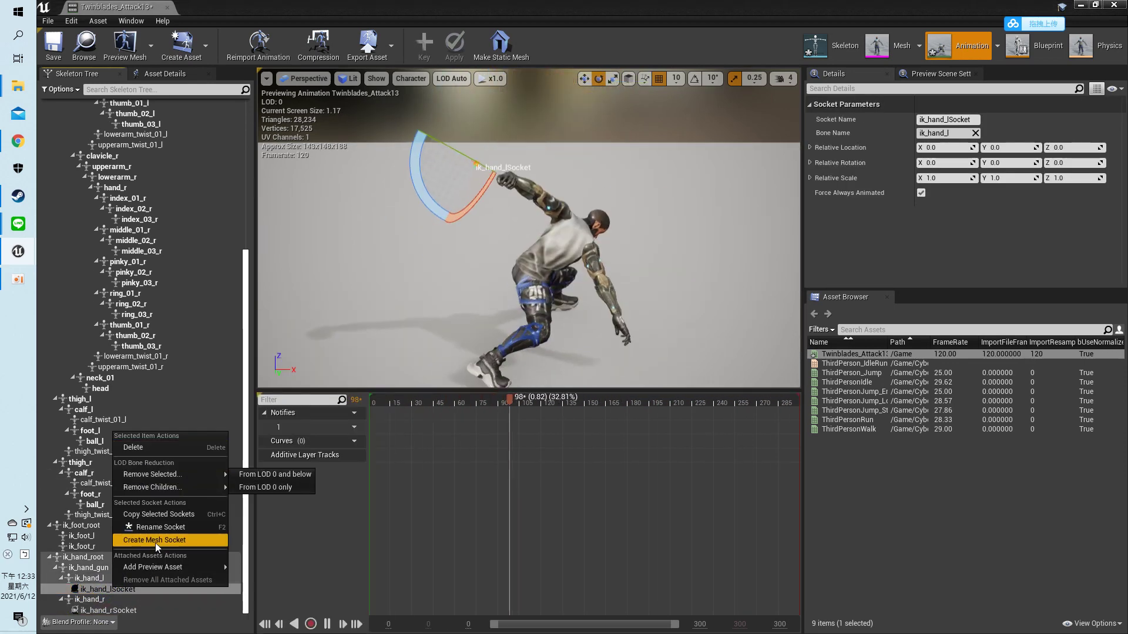
mouse_move(156, 567)
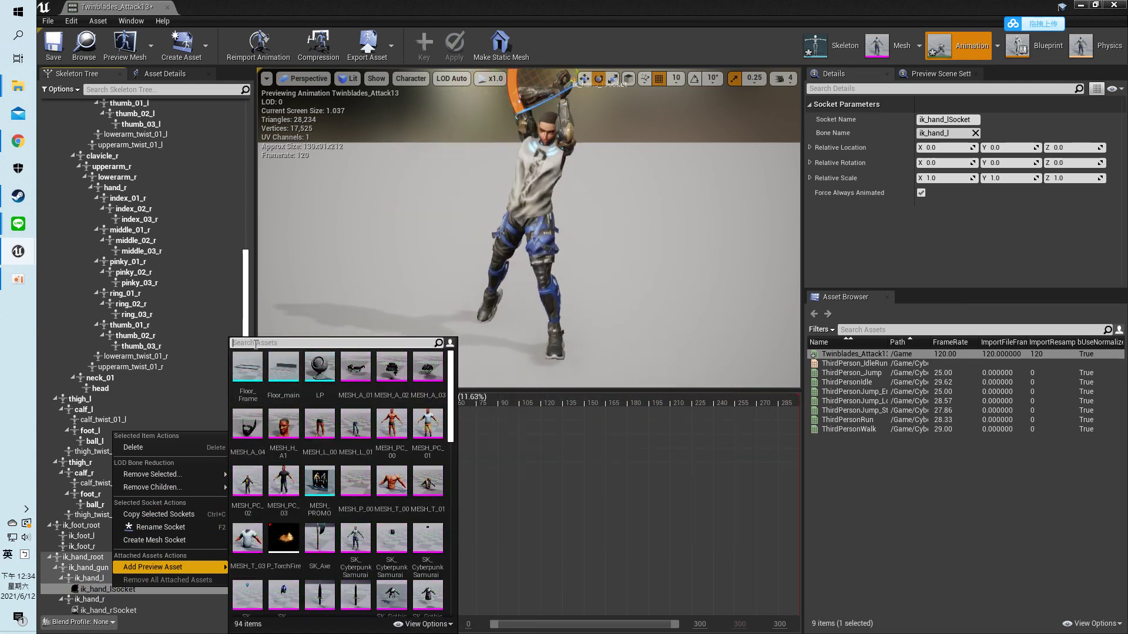
type("b")
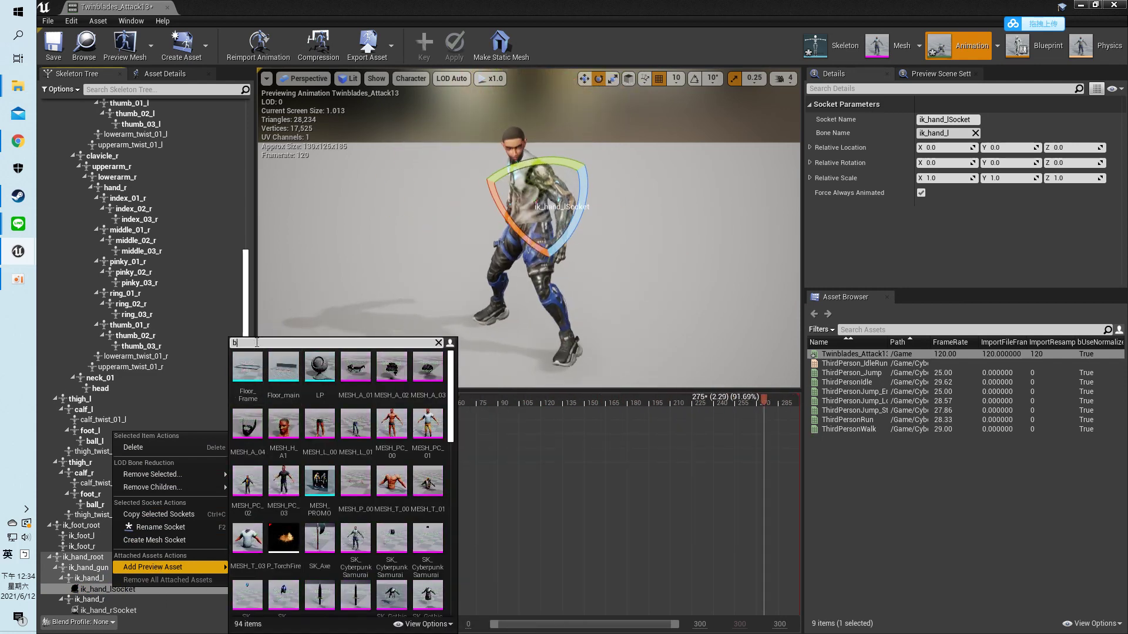
type("la")
left_click(292, 379)
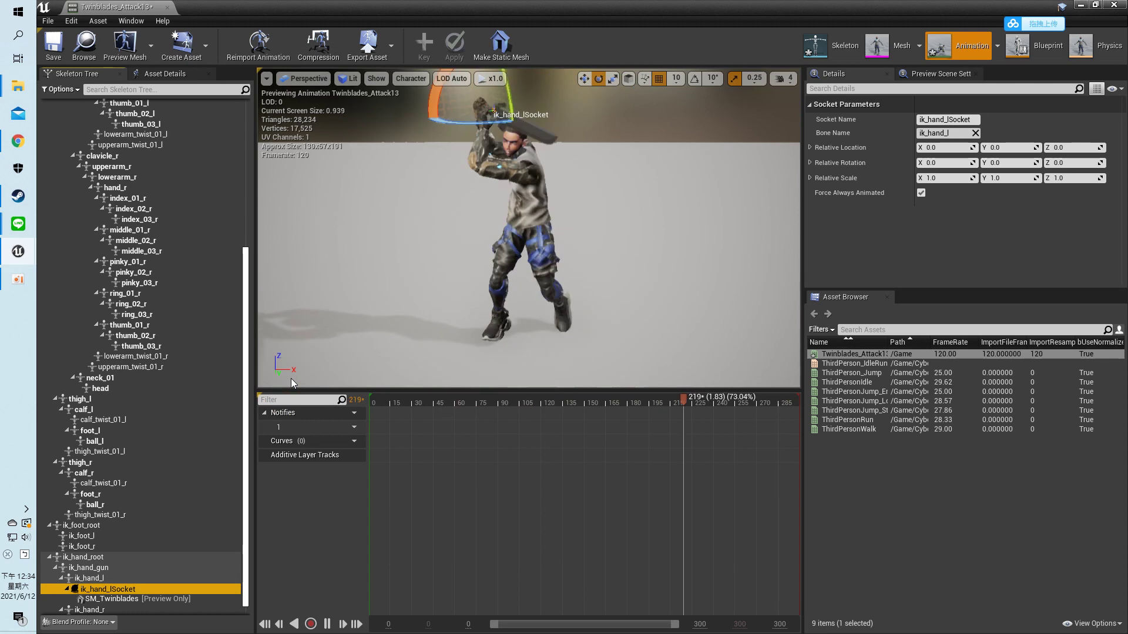
- Attach the twin-blade mesh as a preview asset on ik_hand_rSocket, filtering by 'tw'
left_click(118, 599)
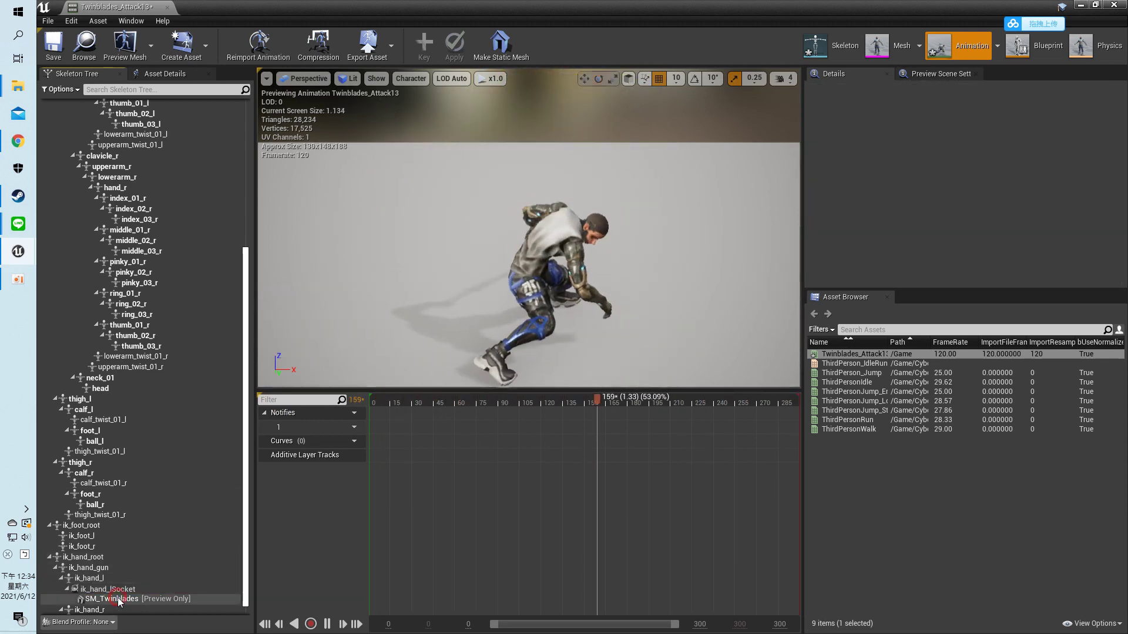
scroll(117, 599, "down", 1)
right_click(110, 610)
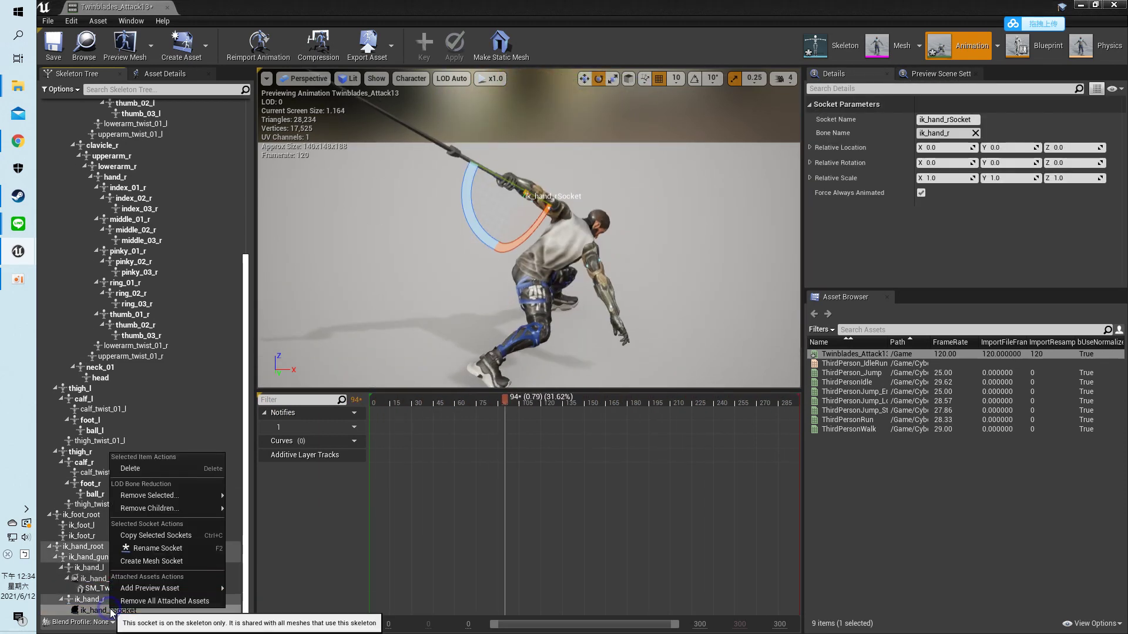
mouse_move(161, 509)
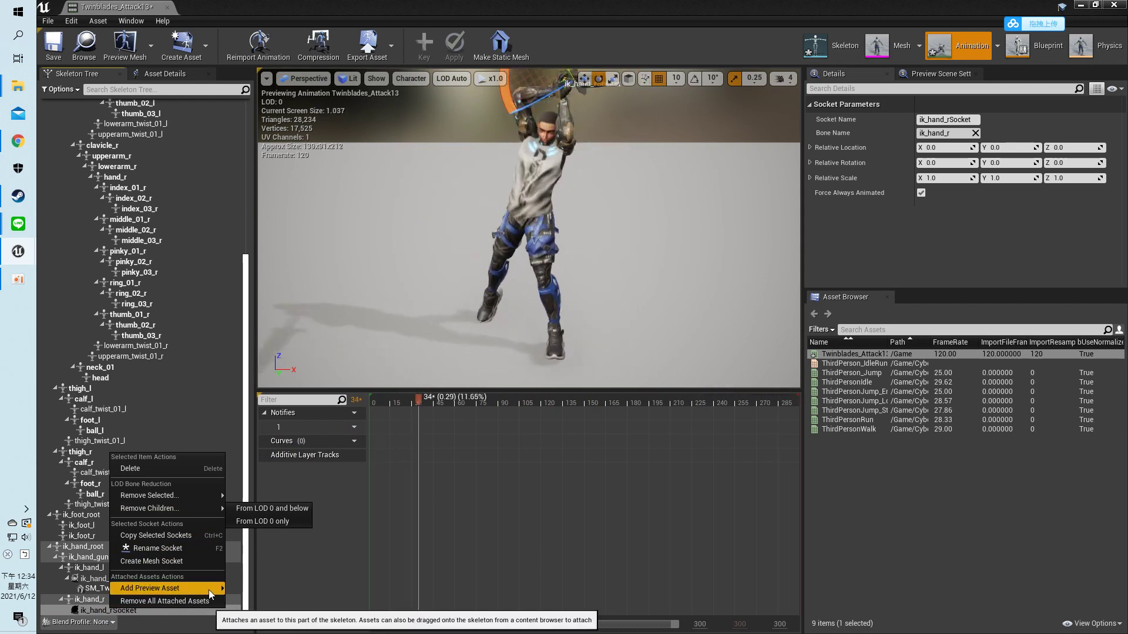
mouse_move(149, 588)
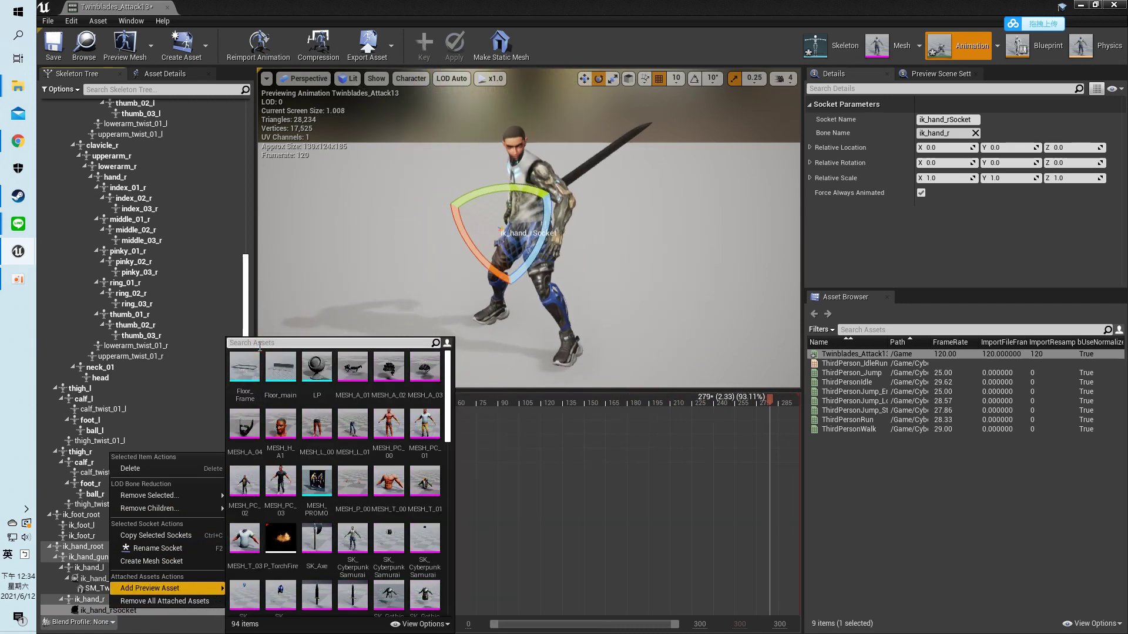
type("tw")
left_click(294, 375)
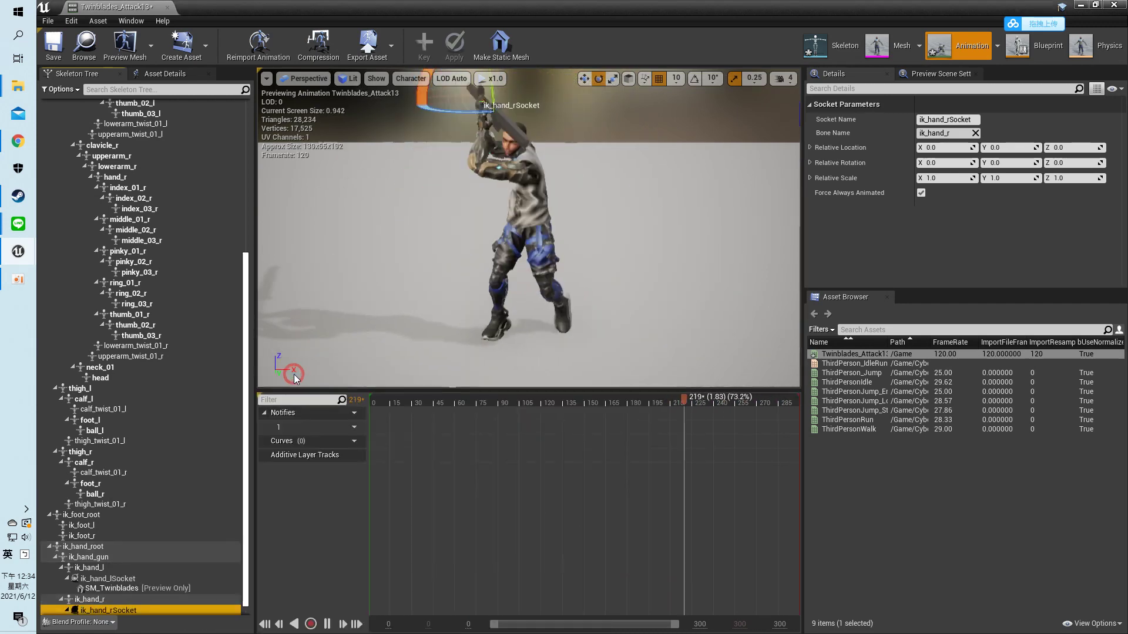
- Scrub Twinblades_Attack13 from first to last frame to check the attached blades
left_click(367, 402)
left_click_drag(393, 410, 467, 410)
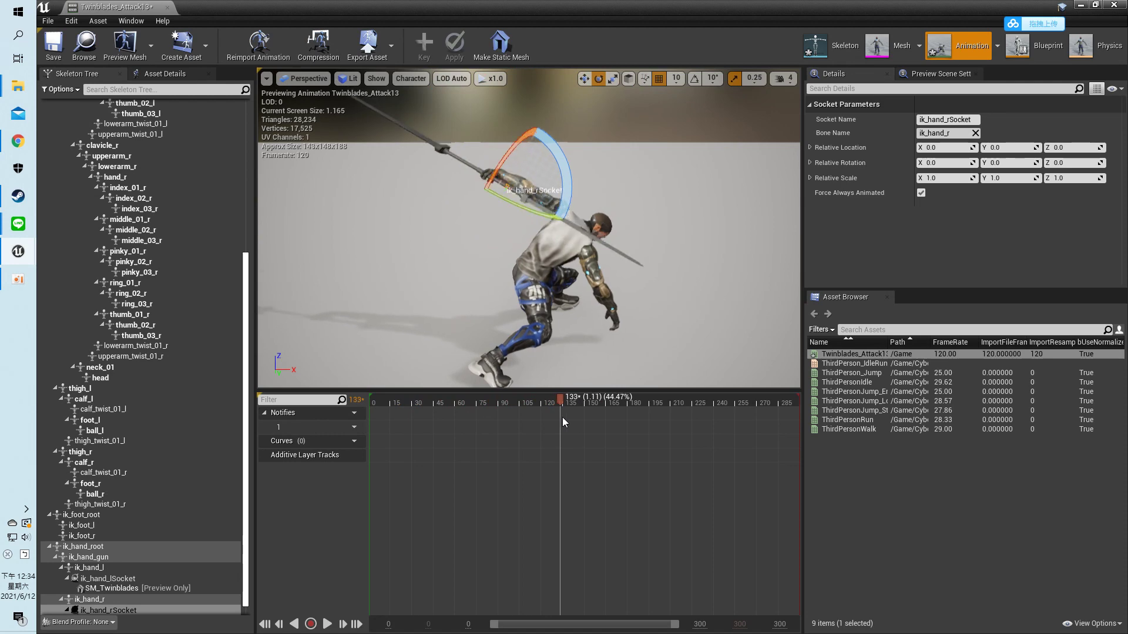
left_click_drag(612, 426, 679, 440)
left_click_drag(750, 446, 771, 447)
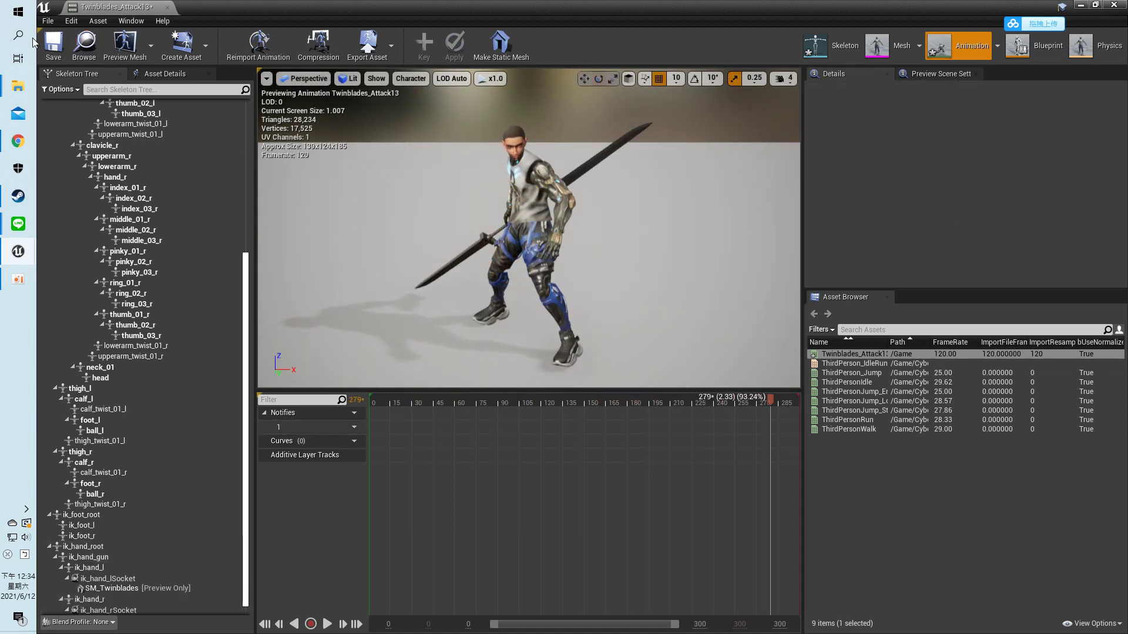
- Save Twinblades_Attack13, close its editor and open the Battle Root folder
left_click(54, 48)
left_click(1115, 6)
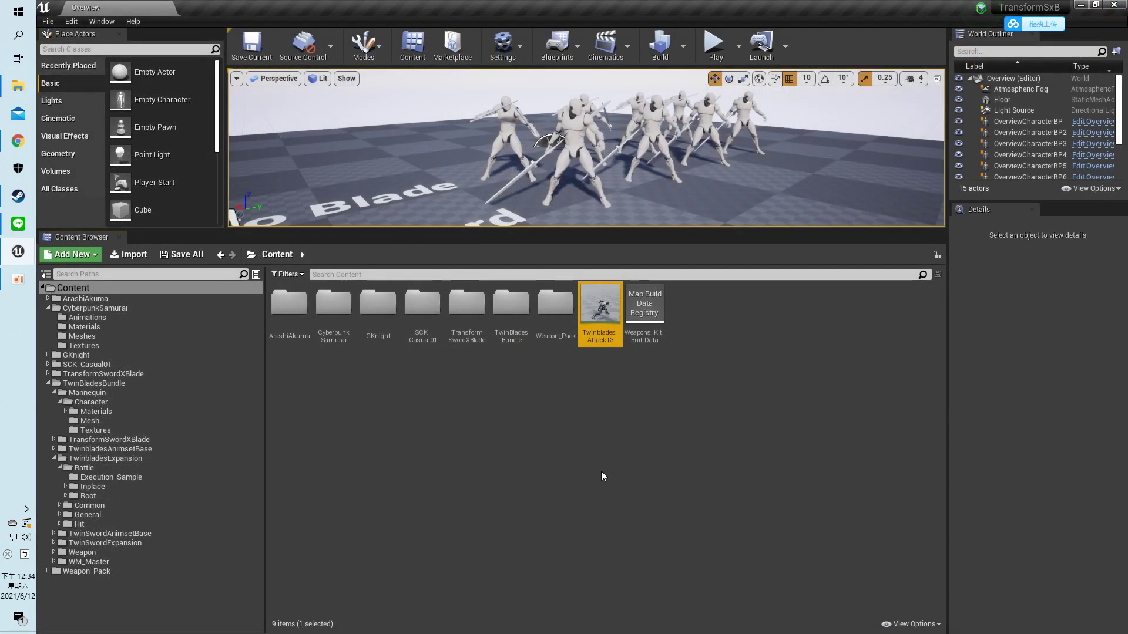
left_click(89, 496)
- Duplicate all twenty Root animations retargeted onto the CyberpunkSamurai UE4_Mannequin_Skeleton
mouse_move(388, 312)
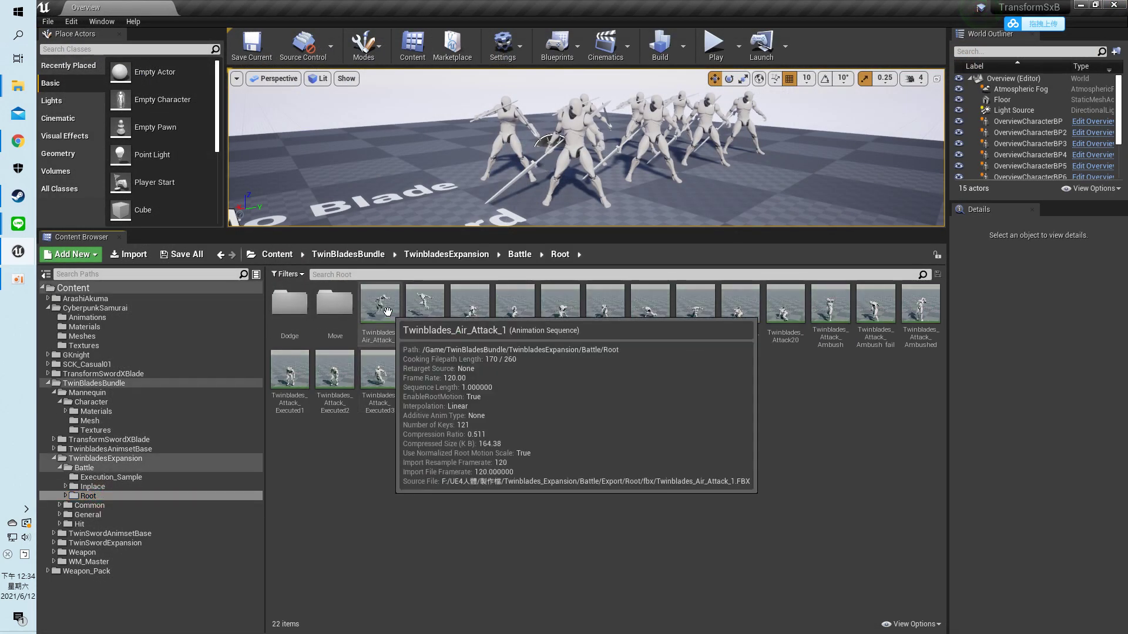
left_click(558, 375, "shift")
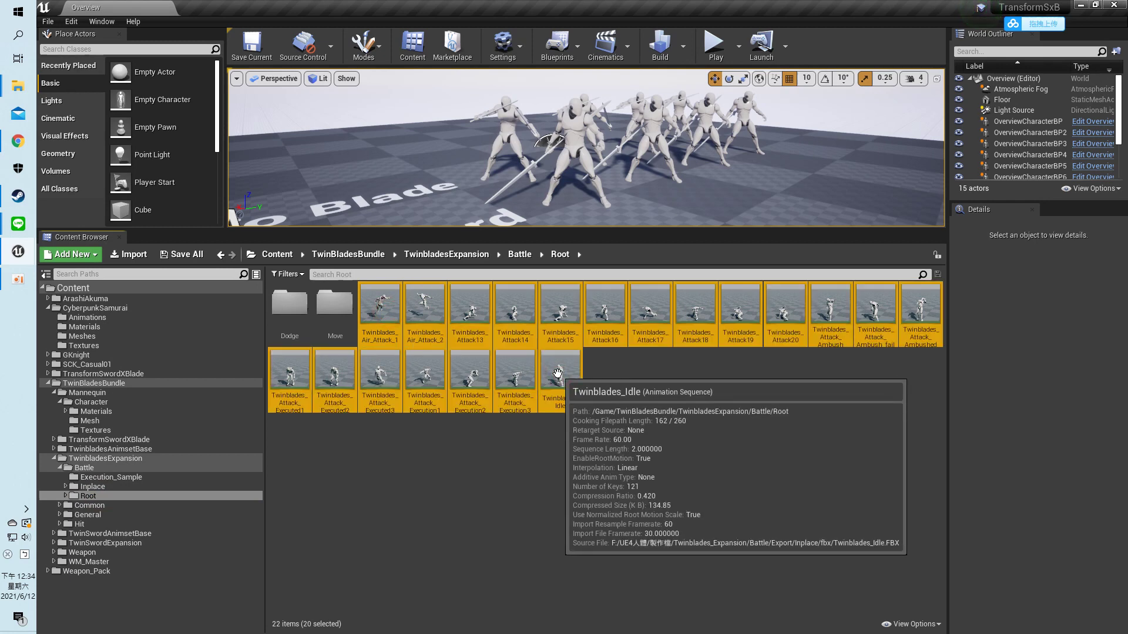
right_click(561, 375)
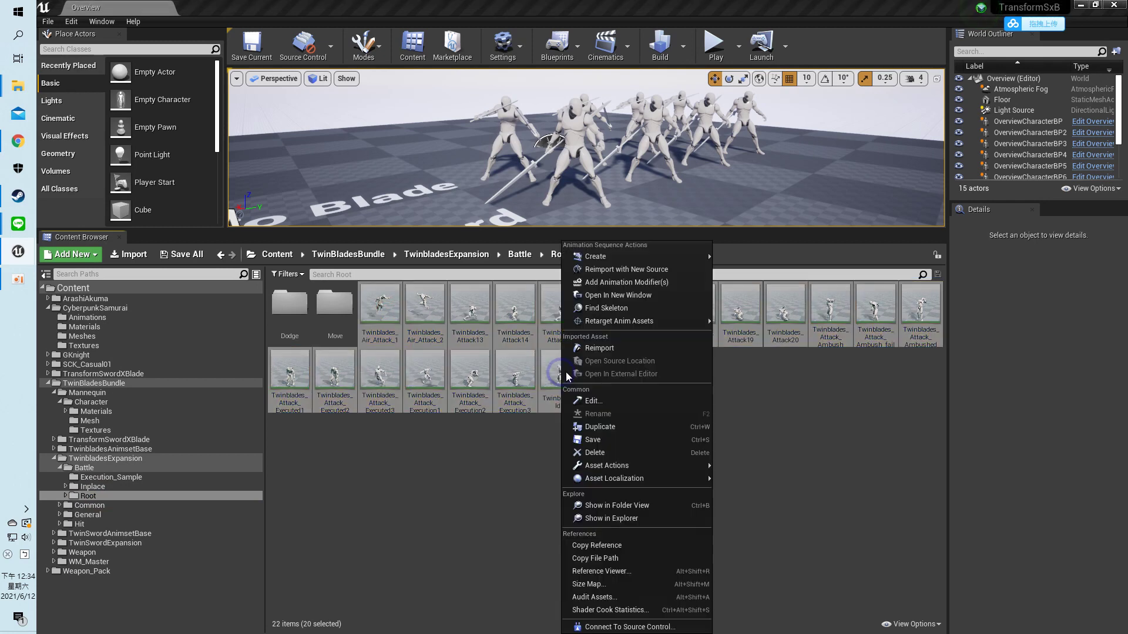
mouse_move(636, 323)
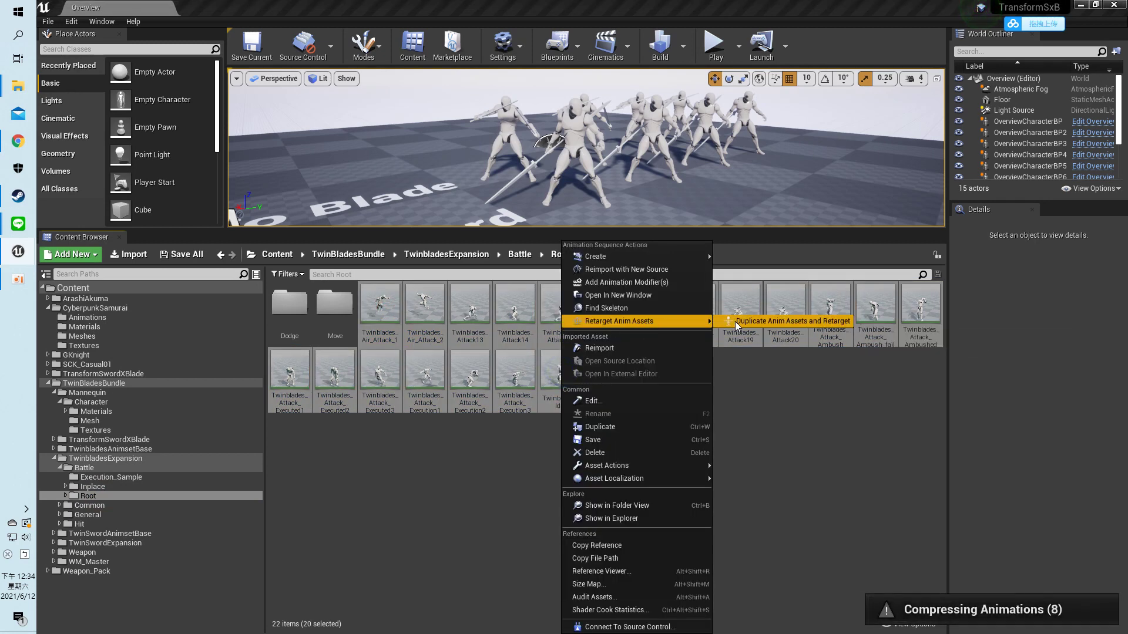
left_click(736, 323)
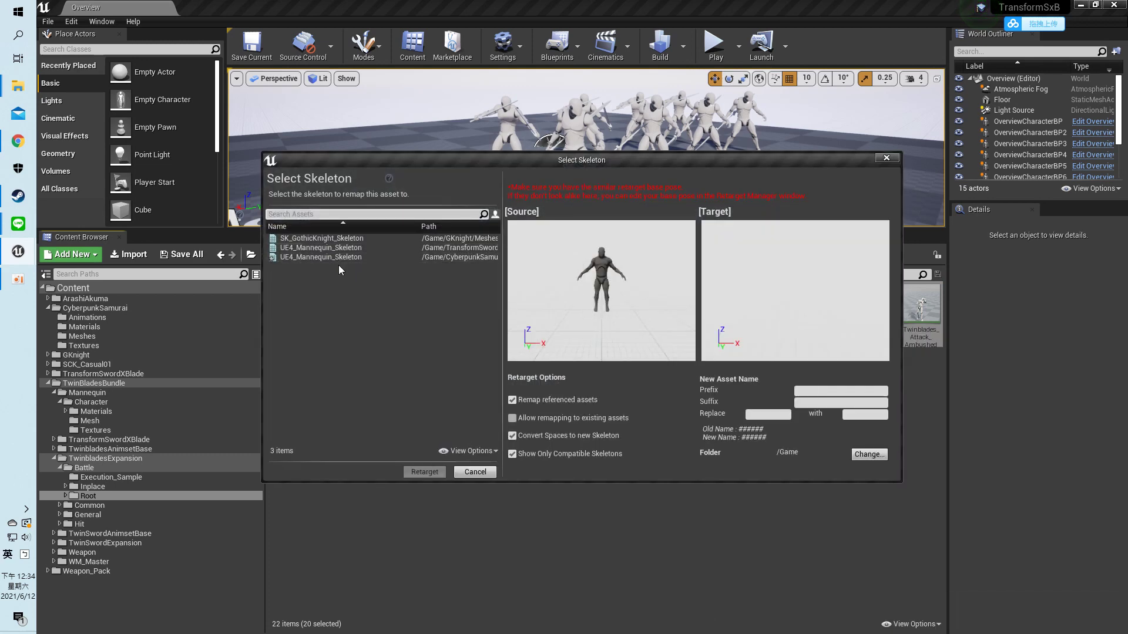
left_click(341, 257)
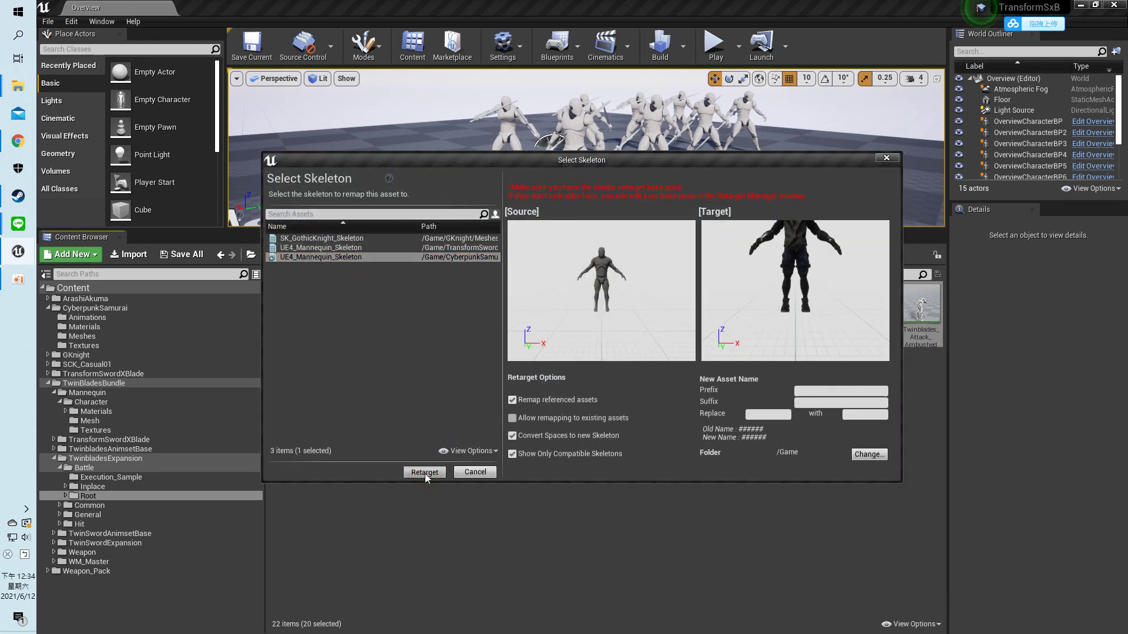
left_click(424, 473)
left_click(138, 285)
left_click(480, 510)
- Scrub through Twinblades_Air_Attack_1, then preview Air_Attack_2 and Attack14 through Attack16
double_click(598, 315)
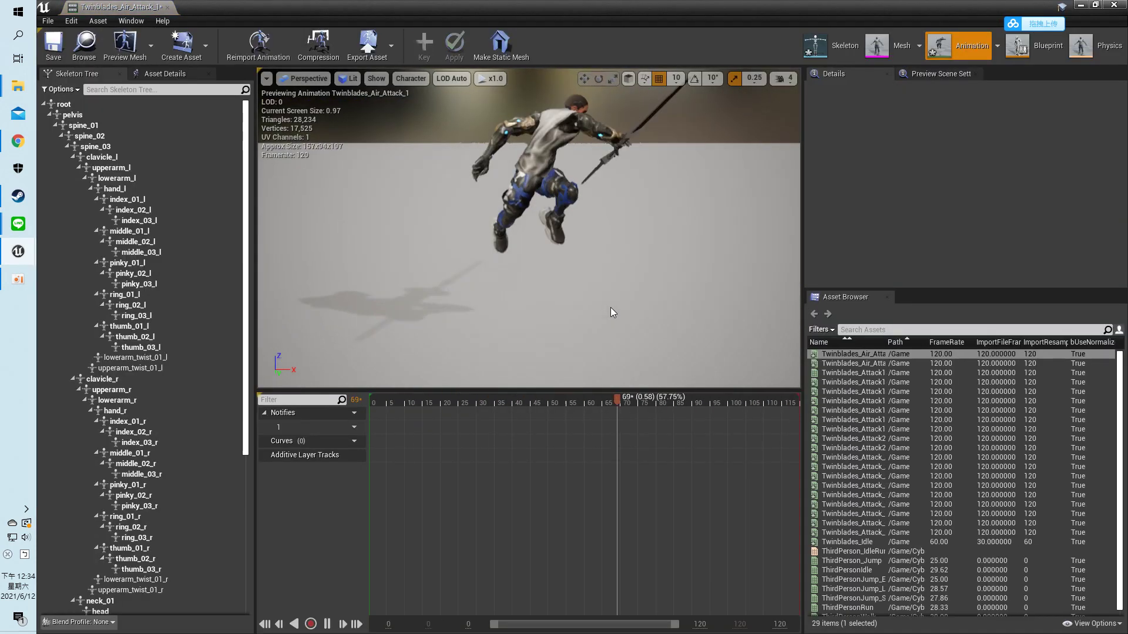
left_click_drag(390, 401, 506, 426)
left_click_drag(583, 435, 877, 502)
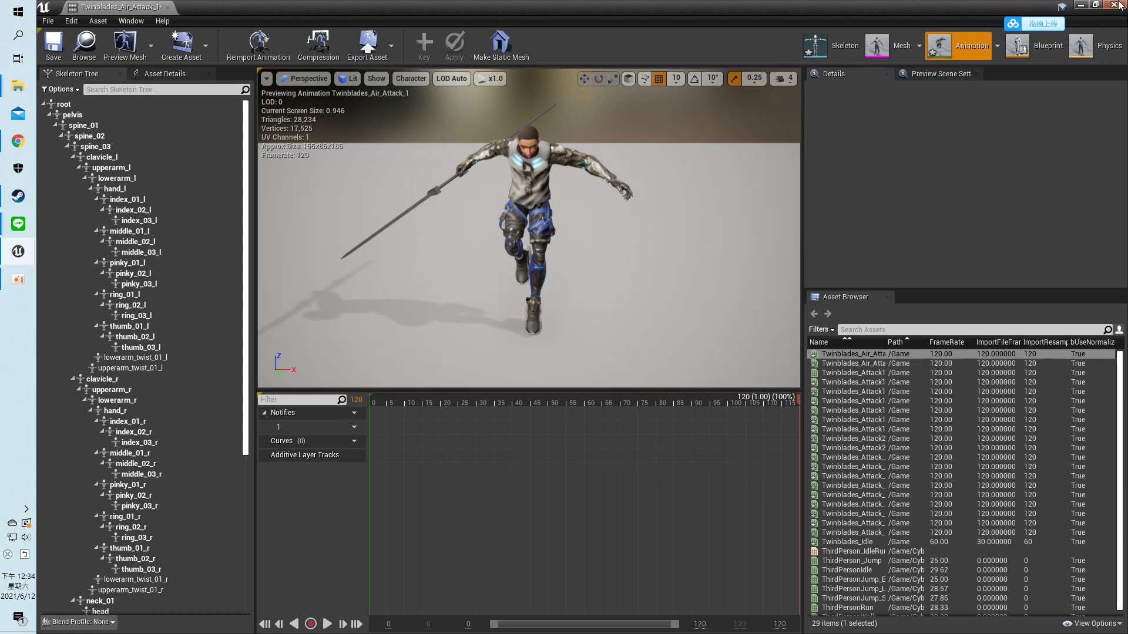
double_click(865, 363)
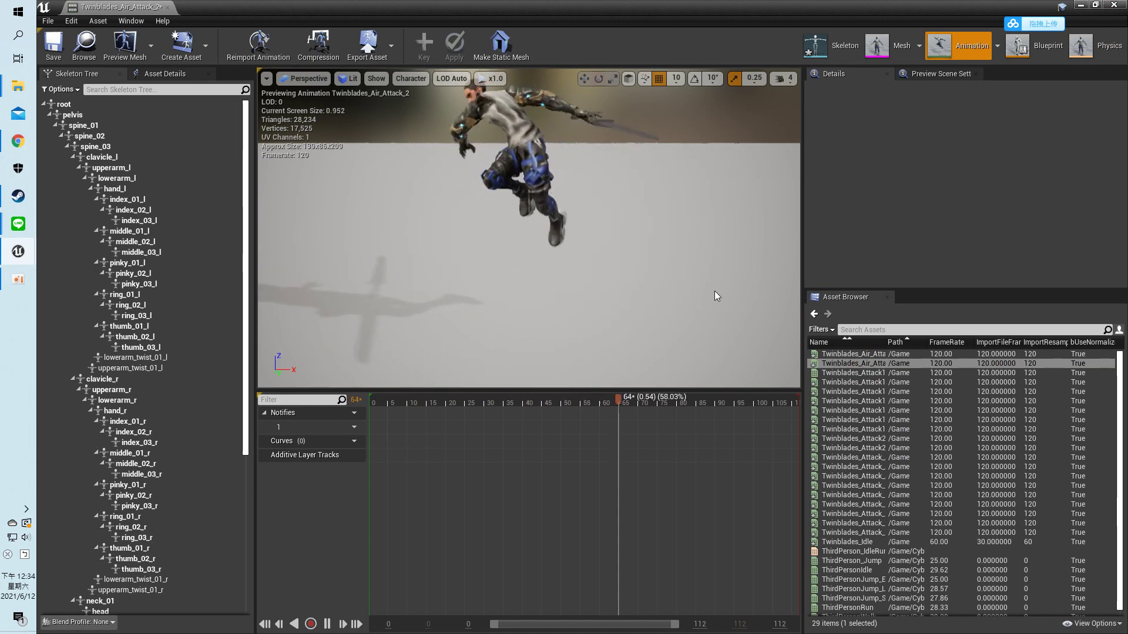
double_click(866, 390)
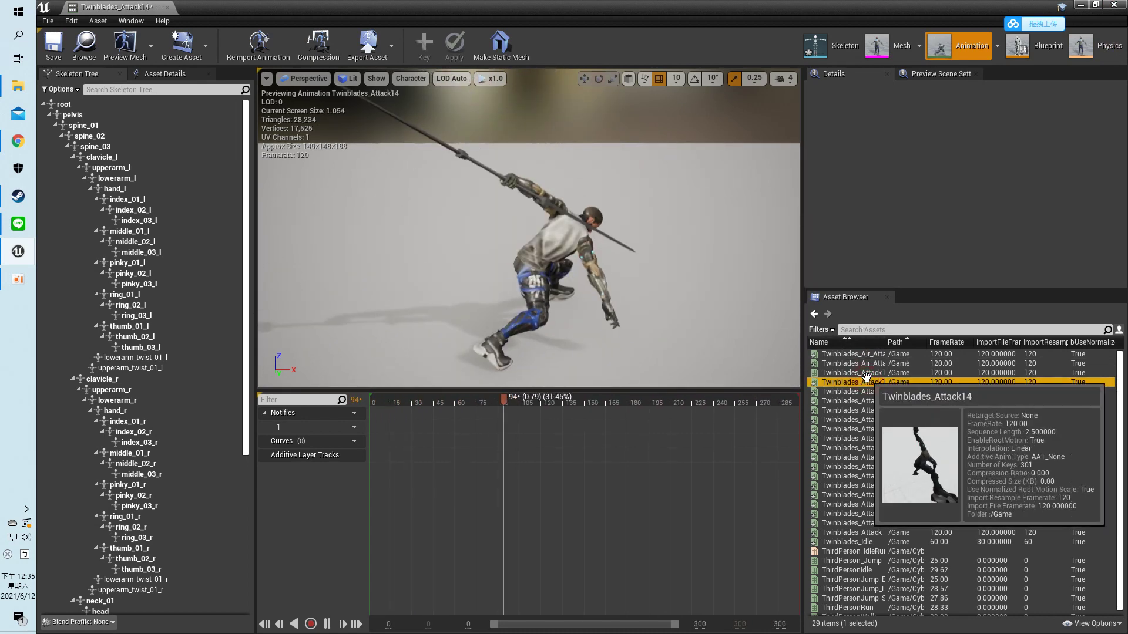
double_click(866, 390)
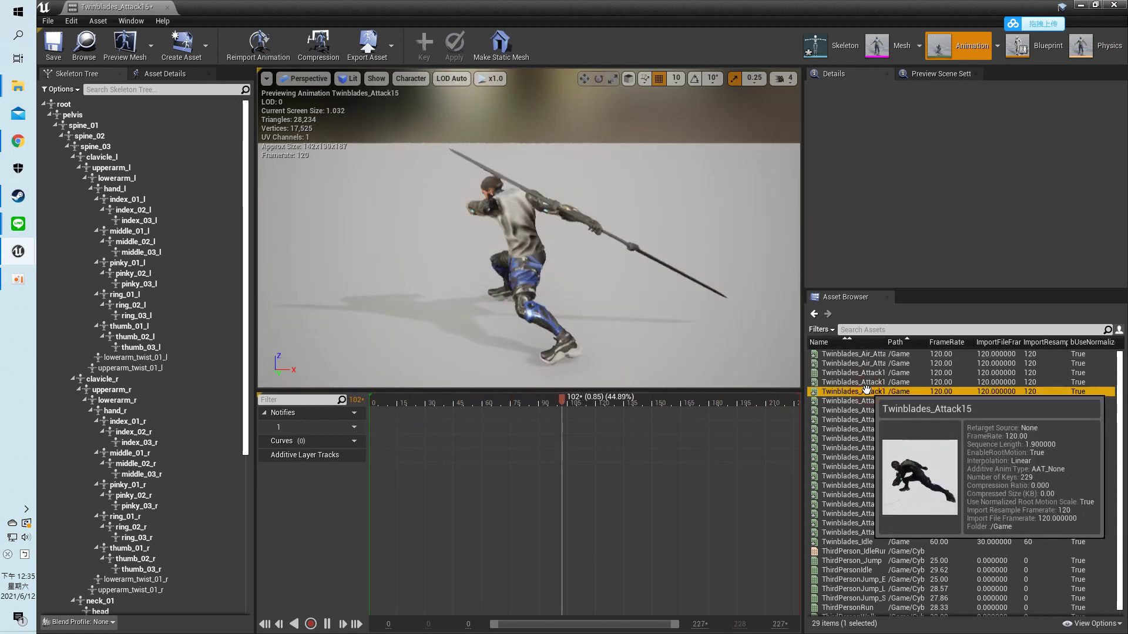
double_click(866, 400)
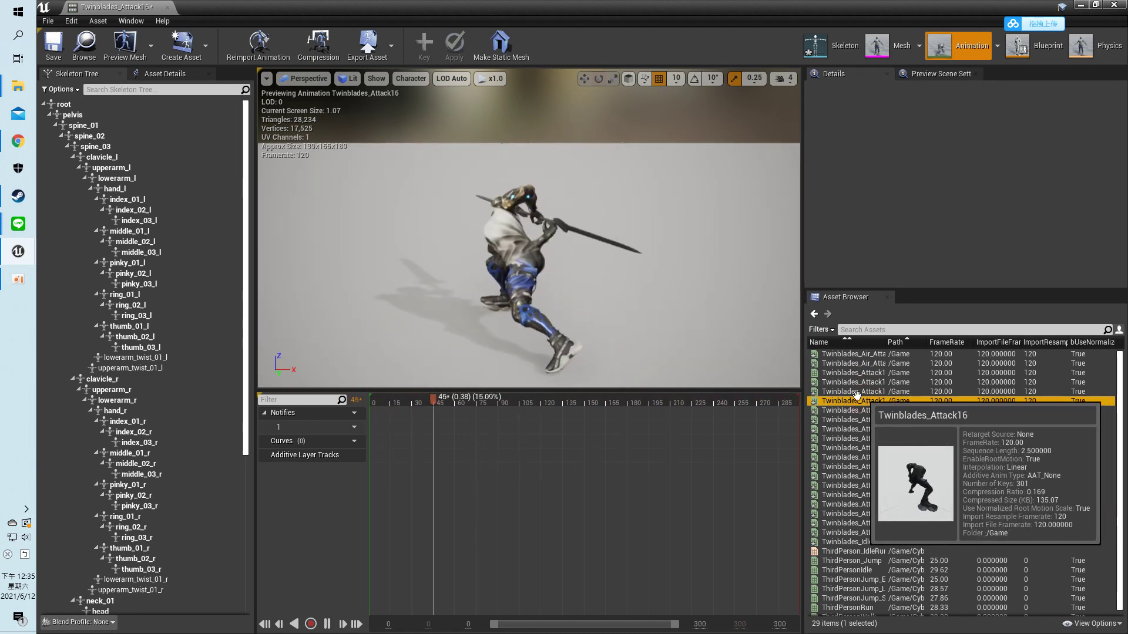
- Preview Twinblades_Attack17, Attack18 and Attack19, then save Attack19
left_click_drag(477, 249, 517, 253, "alt")
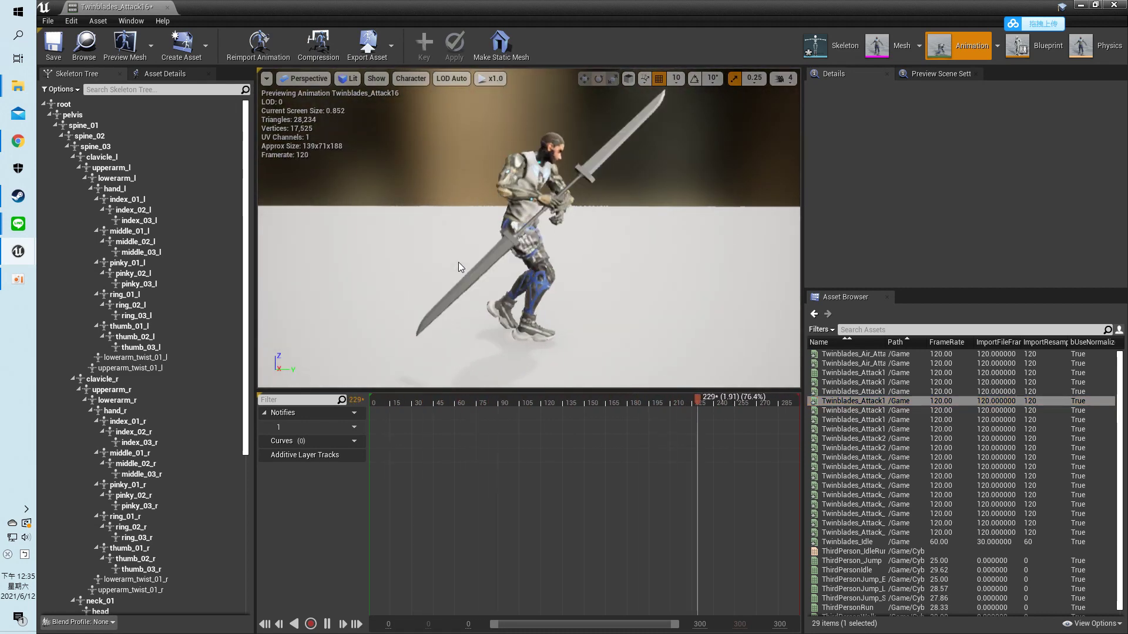
double_click(862, 410)
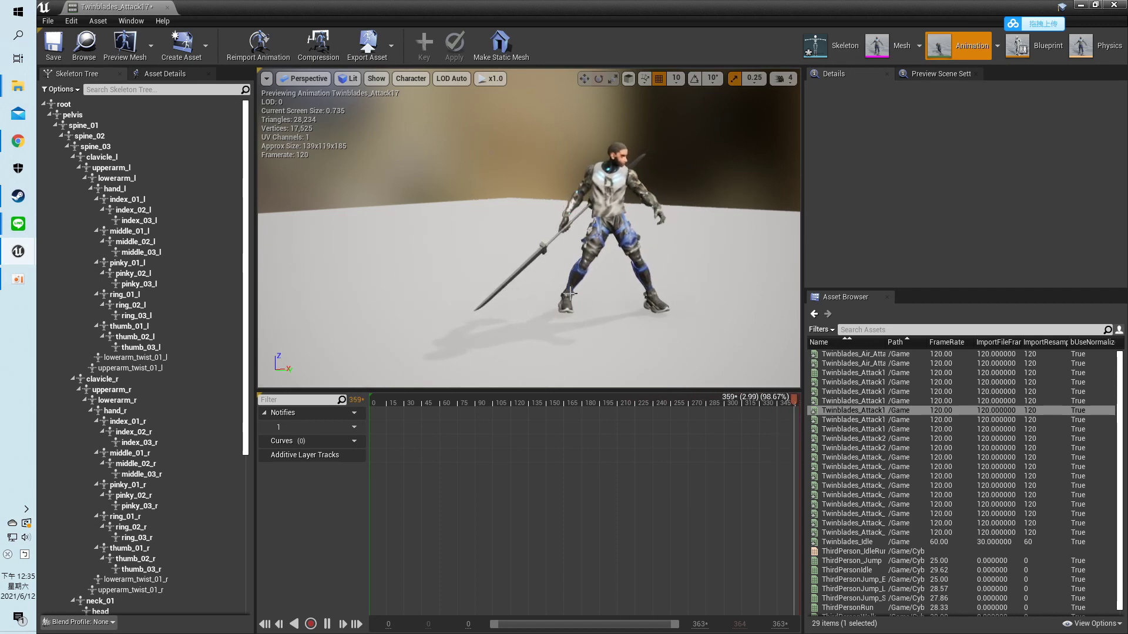
left_click(844, 421)
left_click_drag(376, 404, 756, 435)
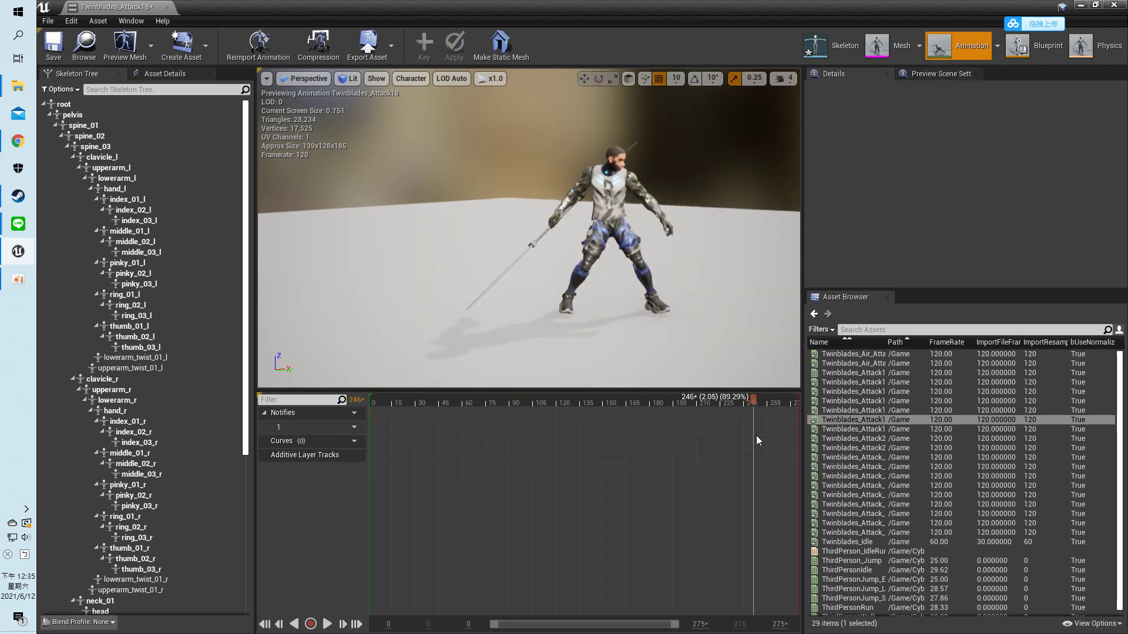
left_click(869, 429)
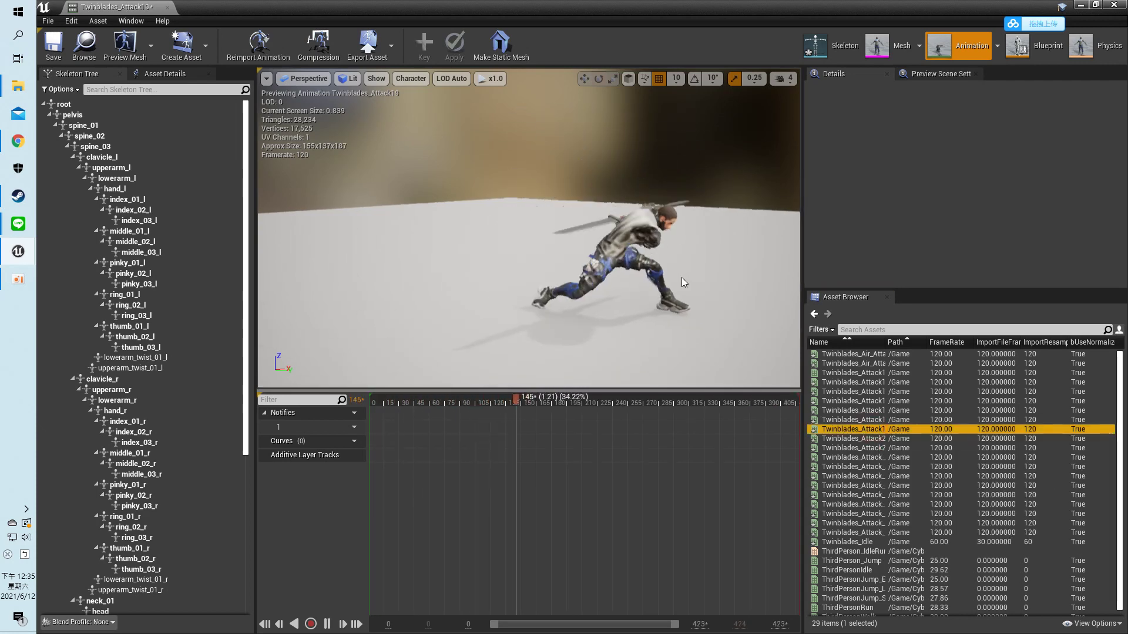
right_click_drag(727, 318, 687, 319)
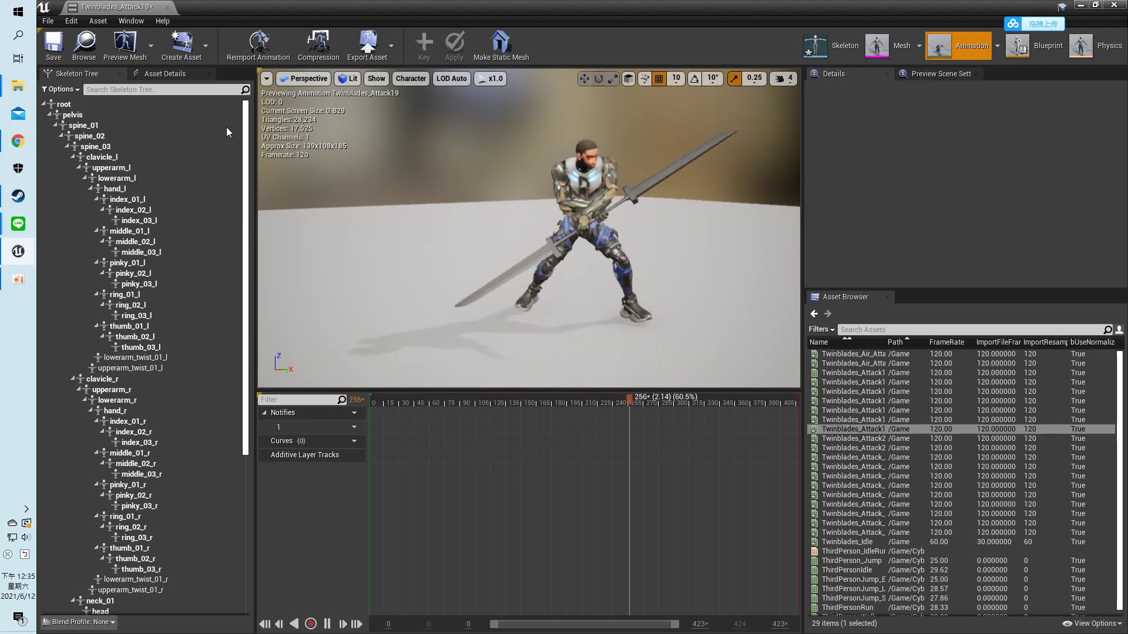
left_click(53, 46)
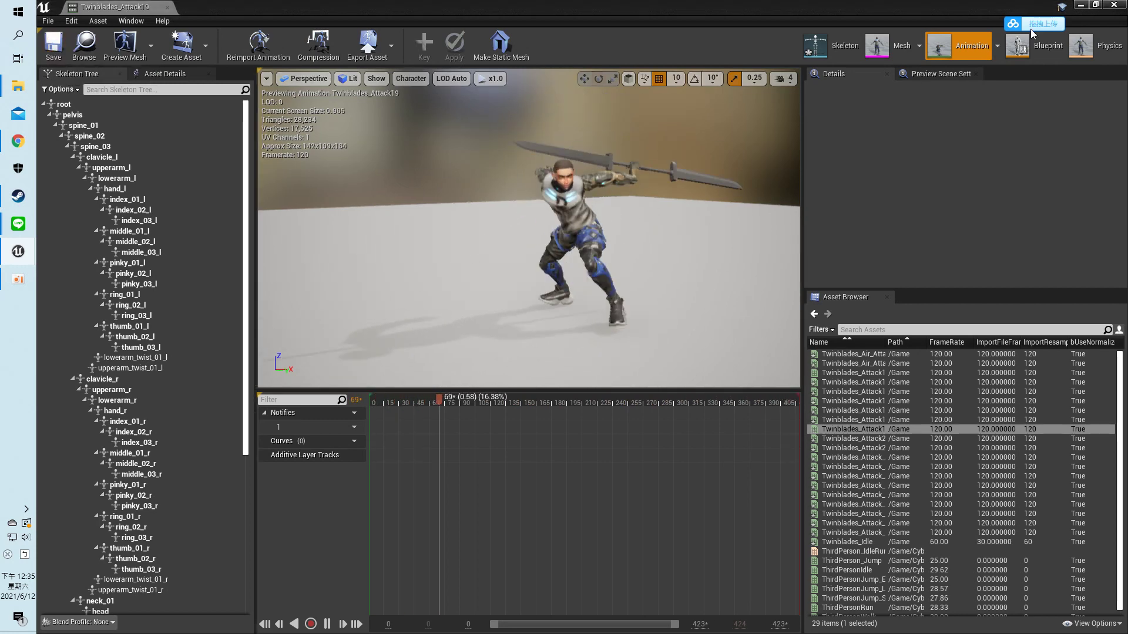
- Close the animation editor and save all modified assets
left_click(1116, 5)
left_click(173, 259)
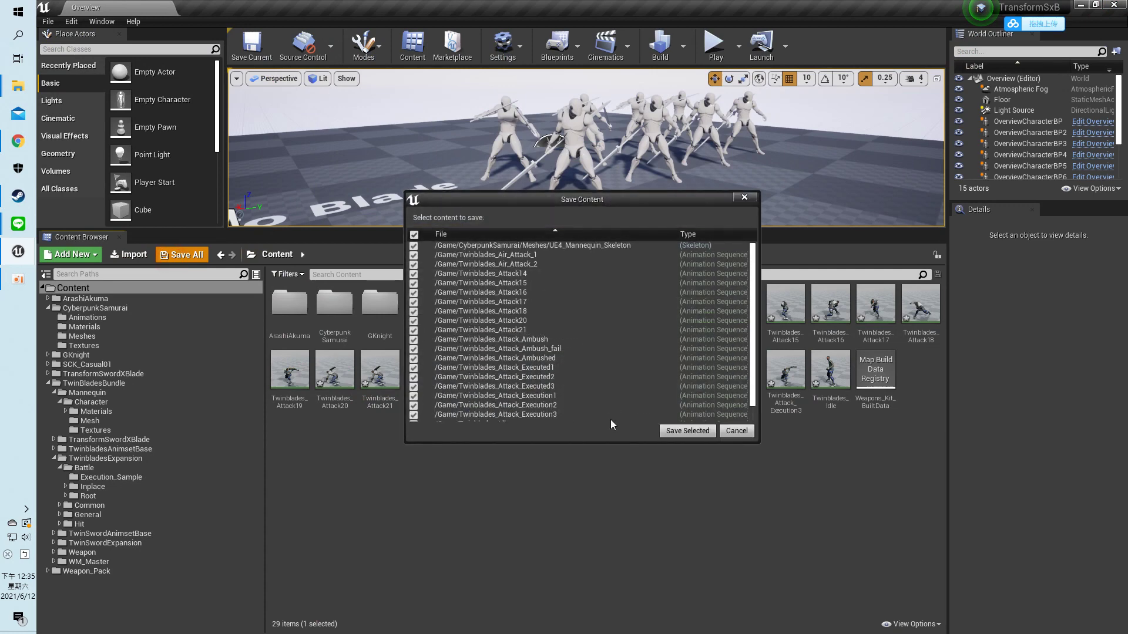
left_click(688, 434)
- Move the 21 Twinblades animations, Air_Attack_1 through Idle, into CyberpunkSamurai's Animations folder
left_click(619, 329)
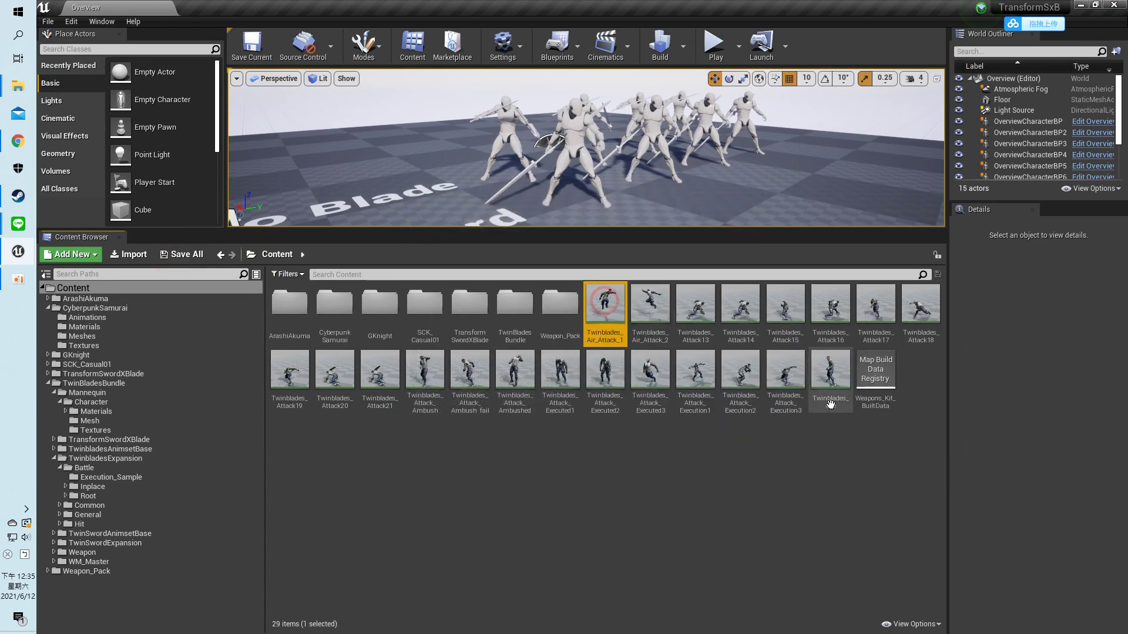
left_click(830, 370, "shift")
left_click_drag(605, 311, 425, 457)
left_click(382, 470)
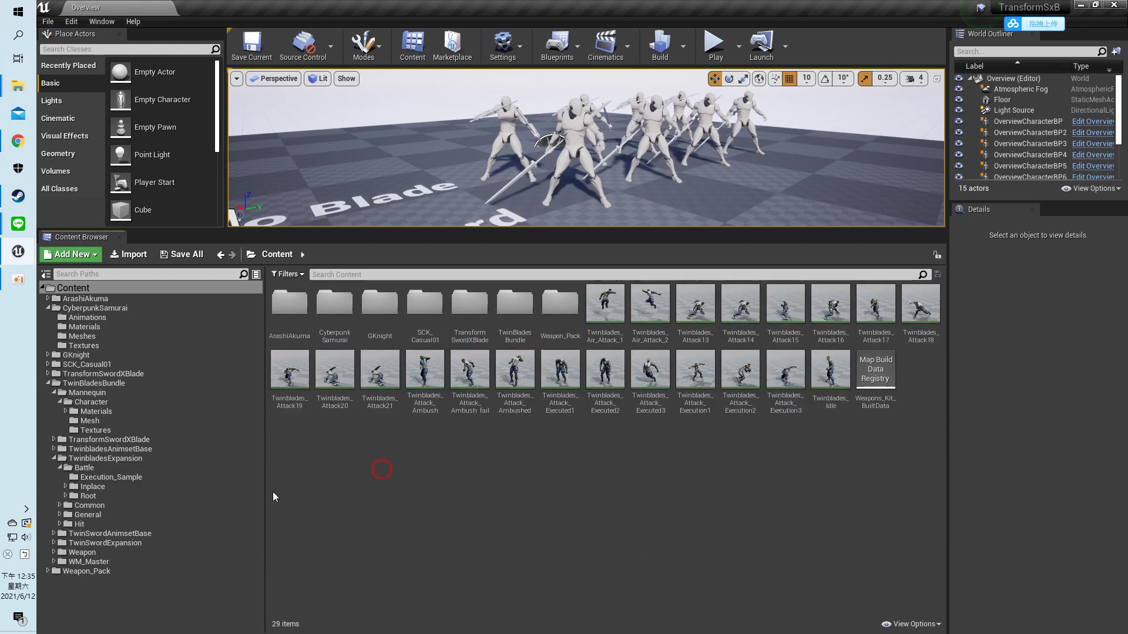
left_click(49, 383)
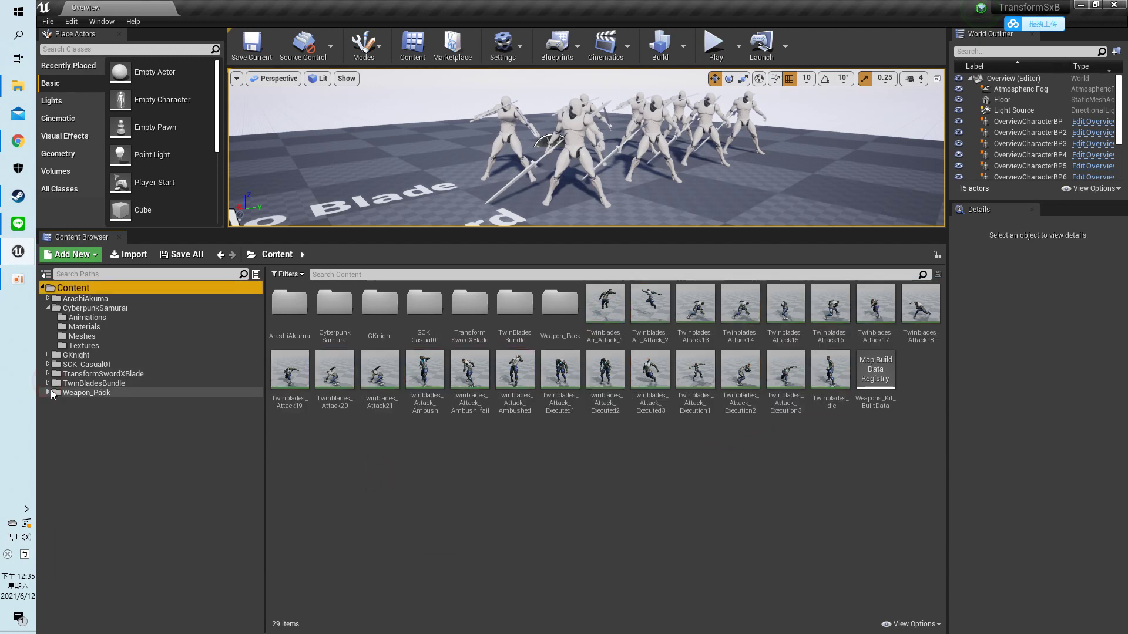
left_click(97, 317)
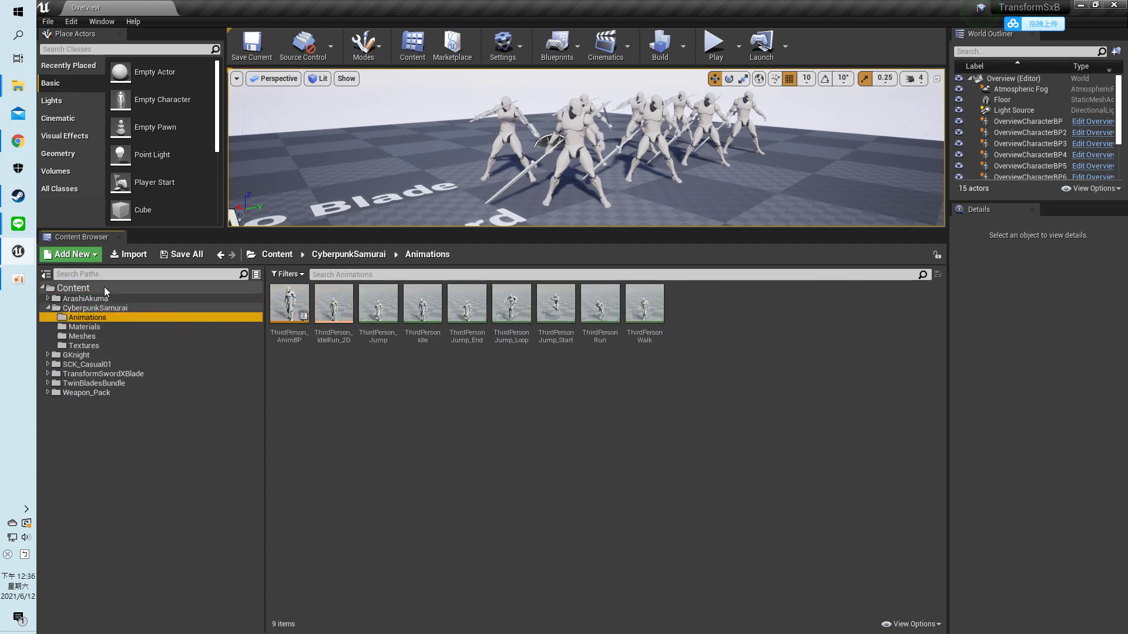
left_click(104, 286)
left_click(604, 306)
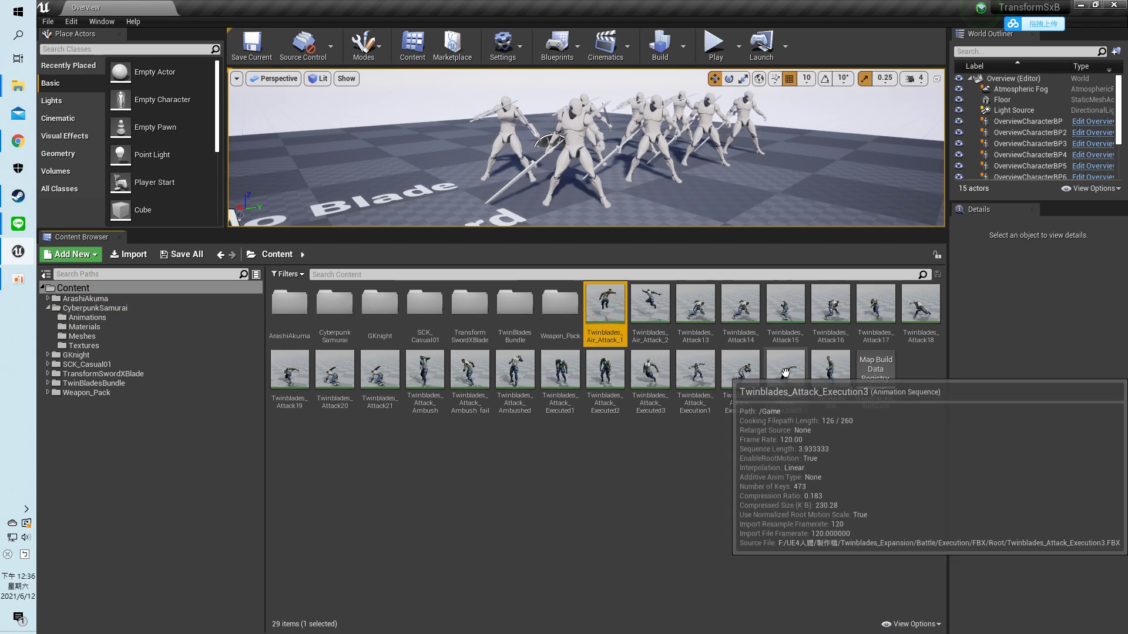
left_click(831, 370, "shift")
left_click_drag(830, 370, 118, 317)
left_click(157, 332)
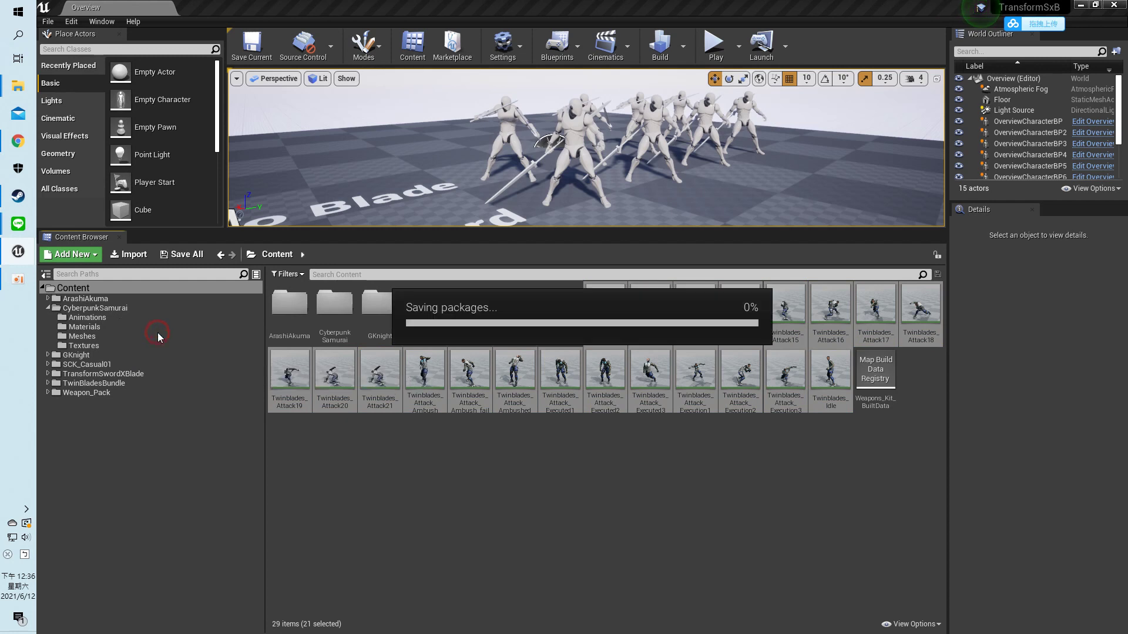
left_click(48, 308)
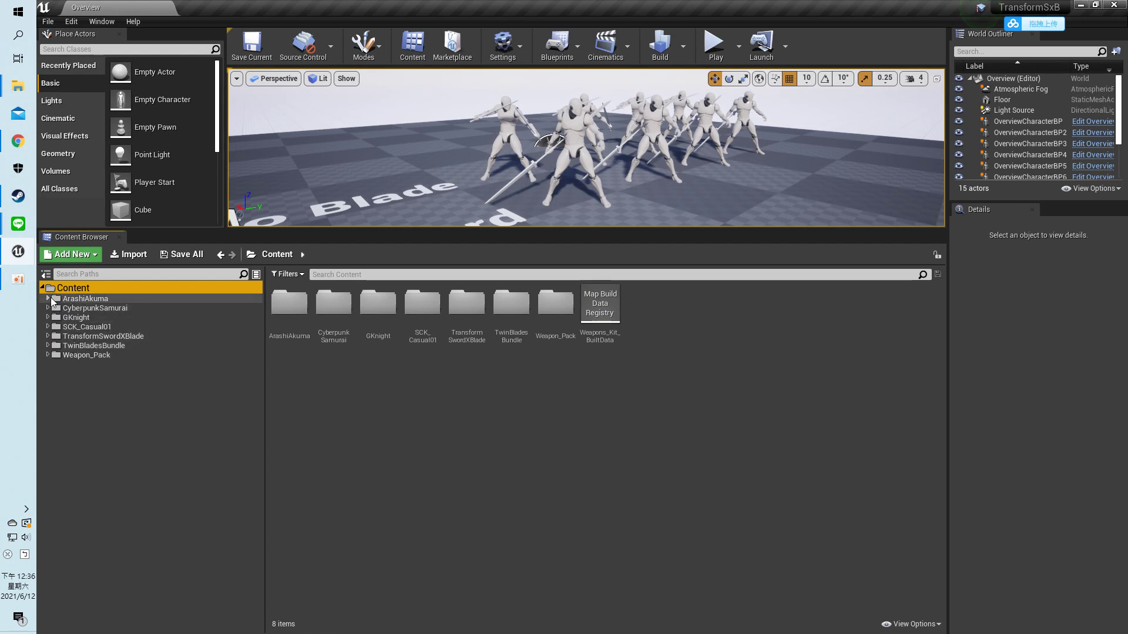
- Browse ArashiAkuma > SCK_Casual01 > Models > Premade_Characters and briefly inspect MESH_PC_02 in the mesh editor
left_click(82, 300)
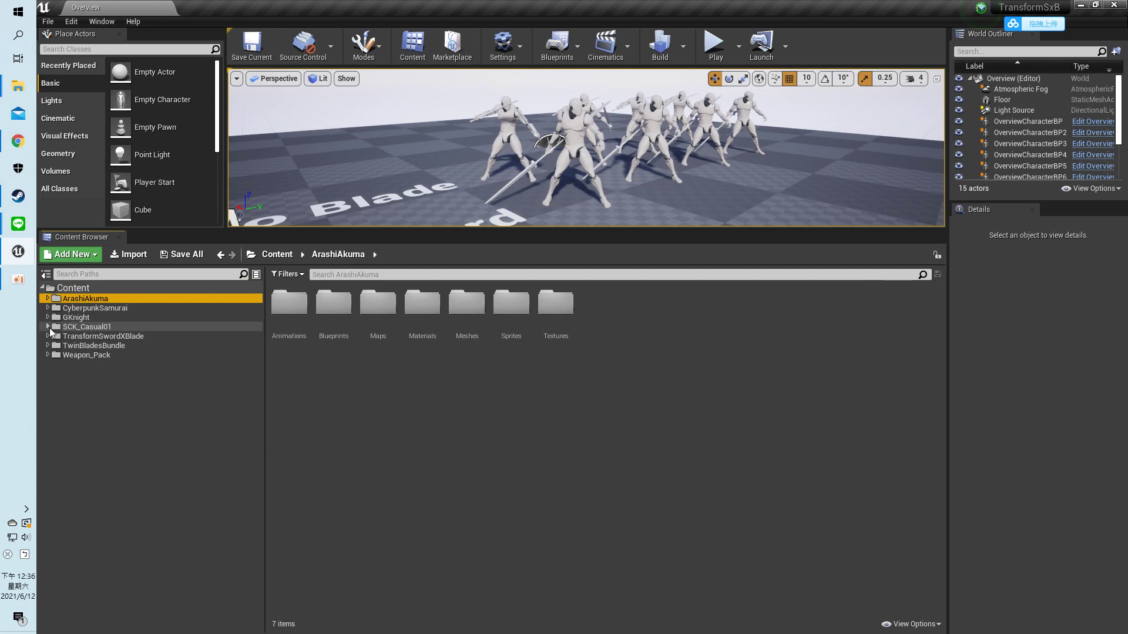
left_click(74, 327)
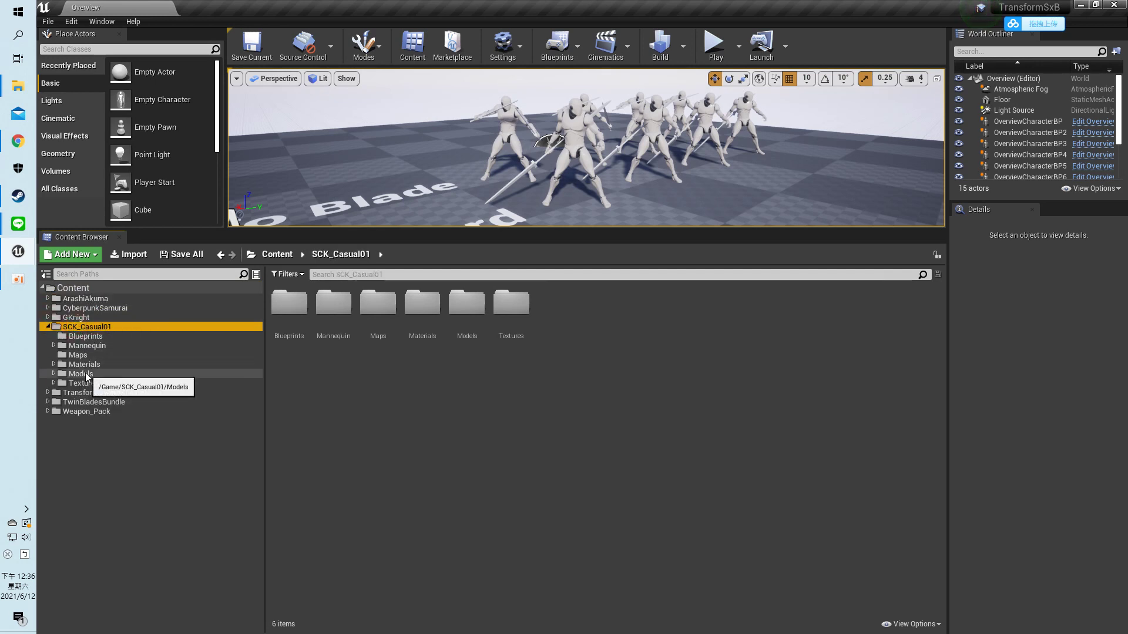
left_click(82, 375)
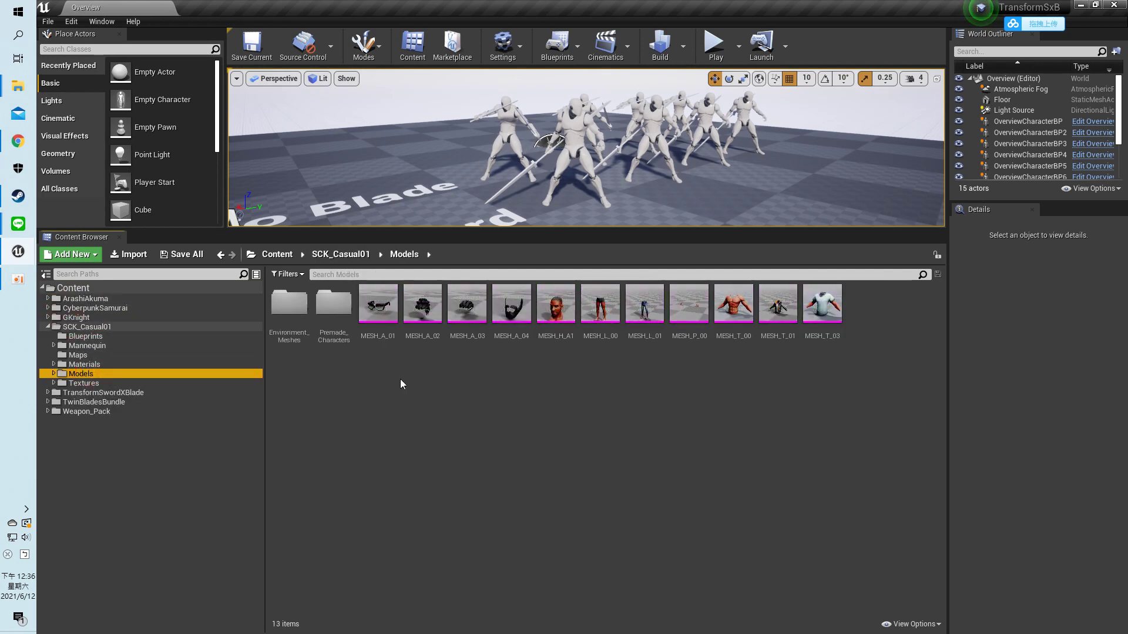
double_click(289, 298)
left_click(108, 393)
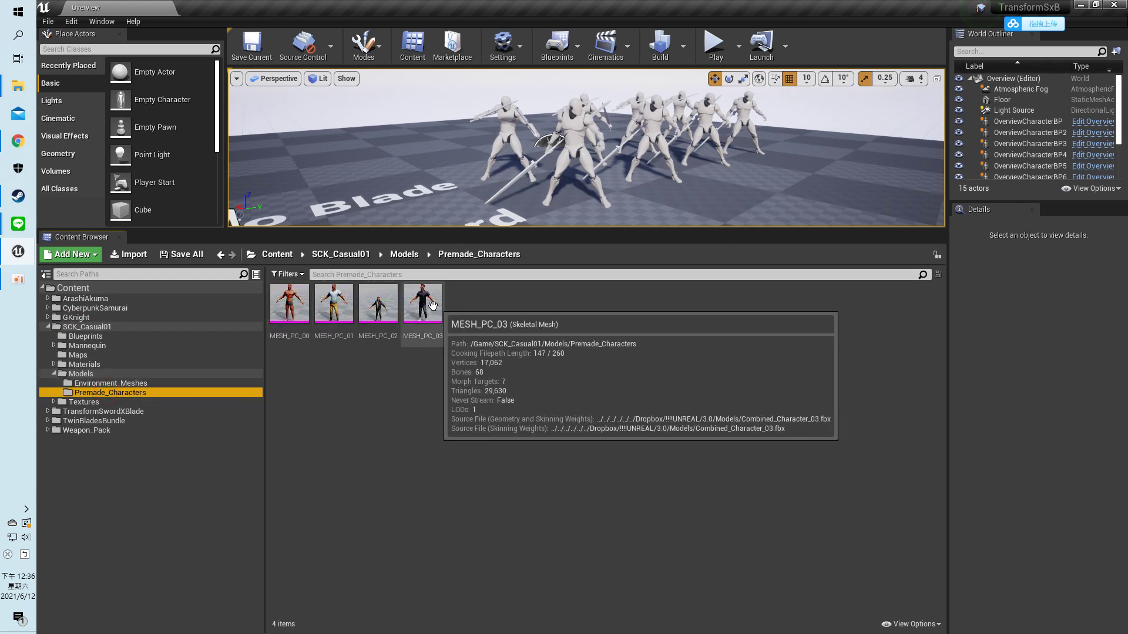
left_click(367, 309)
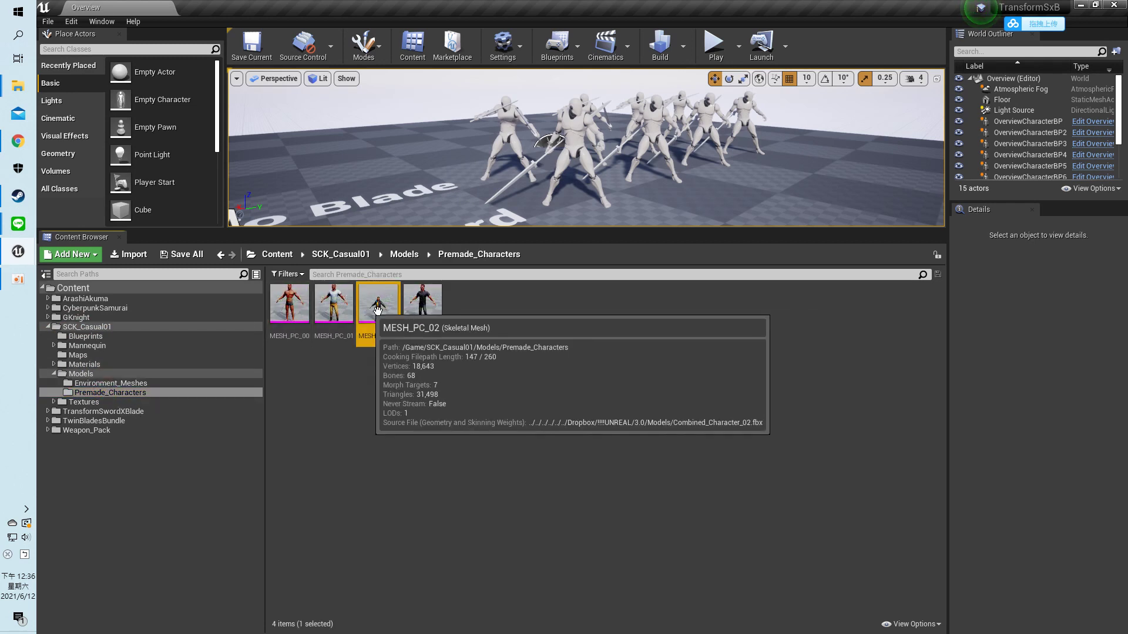
double_click(379, 309)
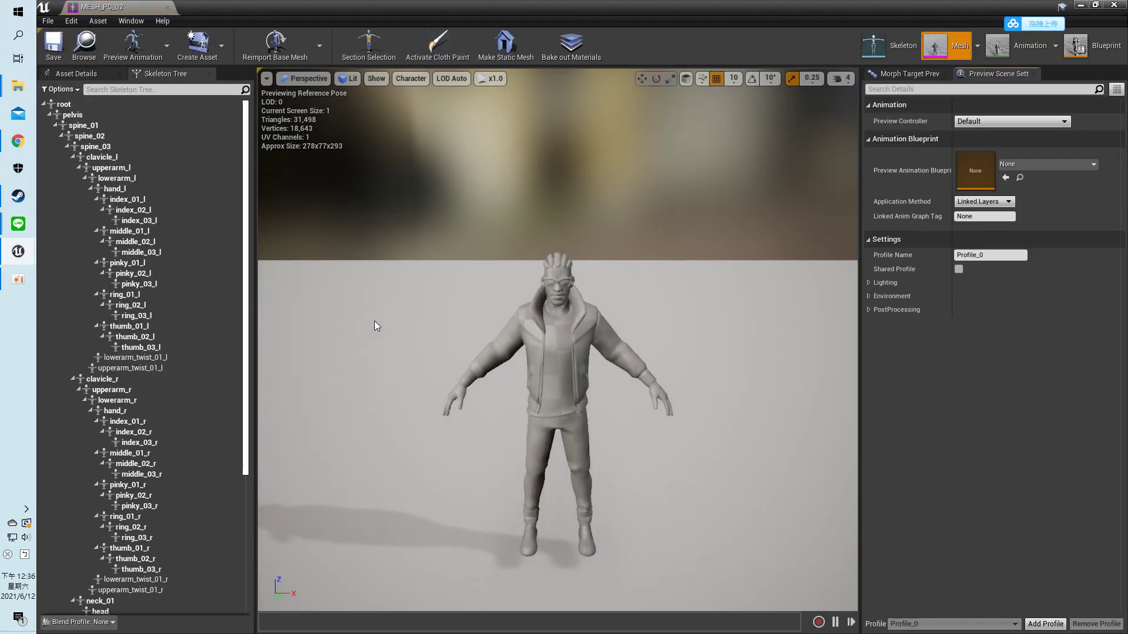
left_click(1113, 6)
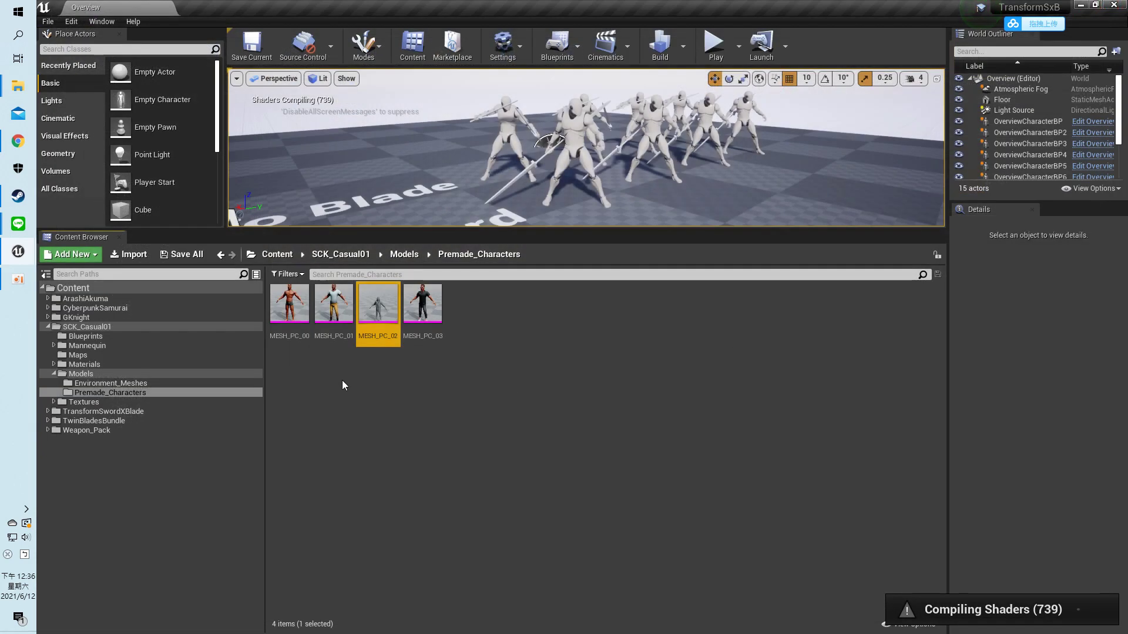
- Open UE4_Mannequin_Skeleton from SCK_Casual01's Mannequin > Character > Mesh folder
left_click(97, 374)
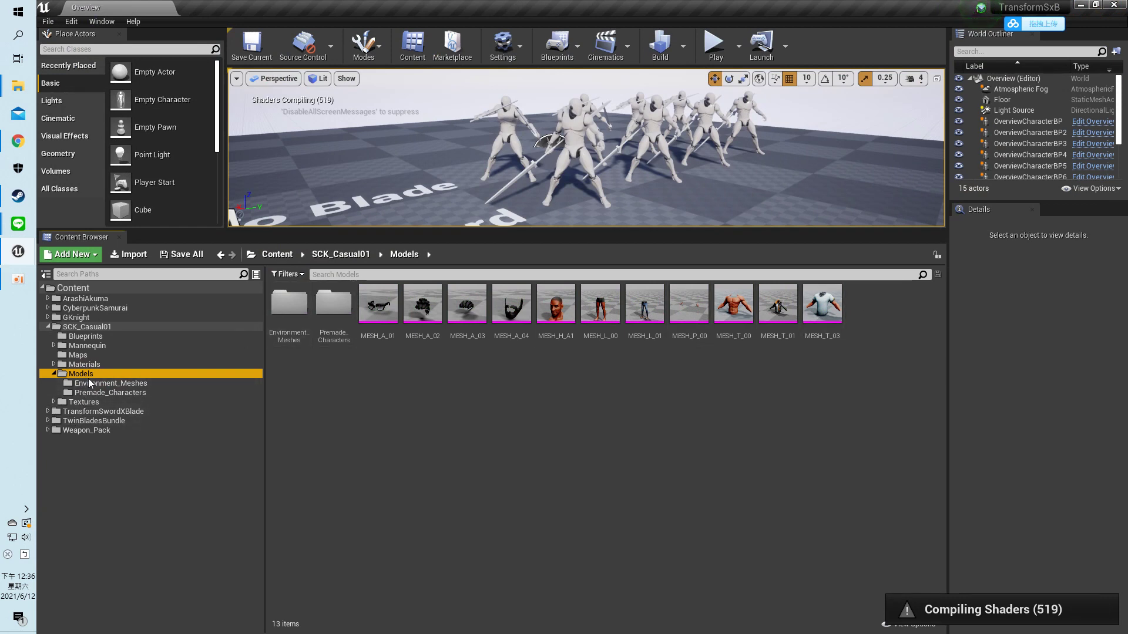
left_click(54, 345)
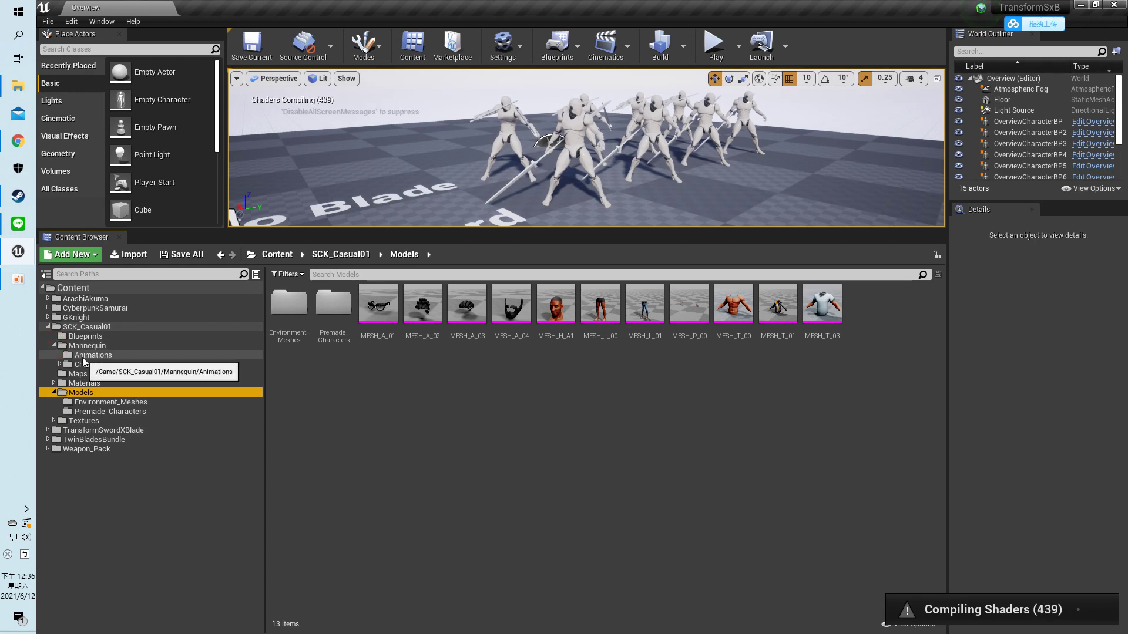
left_click(59, 364)
left_click(106, 383)
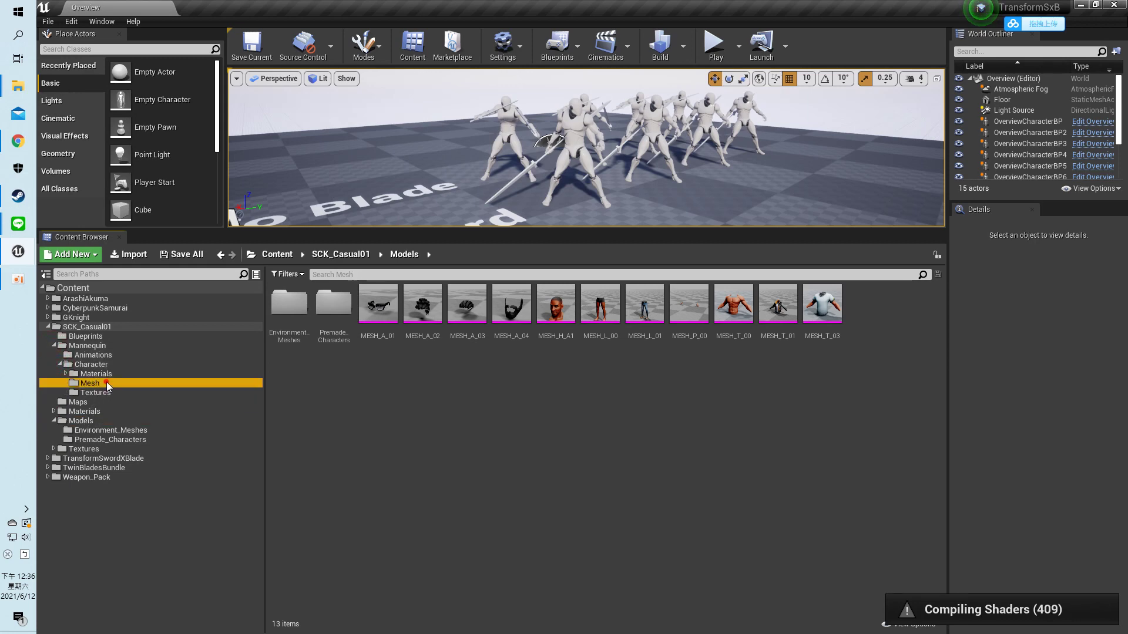
left_click(354, 400)
double_click(379, 316)
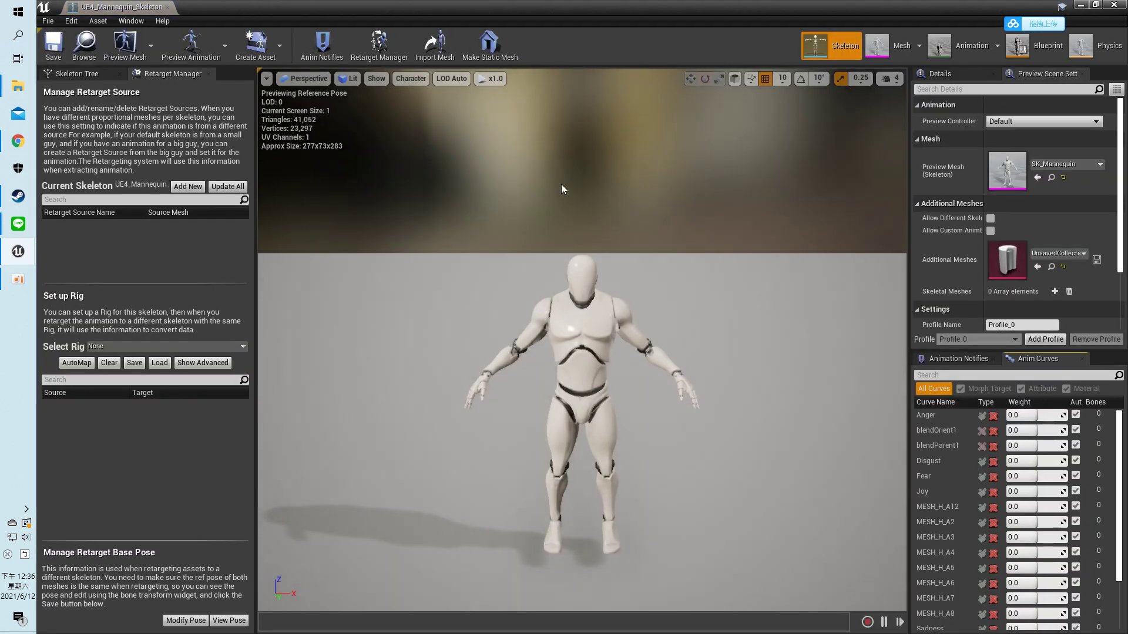
- Preview and orbit the MESH_PC_03 skeletal mesh, then close its editor
left_click(922, 48)
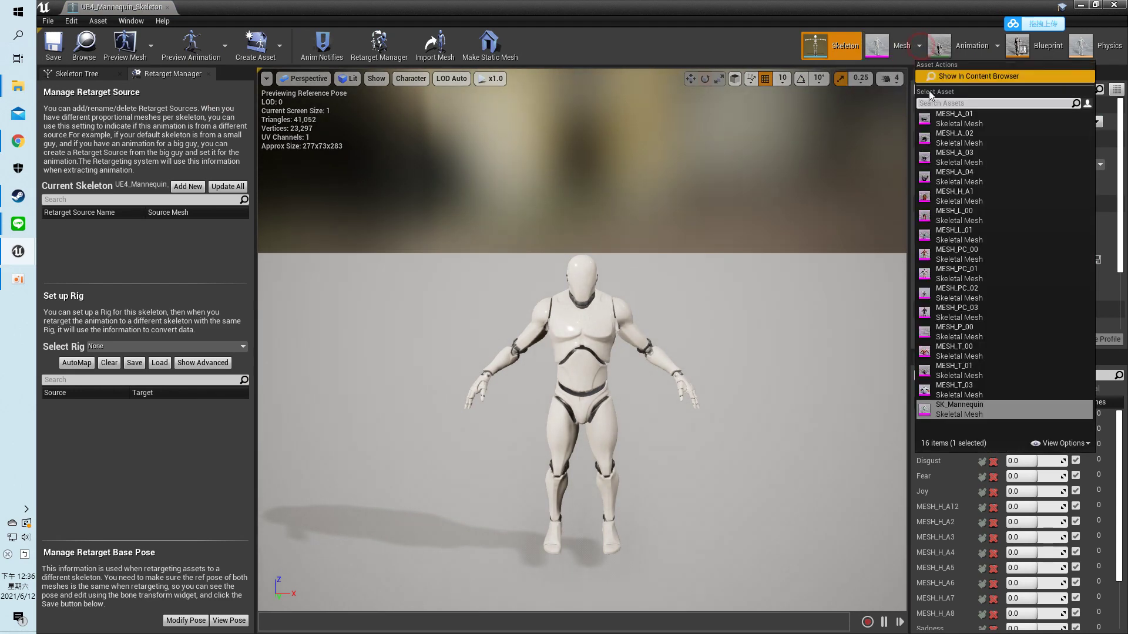
left_click(964, 317)
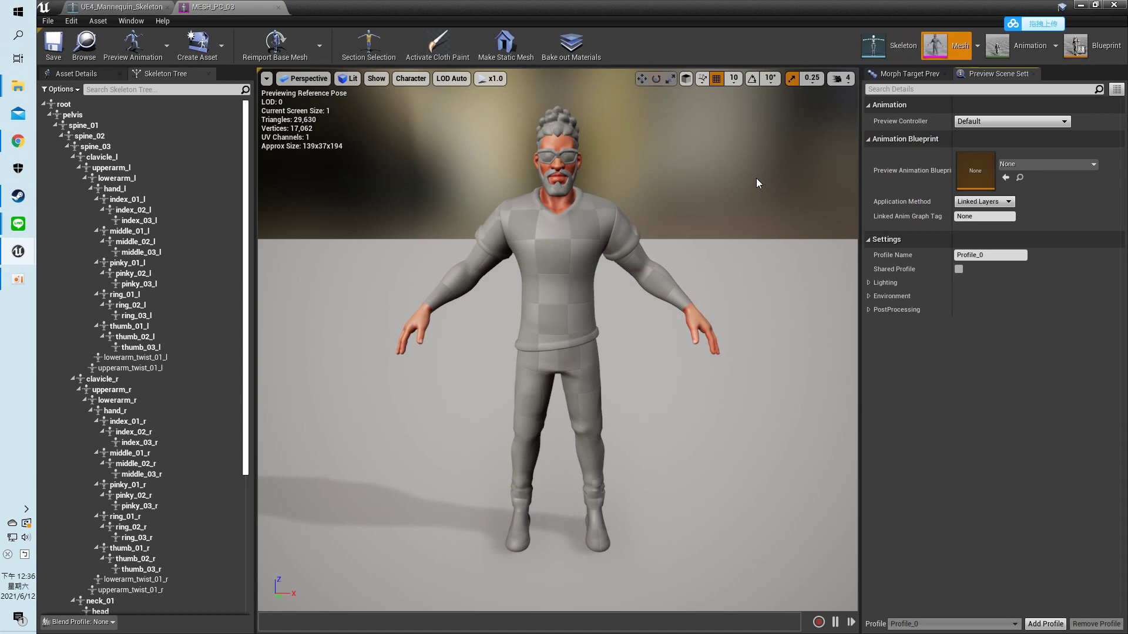
left_click_drag(756, 178, 714, 202)
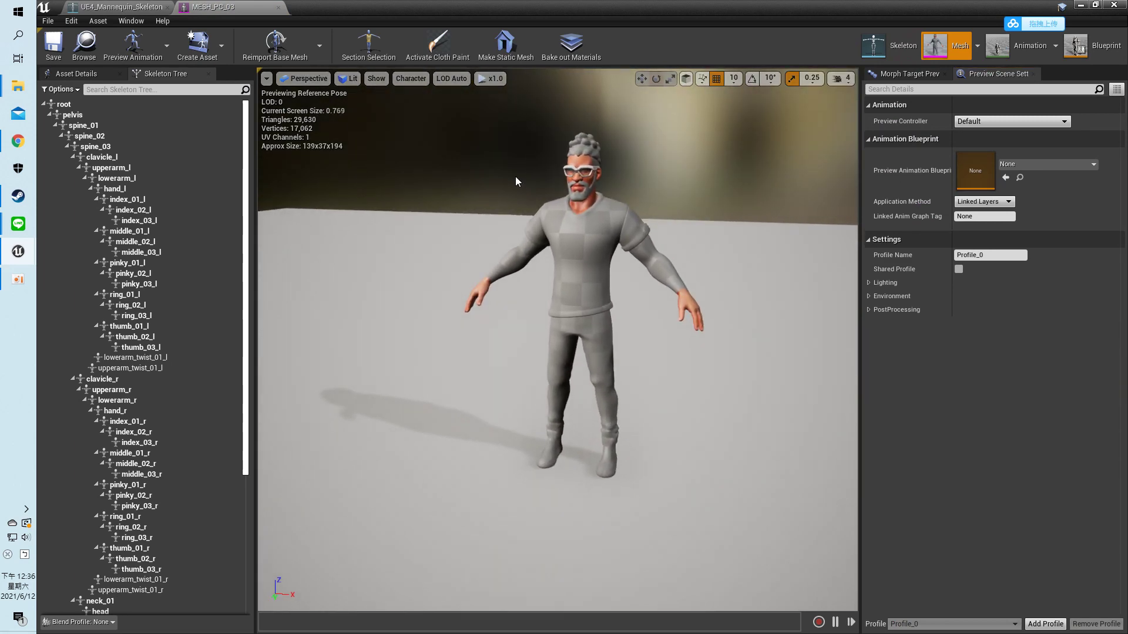
left_click(1114, 6)
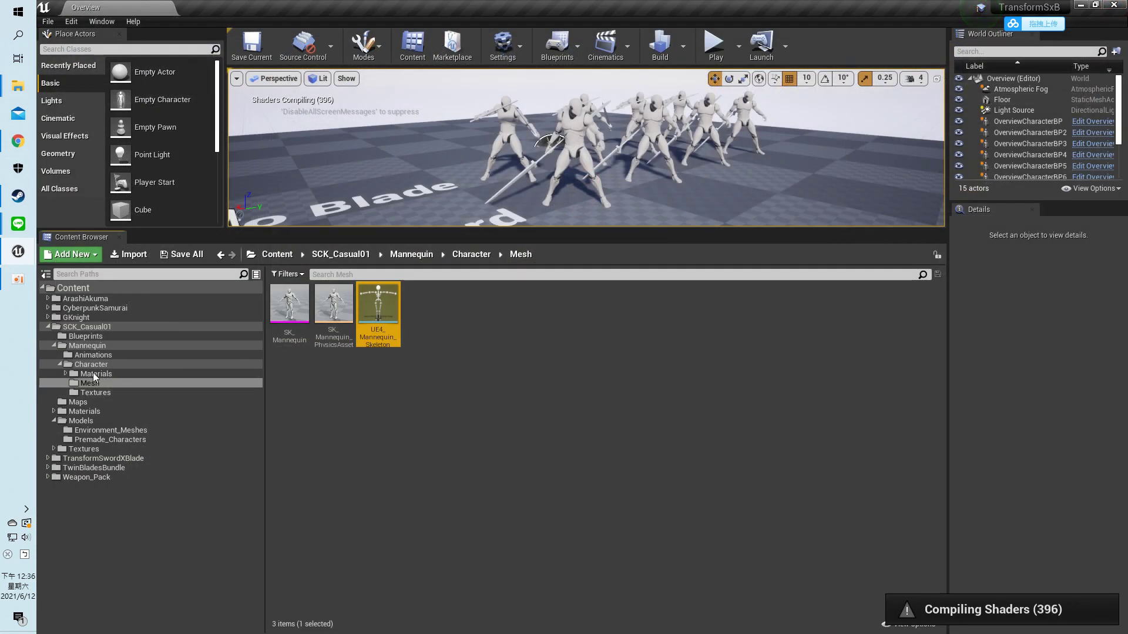
- Reopen UE4_Mannequin_Skeleton from the SCK_Casual01 Mesh folder
left_click(58, 421)
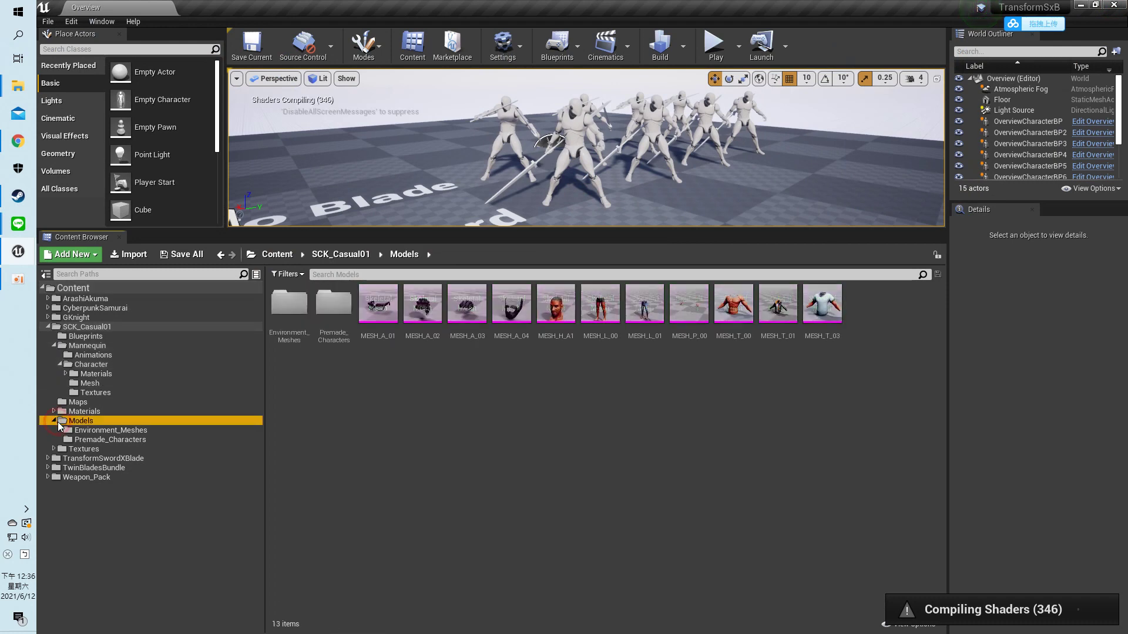
left_click(54, 420)
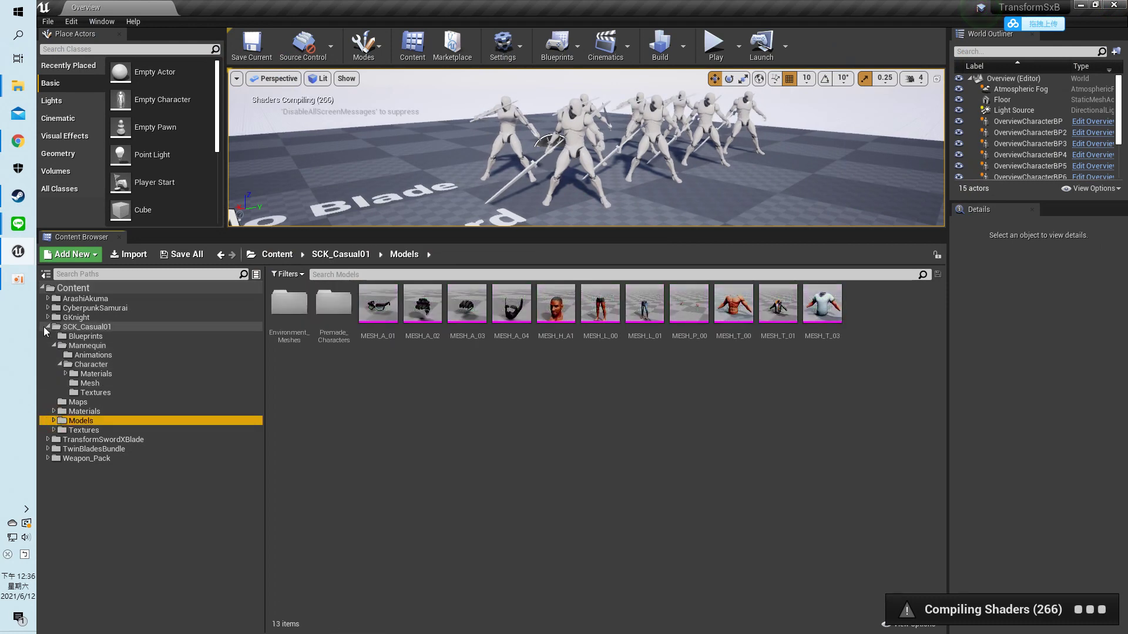
left_click(47, 327)
left_click(48, 327)
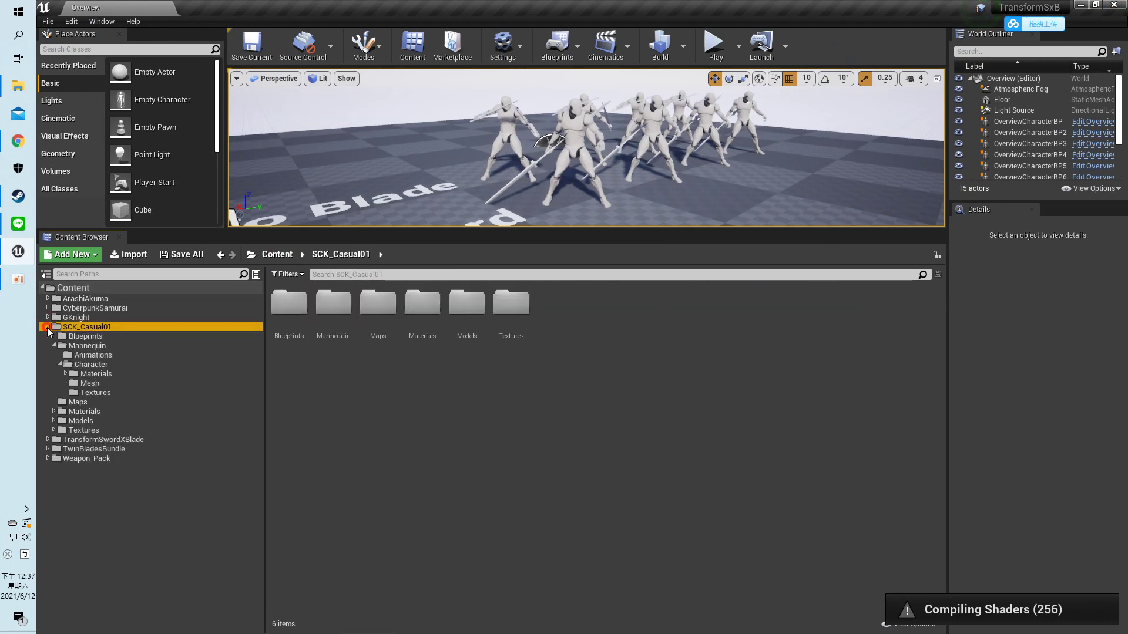
left_click(89, 383)
double_click(382, 320)
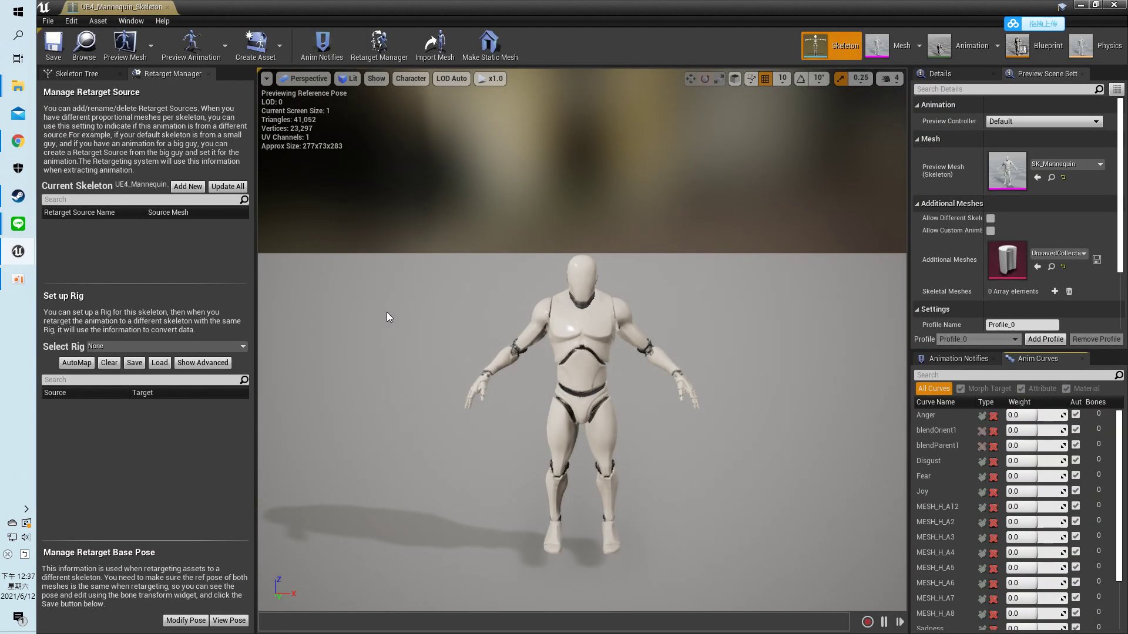
- Set the skeleton's retarget rig to Humanoid, save it, and close the editor
left_click(153, 347)
left_click(143, 382)
left_click(155, 347)
left_click(151, 367)
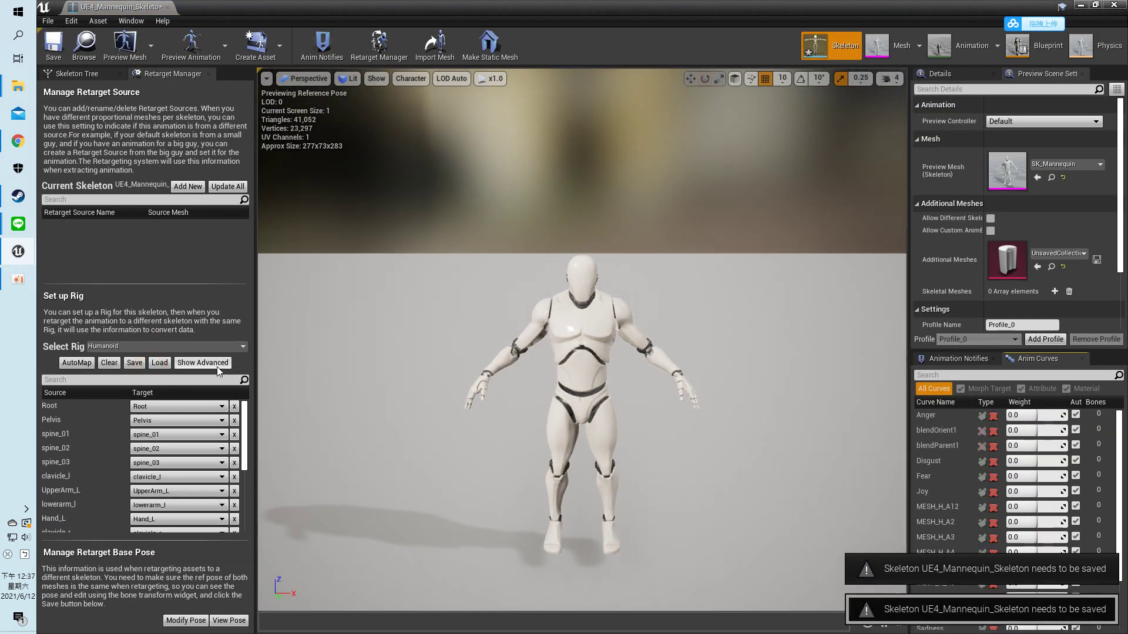
left_click_drag(244, 433, 252, 531)
left_click(47, 46)
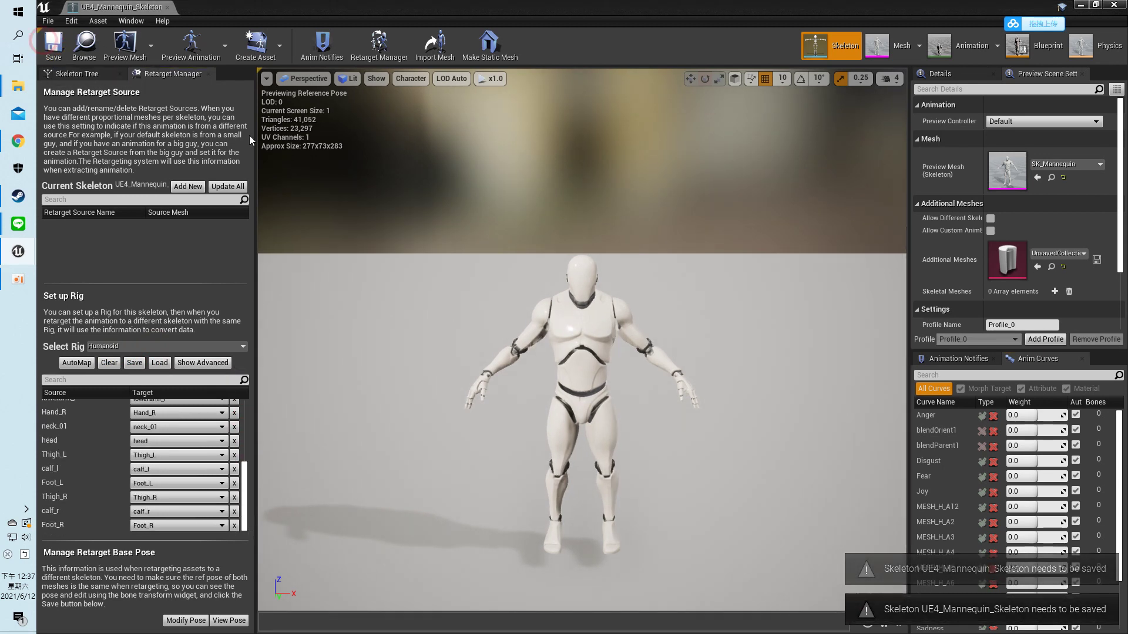
left_click(1115, 5)
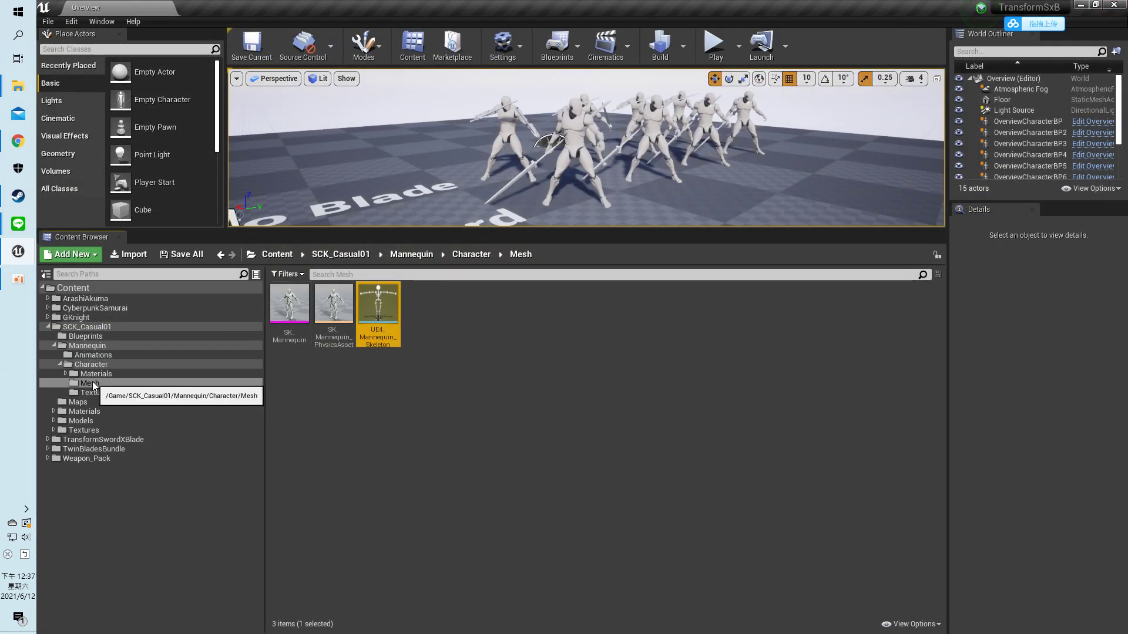
- Open MESH_PC_02 from Premade_Characters in the mesh editor, after a quick look at MESH_PC_03
left_click(82, 421)
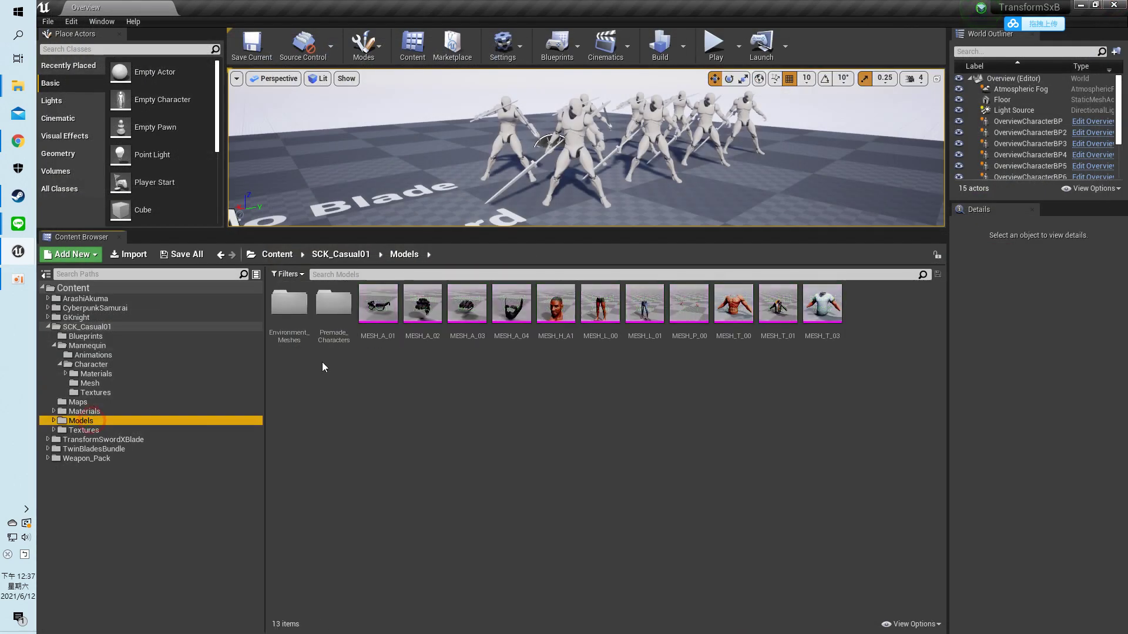
double_click(332, 314)
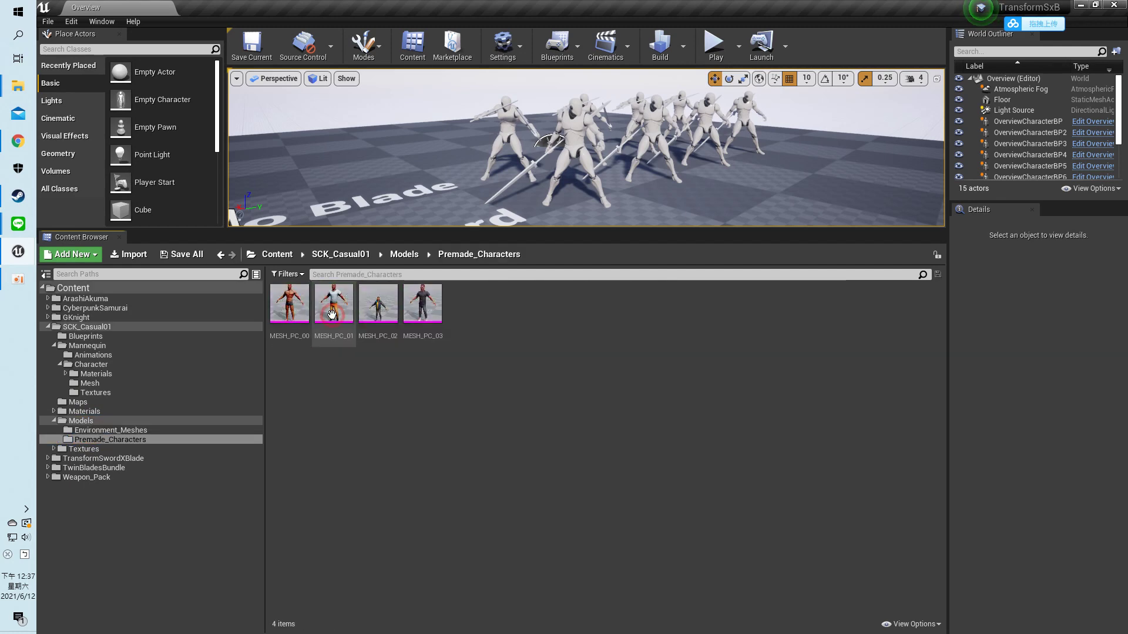
double_click(406, 306)
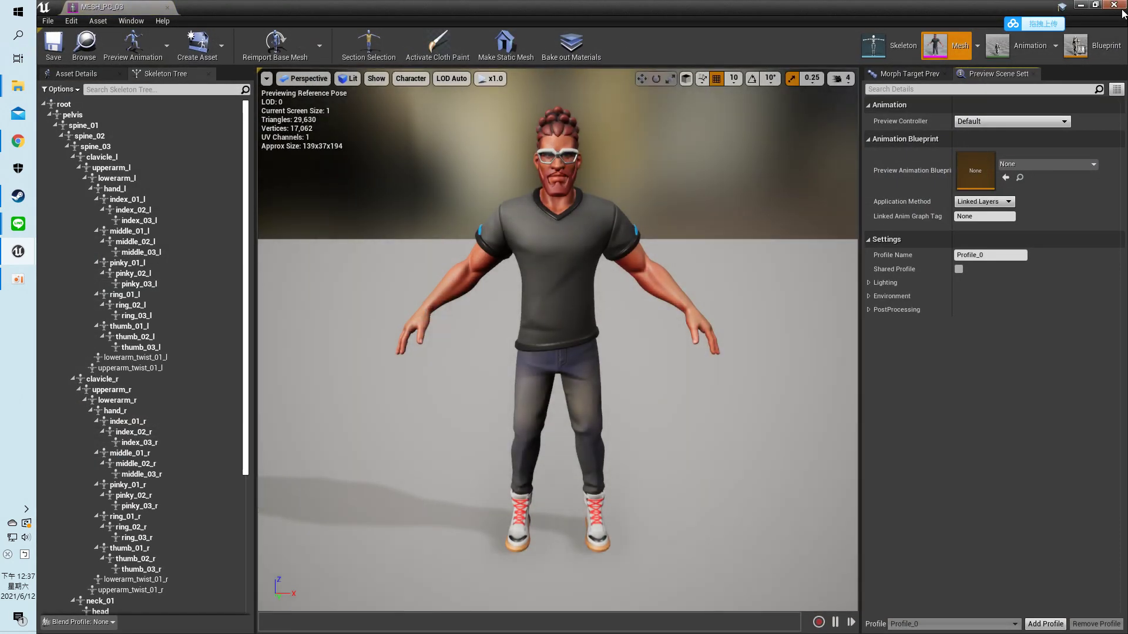
left_click(1114, 4)
double_click(376, 306)
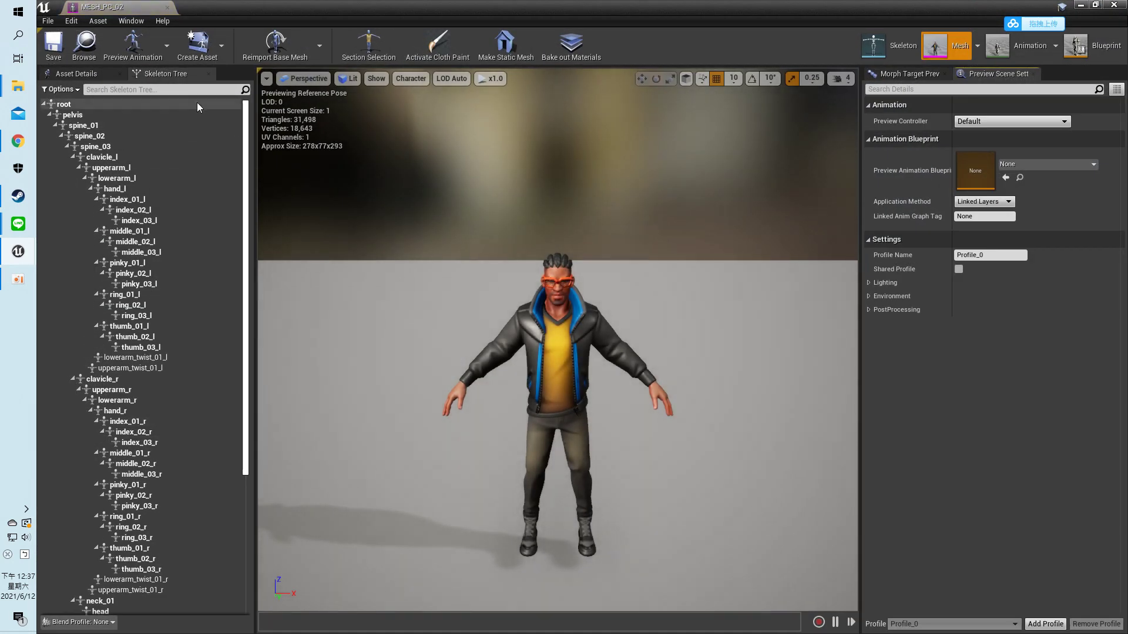
left_click_drag(249, 161, 247, 400)
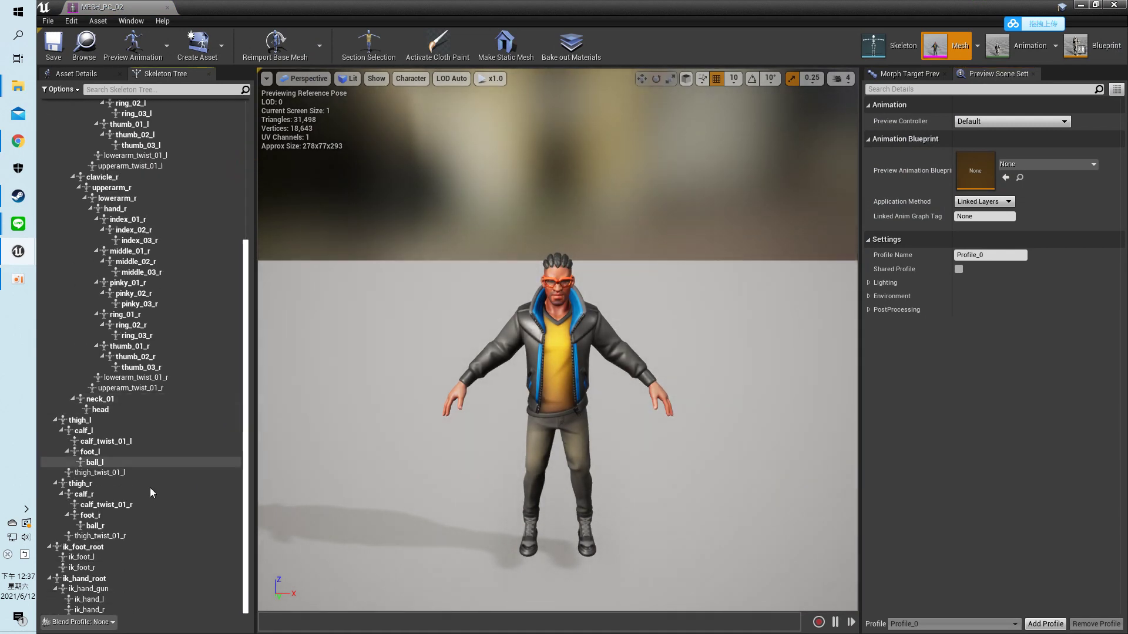
- Add sockets to the ik_hand_l and ik_hand_r bones
left_click(94, 599)
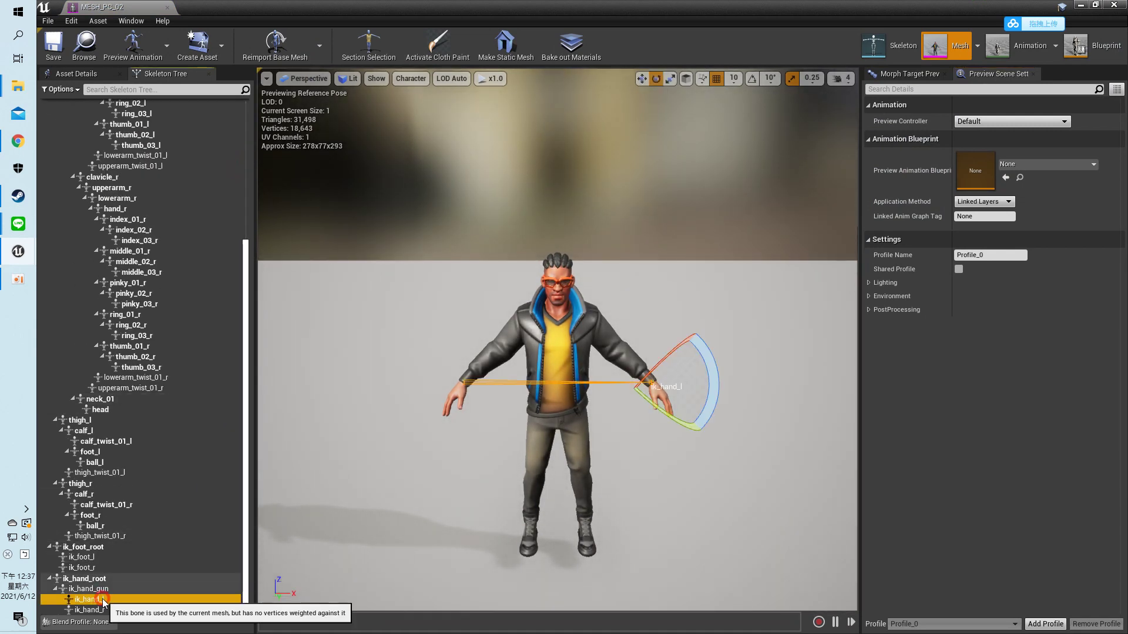
right_click(94, 600)
mouse_move(171, 578)
mouse_move(165, 549)
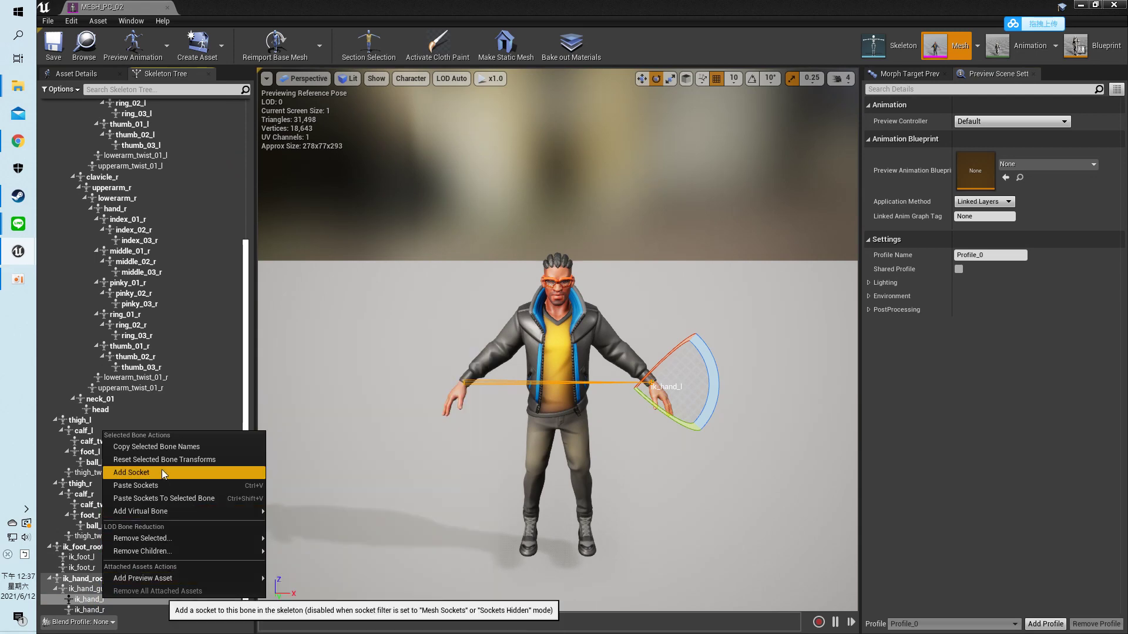
left_click(161, 473)
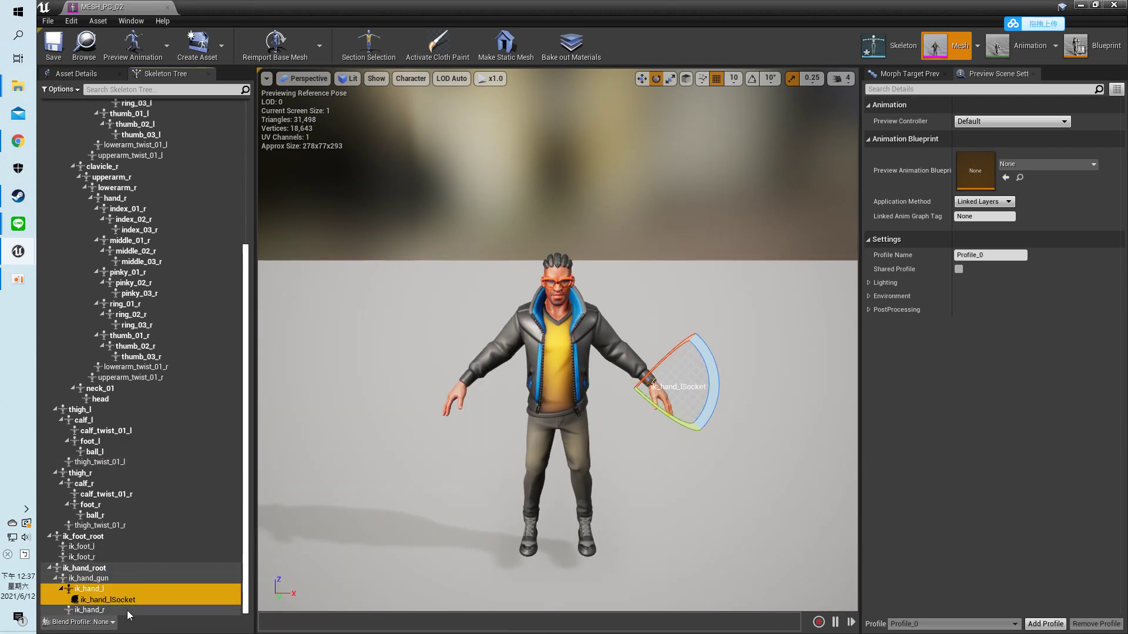
left_click(127, 611)
right_click(119, 610)
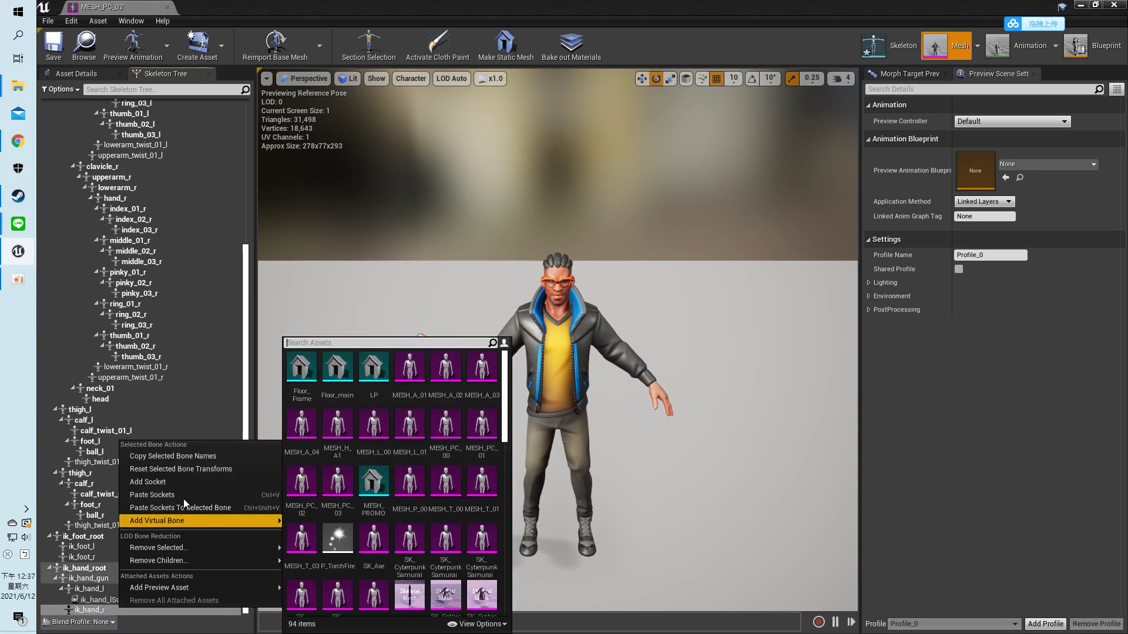
left_click(181, 484)
- Attach SM_Twinblades as the preview asset on ik_hand_lSocket and ik_hand_rSocket
left_click(130, 589)
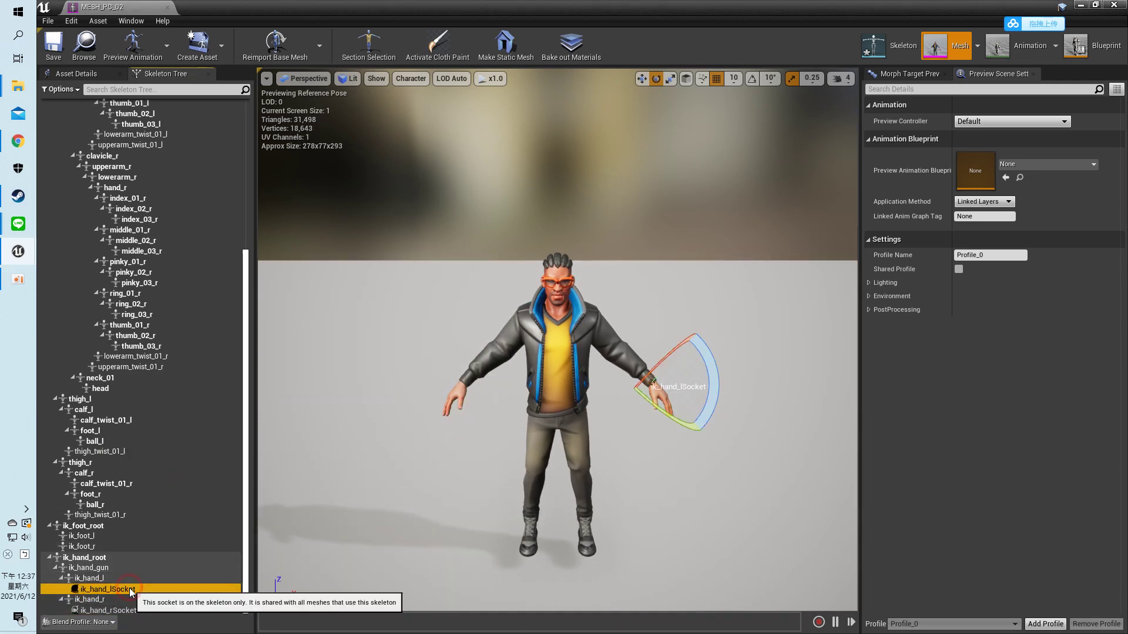
right_click(130, 591)
mouse_move(164, 568)
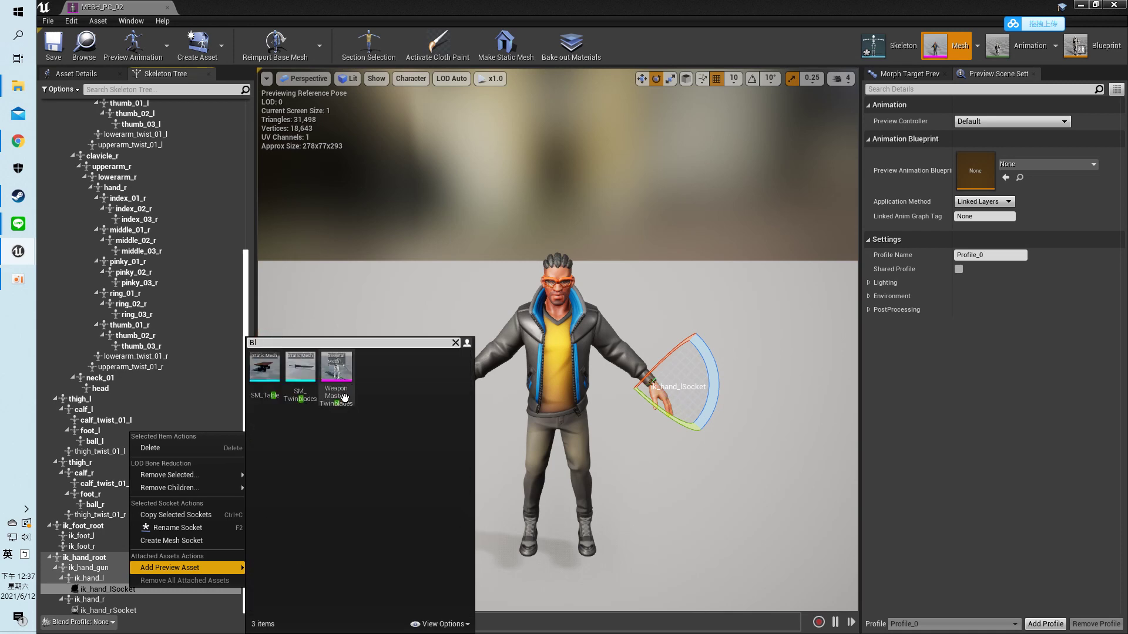
left_click(301, 368)
scroll(121, 543, "down", 1)
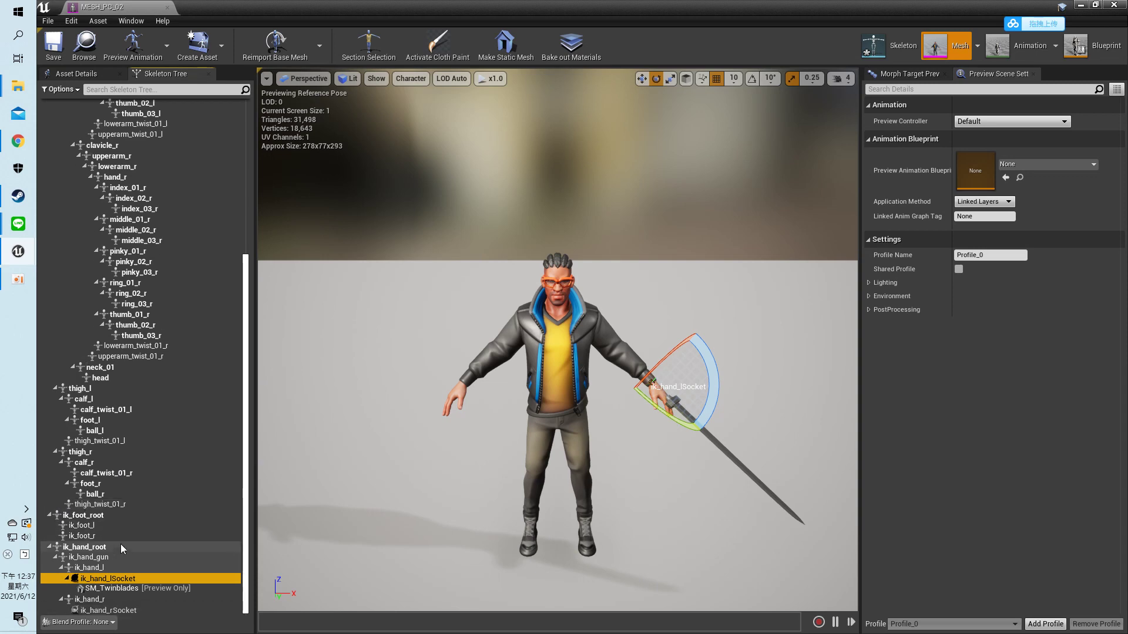
left_click(106, 611)
right_click(106, 610)
mouse_move(176, 588)
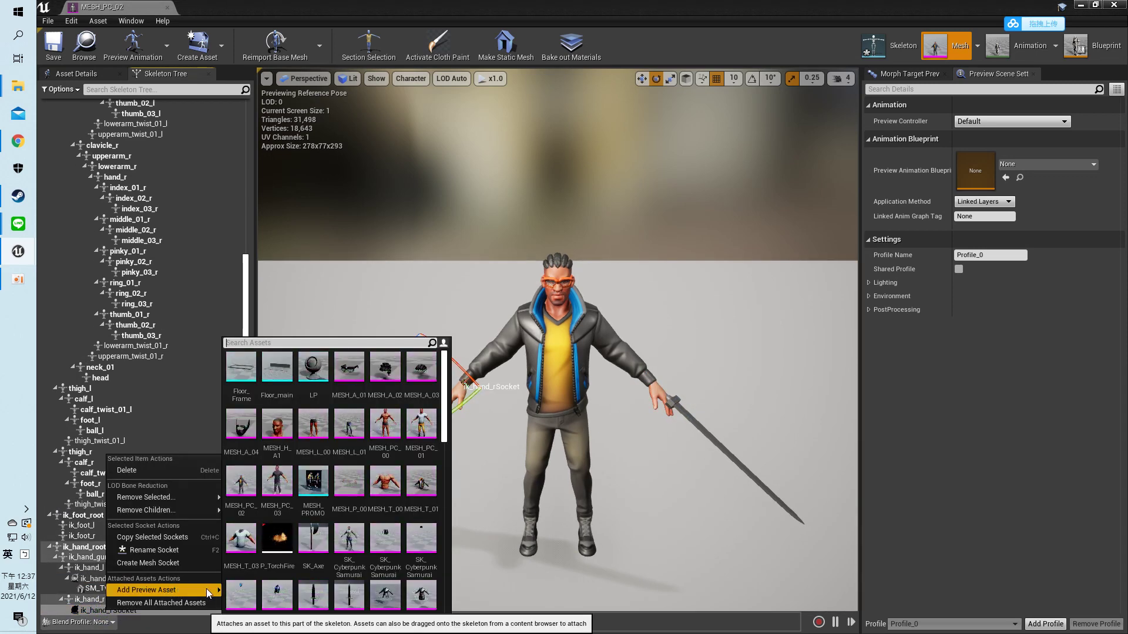
left_click(252, 343)
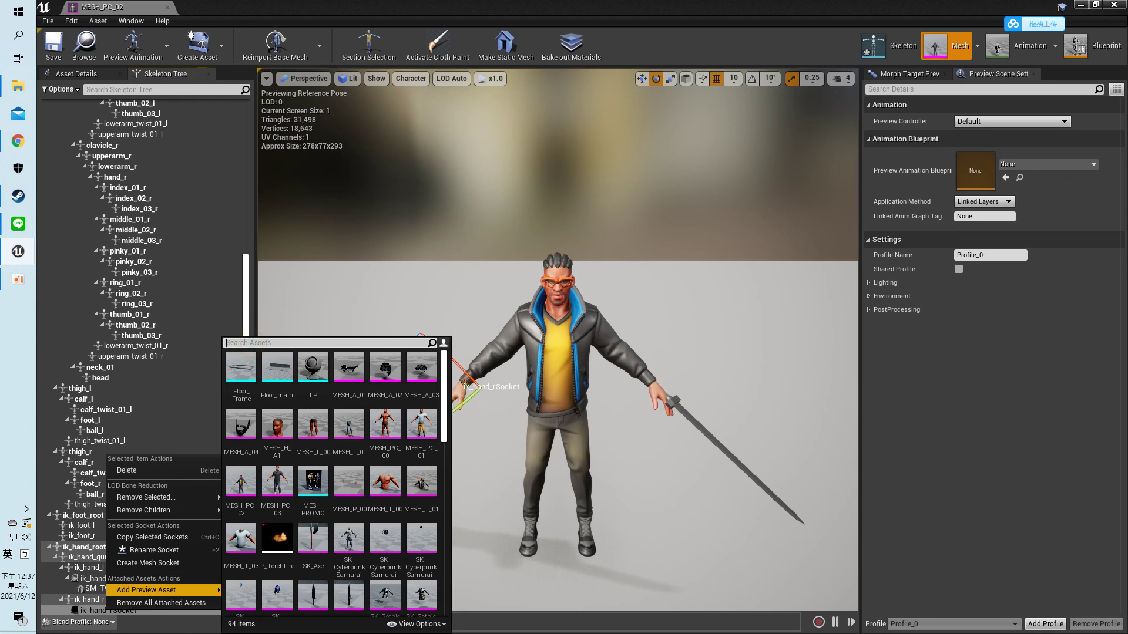
type("bl")
left_click(275, 383)
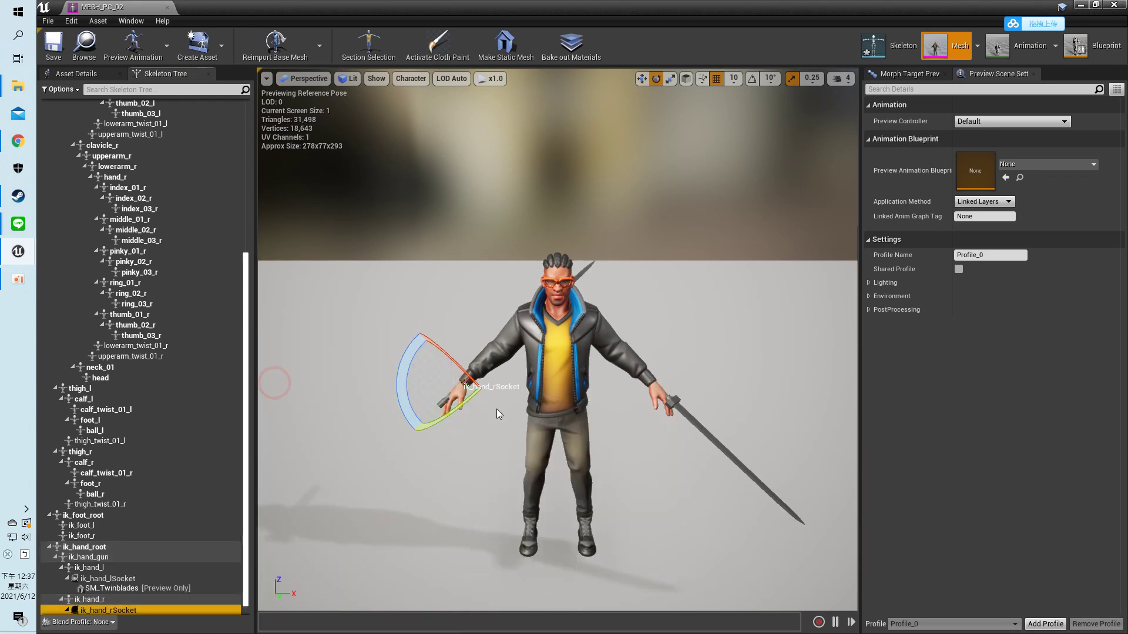
- Save MESH_PC_02 with Ctrl+S and close the mesh editor
left_click(391, 120)
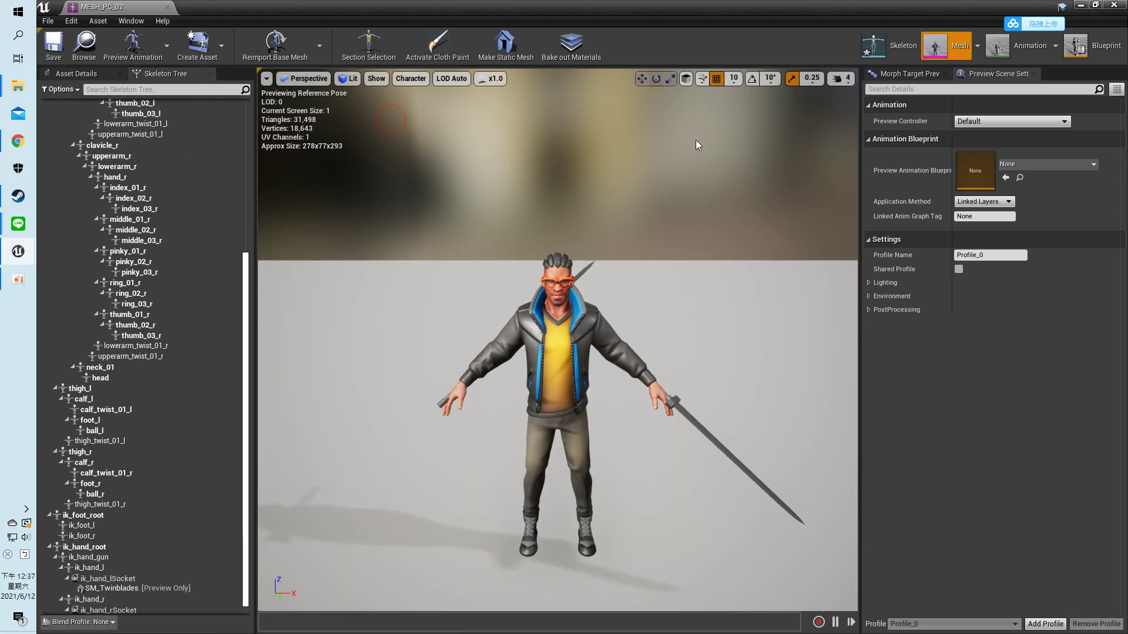
key("ctrl+s")
left_click(1109, 7)
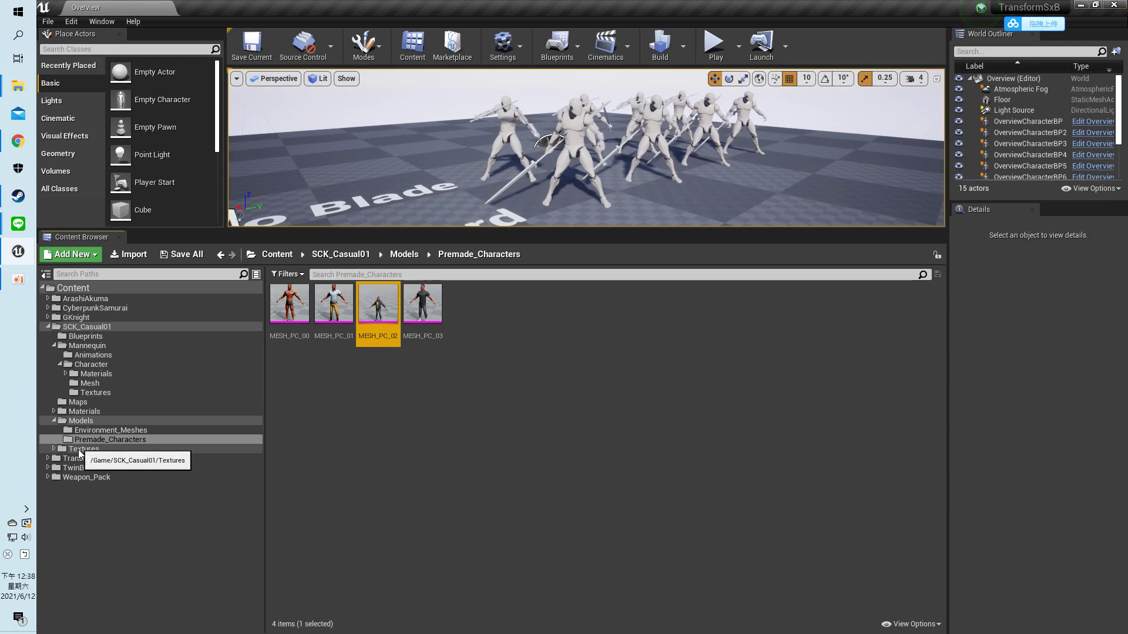
- Find Twinblades_Attack02 in TwinBladesBundle's RootMotion folder and preview it in the animation editor
left_click(47, 458)
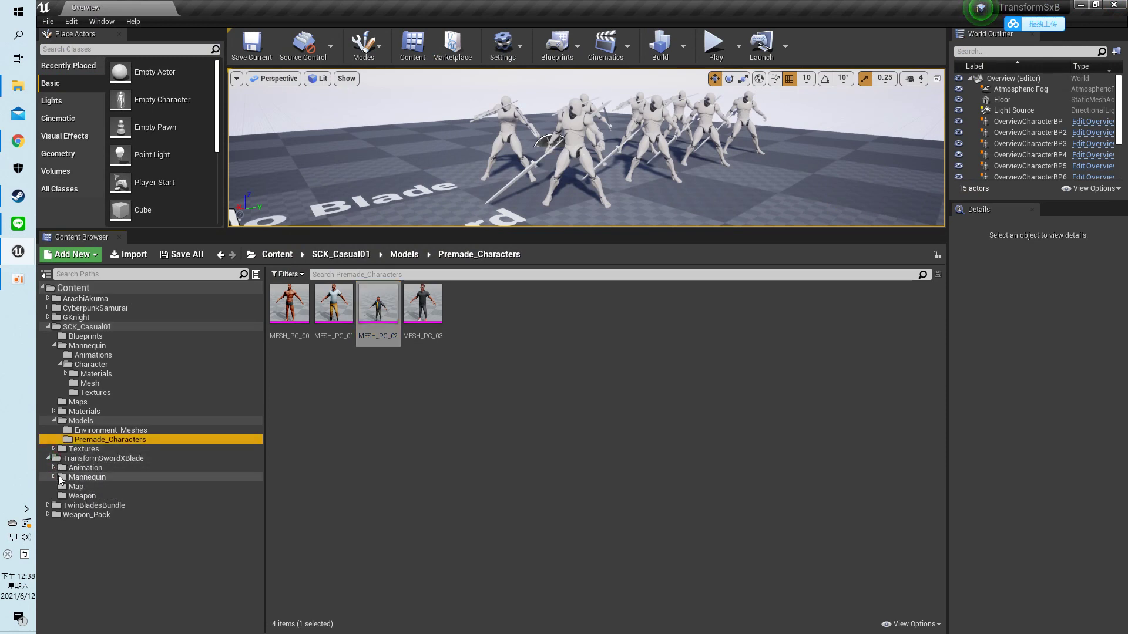
left_click(48, 506)
scroll(153, 499, "down", 3)
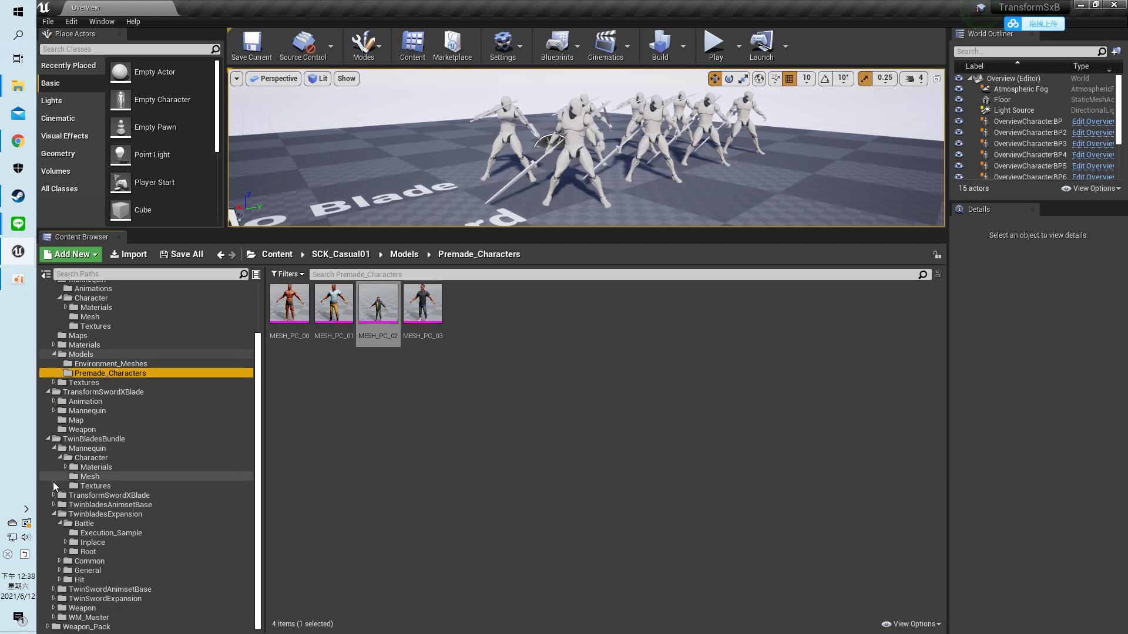
left_click(54, 515)
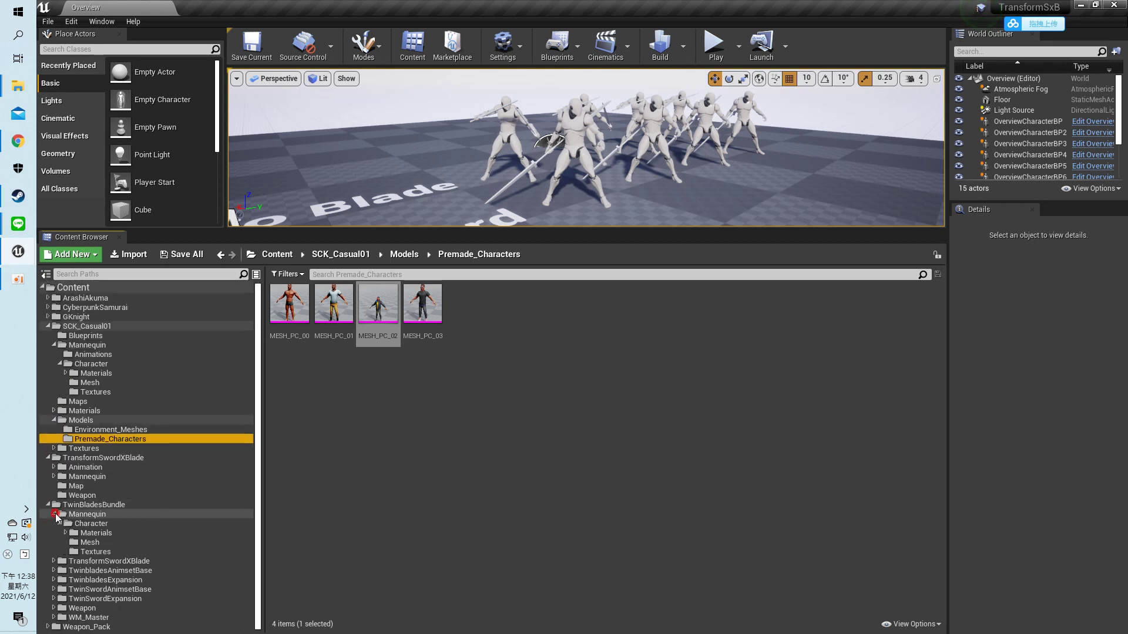
left_click(54, 515)
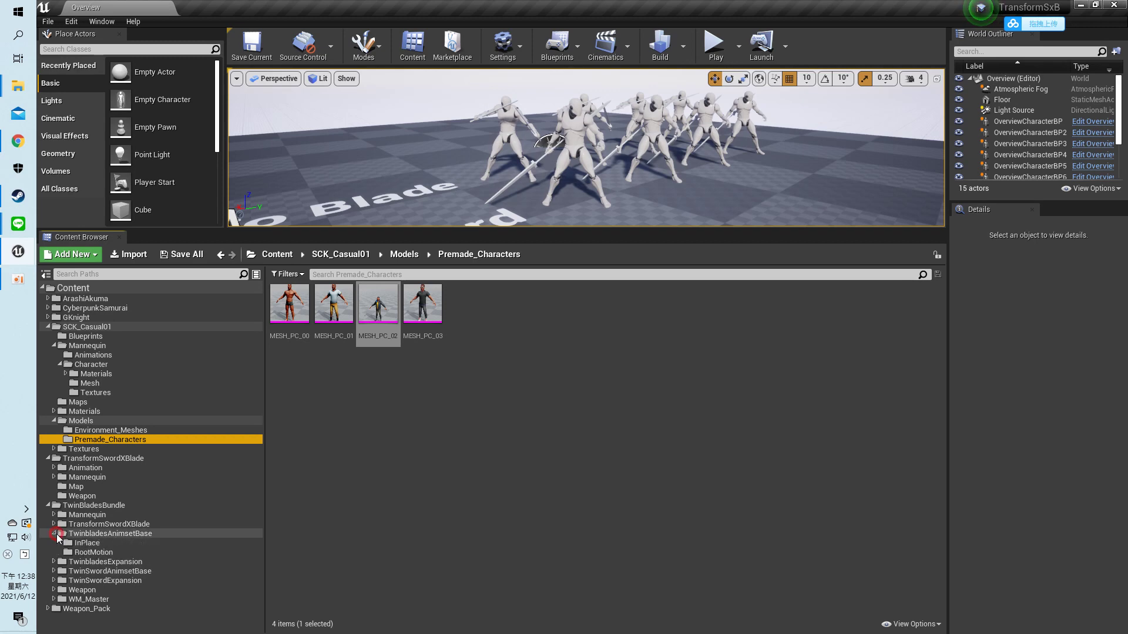
left_click(94, 552)
double_click(290, 305)
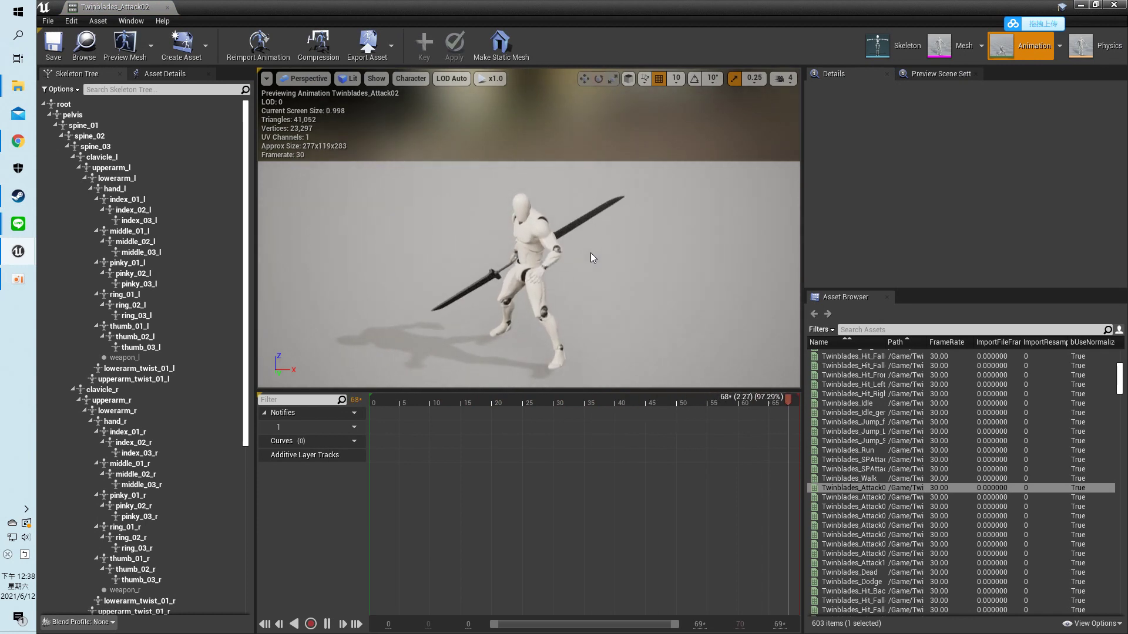
left_click_drag(397, 401, 325, 400)
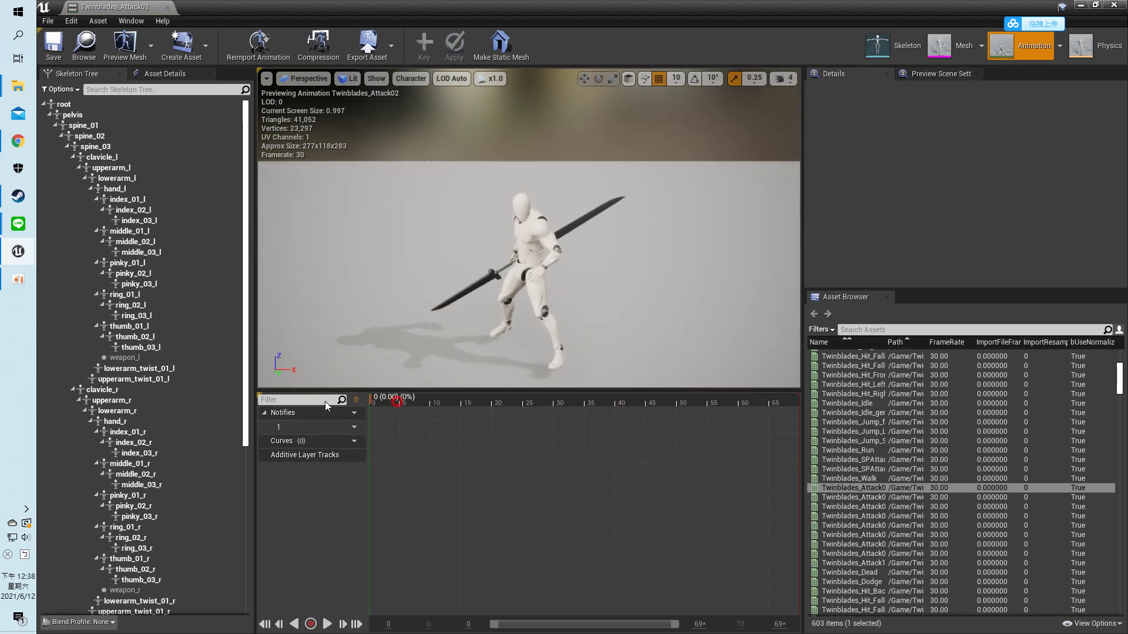
left_click(1114, 5)
- Duplicate and retarget Twinblades_Attack02, choosing SCK_Casual01's UE4_Mannequin_Skeleton as target
right_click(292, 308)
mouse_move(344, 312)
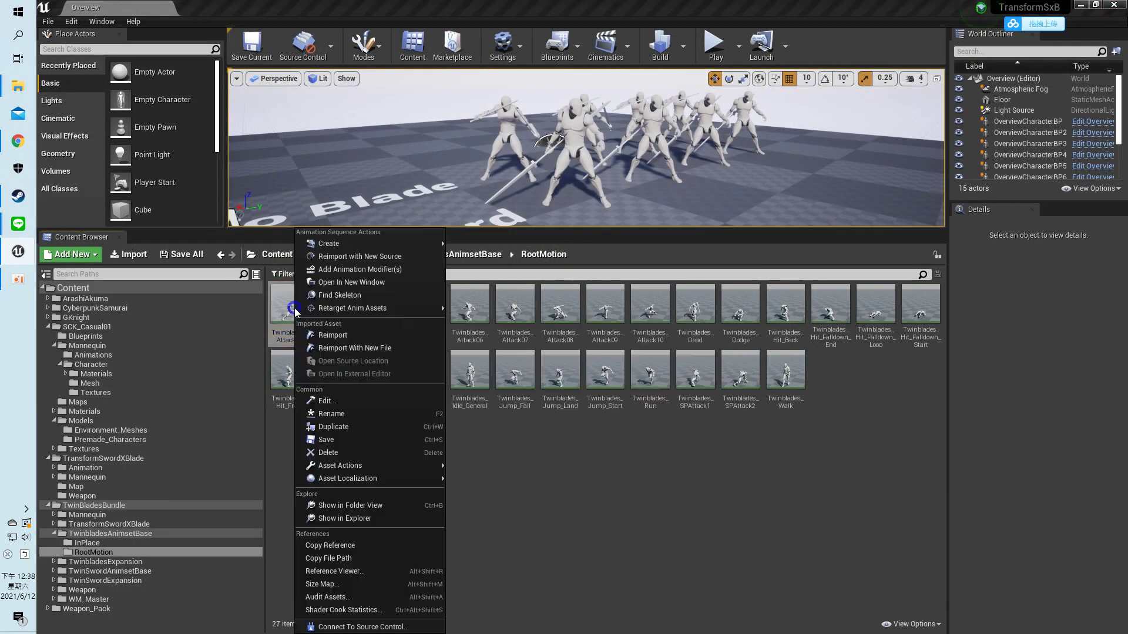
left_click(471, 308)
left_click(327, 266)
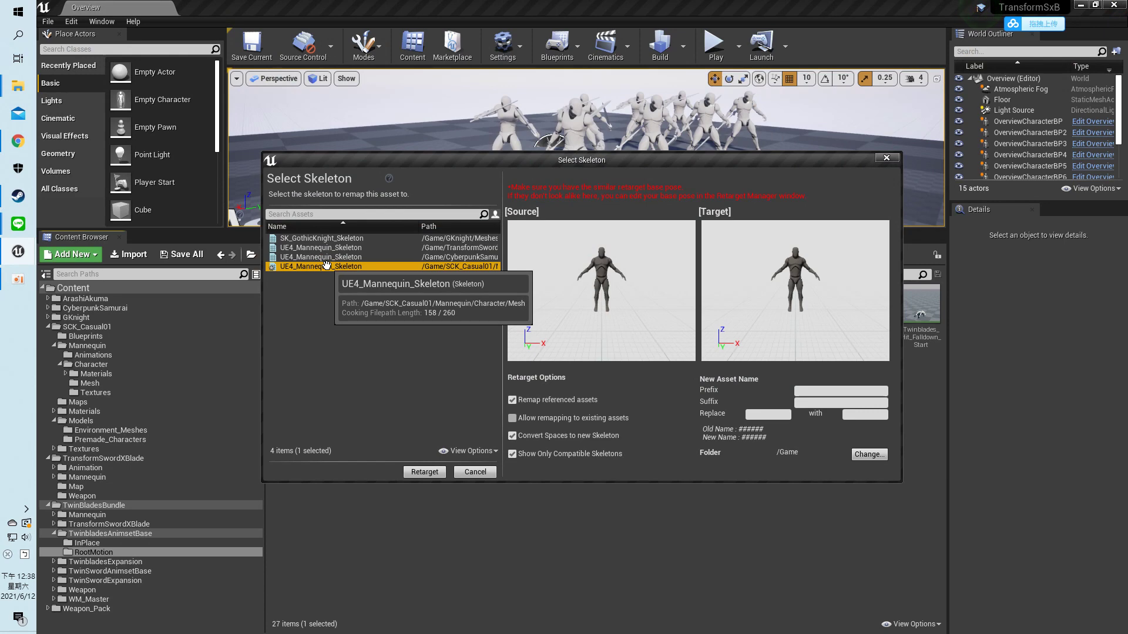
- Create the retargeted Twinblades_Attack02 copy, save the three modified assets, and open it
left_click(424, 473)
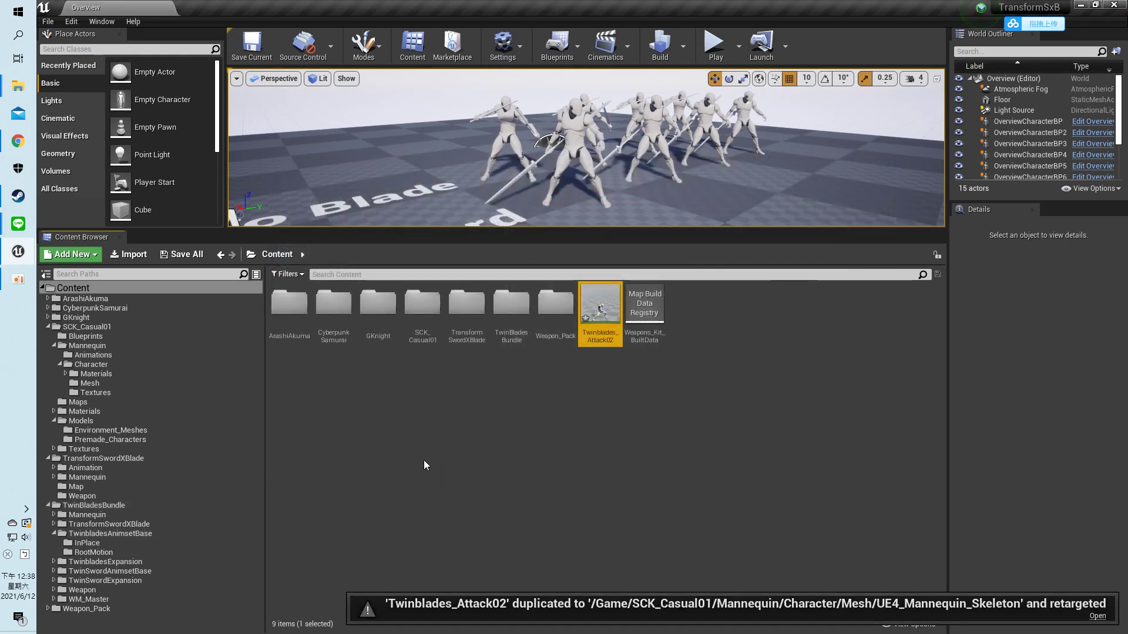
left_click(181, 254)
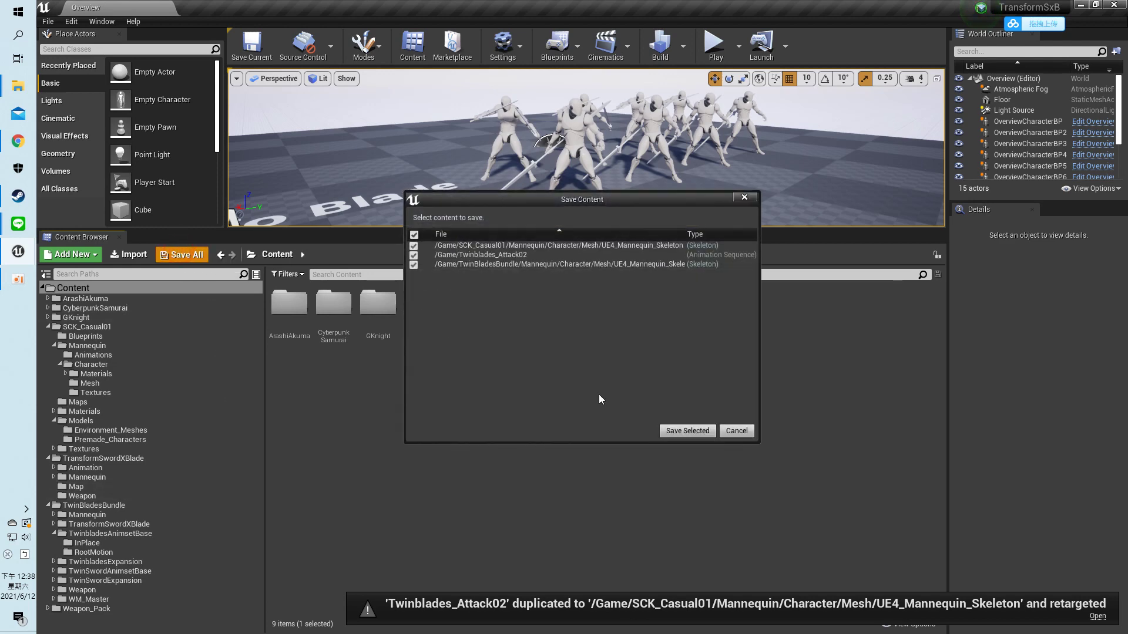
left_click(680, 431)
double_click(600, 318)
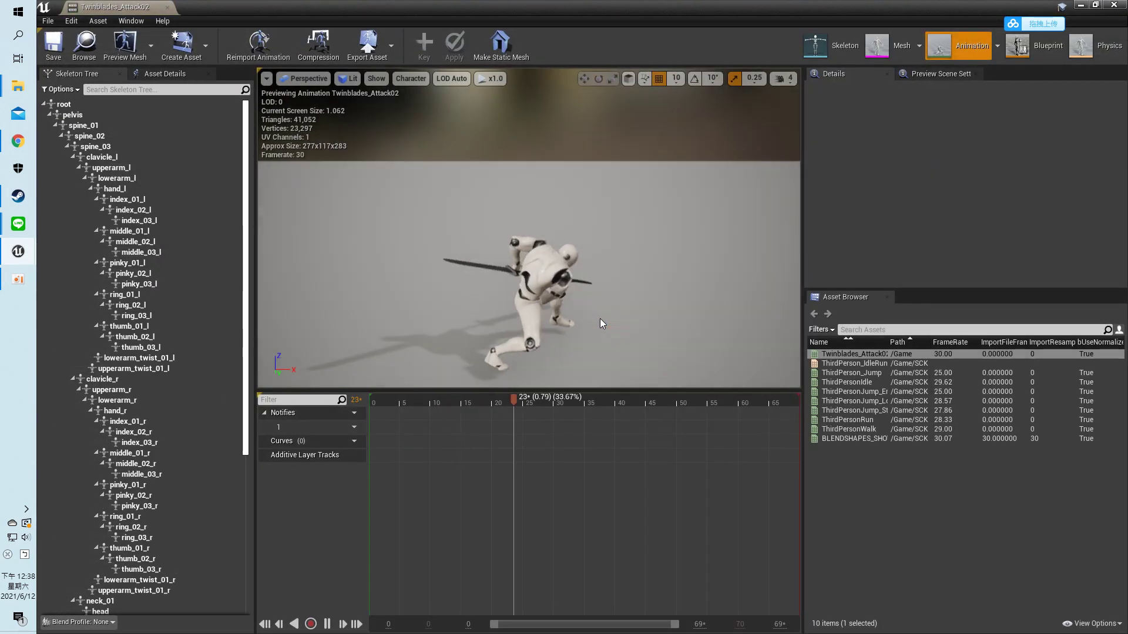
- Glance at MESH_PC_03, then reopen the retargeted animation and its Preview Mesh list
left_click(919, 47)
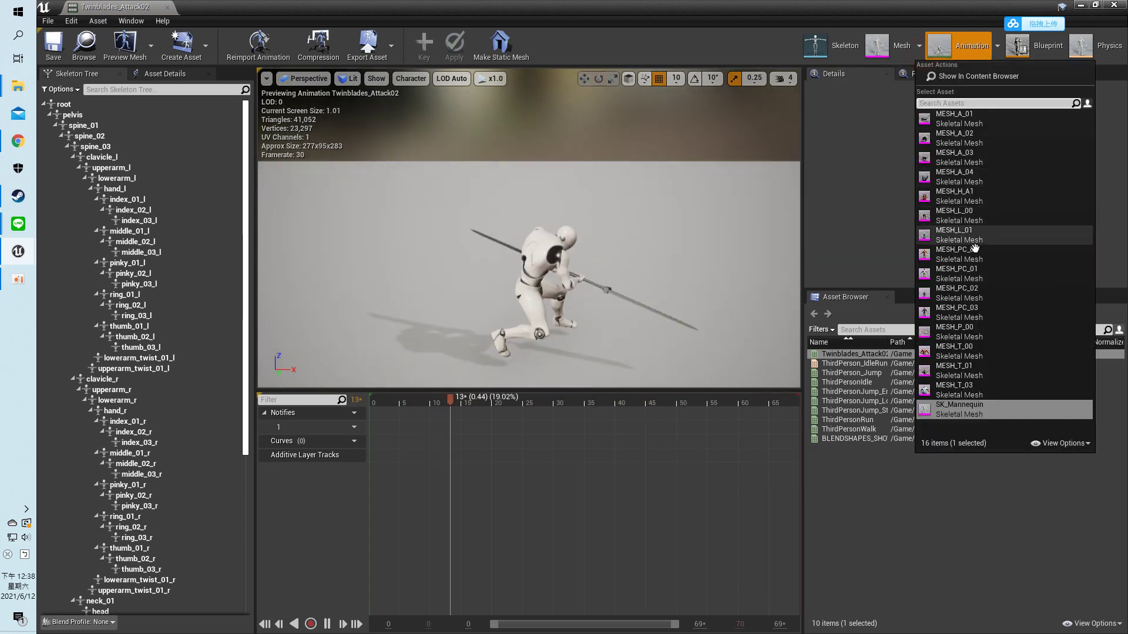
left_click(958, 314)
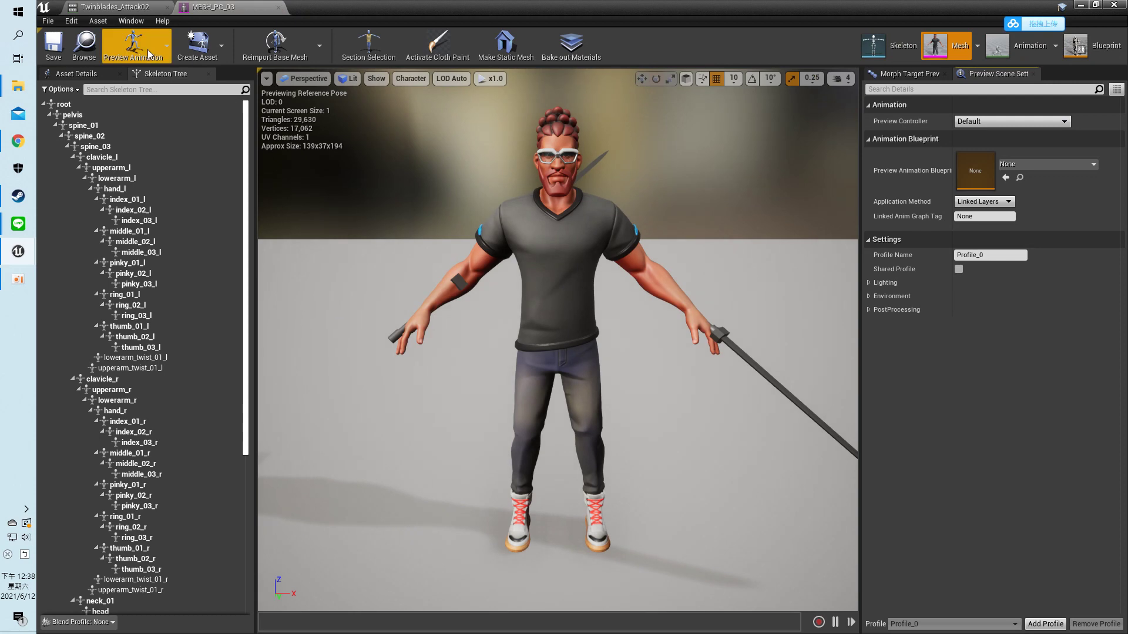
left_click(1124, 5)
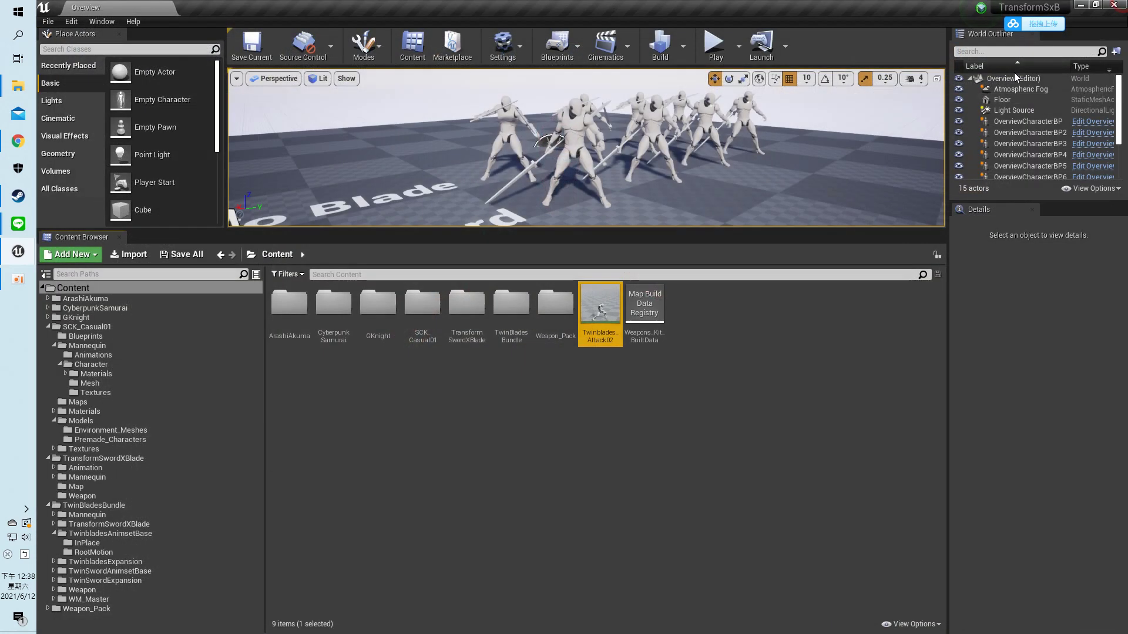
double_click(599, 309)
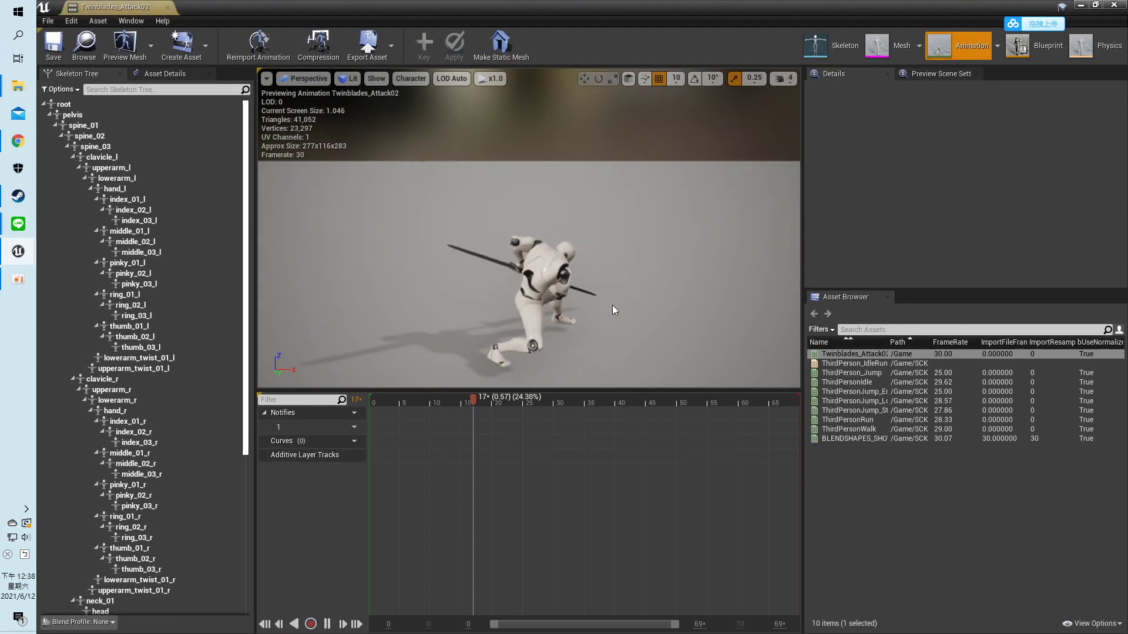
left_click(152, 54)
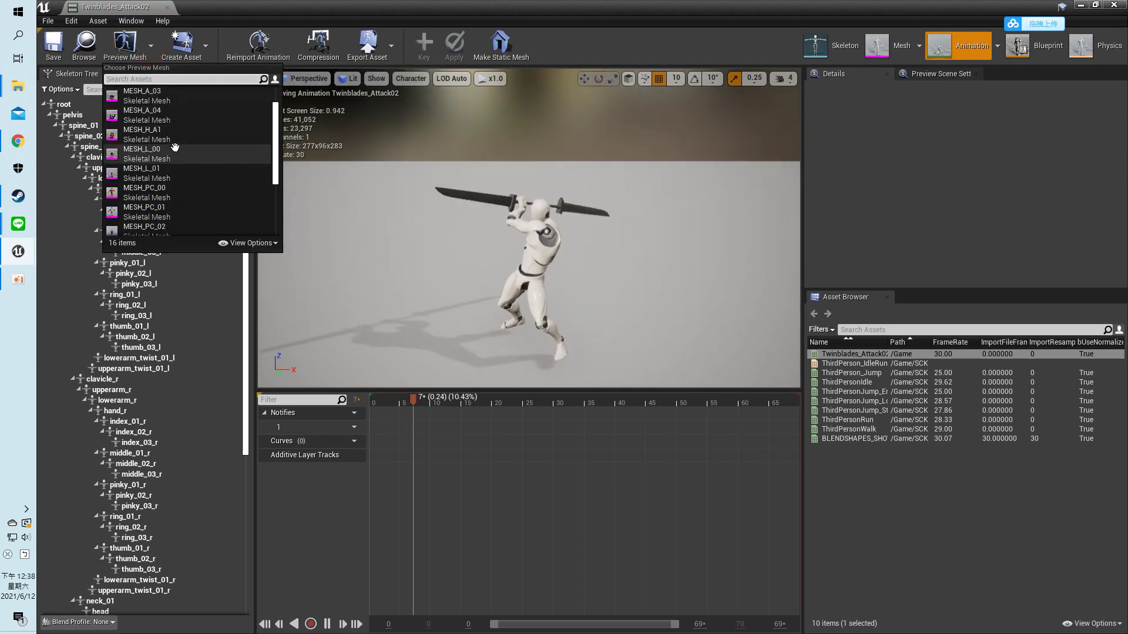
- Preview the animation on MESH_PC_03, scrubbing to frame 8 and resuming playback from an orbited view
left_click(180, 180)
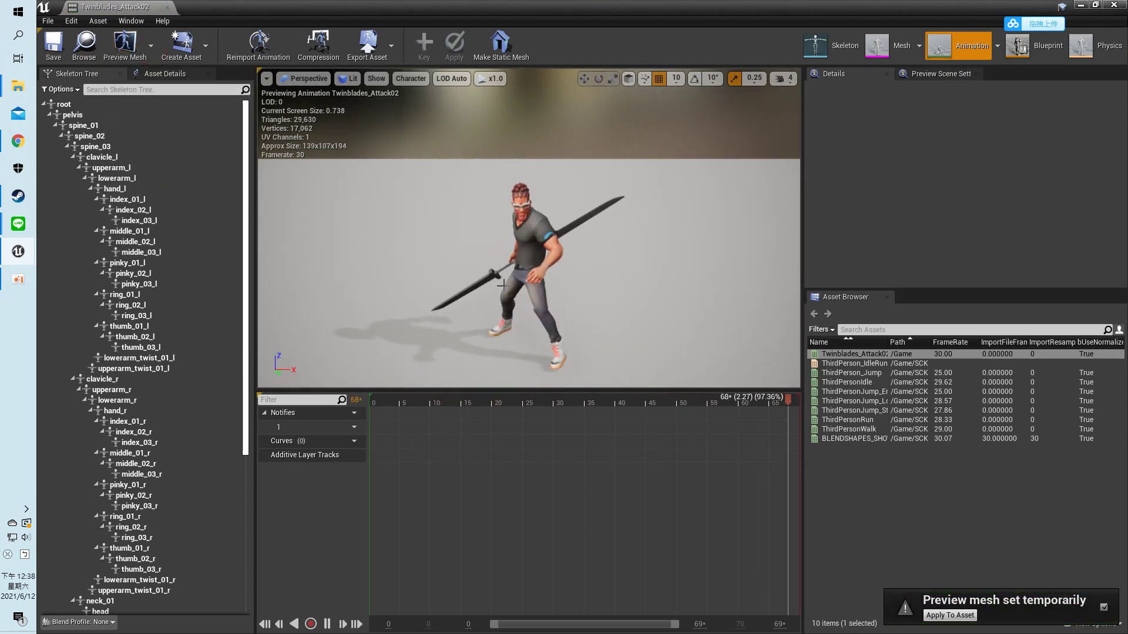
left_click_drag(388, 403, 774, 446)
left_click_drag(471, 292, 641, 229, "alt")
key("space")
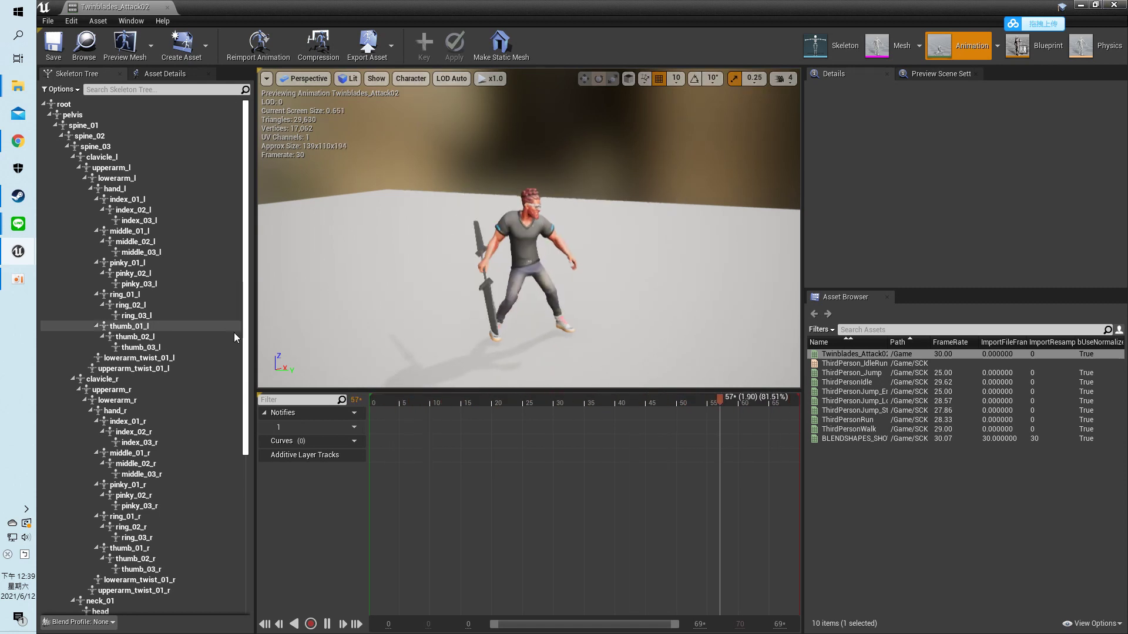
scroll(235, 440, "down", 10)
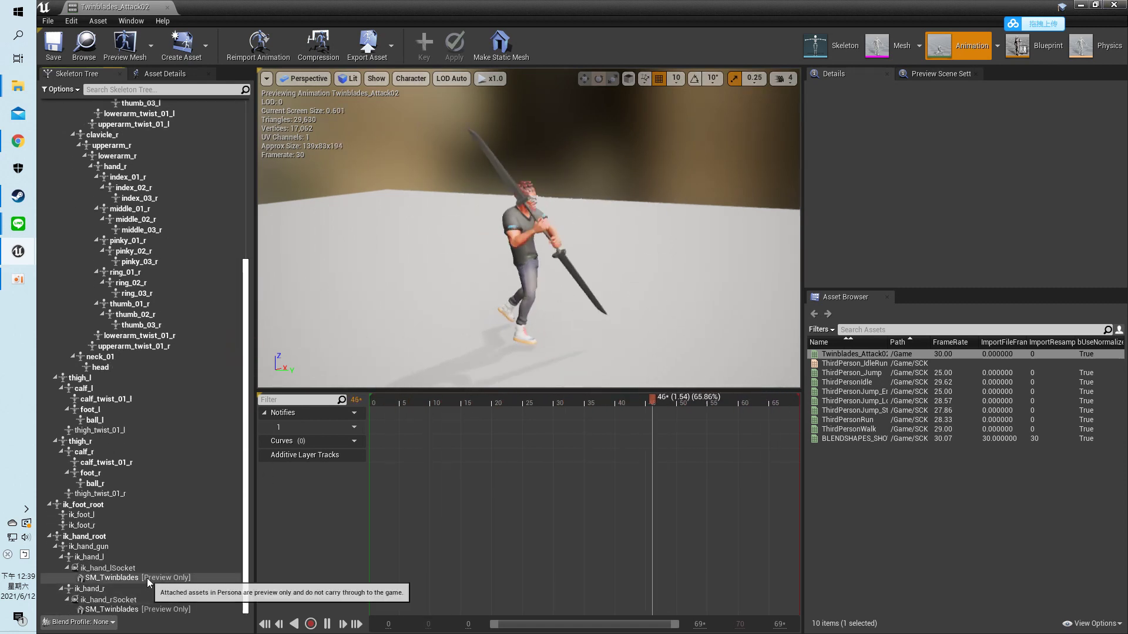
- Delete ik_hand_lSocket and ik_hand_rSocket, select the ik_hand_gun bone, and rewind to frame 0
left_click(116, 567)
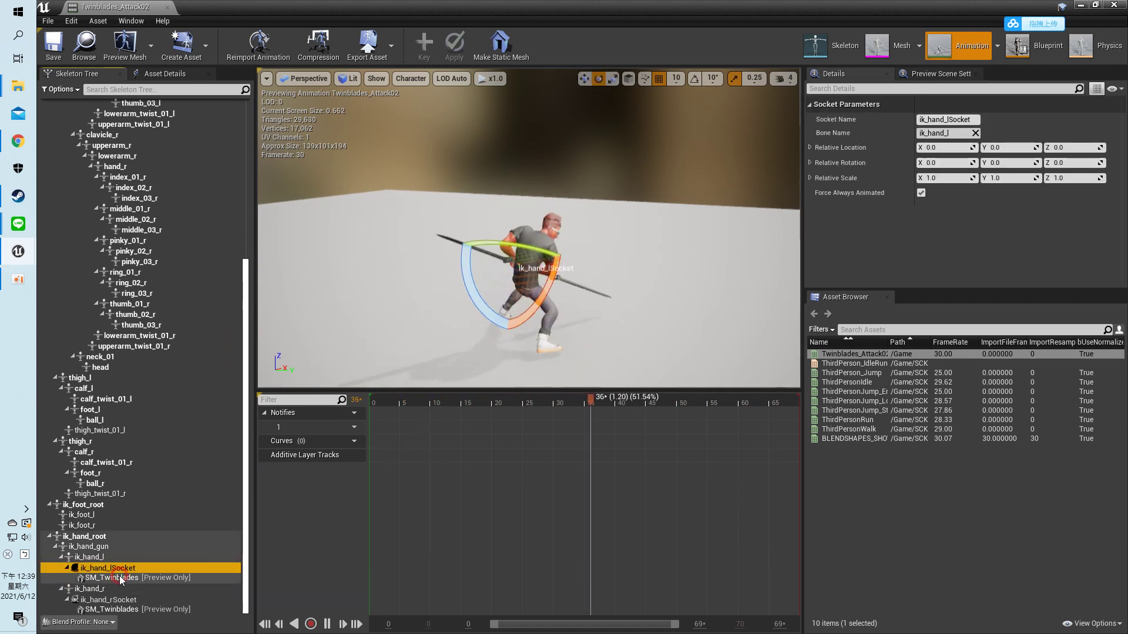
left_click(152, 600, "ctrl")
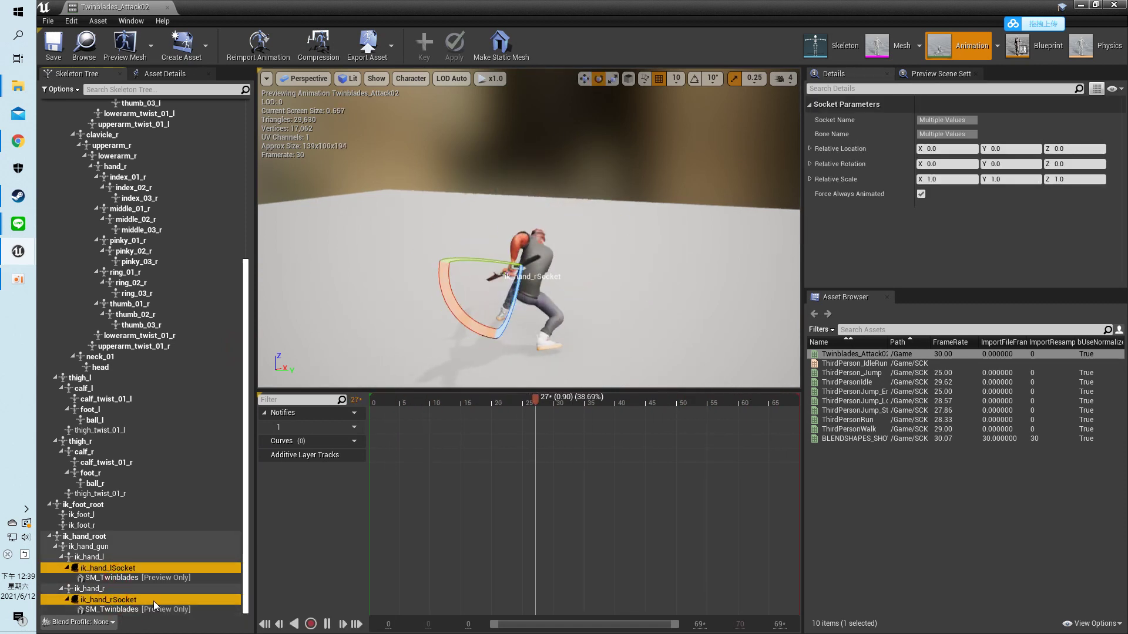
key("Delete")
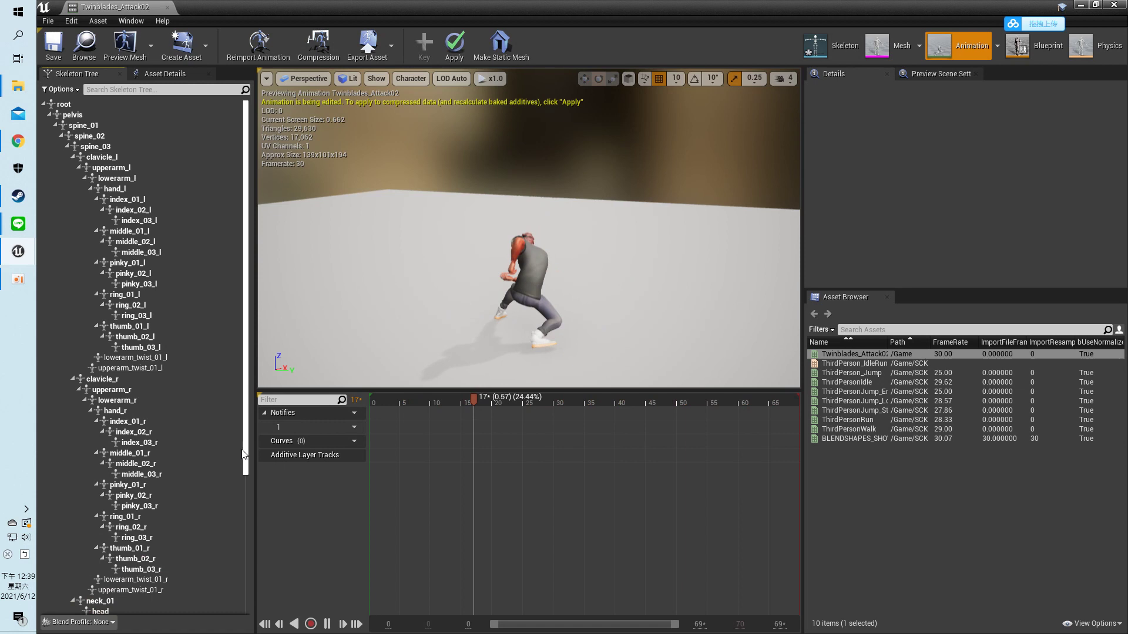
left_click_drag(242, 455, 241, 569)
left_click(94, 589)
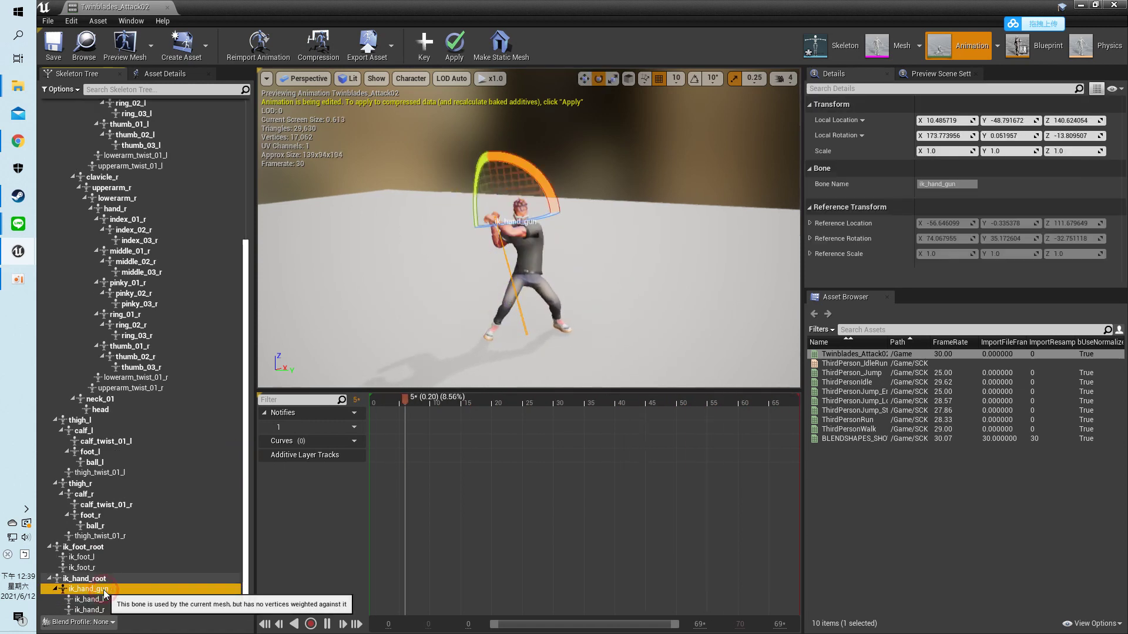
left_click_drag(496, 401, 333, 390)
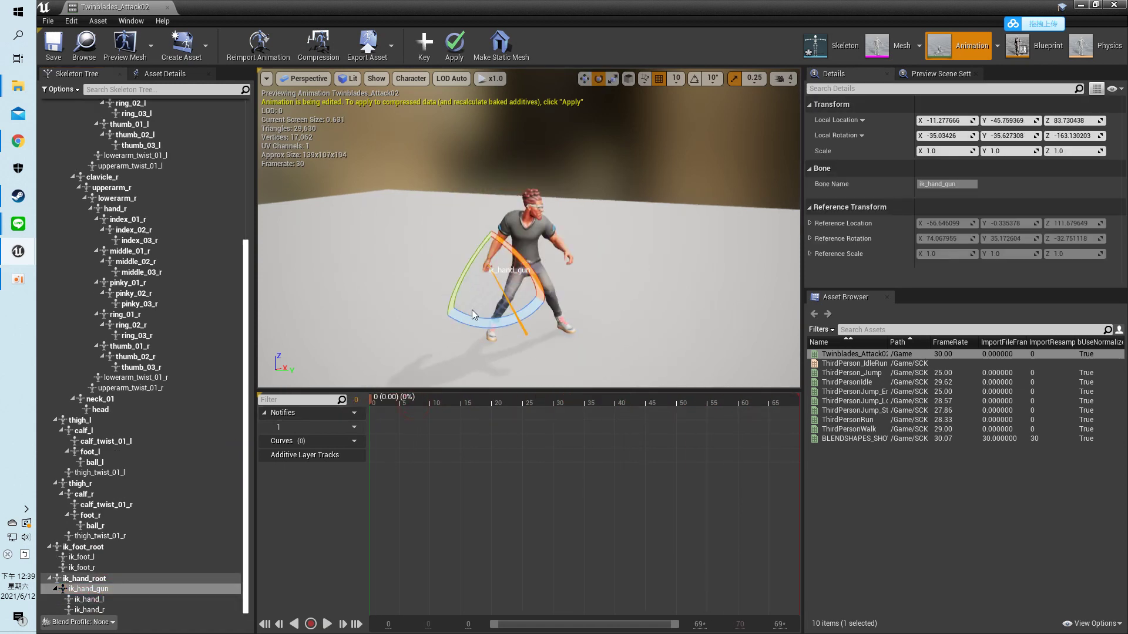
- Add a new socket to the ik_hand_gun bone
right_click(94, 589)
mouse_move(165, 527)
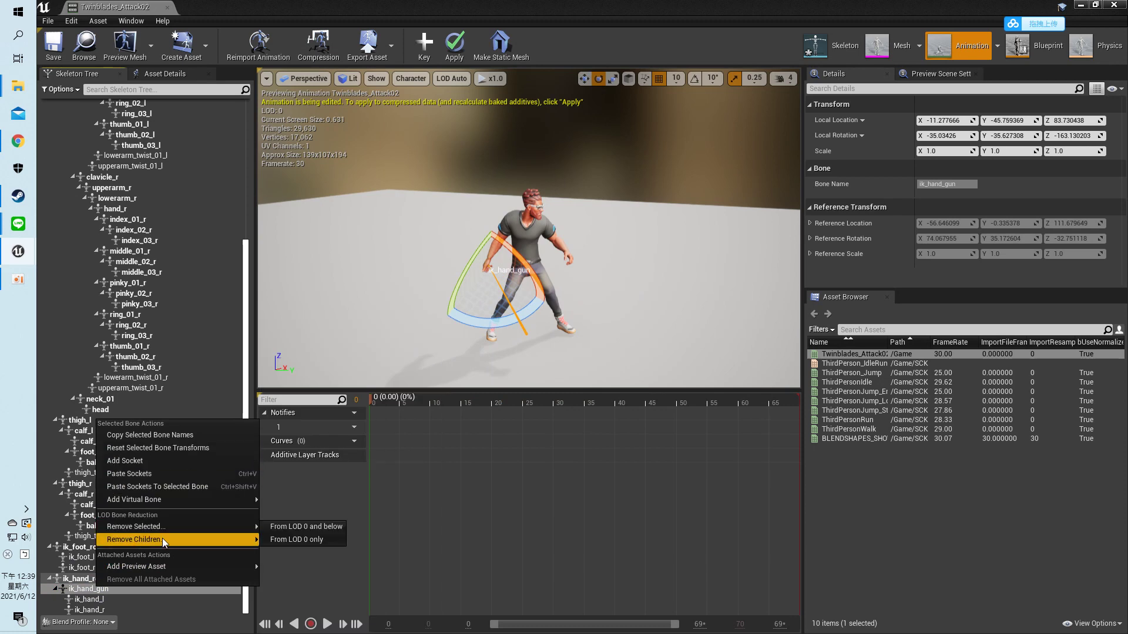
mouse_move(177, 566)
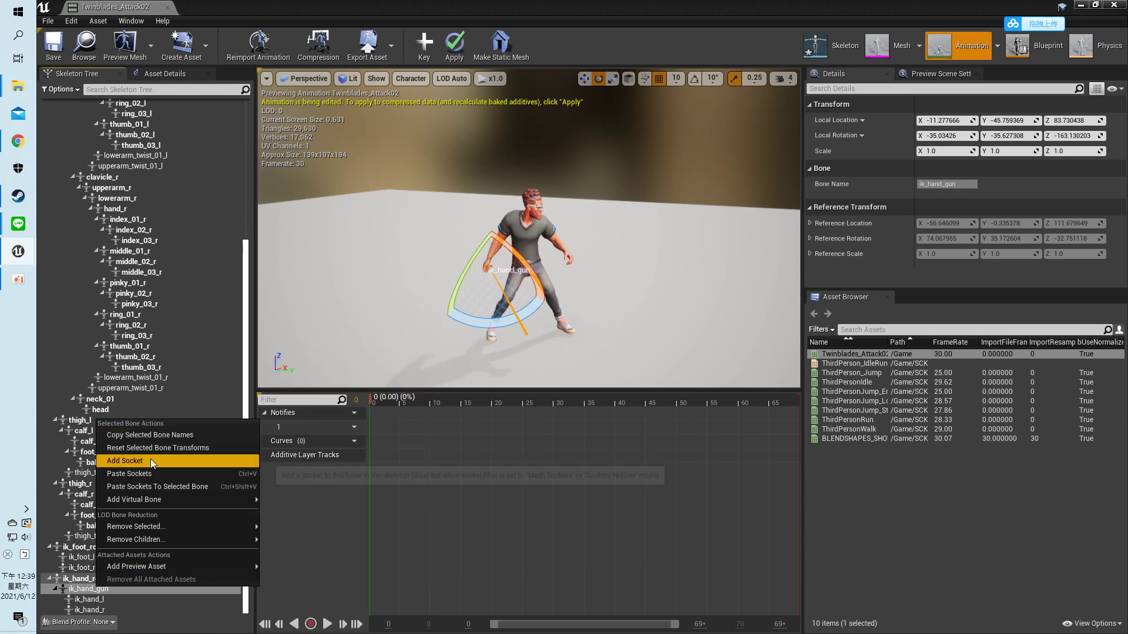
left_click(125, 461)
- Attach SM_Spear as the preview mesh on ik_hand_gunSocket
left_click(98, 612)
right_click(98, 612)
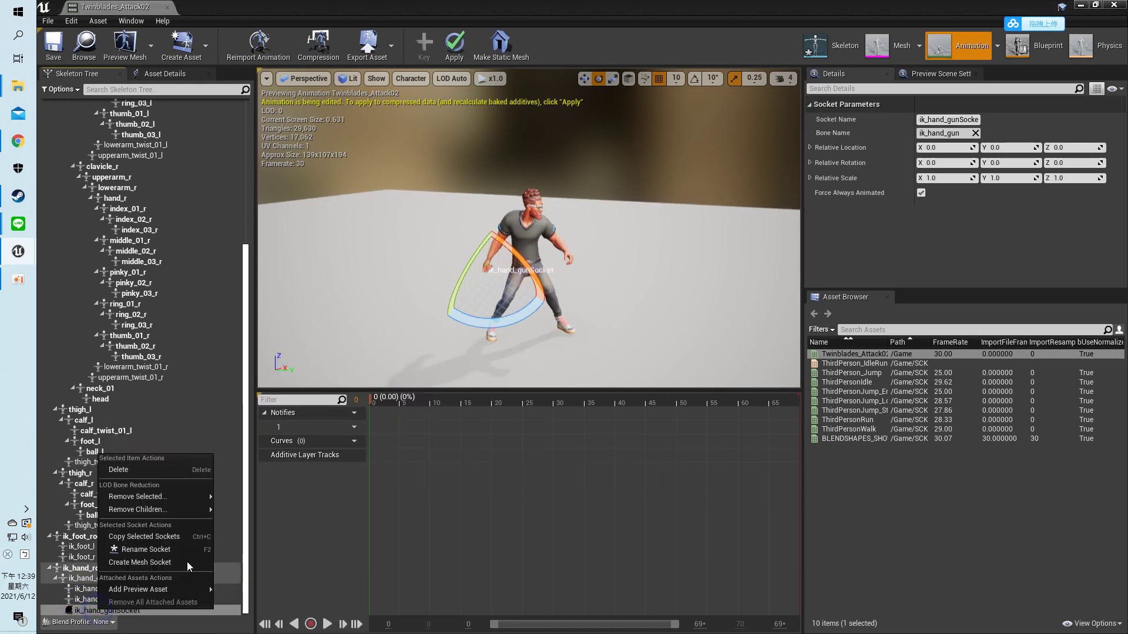
mouse_move(144, 499)
mouse_move(150, 589)
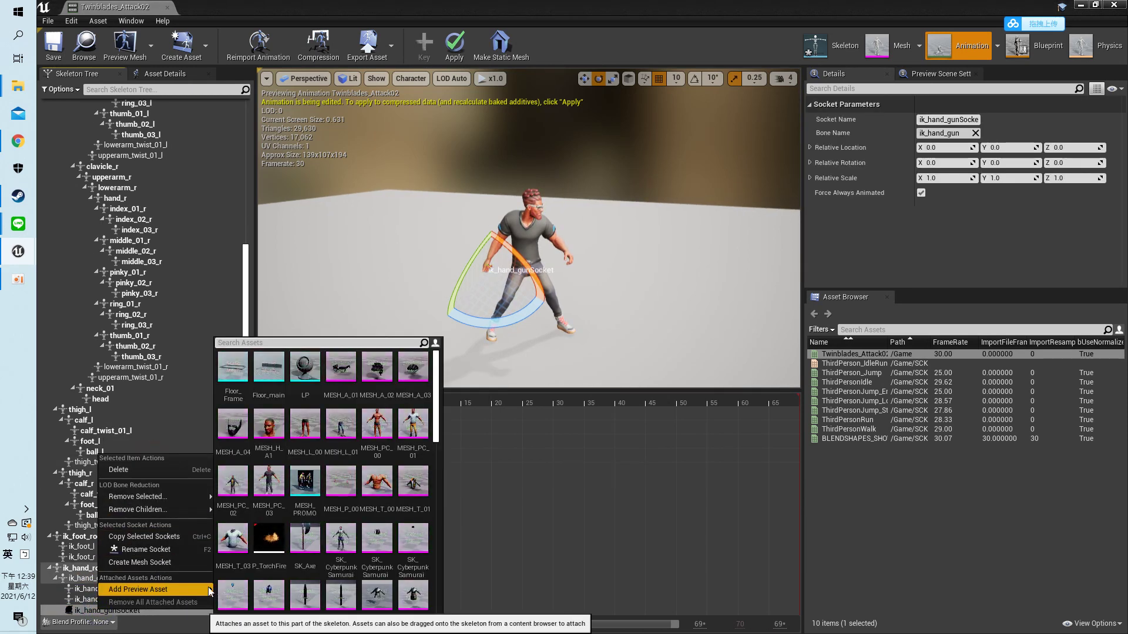
scroll(340, 479, "down", 5)
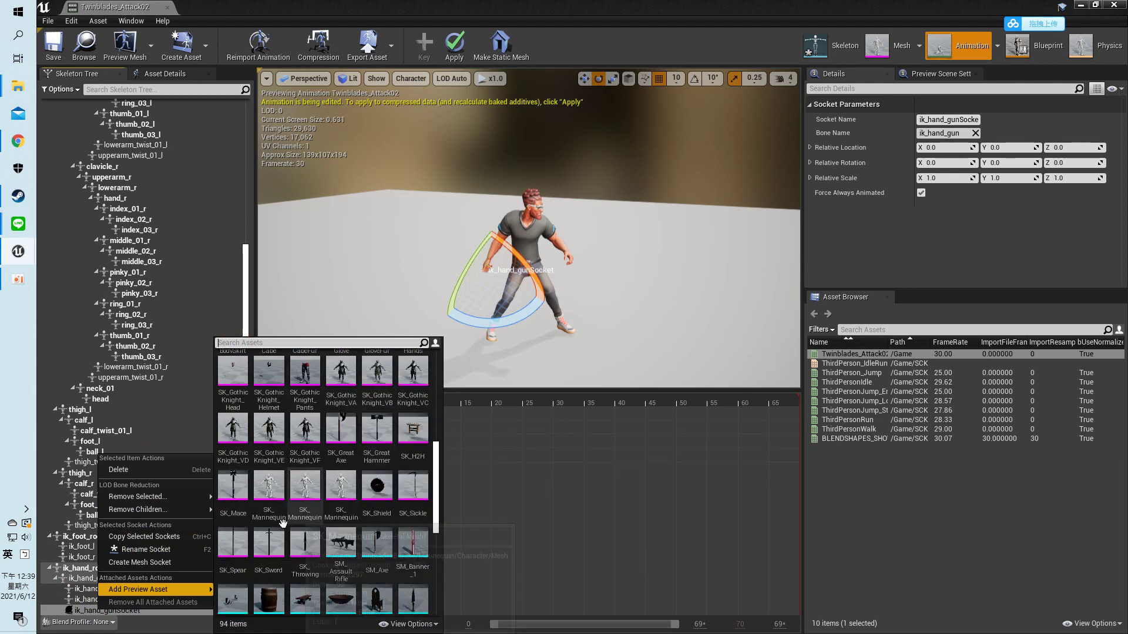
scroll(385, 517, "down", 4)
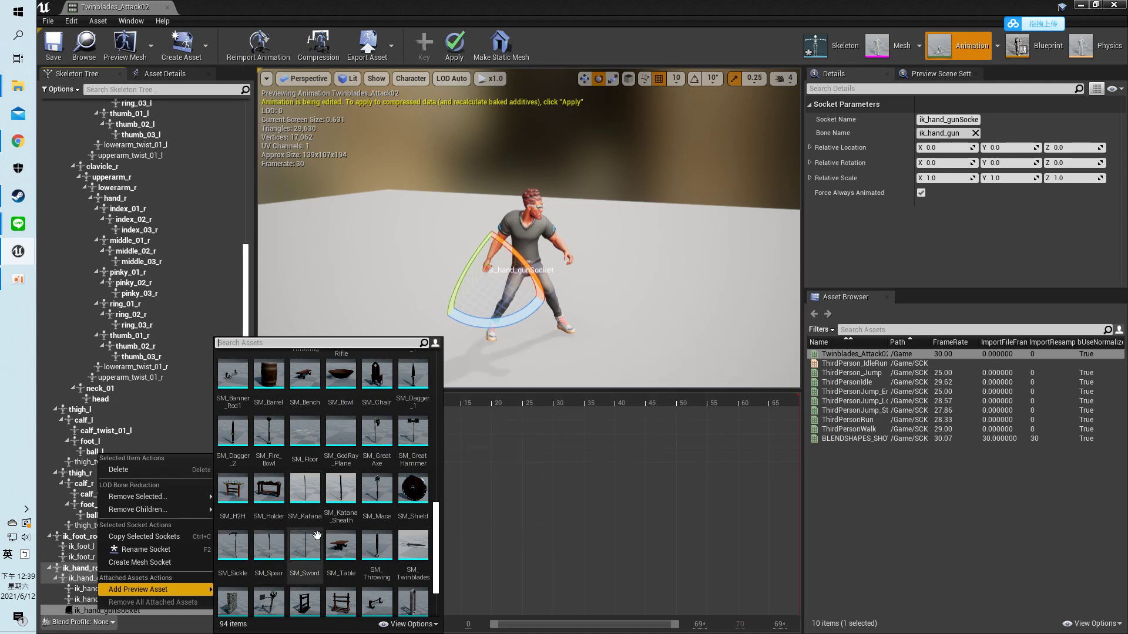
scroll(297, 531, "down", 2)
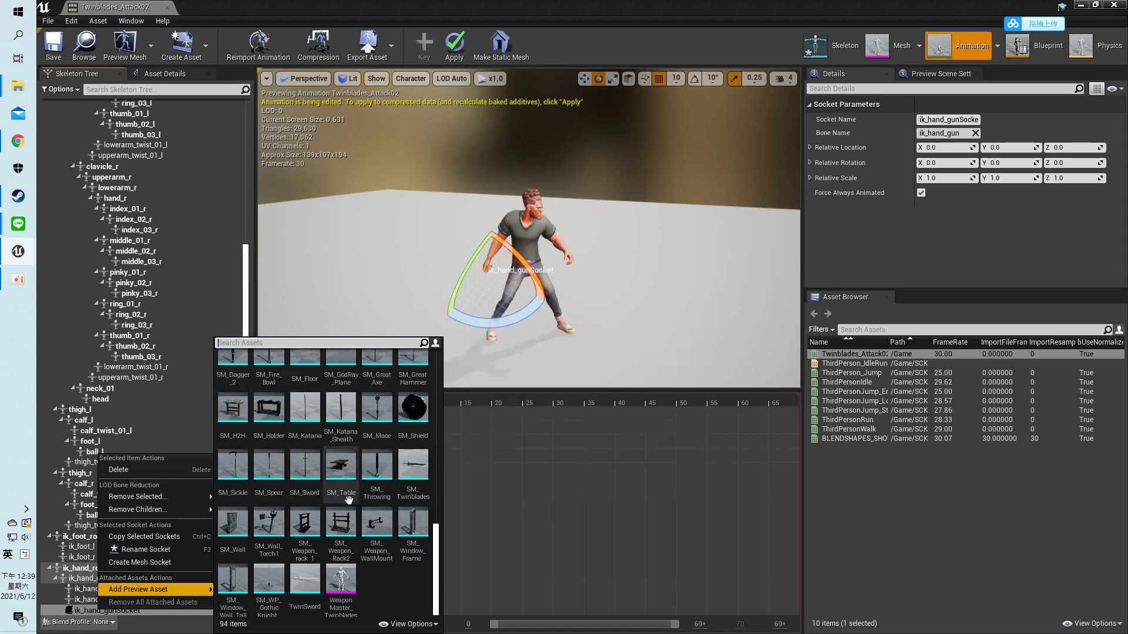
left_click(264, 474)
scroll(464, 318, "up", 2)
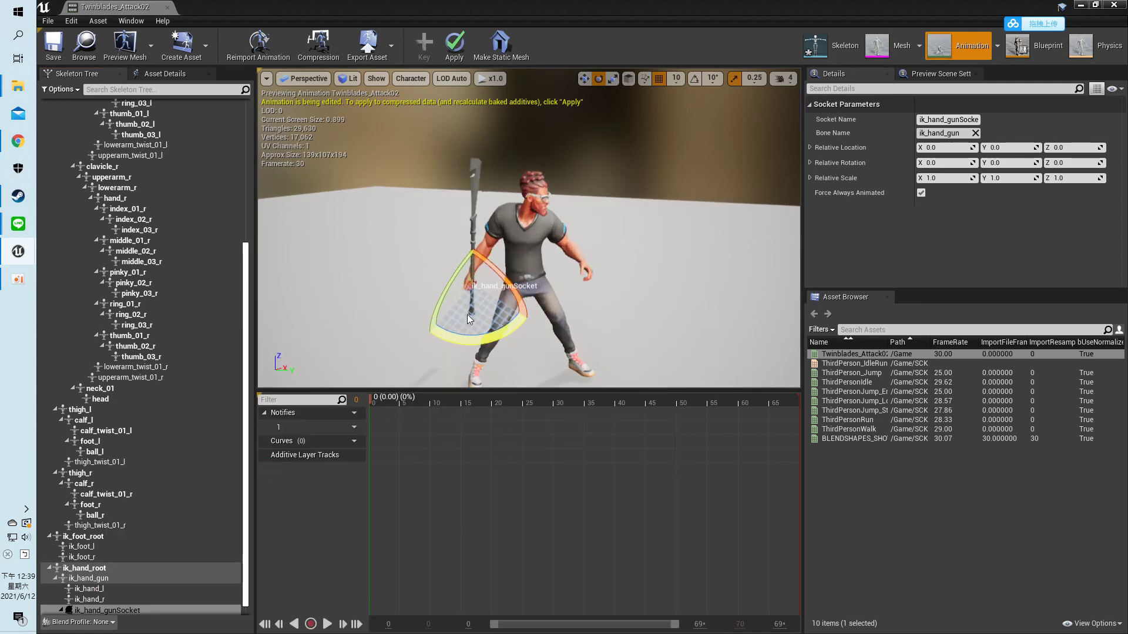
- With rotation snapping on, rotate ik_hand_gunSocket so the spear points down-left
left_click_drag(474, 320, 381, 308, "alt")
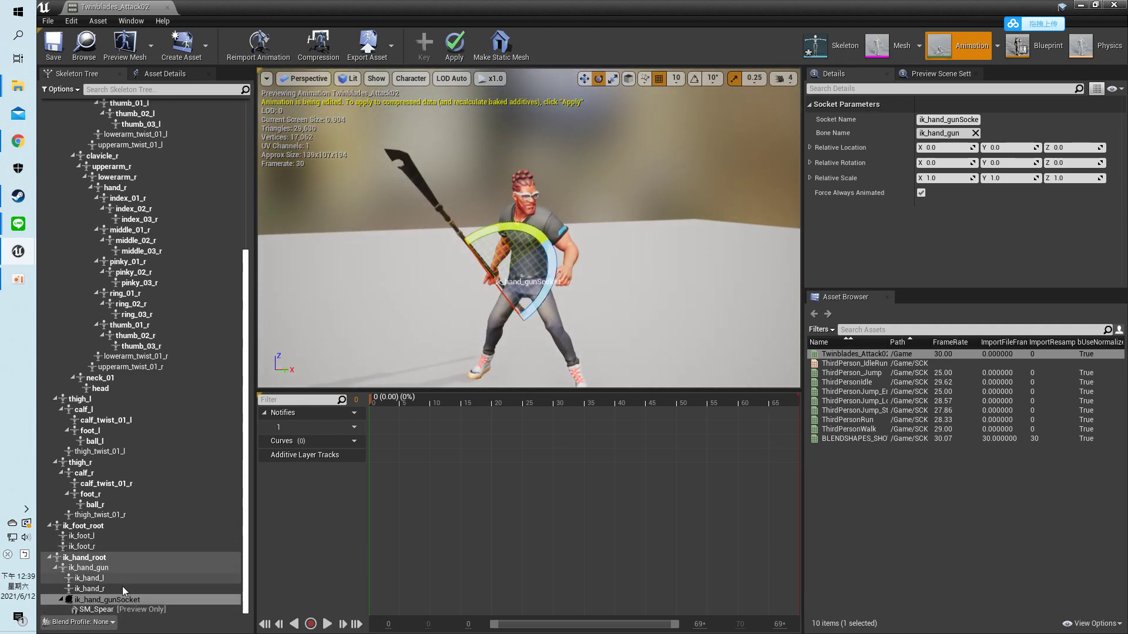
scroll(117, 594, "down", 1)
left_click(195, 597)
left_click_drag(491, 229, 576, 226)
key("ctrl+z")
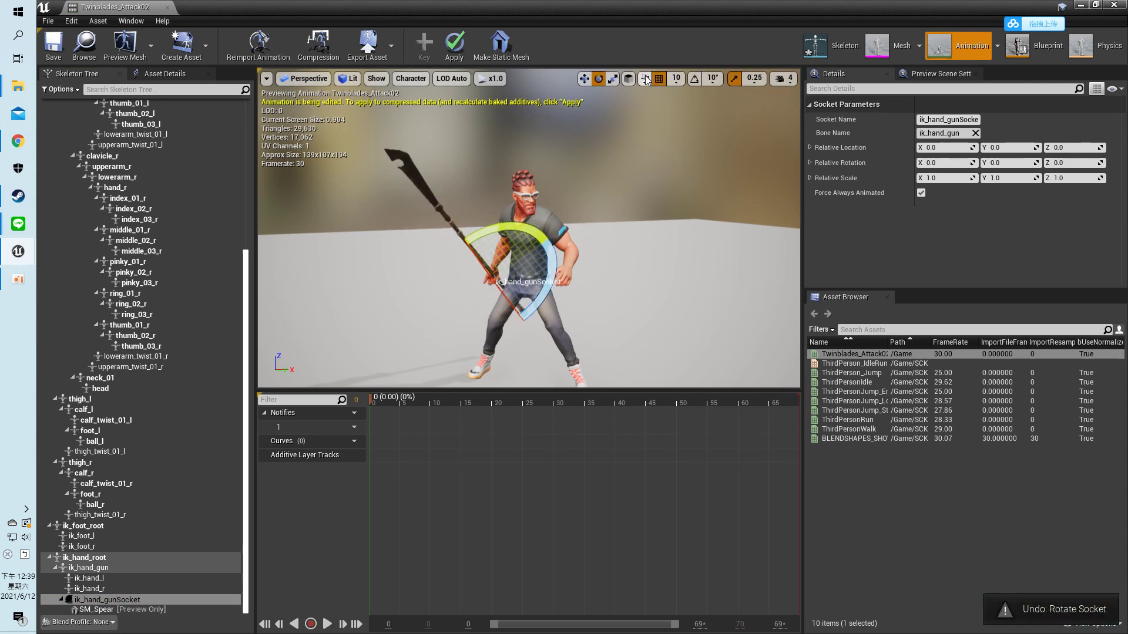
left_click(695, 78)
left_click_drag(516, 227, 514, 333)
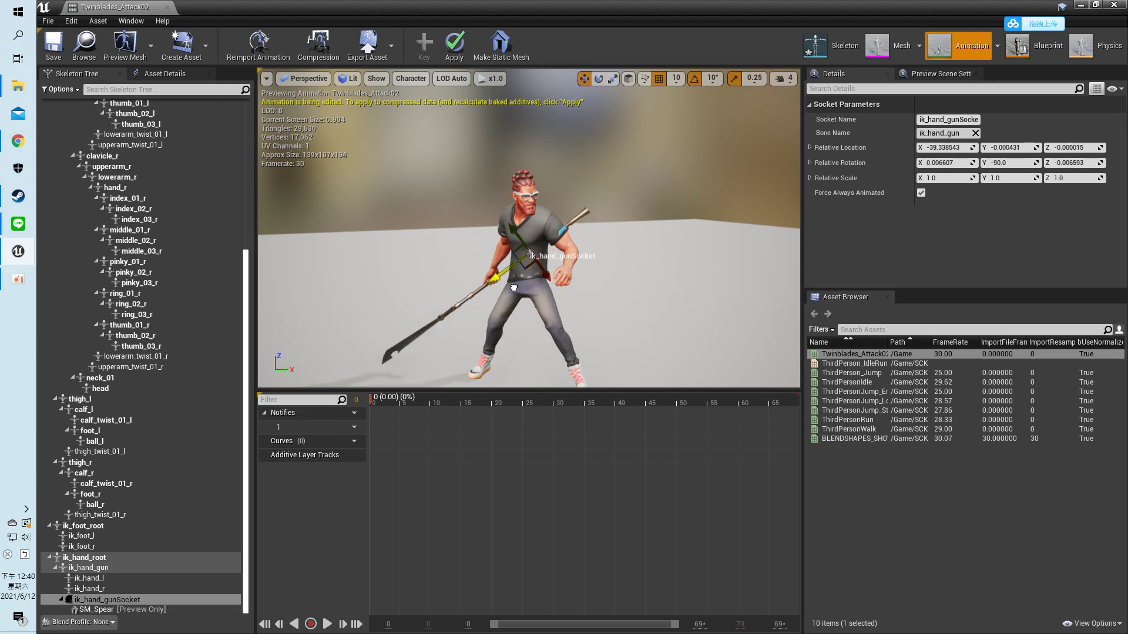
- Raise the spear slightly along the socket's Z axis, checked from the character's right side
scroll(522, 288, "up", 3)
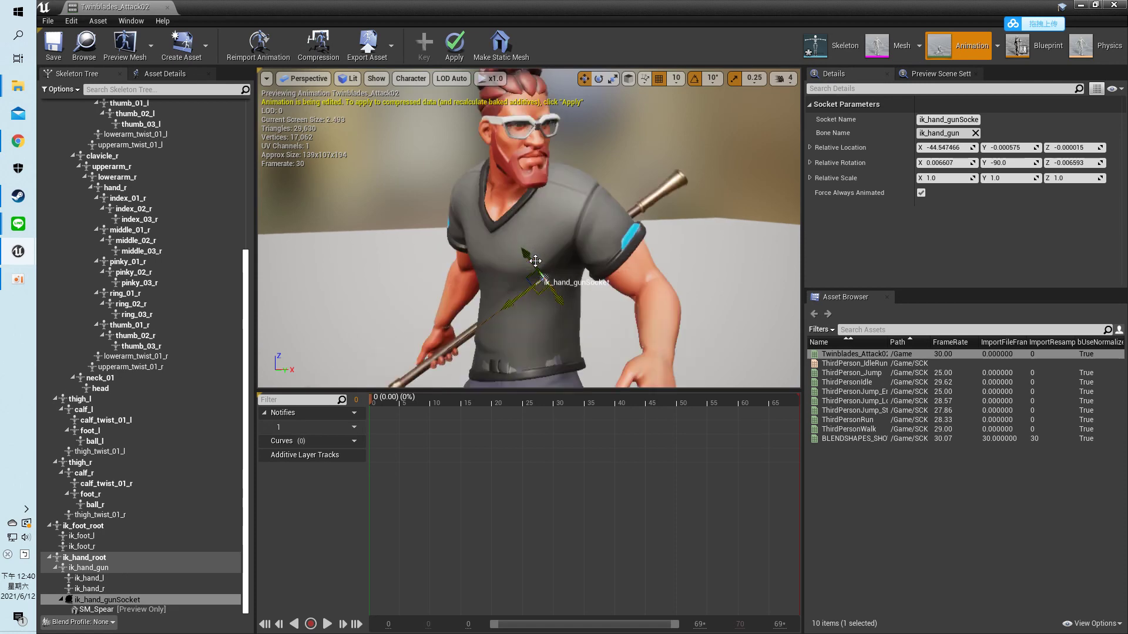
scroll(493, 317, "up", 5)
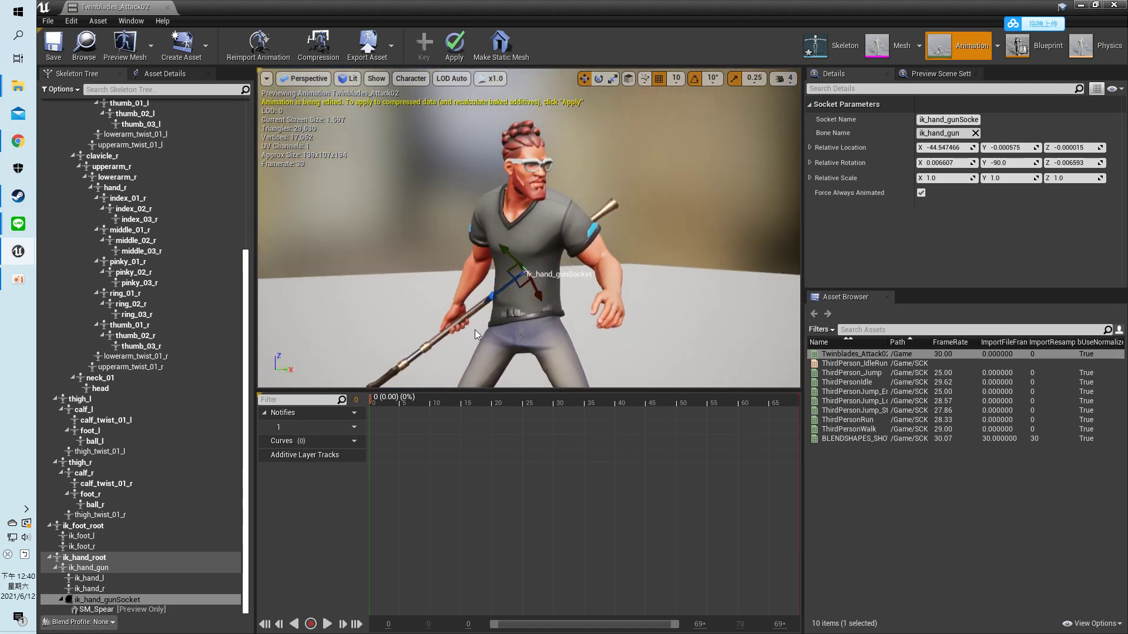
scroll(451, 299, "up", 3)
right_click_drag(451, 300, 393, 347)
scroll(518, 269, "down", 4)
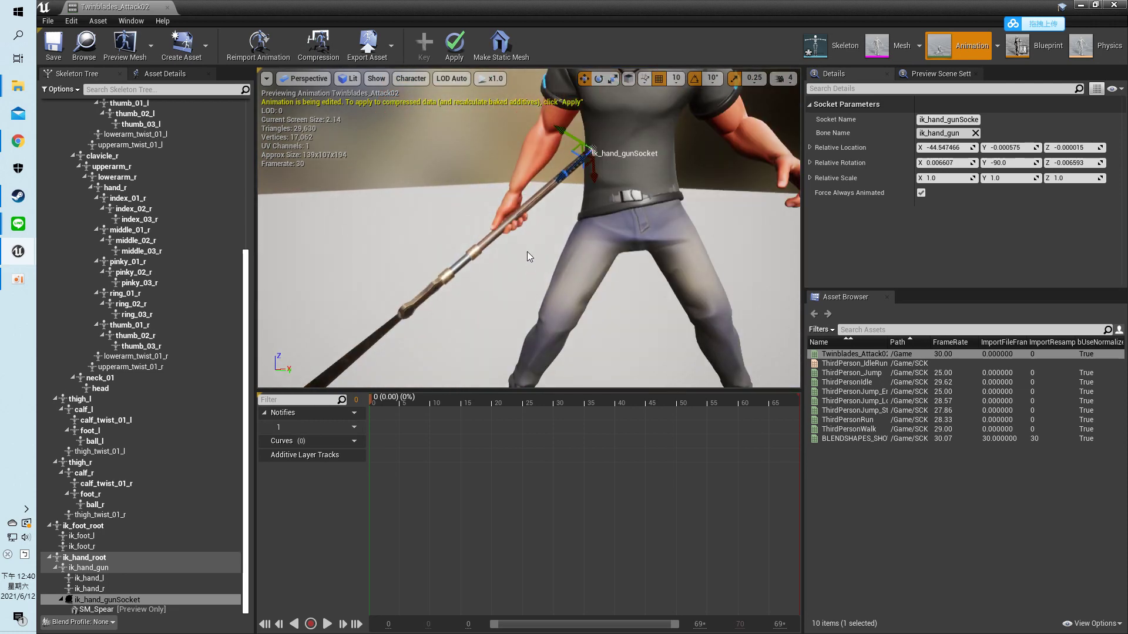
scroll(529, 258, "up", 6)
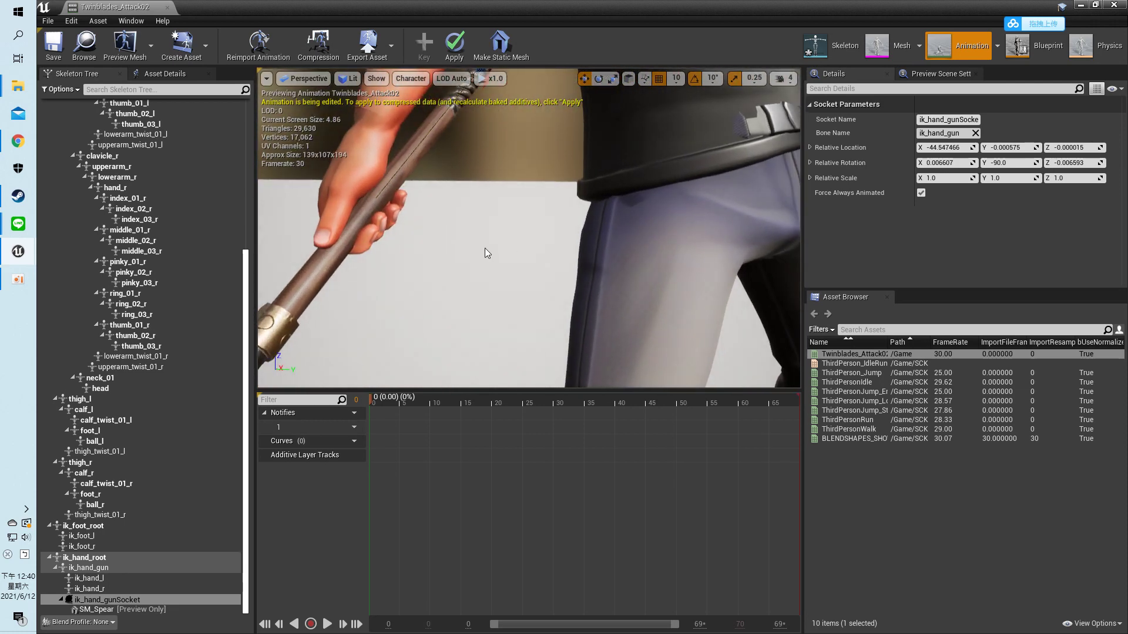
scroll(487, 253, "down", 5)
left_click_drag(486, 254, 658, 249, "alt")
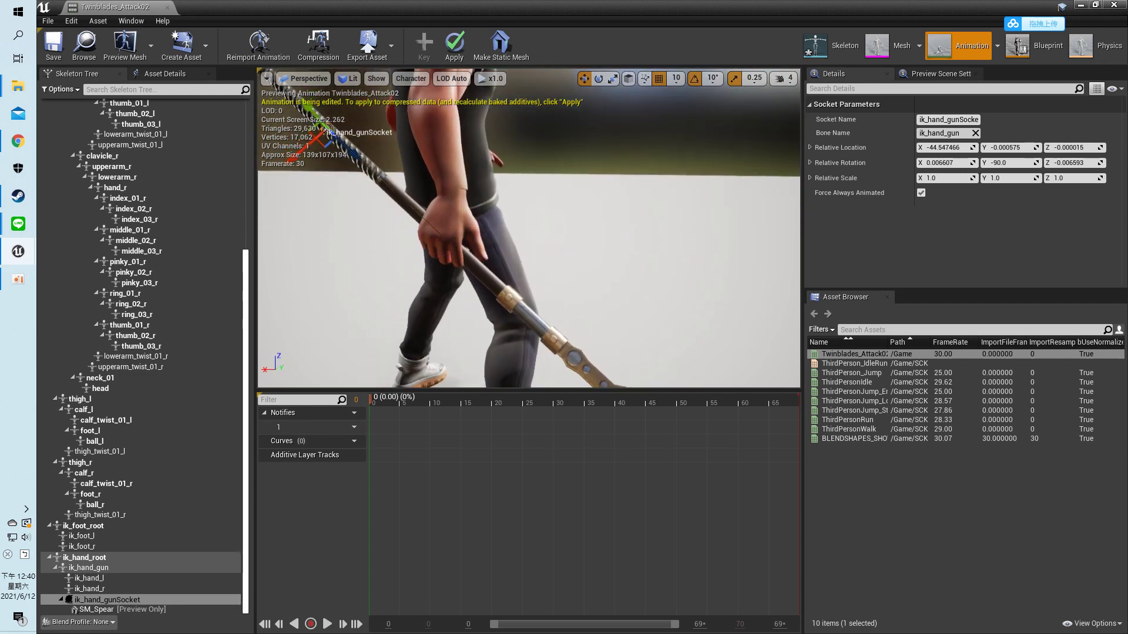
left_click_drag(292, 166, 206, 159)
- Rotate the socket in 90° steps to about -180, 90, 0 so the spear hangs down
left_click_drag(640, 176, 641, 199, "alt")
scroll(680, 205, "down", 5)
left_click_drag(751, 228, 704, 228, "alt")
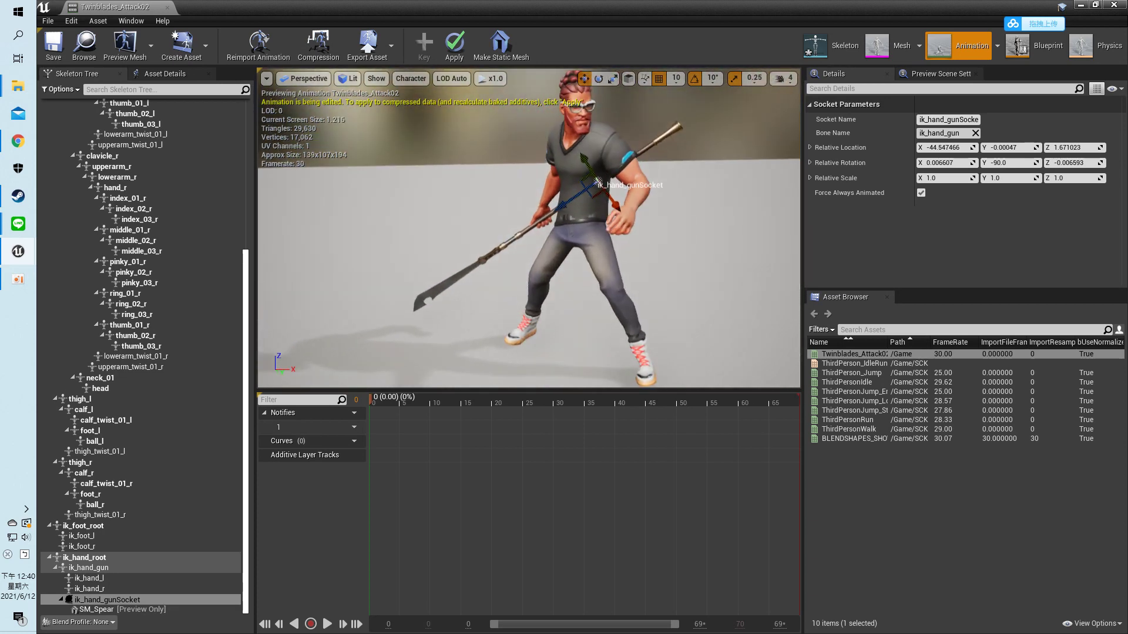
right_click_drag(745, 219, 727, 222)
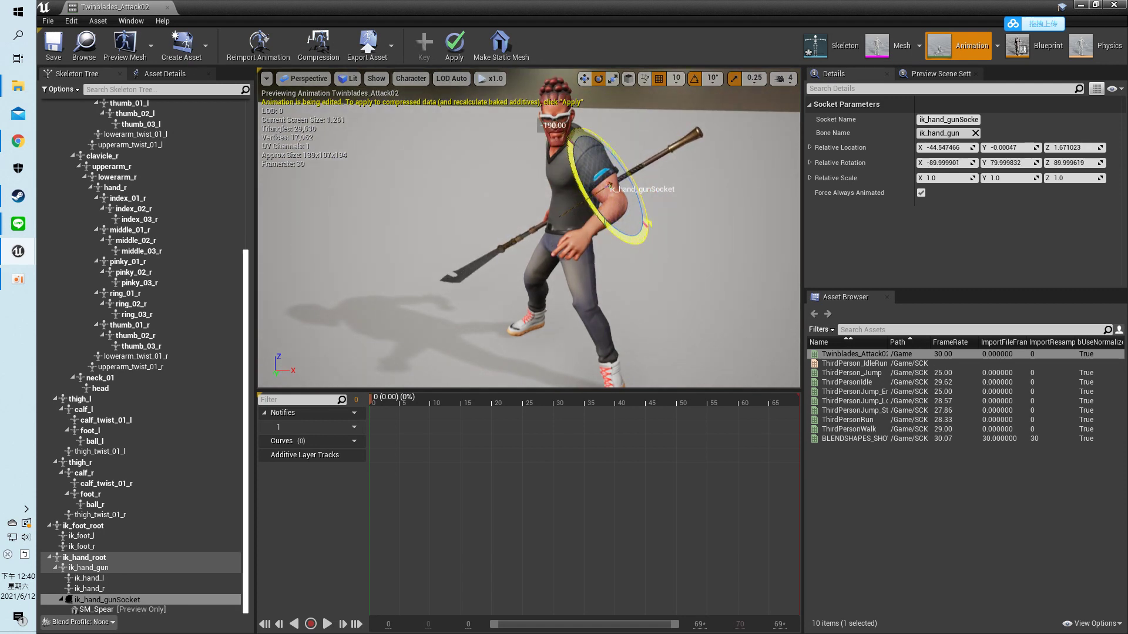
scroll(598, 263, "down", 3)
left_click_drag(609, 332, 793, 313, "alt")
- Play Twinblades_Attack02 with the spear, scrub to frame 18, and orbit around the character
key("r")
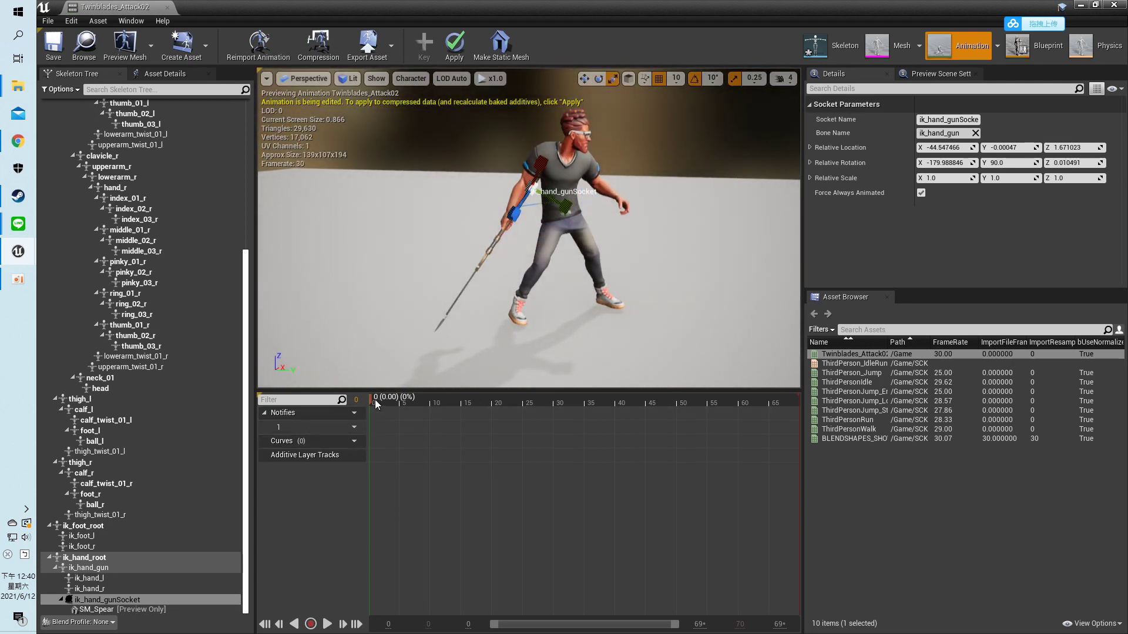
key("space")
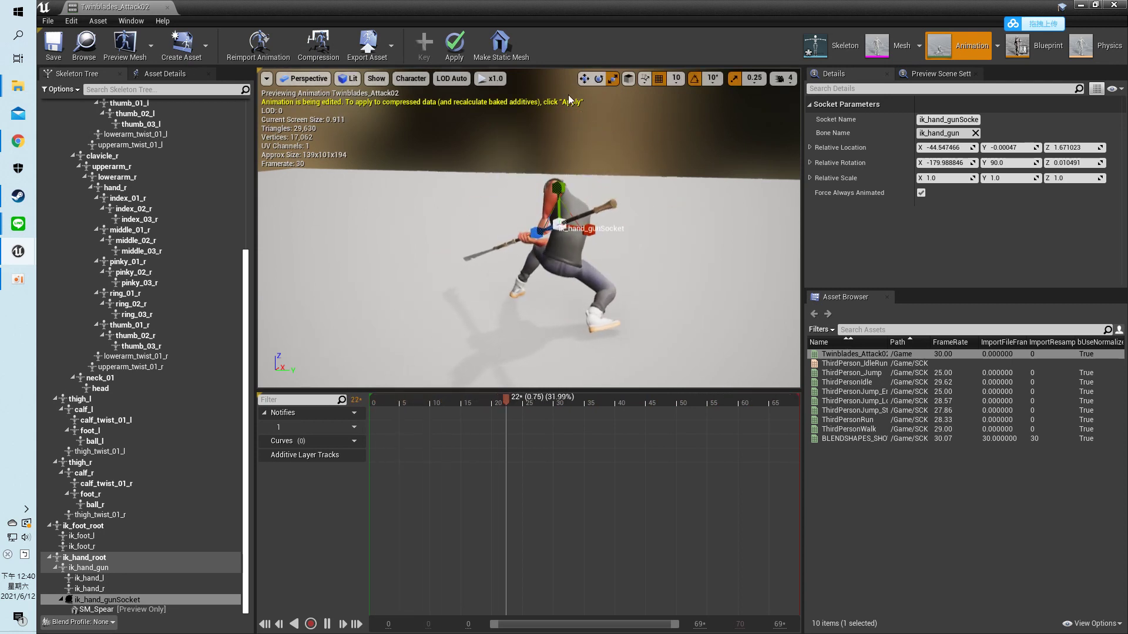
left_click(633, 264)
left_click_drag(409, 398, 866, 467)
mouse_move(664, 323)
left_mouse_down("alt")
mouse_move(499, 320)
mouse_move(793, 328)
mouse_move(482, 326)
mouse_move(660, 326)
left_mouse_up("alt")
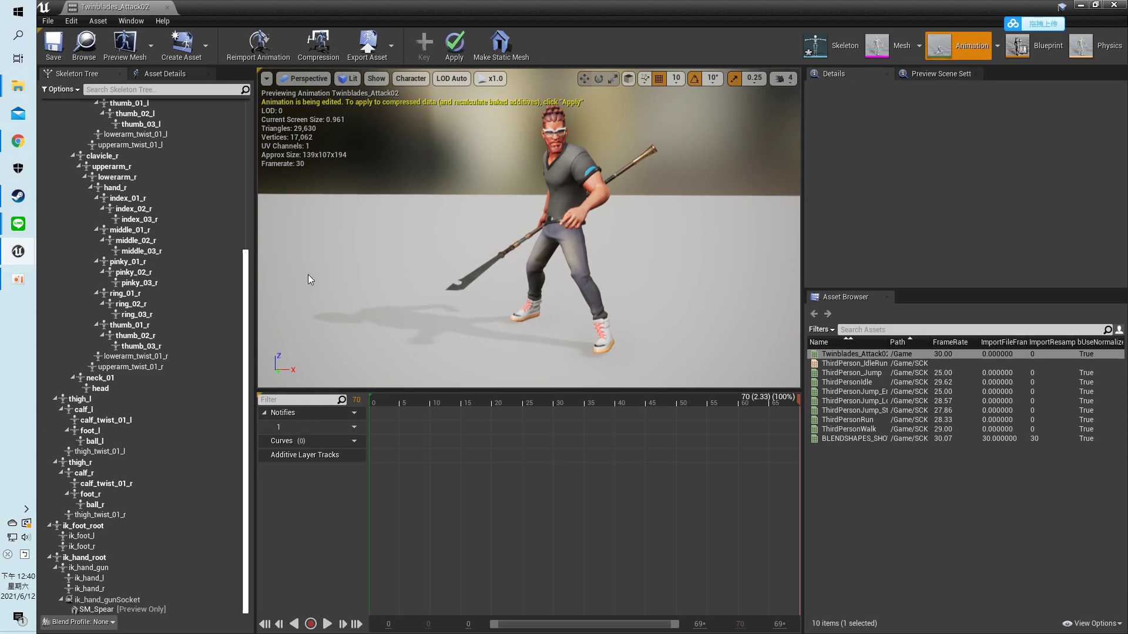
- Close the Twinblades_Attack02 editor tab to get back to the level editor's Content Browser
left_click(1115, 7)
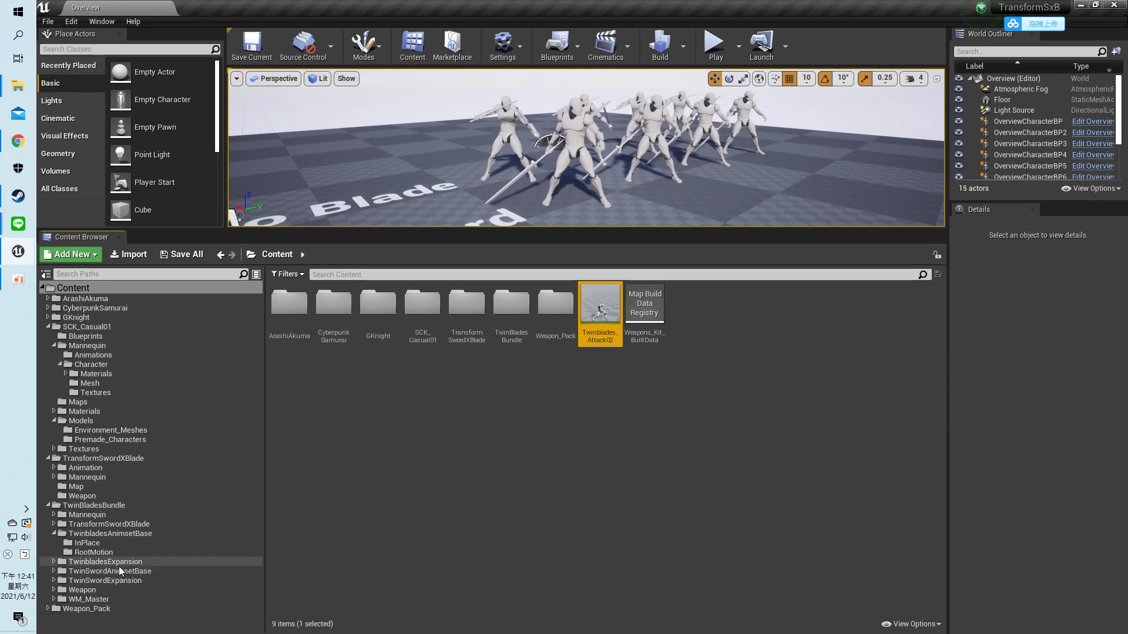
- In TwinbladesExpansion's Battle/Root folder, select all 20 animations from Twinblades_Air_Attack_1 to Twinblades_Idle
left_click(54, 562)
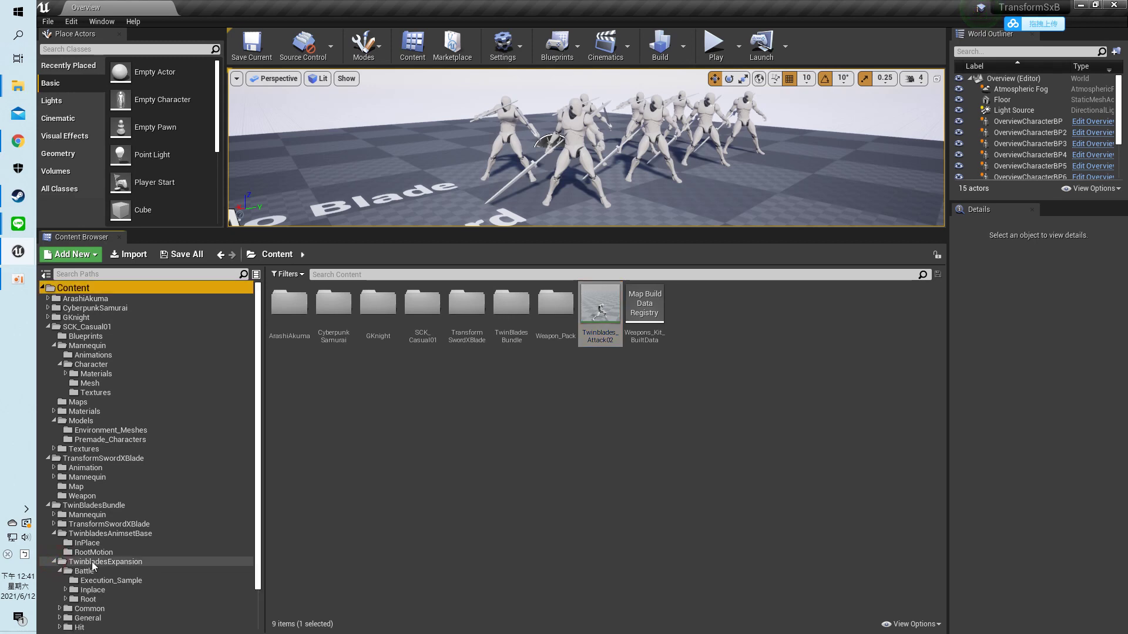
left_click(88, 599)
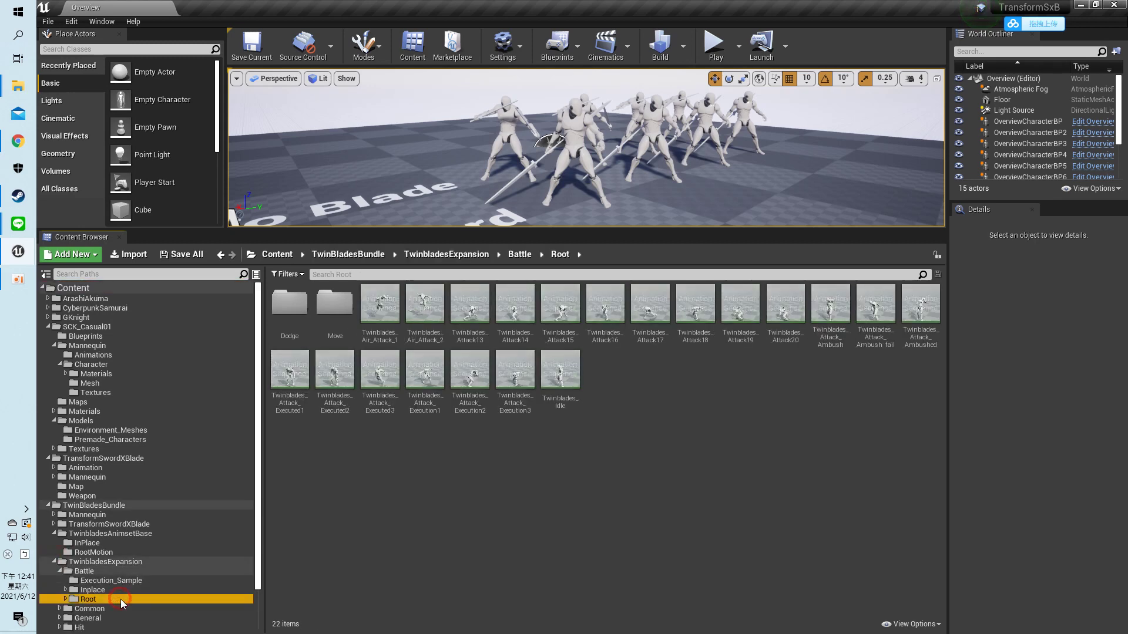
left_click(396, 307)
left_click(561, 376, "shift")
right_click(564, 381)
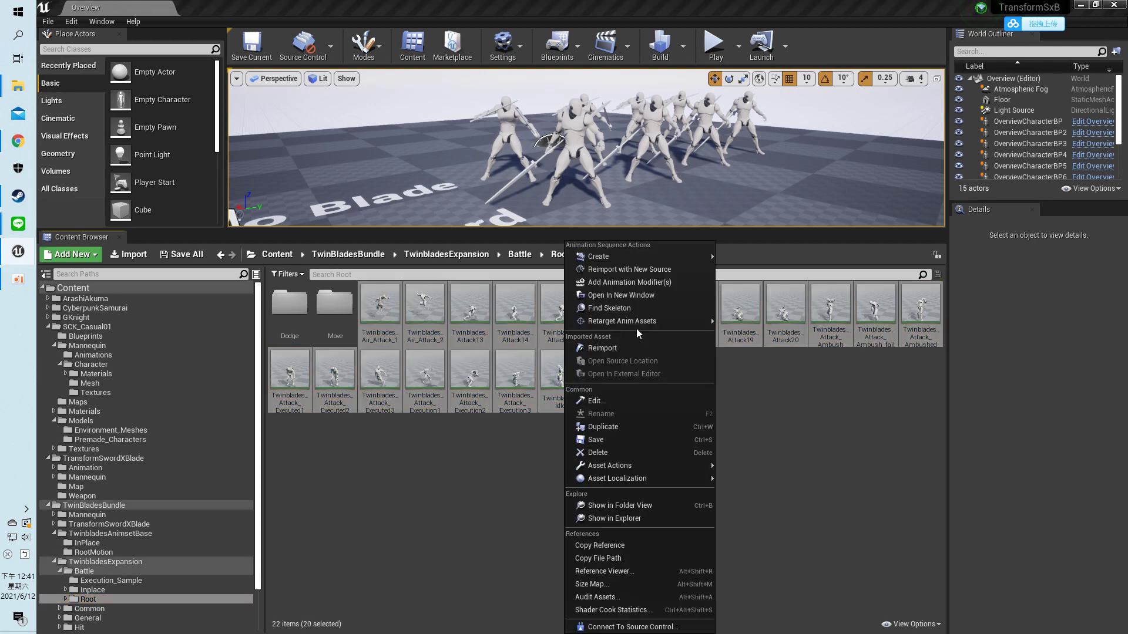
left_click(739, 306)
left_click(380, 304)
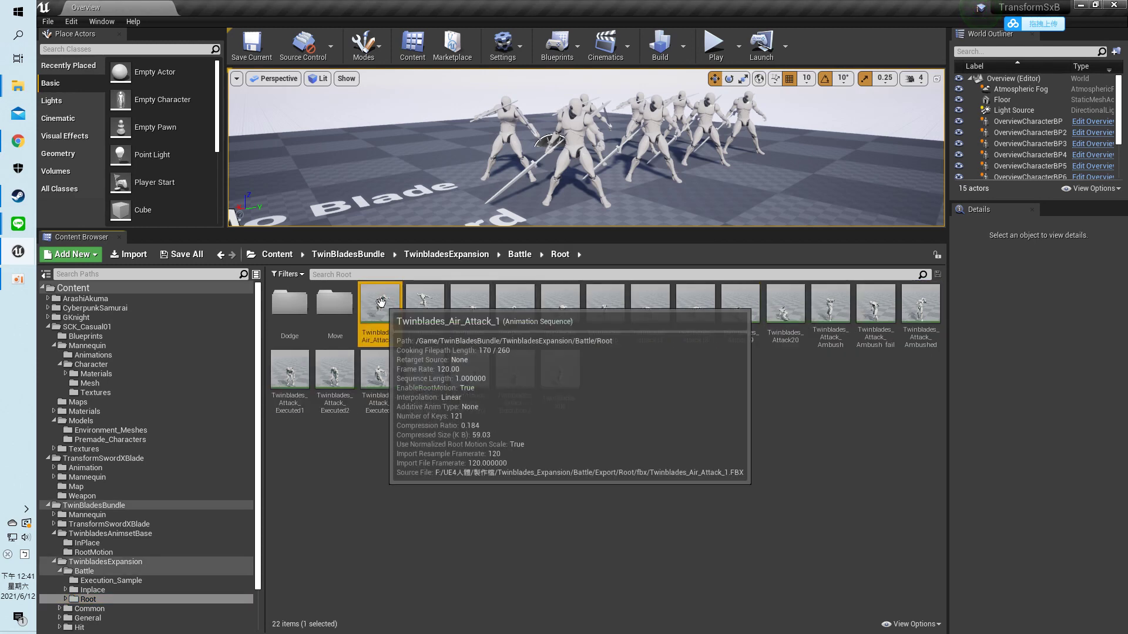
left_click(555, 372, "shift")
- Duplicate the 20 animations and retarget the copies to the SCK_Casual01 mannequin skeleton
right_click(555, 372)
mouse_move(605, 317)
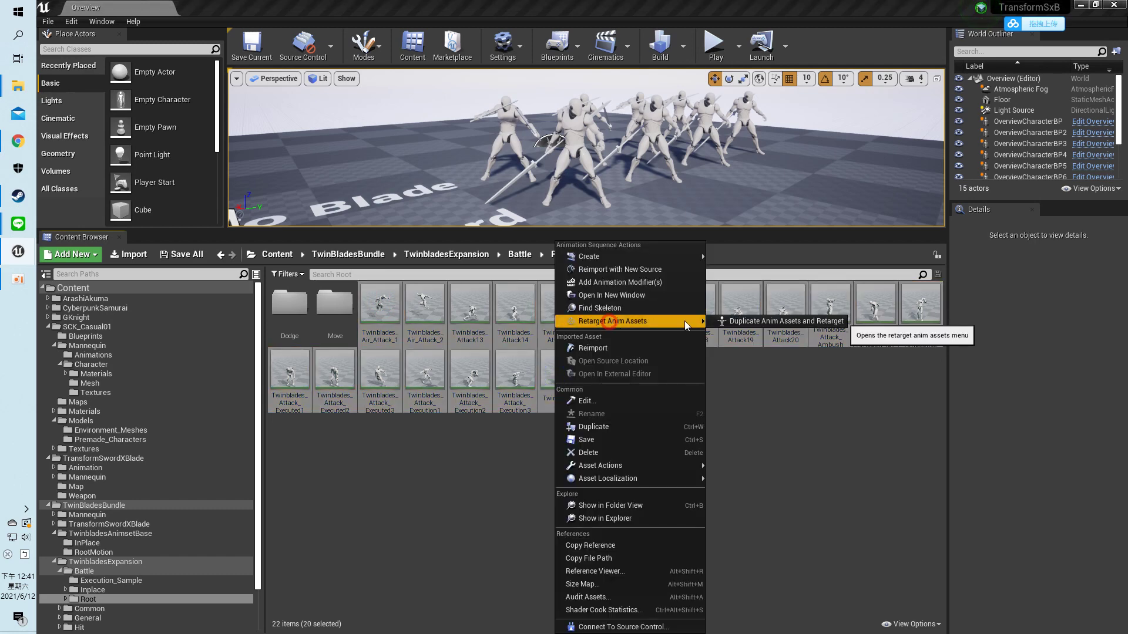
left_click(786, 321)
left_click(355, 267)
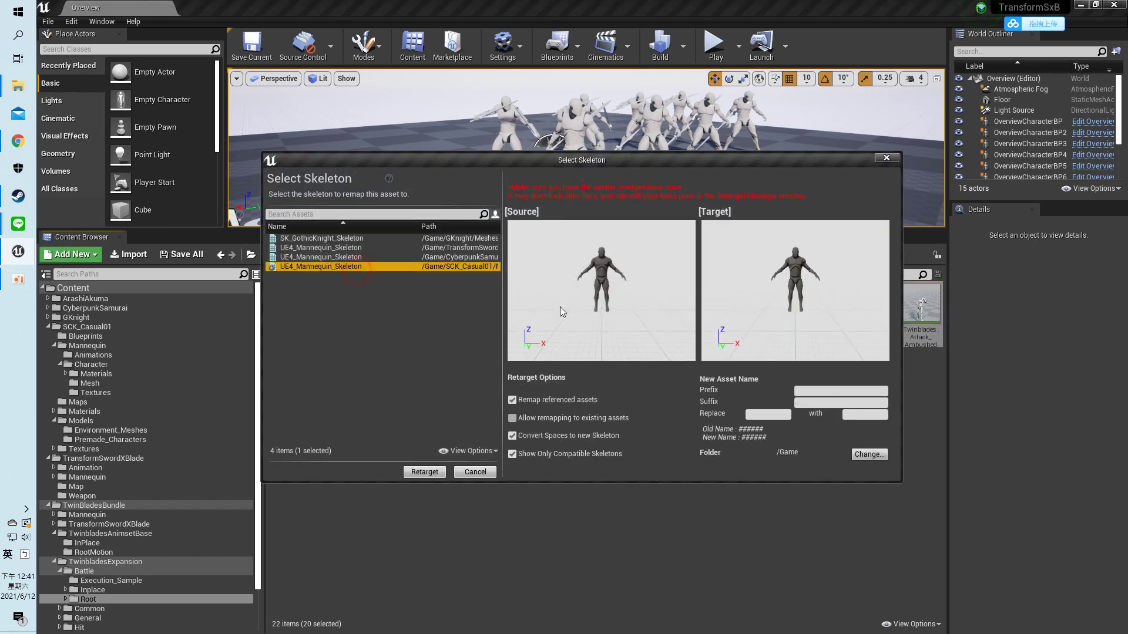
left_click(433, 471)
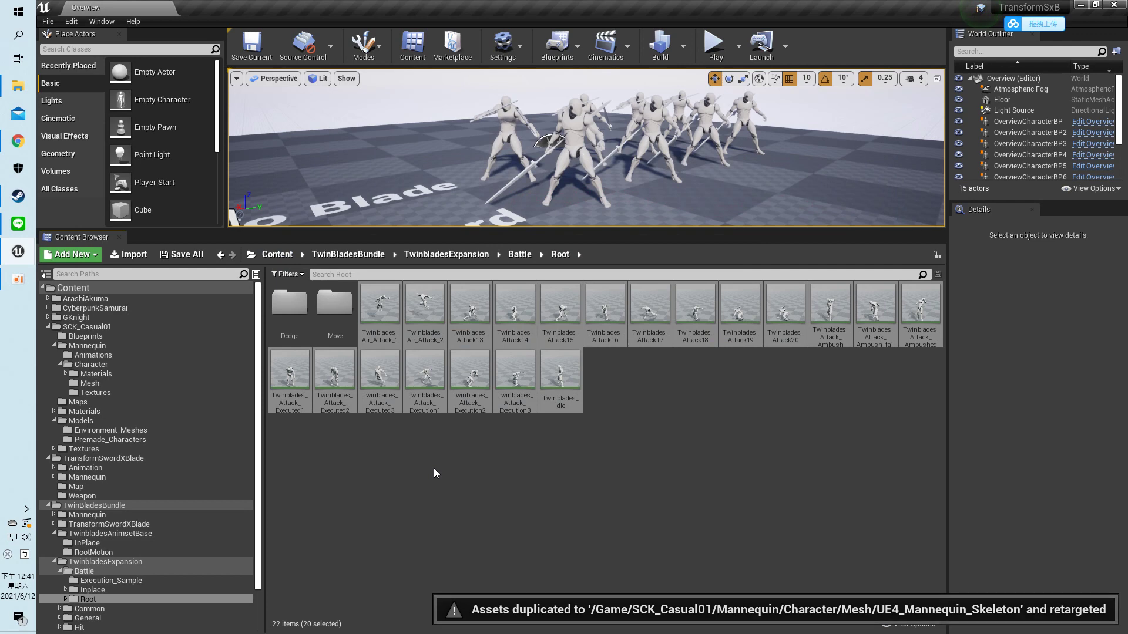
- Save all the new retargeted animations, then clear the selection and collapse SCK_Casual01
left_click(187, 252)
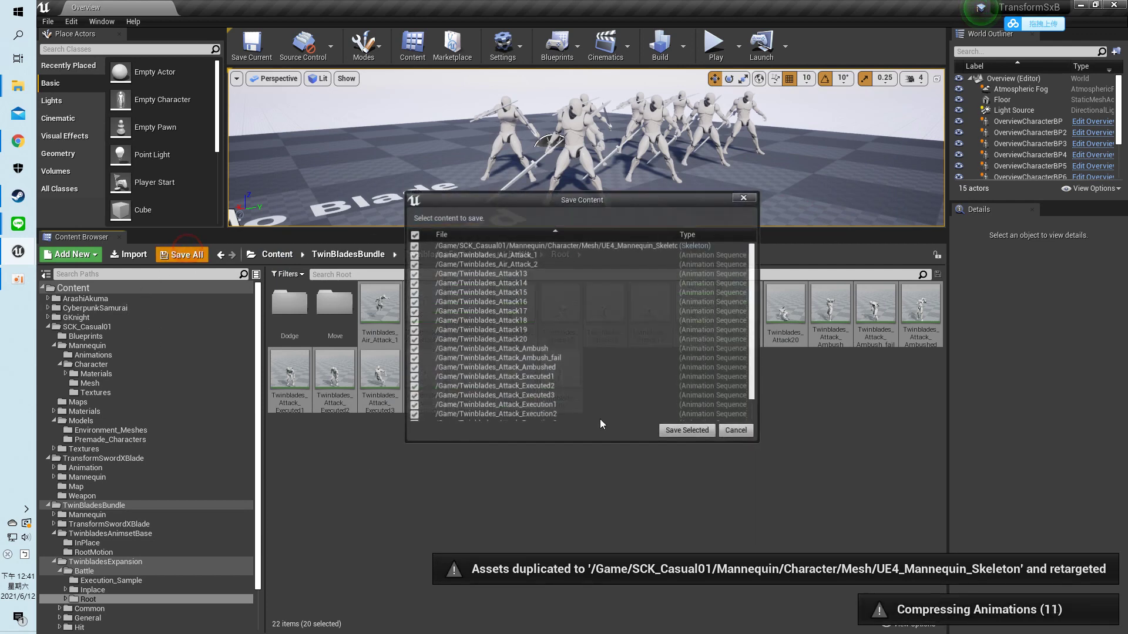
left_click(688, 430)
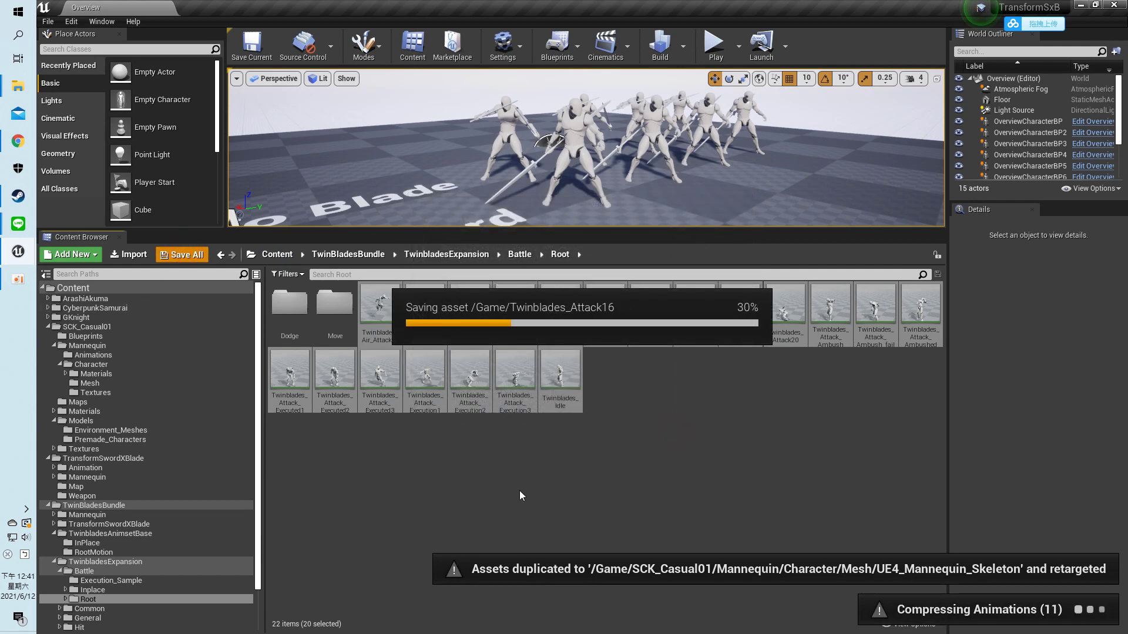
left_click(481, 513)
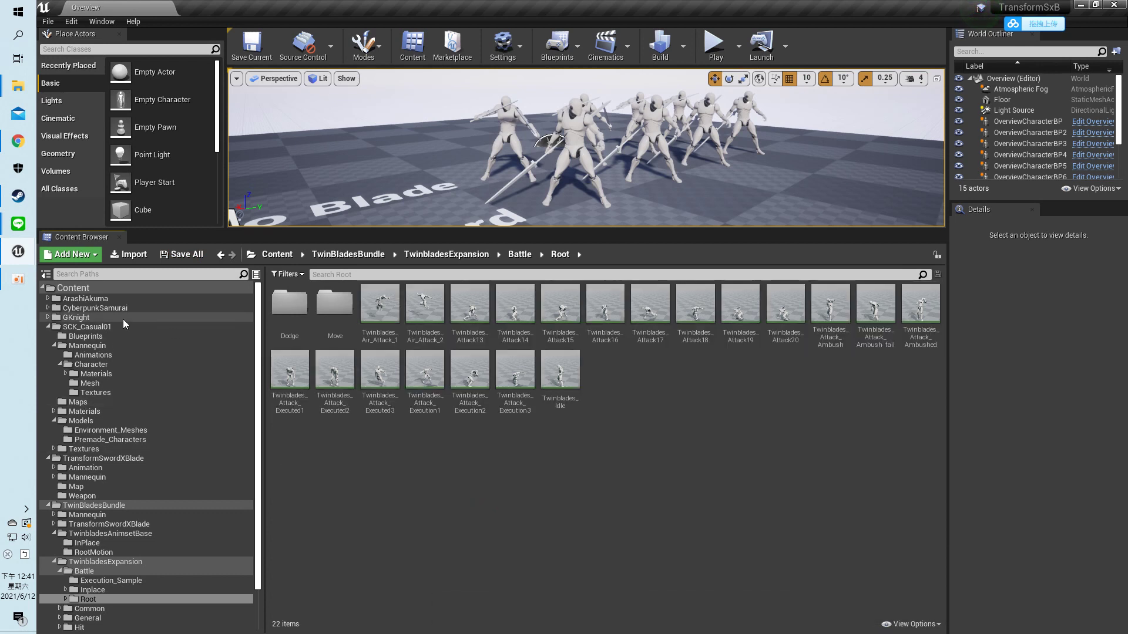
left_click(49, 326)
- Open the retargeted Twinblades_Air_Attack_1 from Content and set its preview mesh to MESH_P_00
left_click(131, 288)
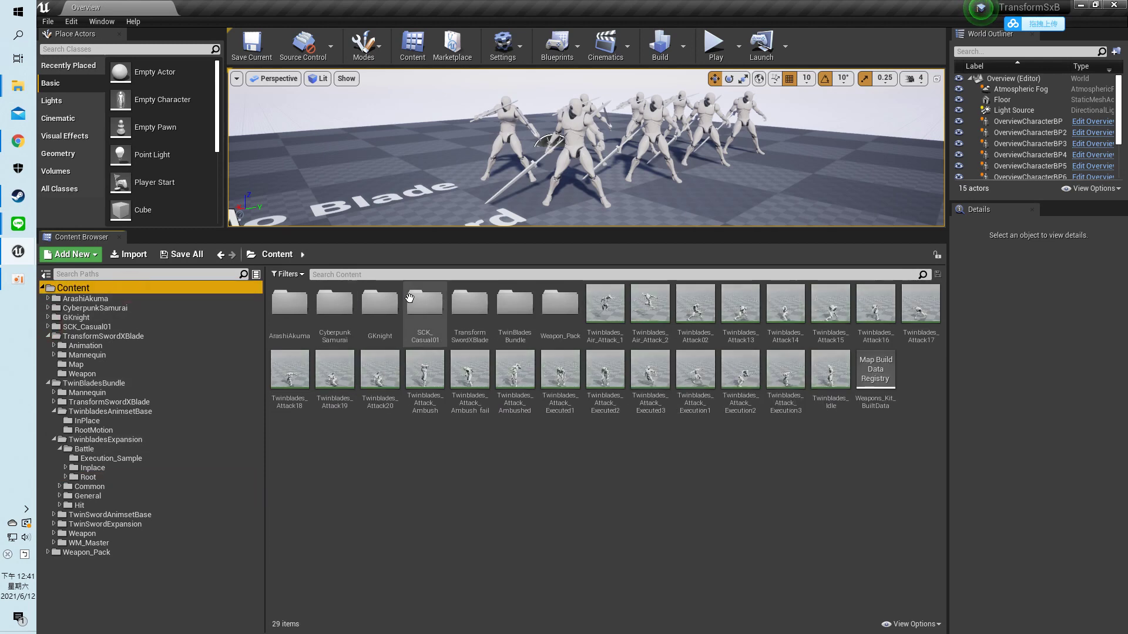
left_click(611, 298)
double_click(612, 299)
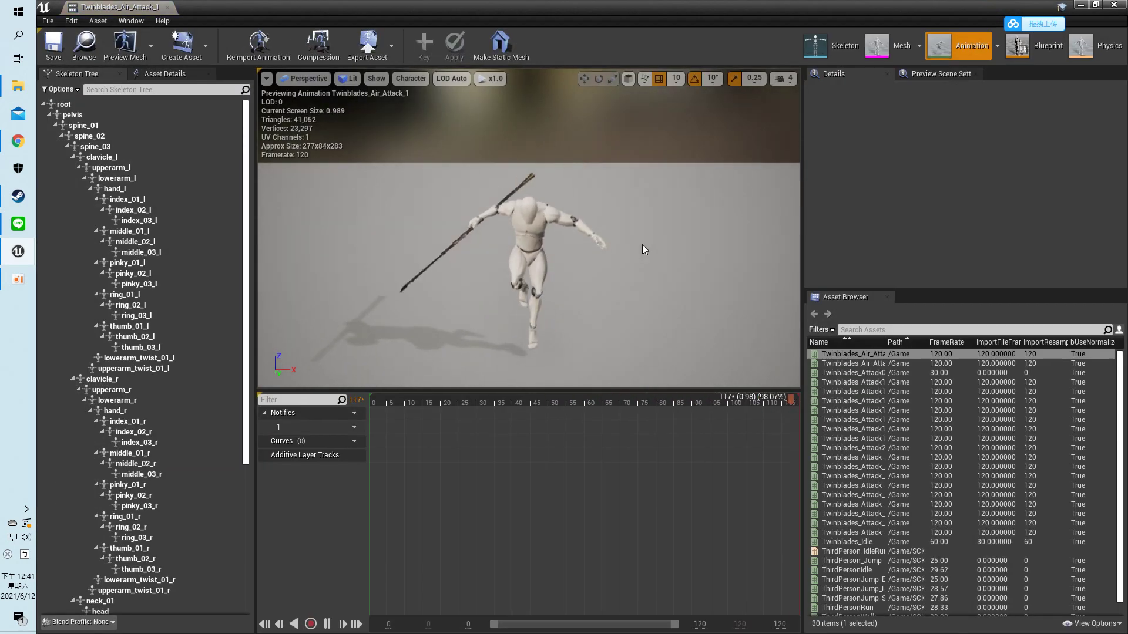
left_click(150, 46)
scroll(182, 217, "down", 3)
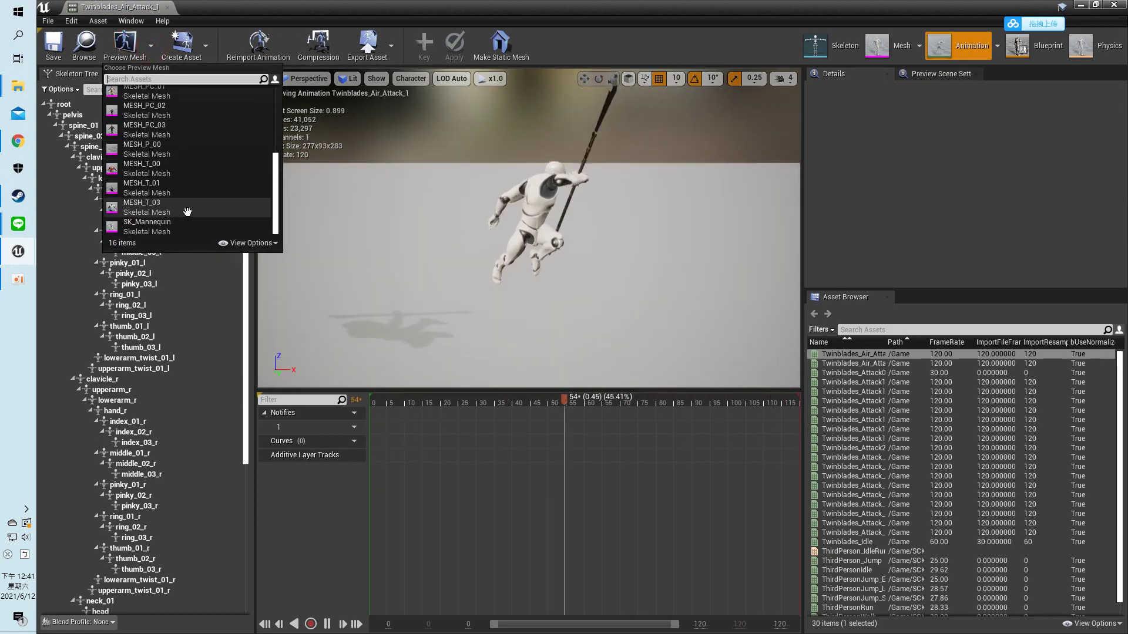
left_click(153, 143)
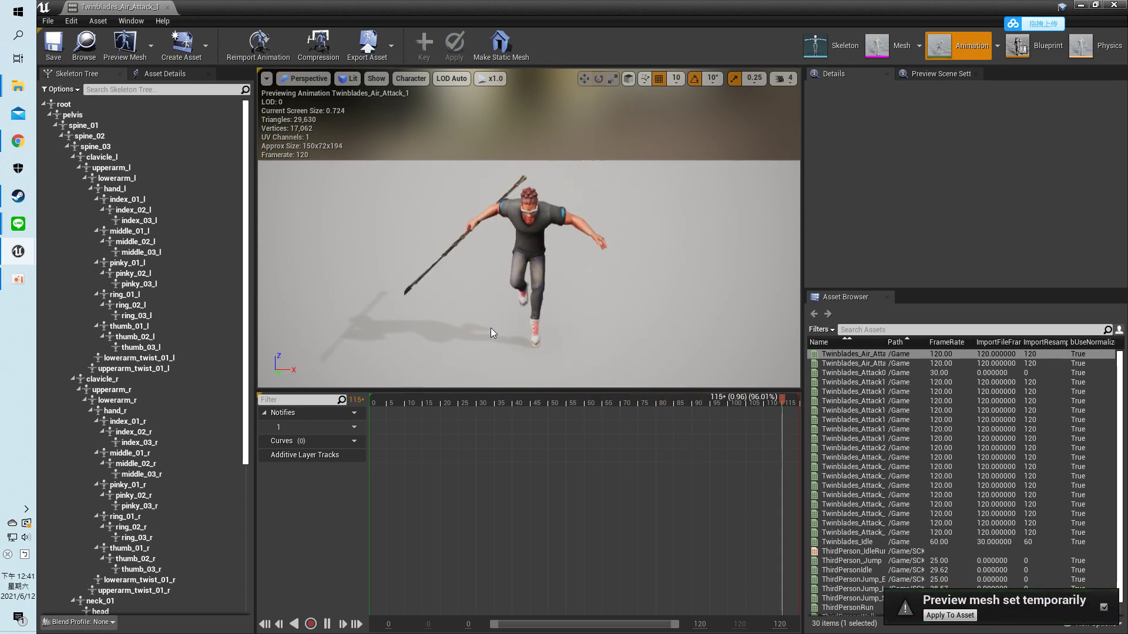
- Preview Twinblades_Air_Attack_2, Attack02 and Attack13–18 on MESH_P_00, then close the editor
left_click(890, 364)
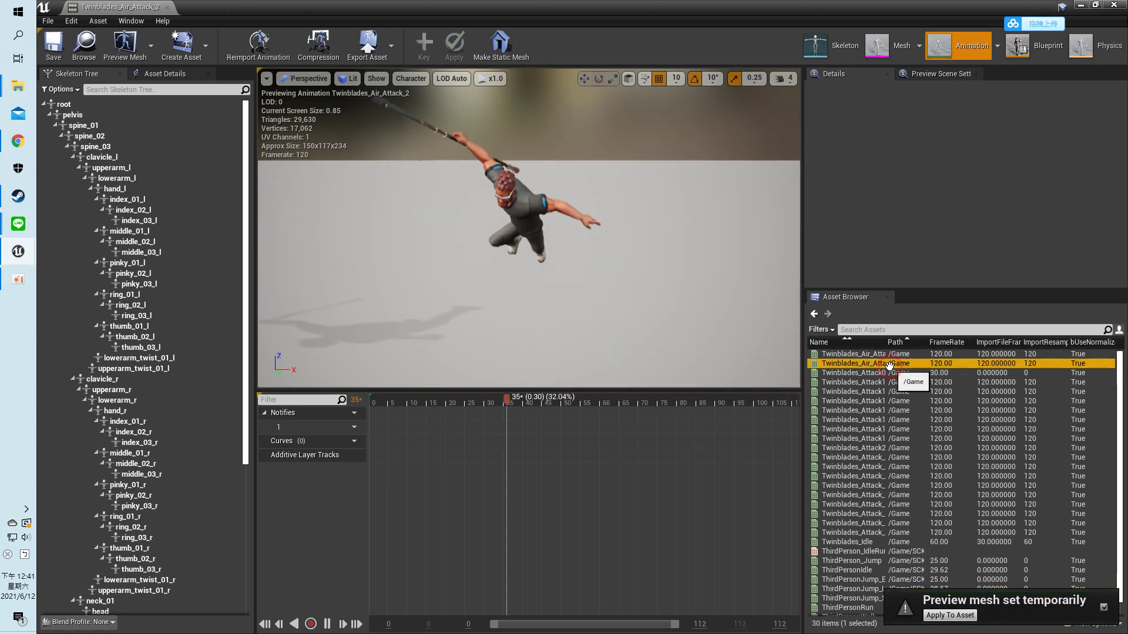
left_click(889, 373)
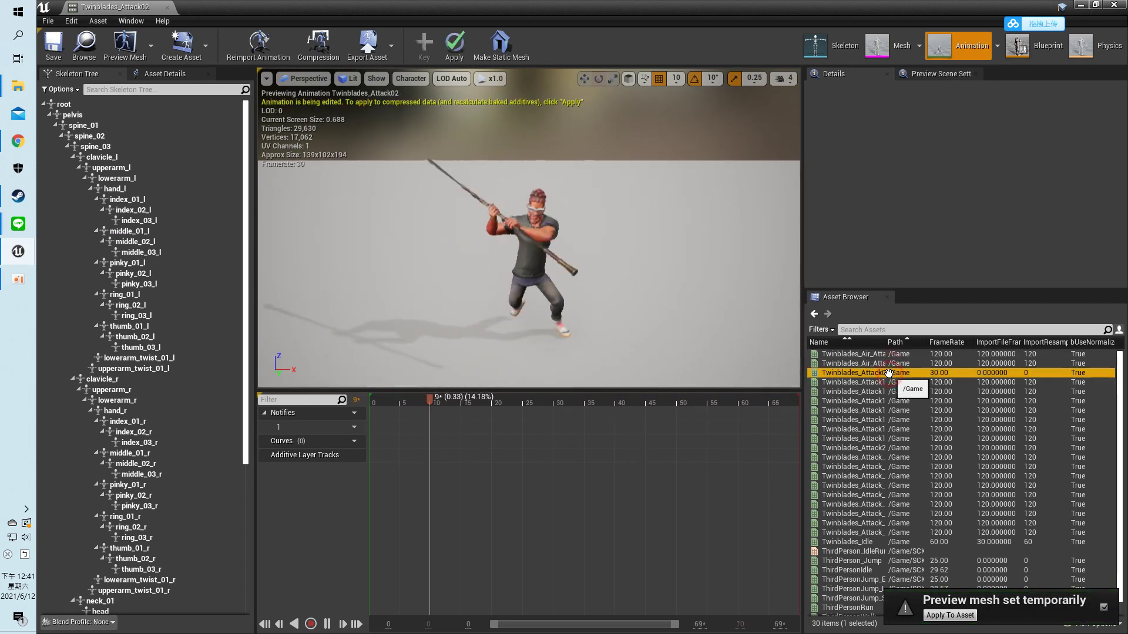
left_click(889, 382)
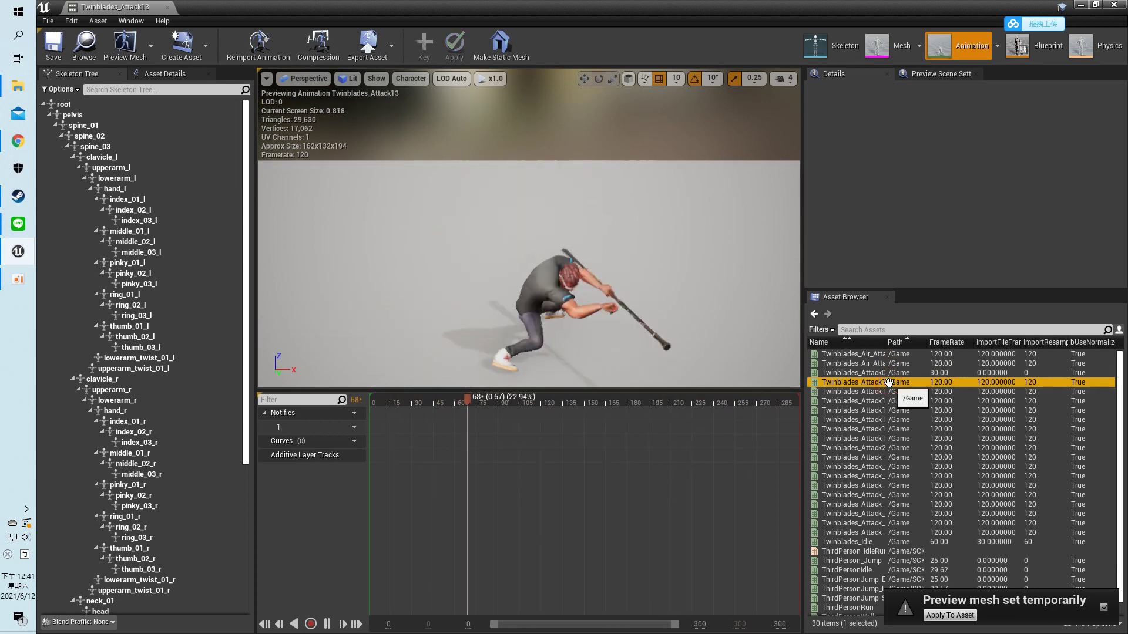
left_click(889, 392)
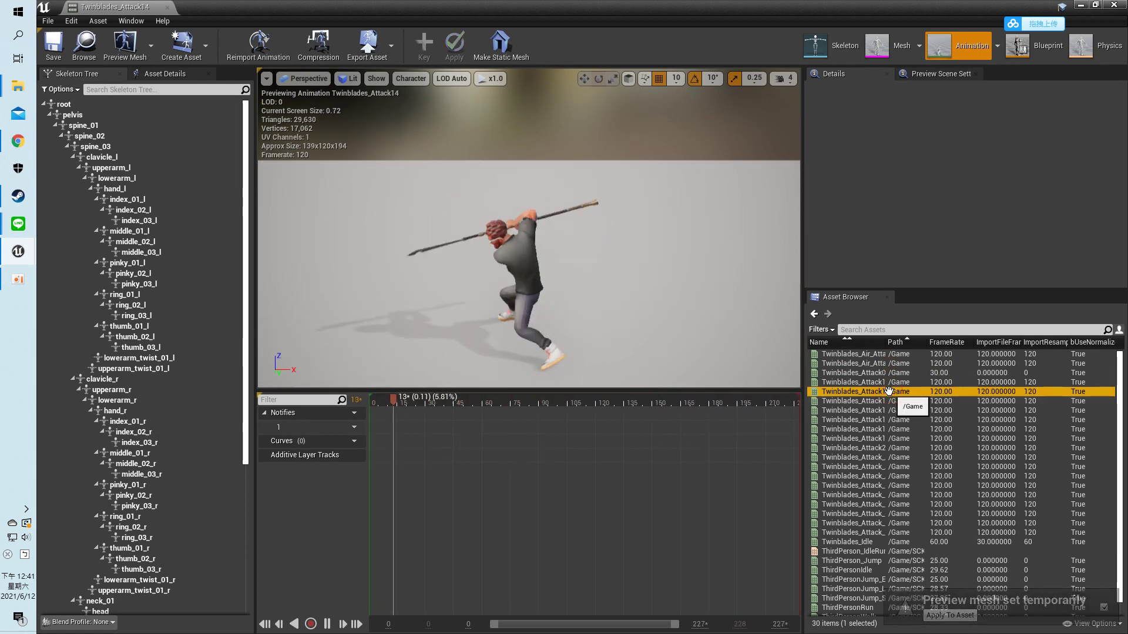
left_click(889, 401)
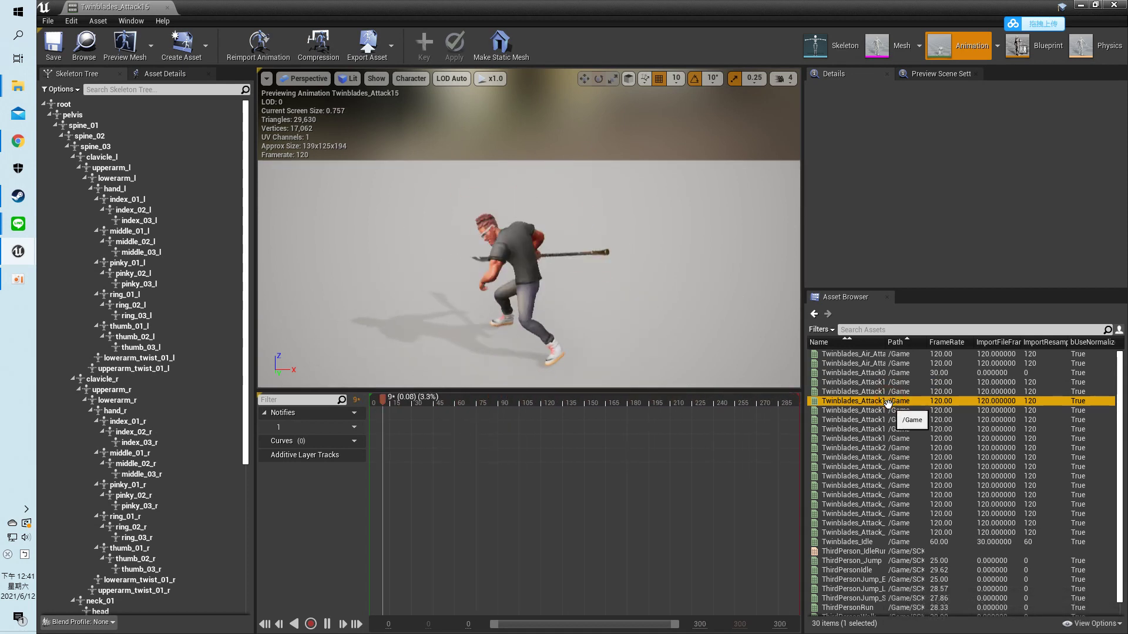
left_click(887, 410)
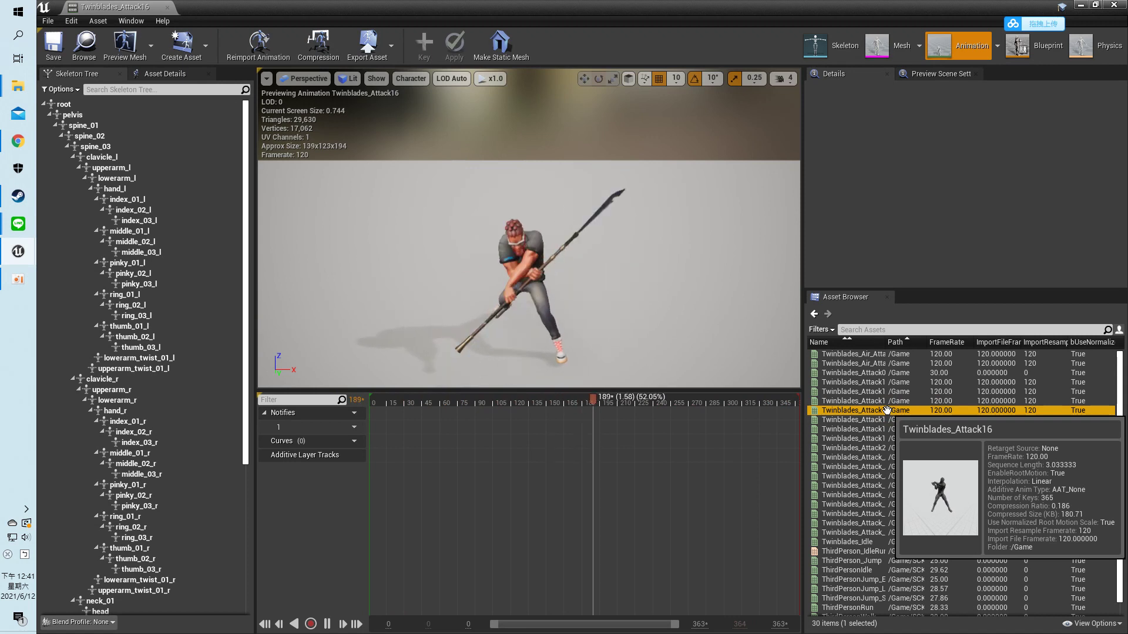
left_click(887, 419)
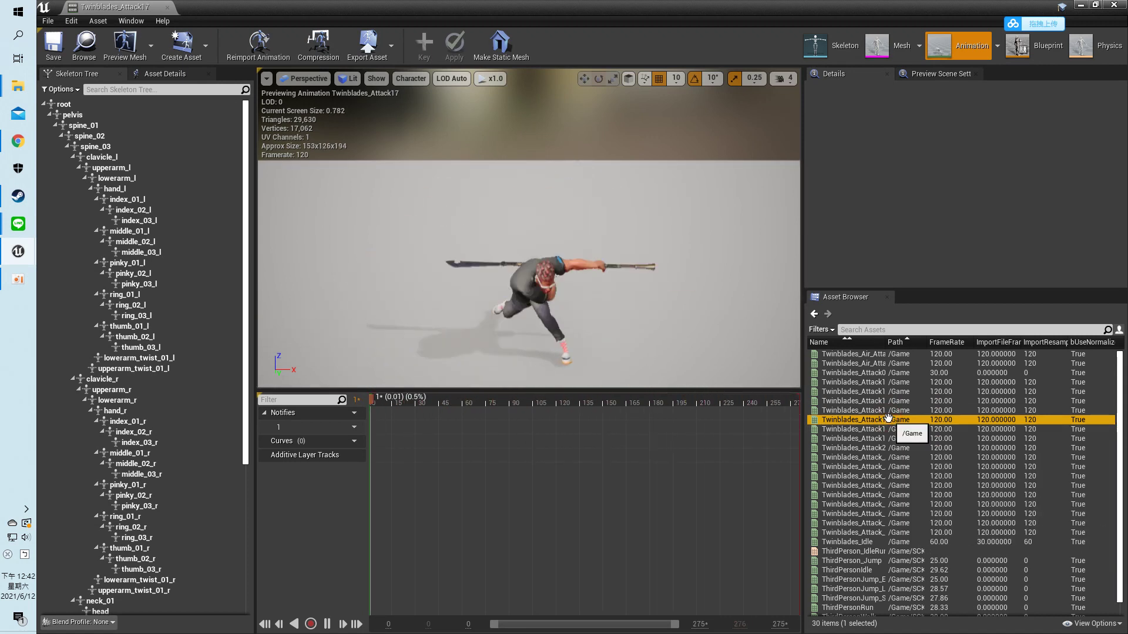
left_click(890, 429)
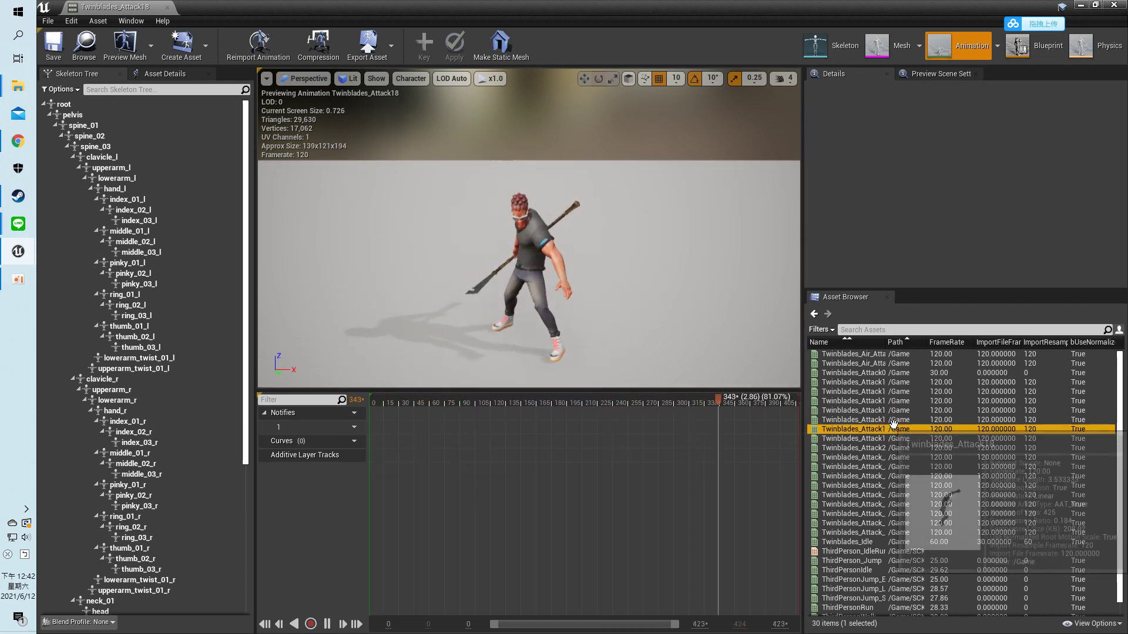
left_click(1112, 5)
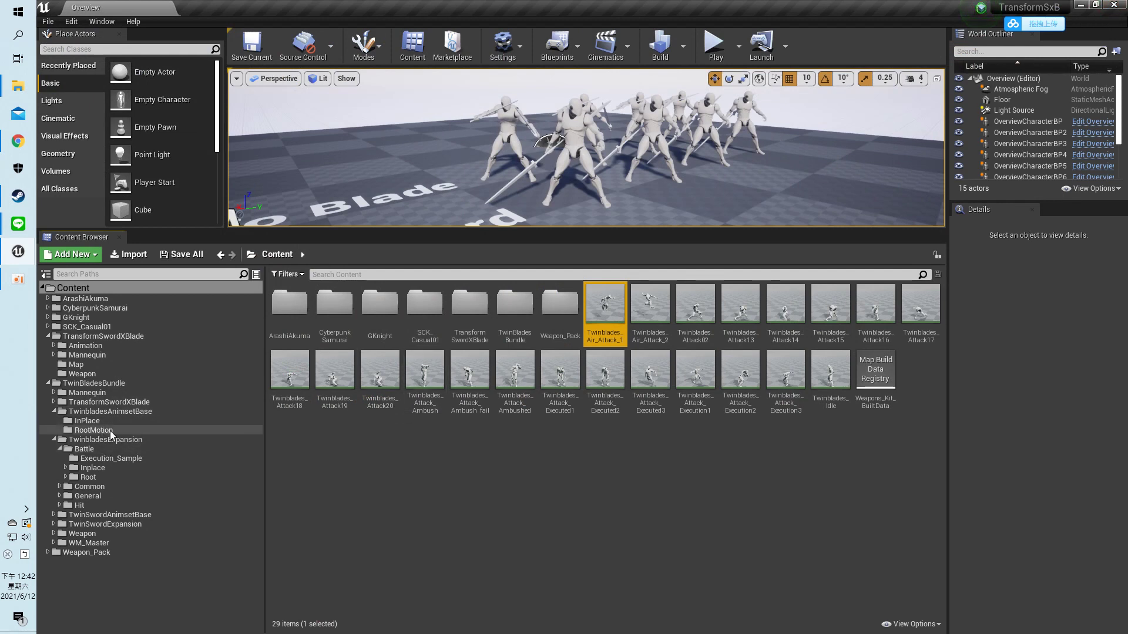
- Collapse the other bundles, go to GKnight/Meshes and open SK_GothicKnight_Skeleton
left_click(108, 392)
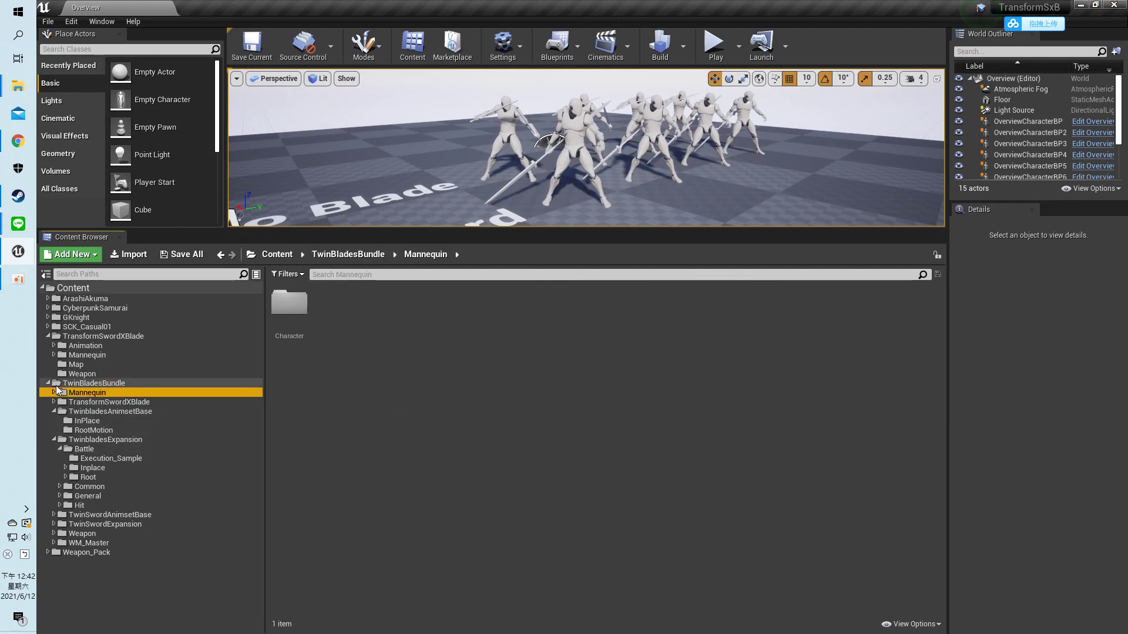
left_click(47, 383)
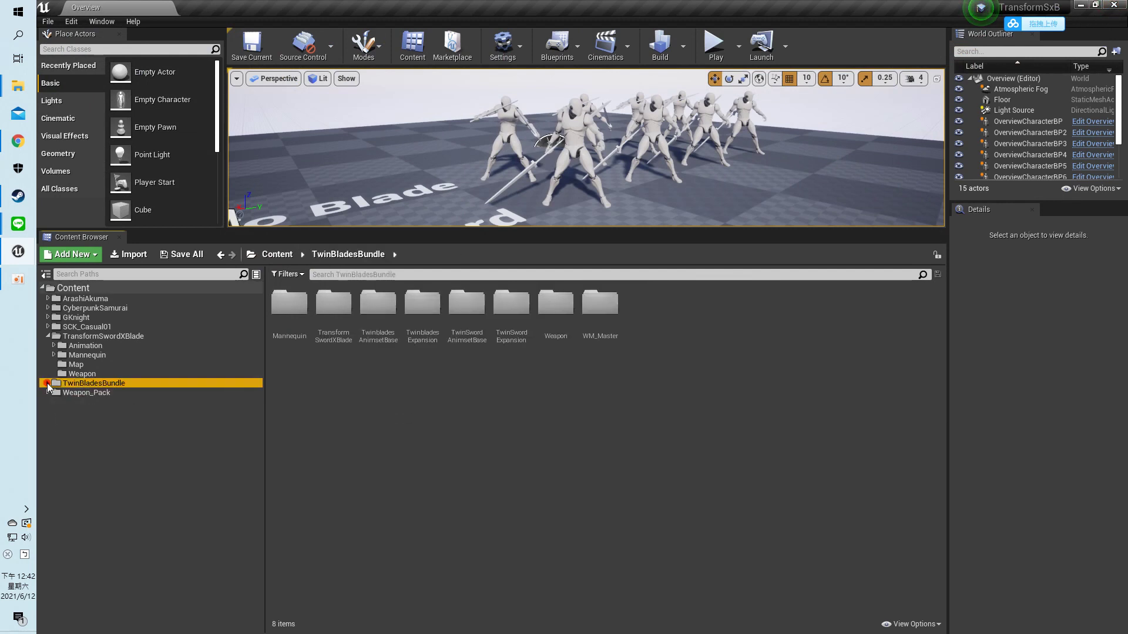
left_click(48, 336)
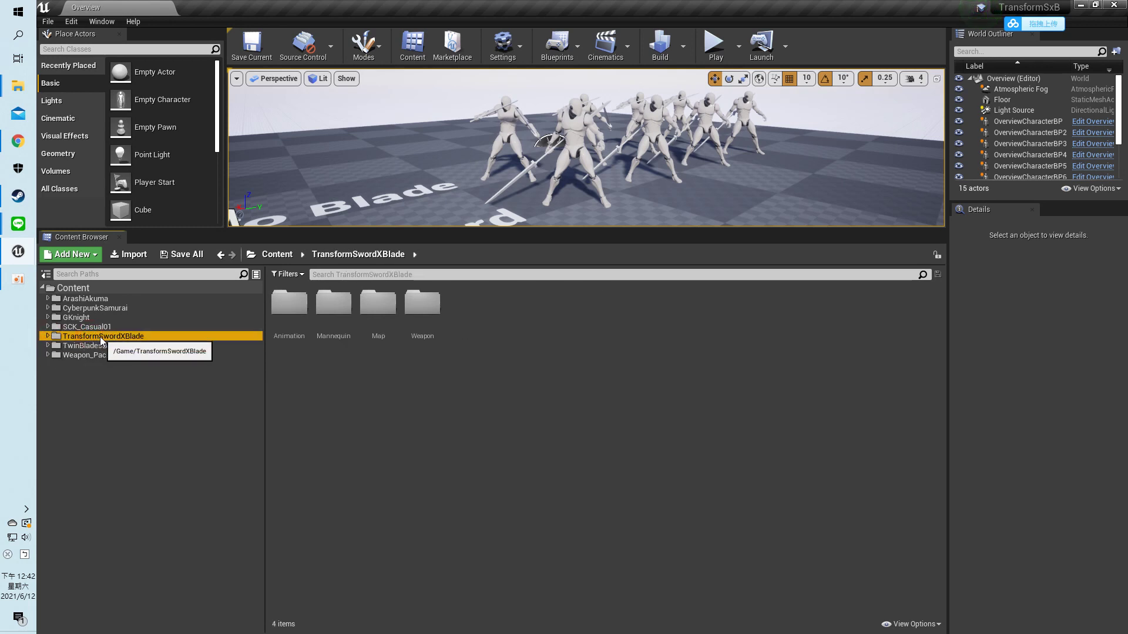
left_click(47, 317)
left_click(86, 355)
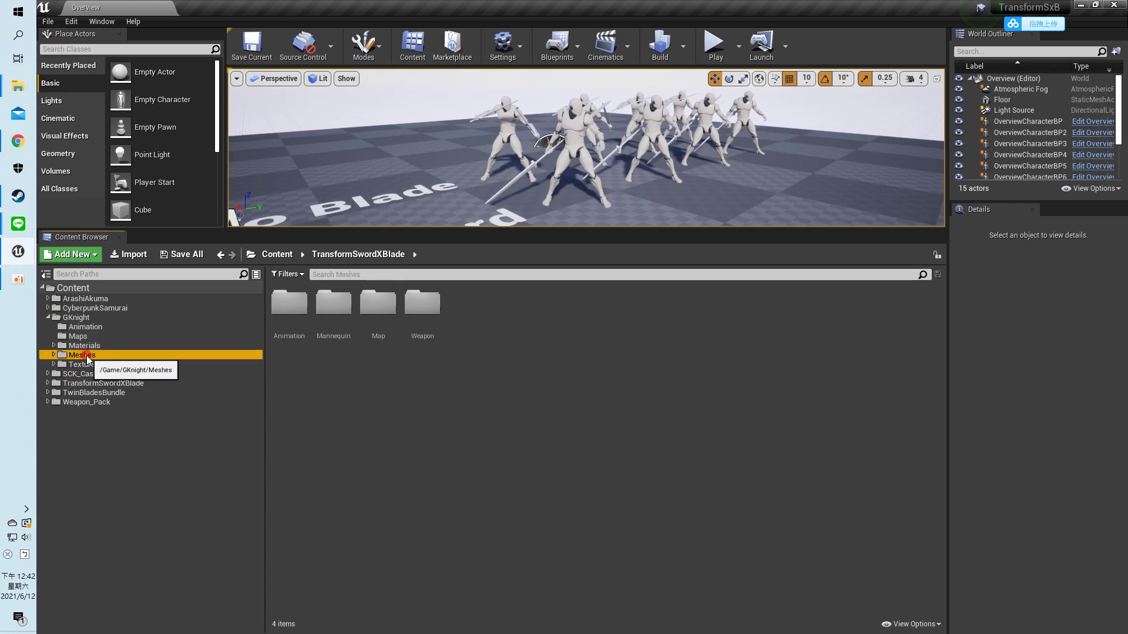
double_click(419, 312)
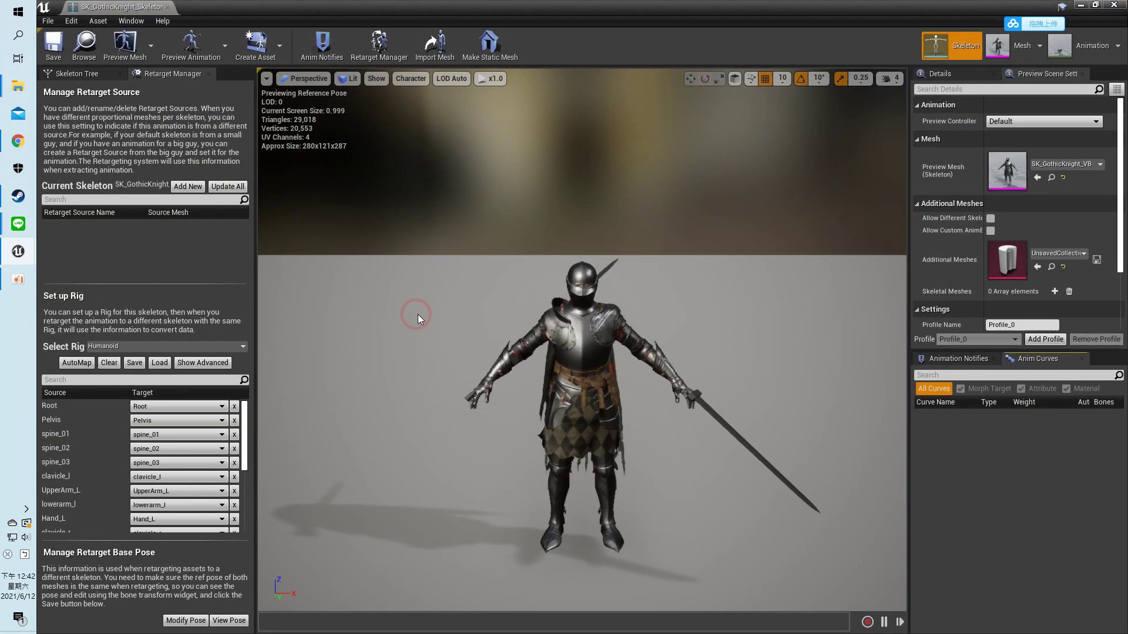
- Delete the ik_hand_lSocket and ik_hand_rSocket sockets with their Twinblades preview weapons
left_click(103, 72)
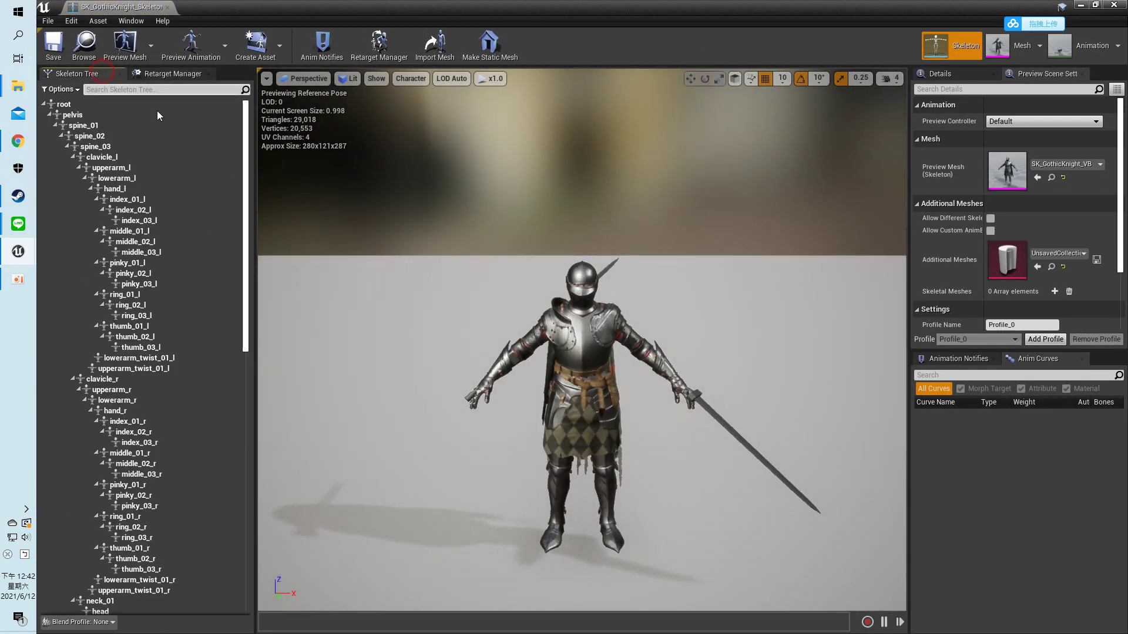
left_click_drag(252, 185, 263, 485)
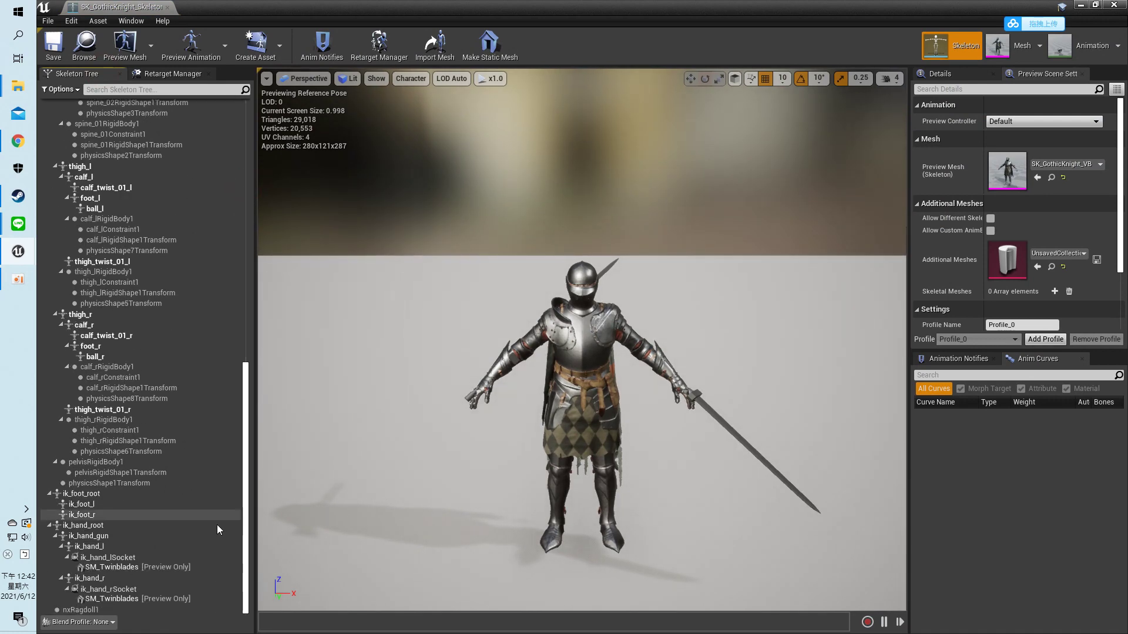
left_click(128, 564)
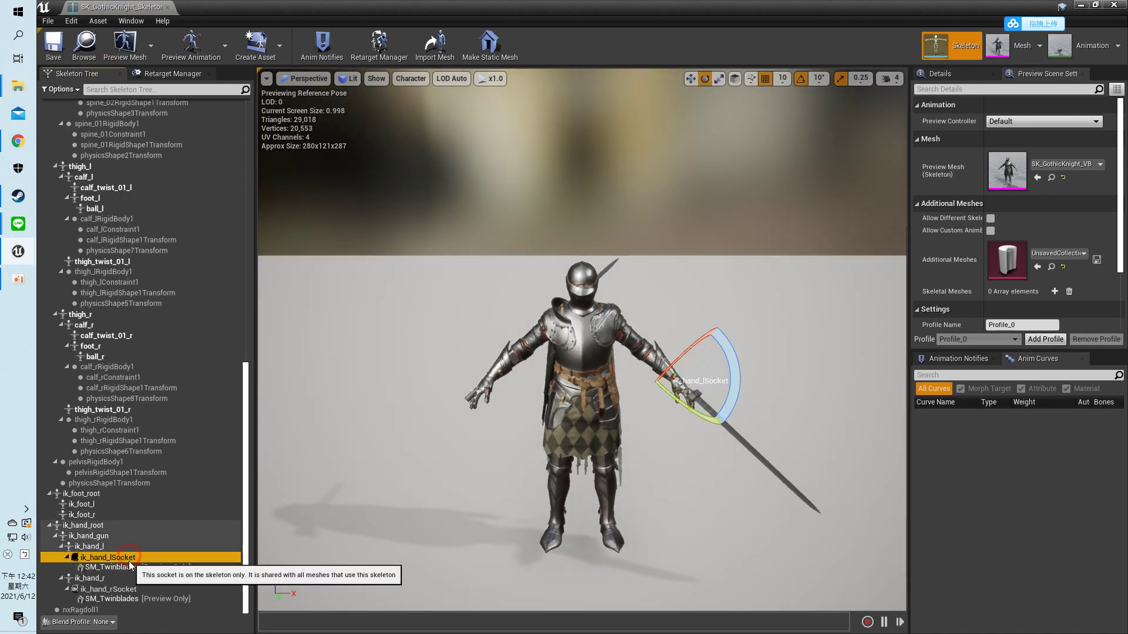
left_click(115, 590, "ctrl")
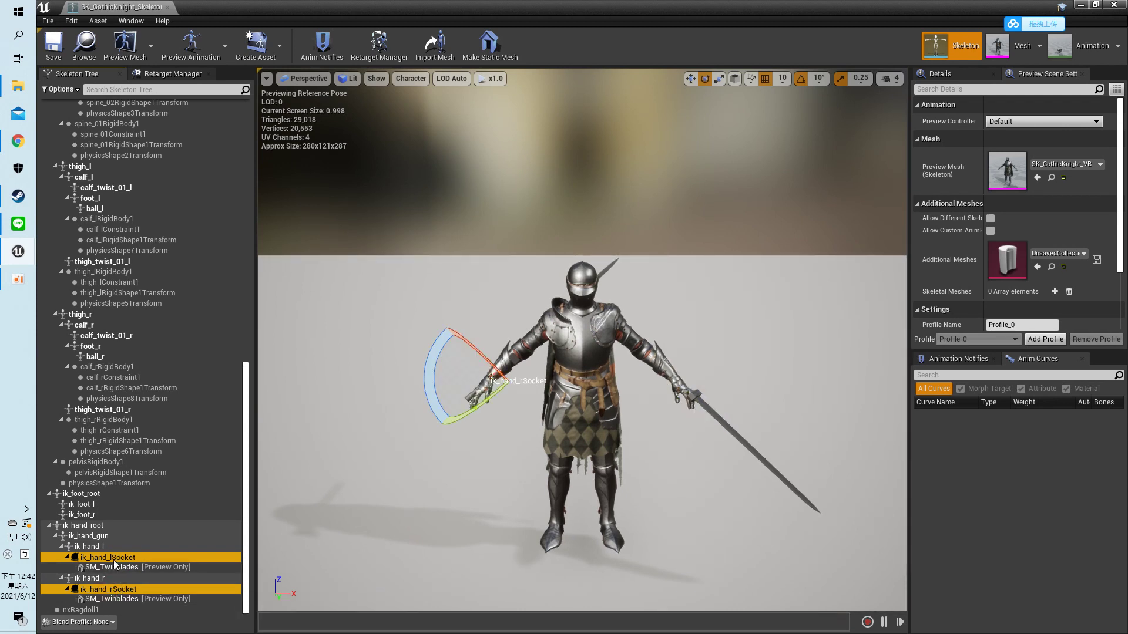
left_click(114, 559)
key("Delete")
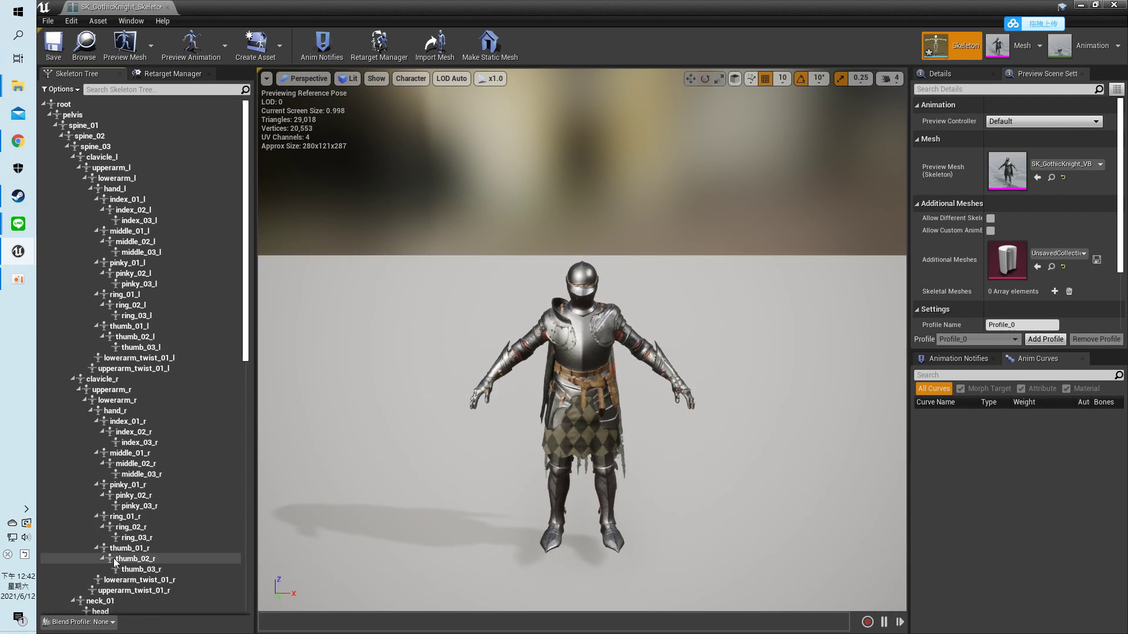
left_click_drag(247, 276, 247, 563)
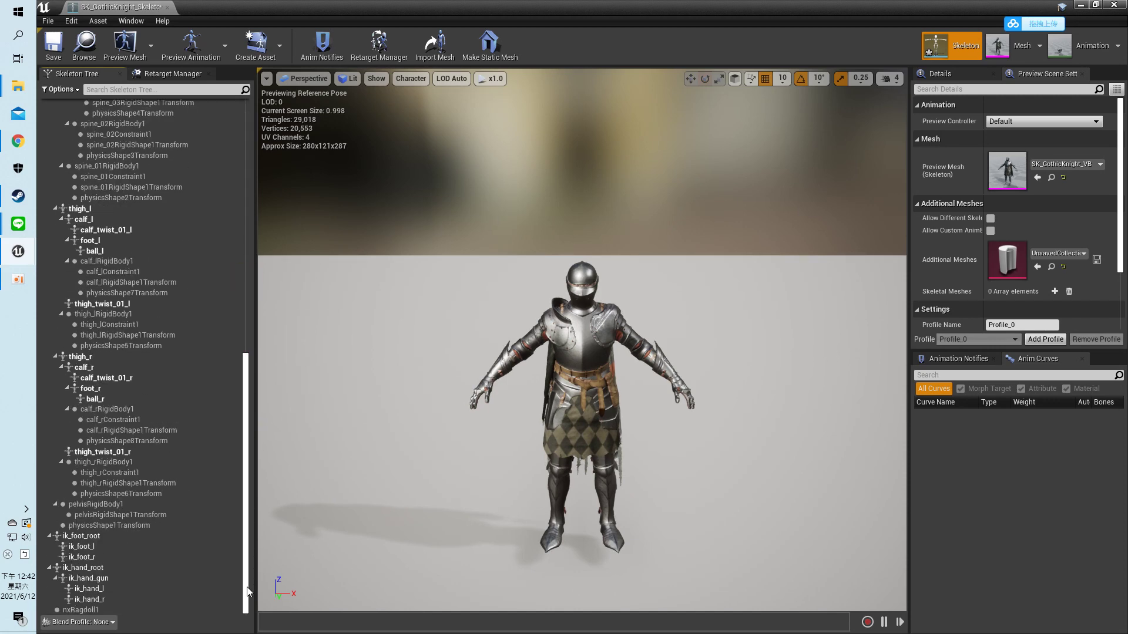
- Add a socket to the ik_hand_gun bone, try an SM_Sword preview on it, then remove it
left_click(106, 578)
right_click(107, 580)
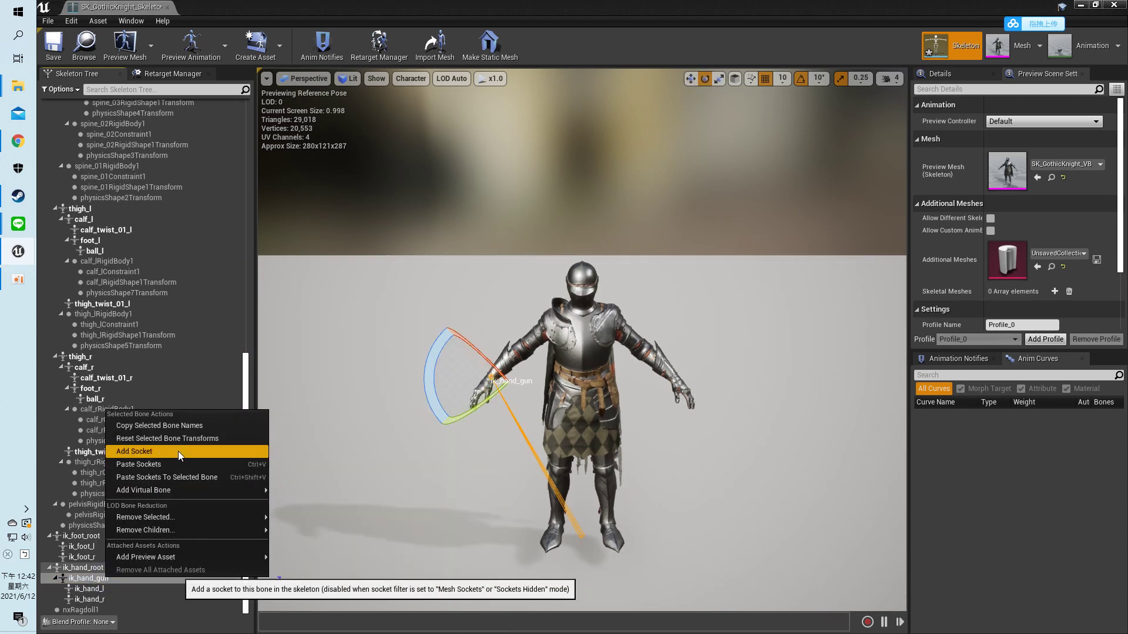
left_click(177, 451)
right_click(119, 611)
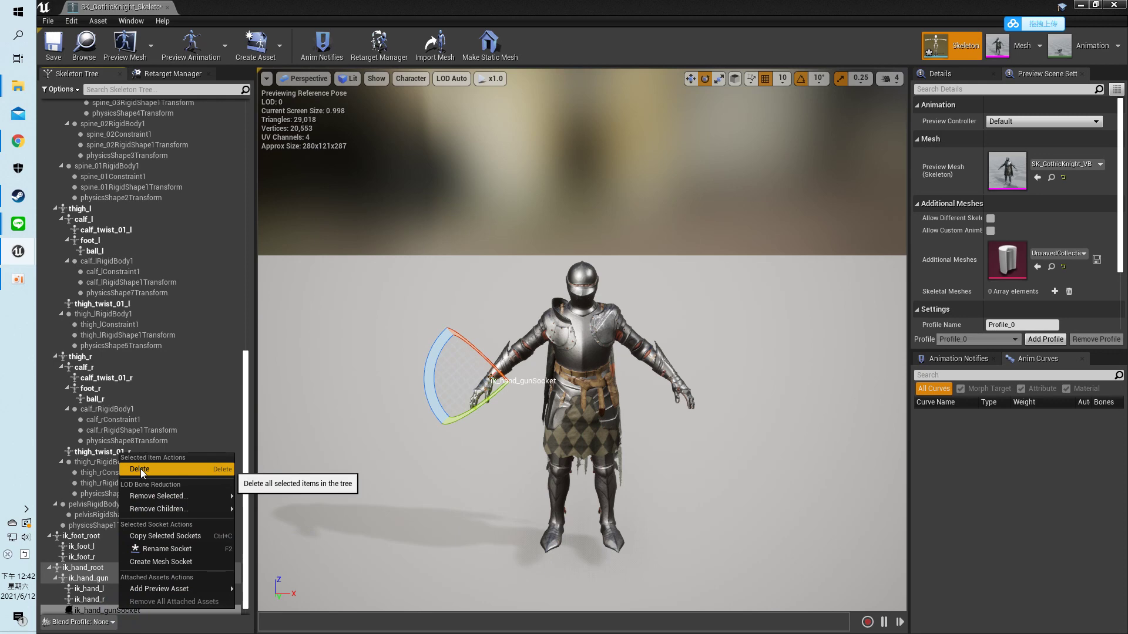
mouse_move(149, 586)
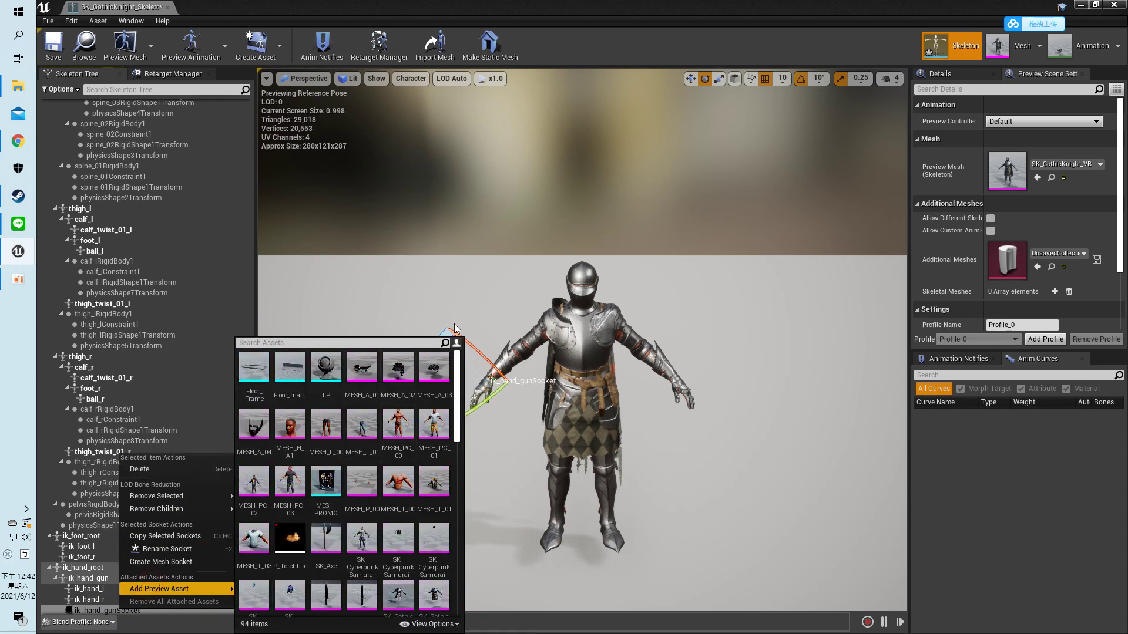
left_click_drag(456, 386, 459, 591)
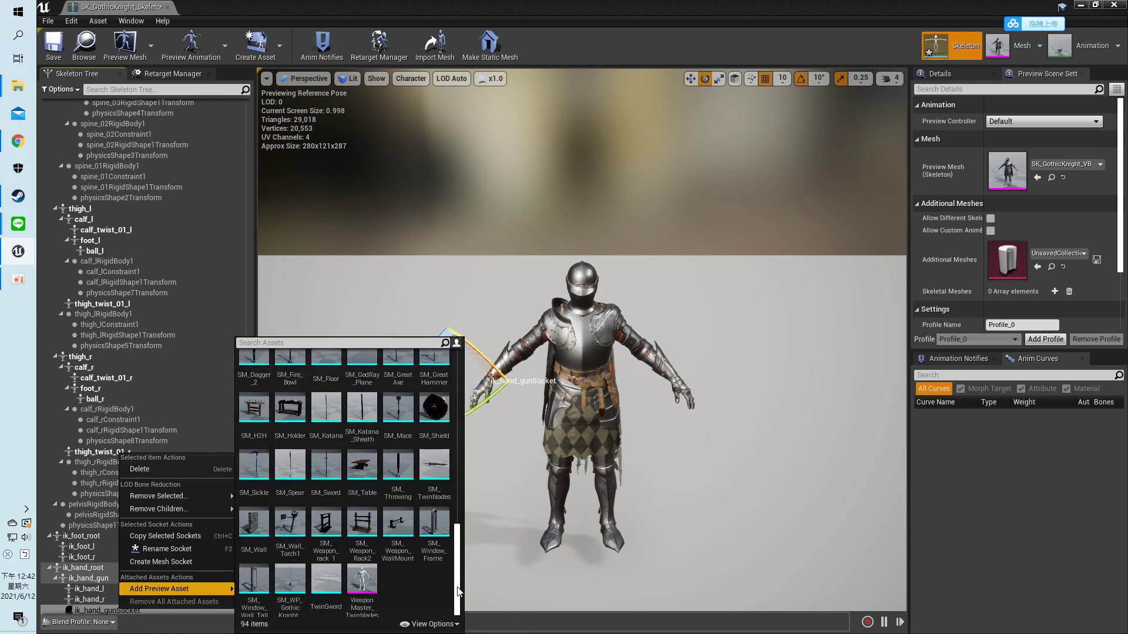
left_click(325, 470)
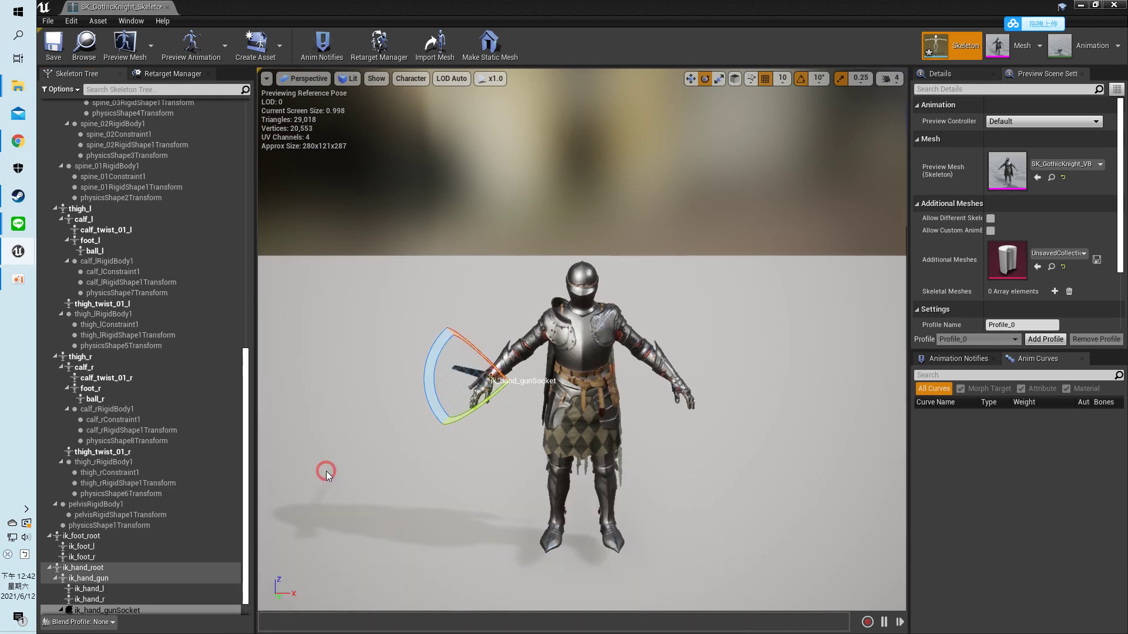
left_click_drag(582, 412, 722, 432, "alt")
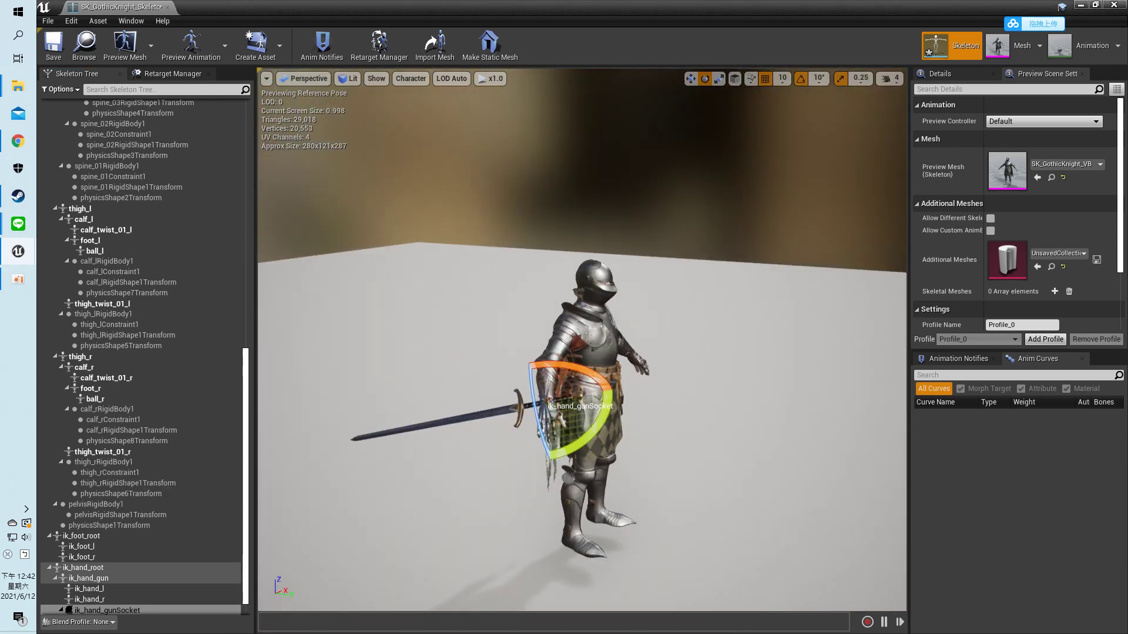
scroll(140, 611, "down", 1)
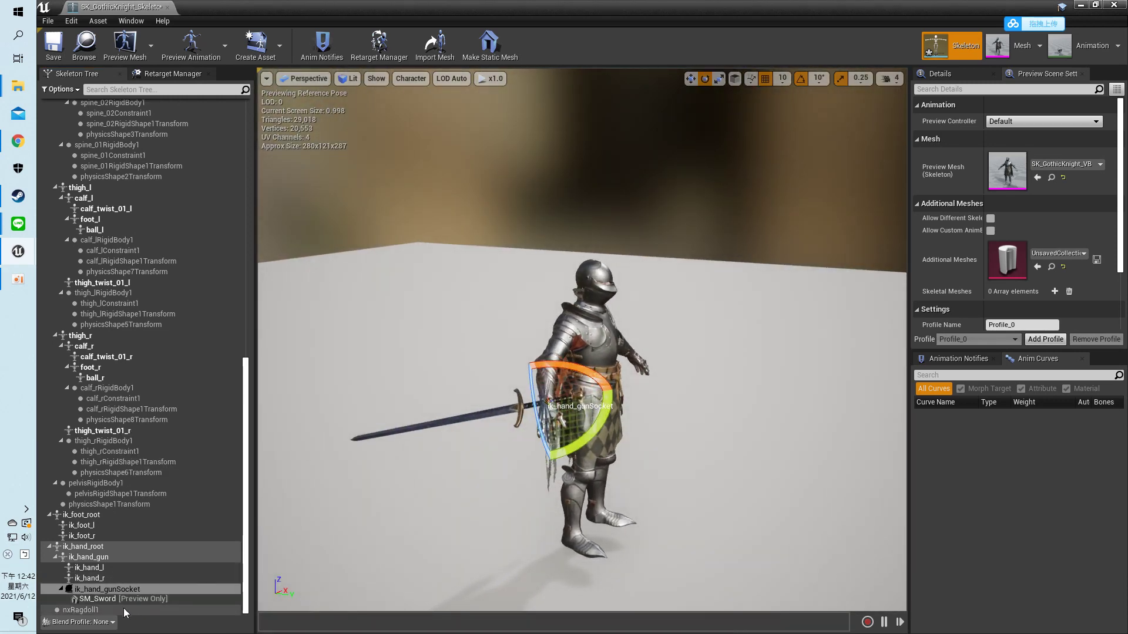
left_click(121, 601)
key("Delete")
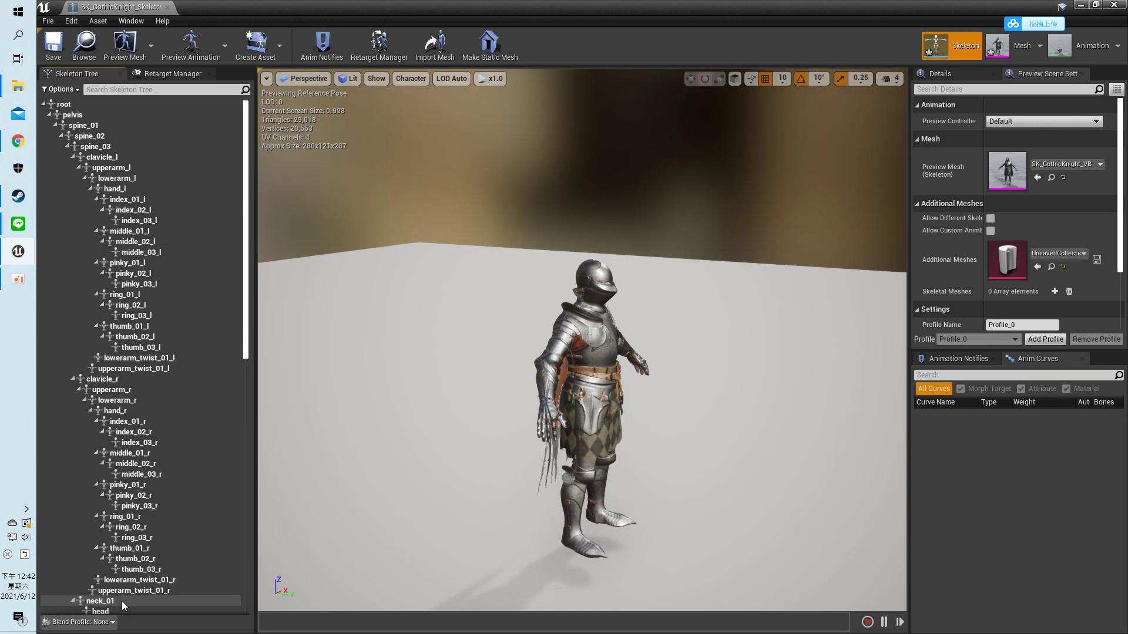
- Attach SK_Sickle as the ik_hand_gunSocket preview asset and close the skeleton editor
left_click_drag(249, 349, 266, 609)
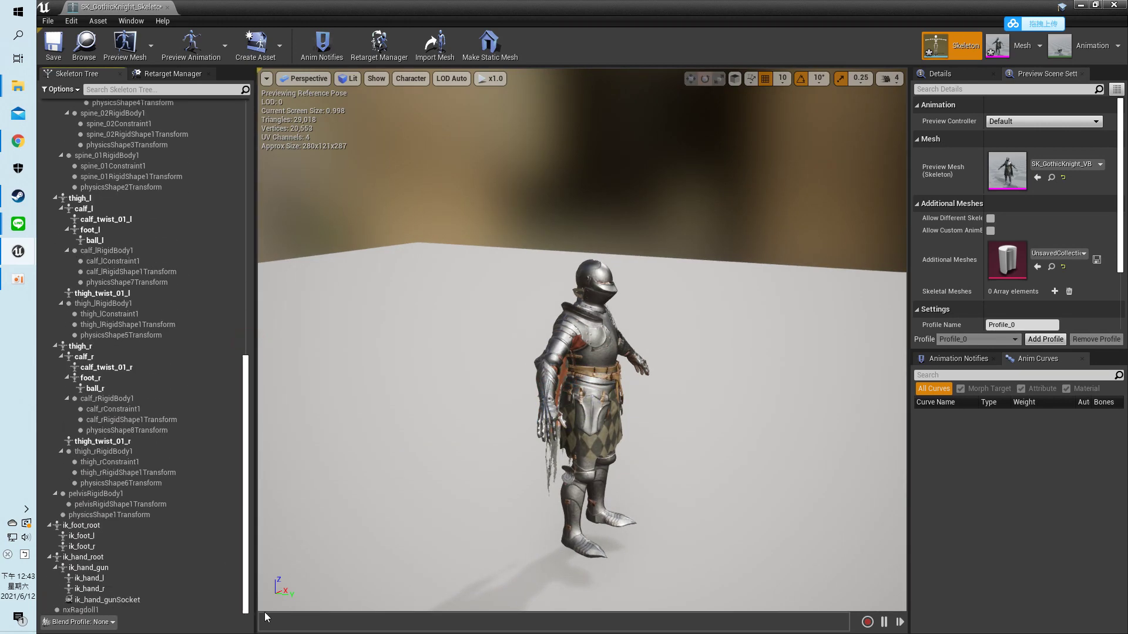
left_click(114, 599)
right_click(120, 599)
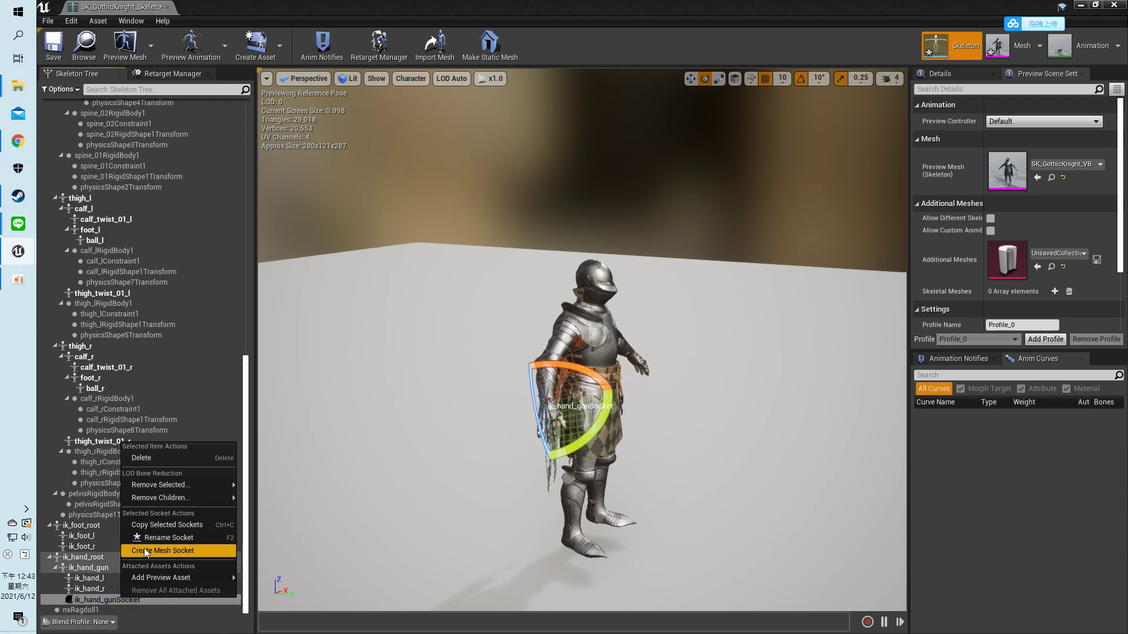
mouse_move(181, 485)
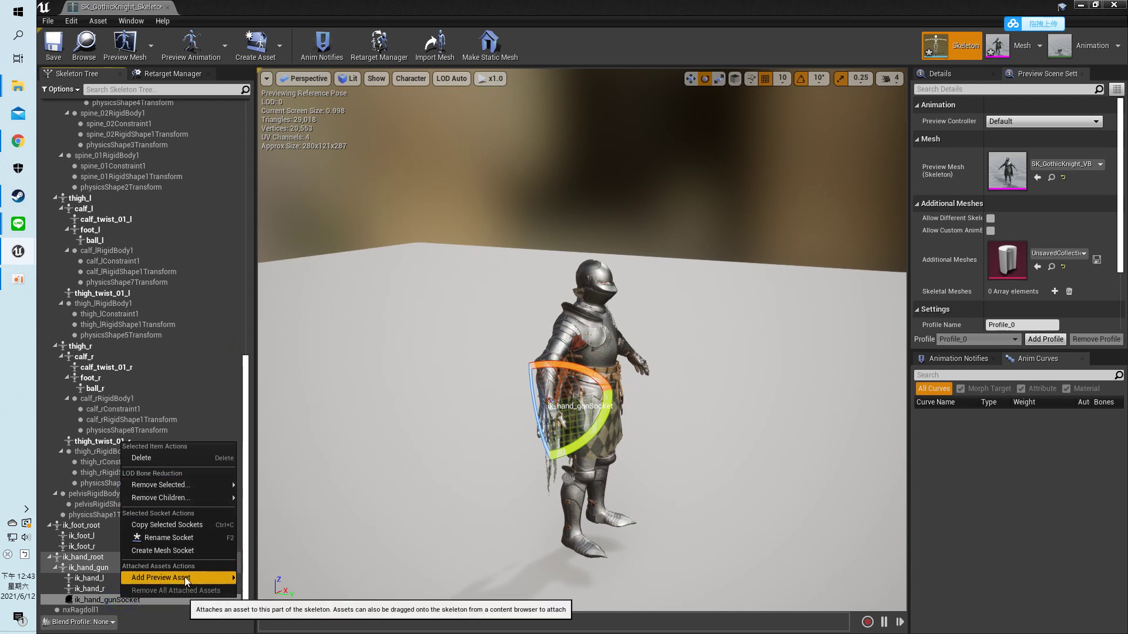
mouse_move(184, 577)
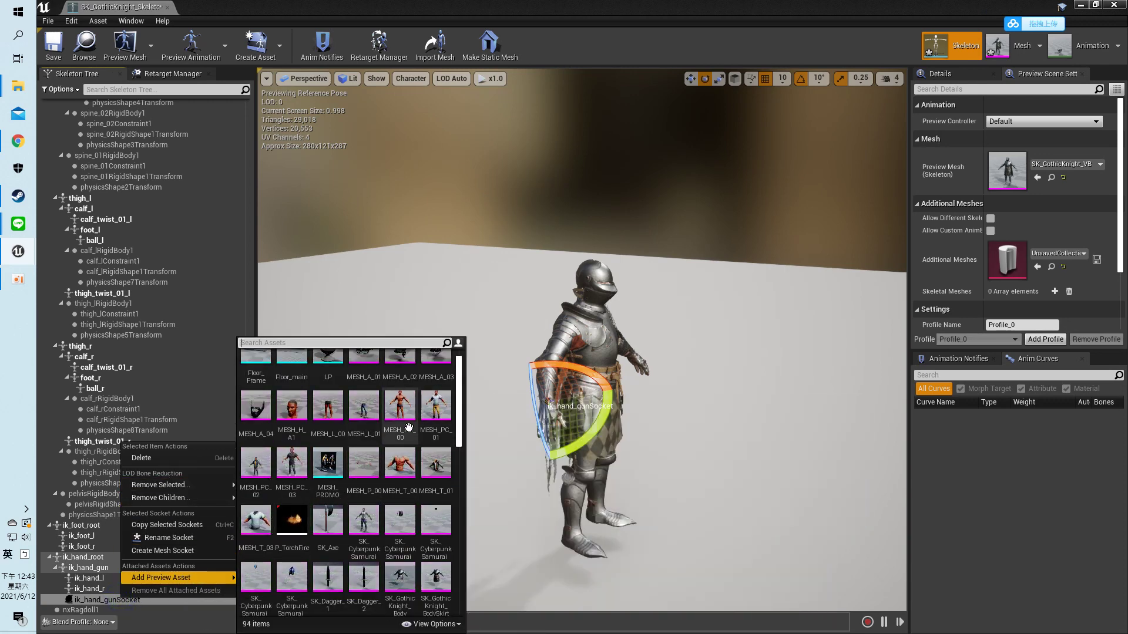
scroll(416, 466, "down", 3)
scroll(400, 458, "down", 3)
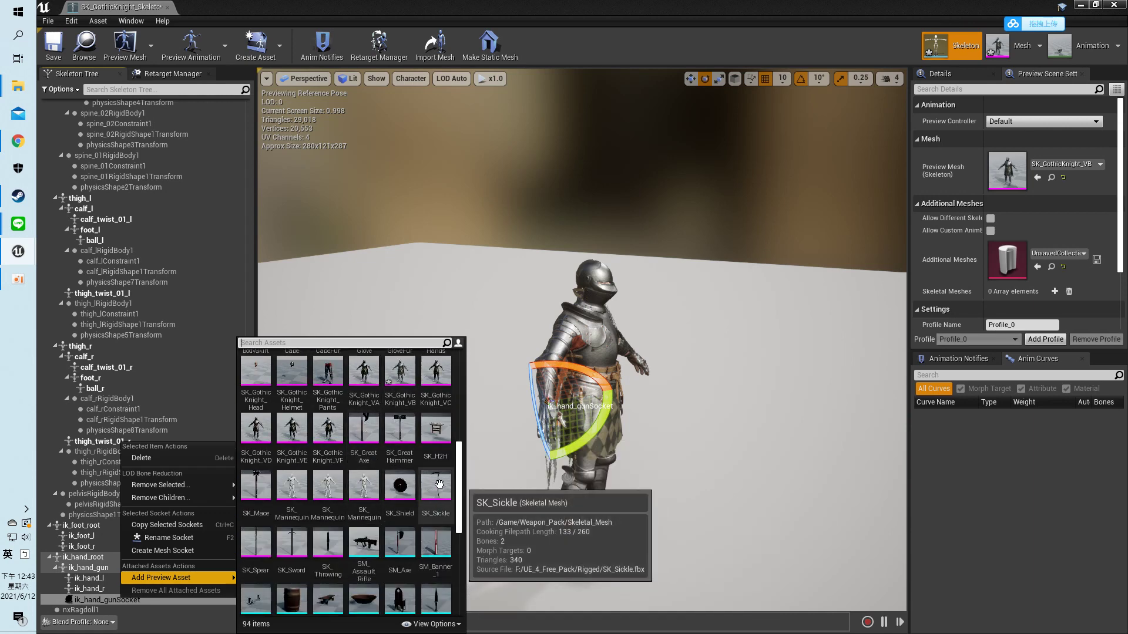
left_click(439, 485)
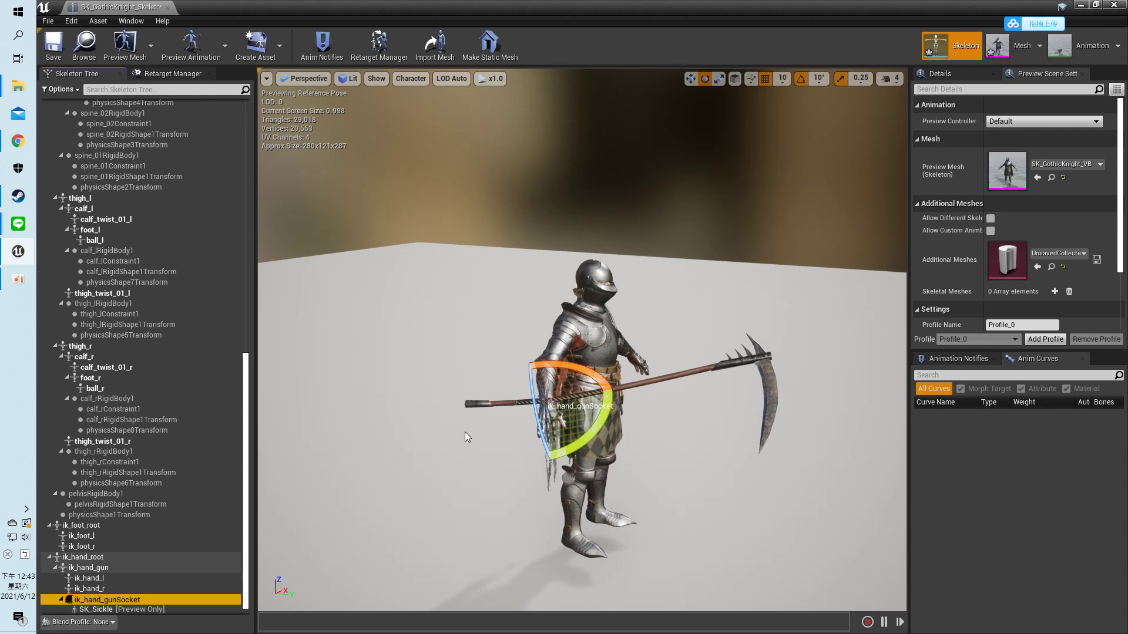
left_click(1111, 6)
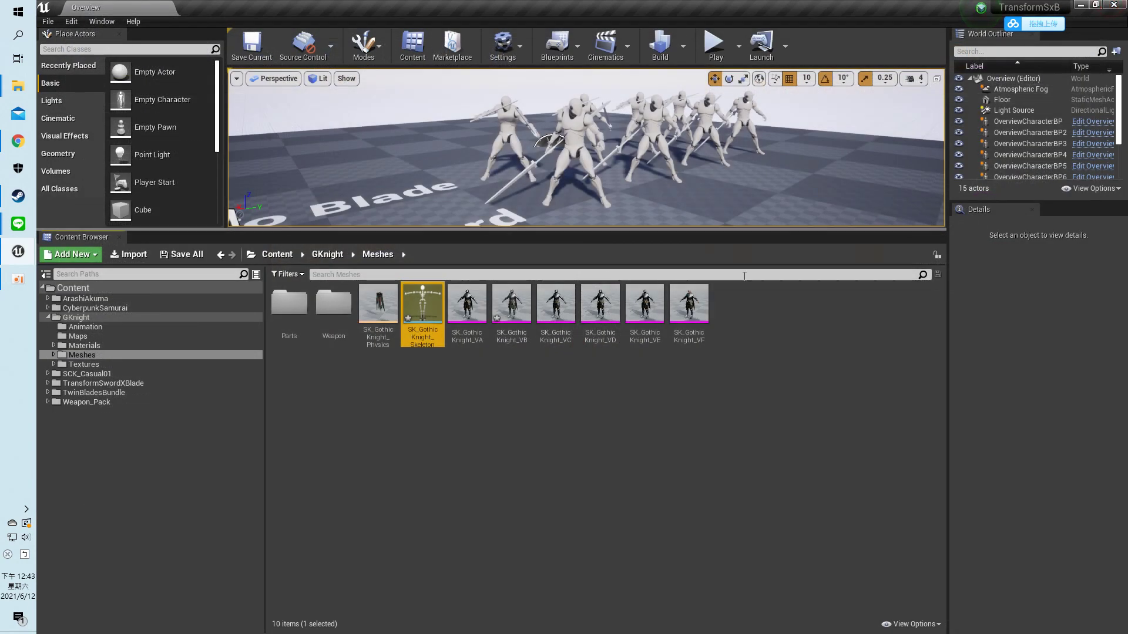
- Open GKnight/Animation, briefly preview Blades2Sword_Transform01, and expand TwinBladesBundle in the path tree
left_click(402, 403)
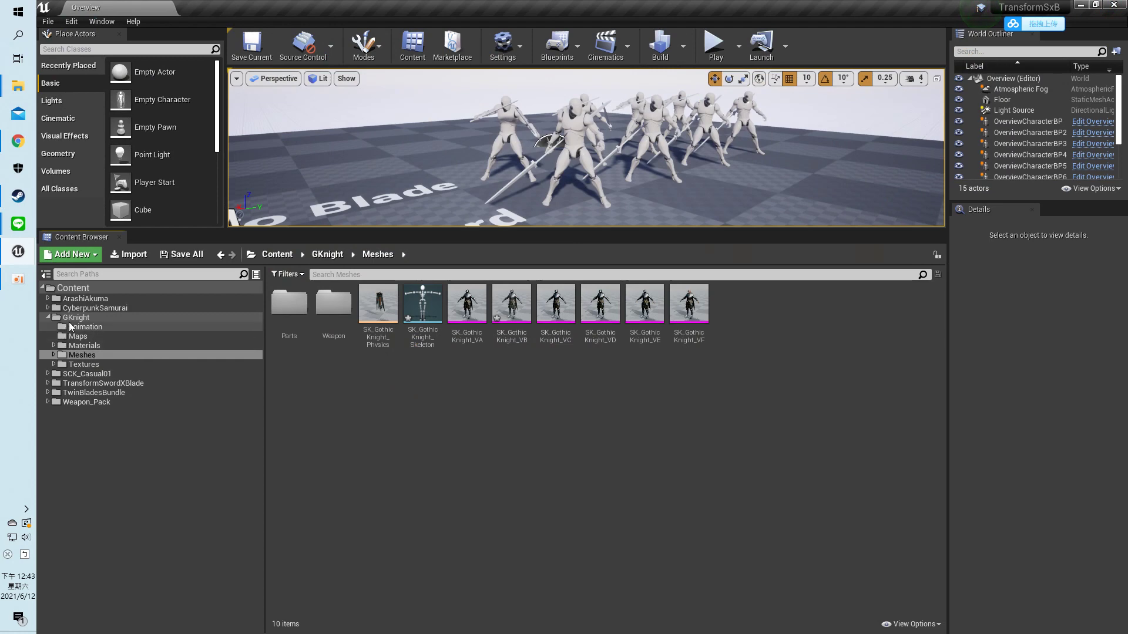
left_click(89, 328)
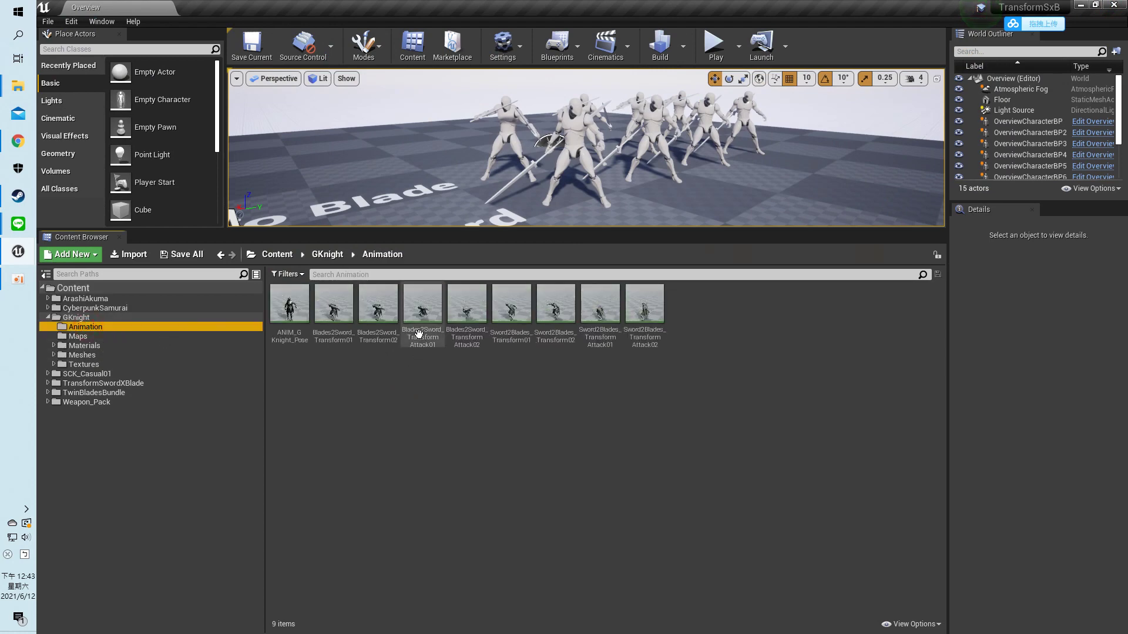
double_click(332, 305)
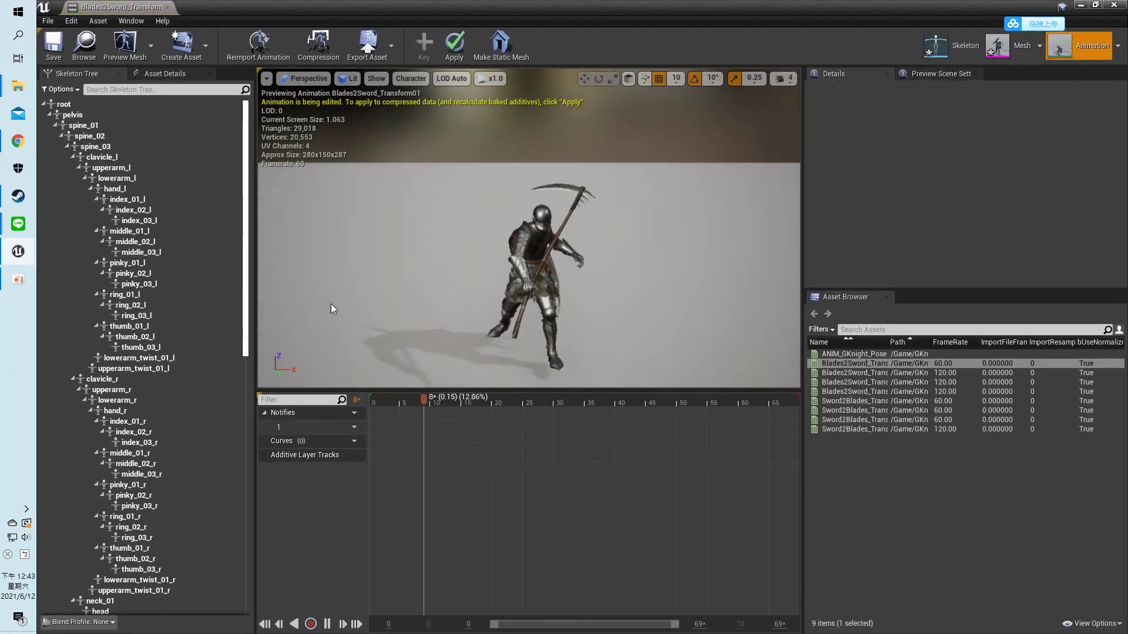
left_click(1116, 6)
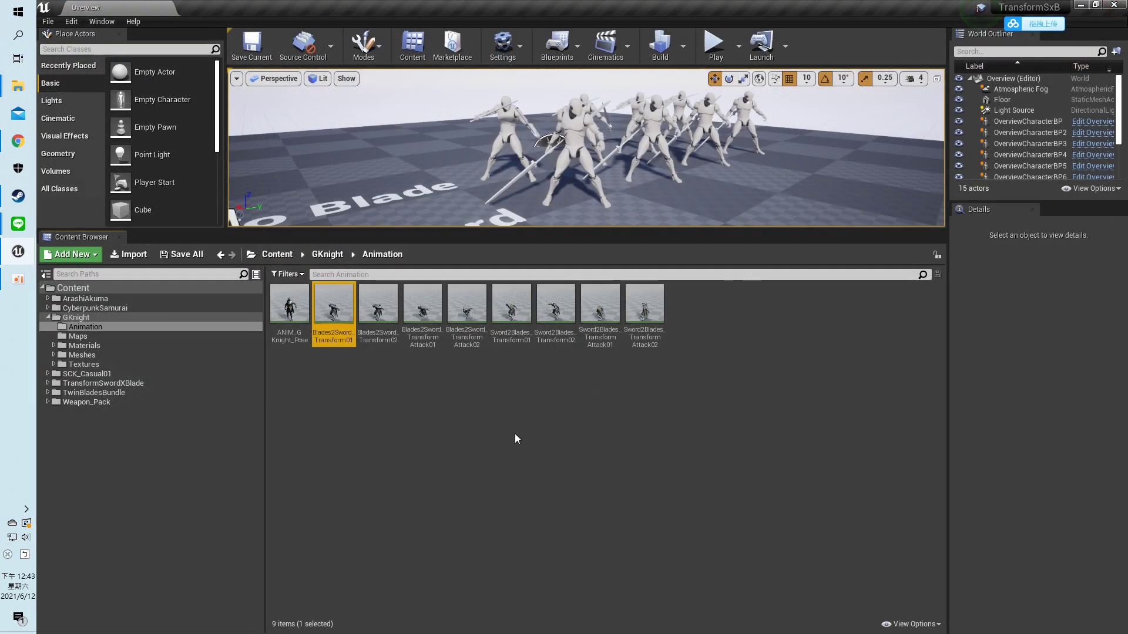
left_click(47, 392)
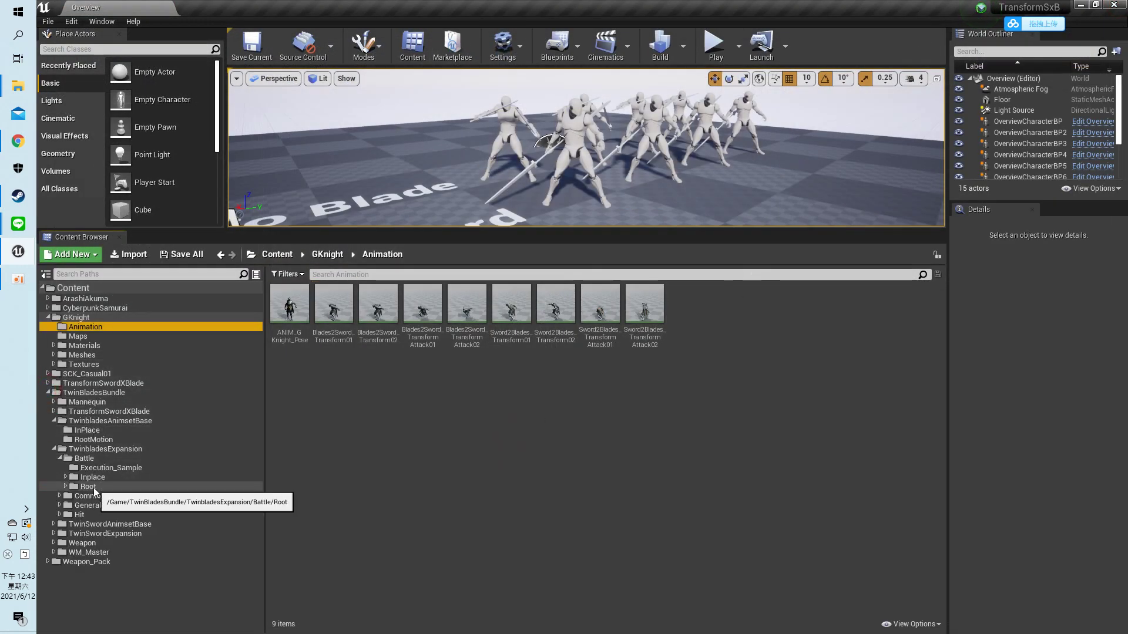
left_click(59, 458)
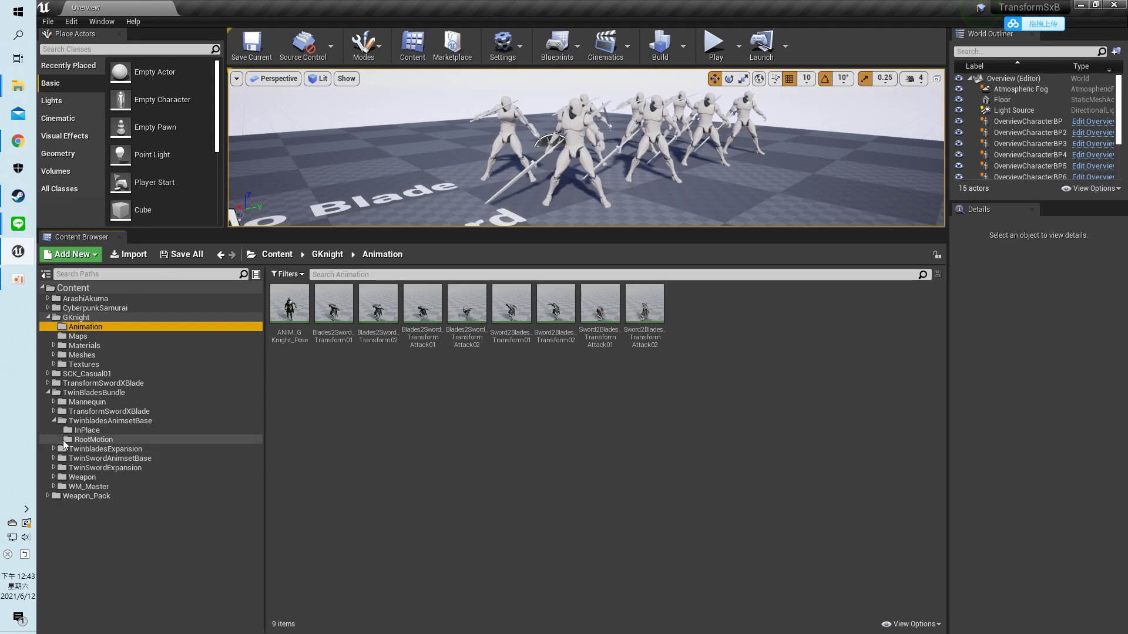
- Duplicate-retarget the 27 TwinbladesAnimsetBase InPlace animations to SK_GothicKnight_Skeleton, then show the Content root
left_click(93, 440)
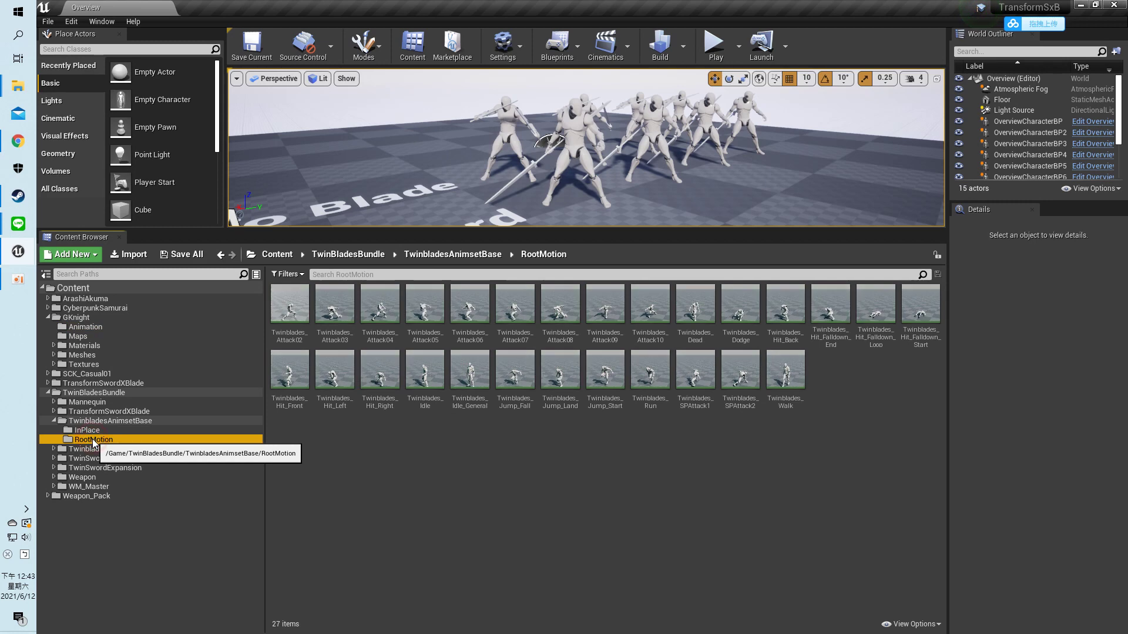
left_click(87, 430)
left_click(290, 303)
left_click(783, 376, "shift")
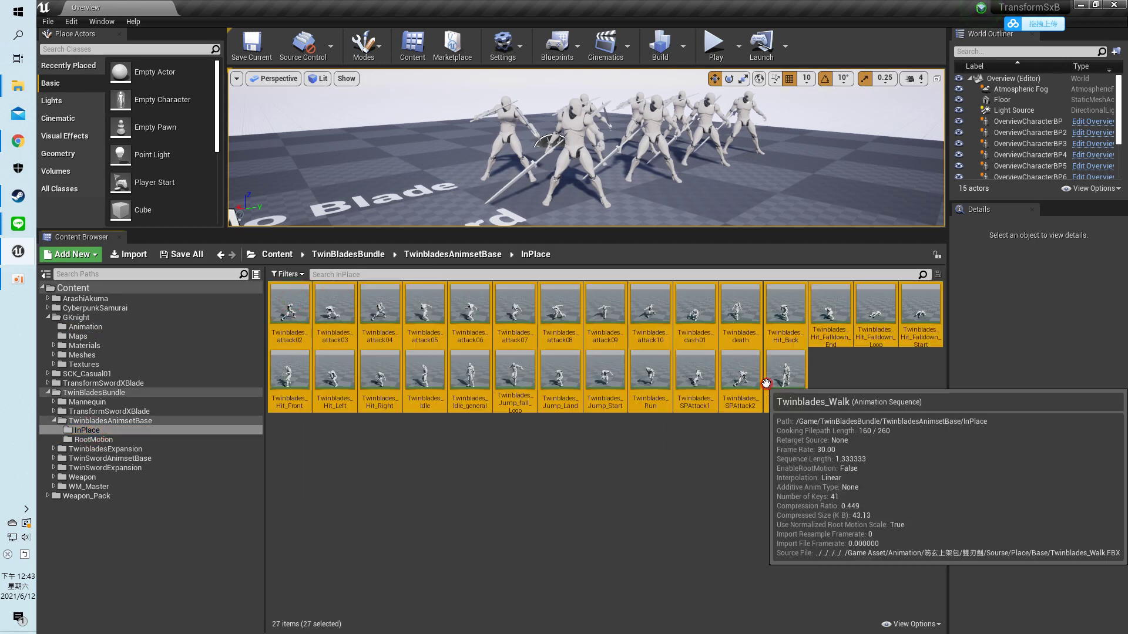
right_click(782, 379)
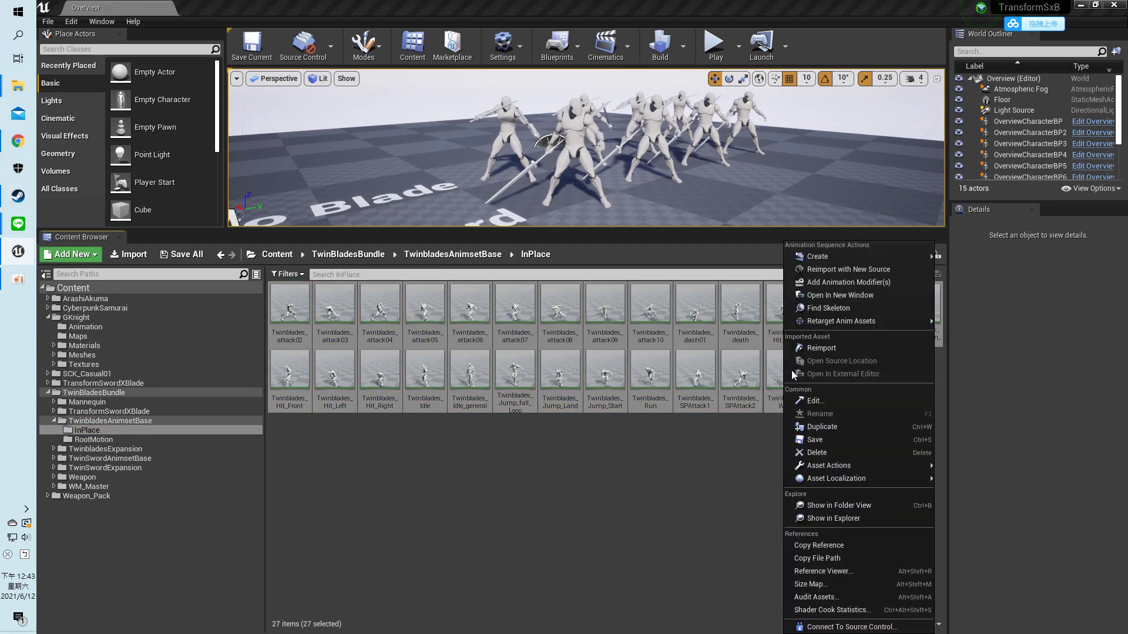
mouse_move(824, 323)
left_click(958, 321)
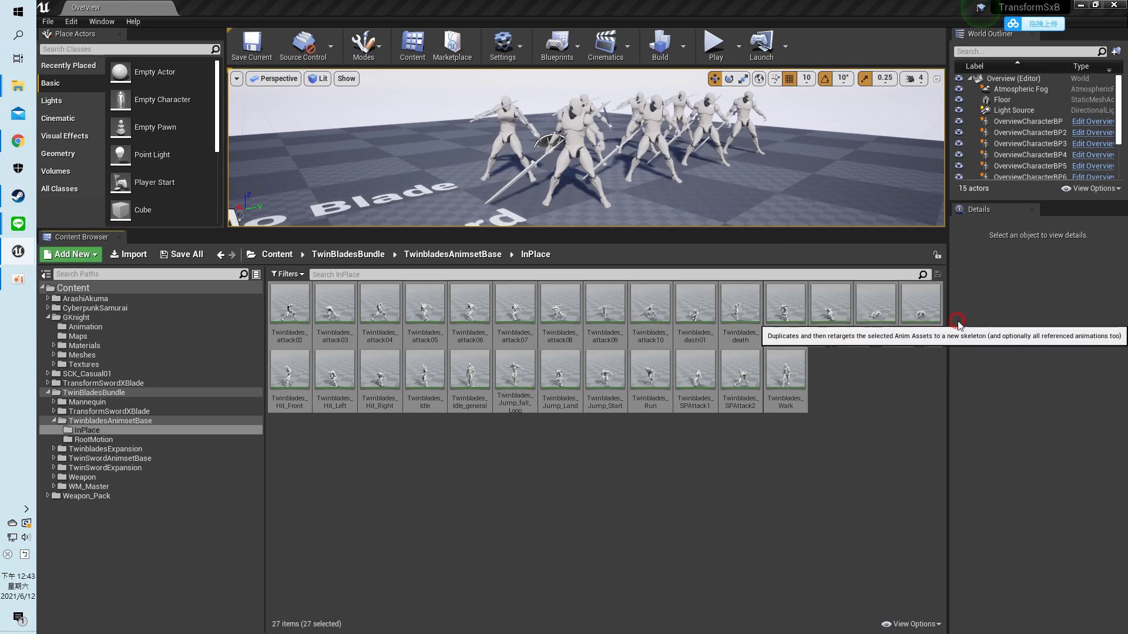
left_click(329, 238)
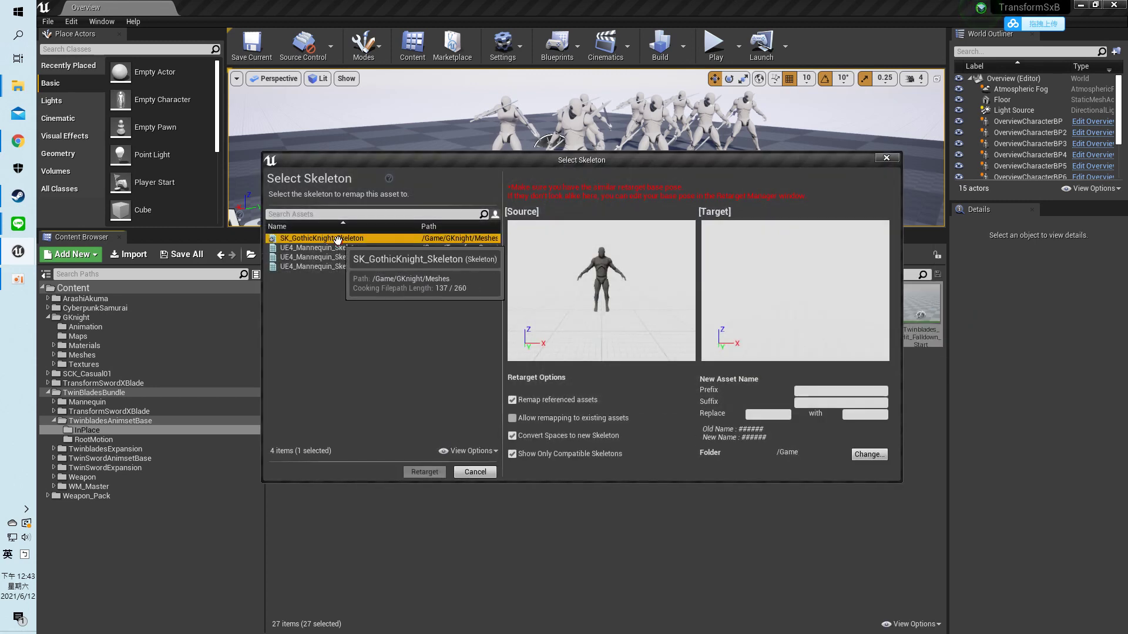
left_click(422, 474)
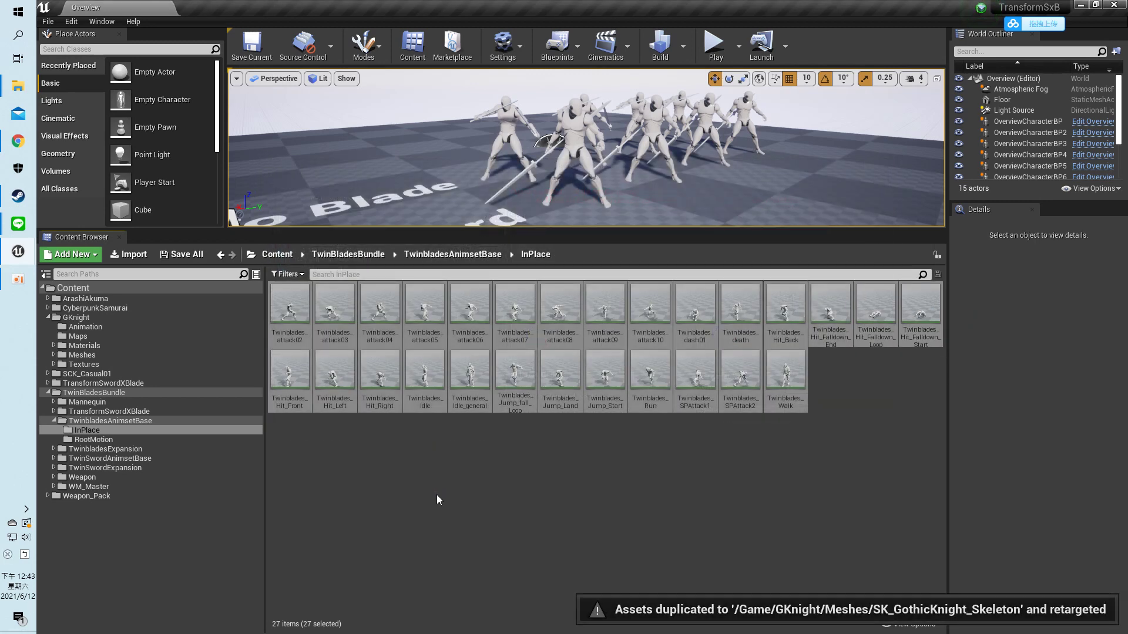
left_click(156, 287)
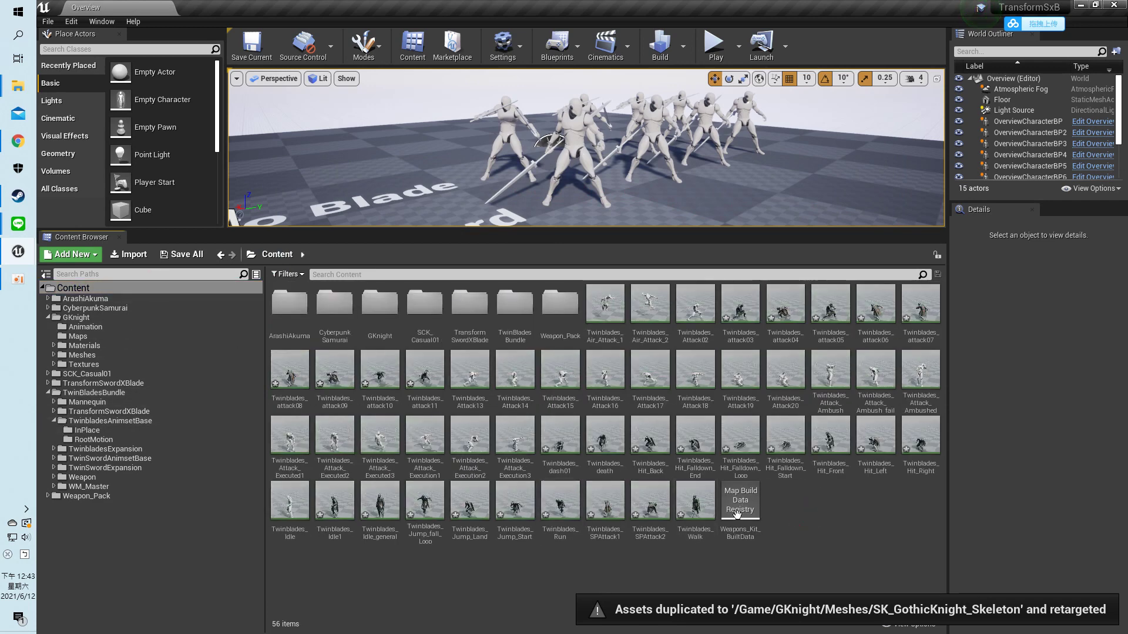
- Preview Twinblades_dash01, then open Twinblades_attack03 and select ik_hand_gunSocket
double_click(552, 439)
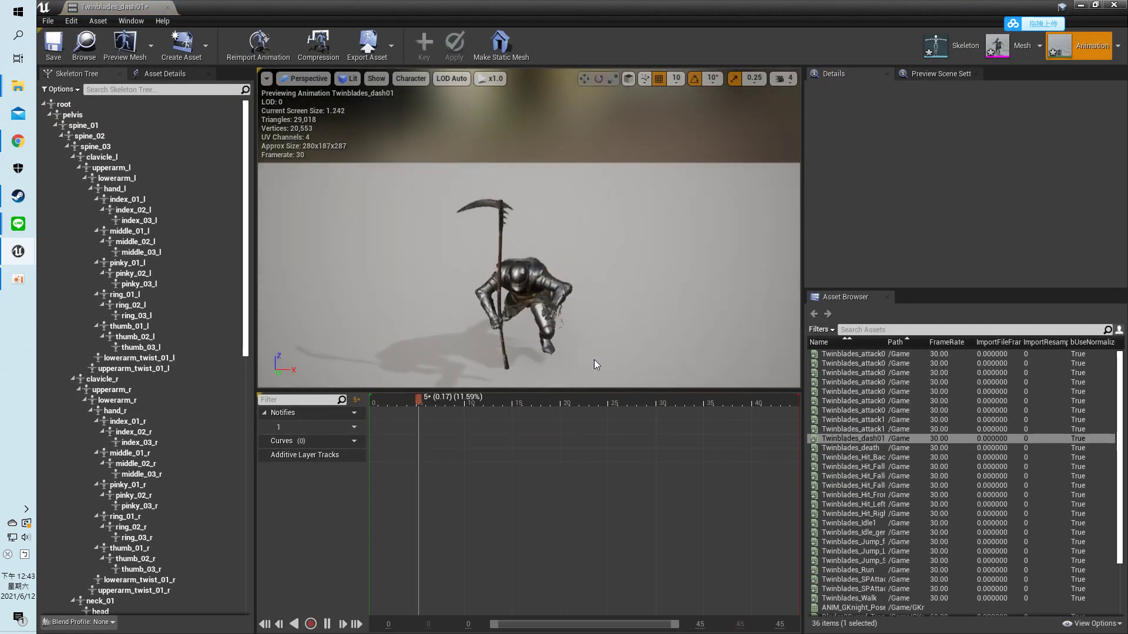
left_click(1114, 4)
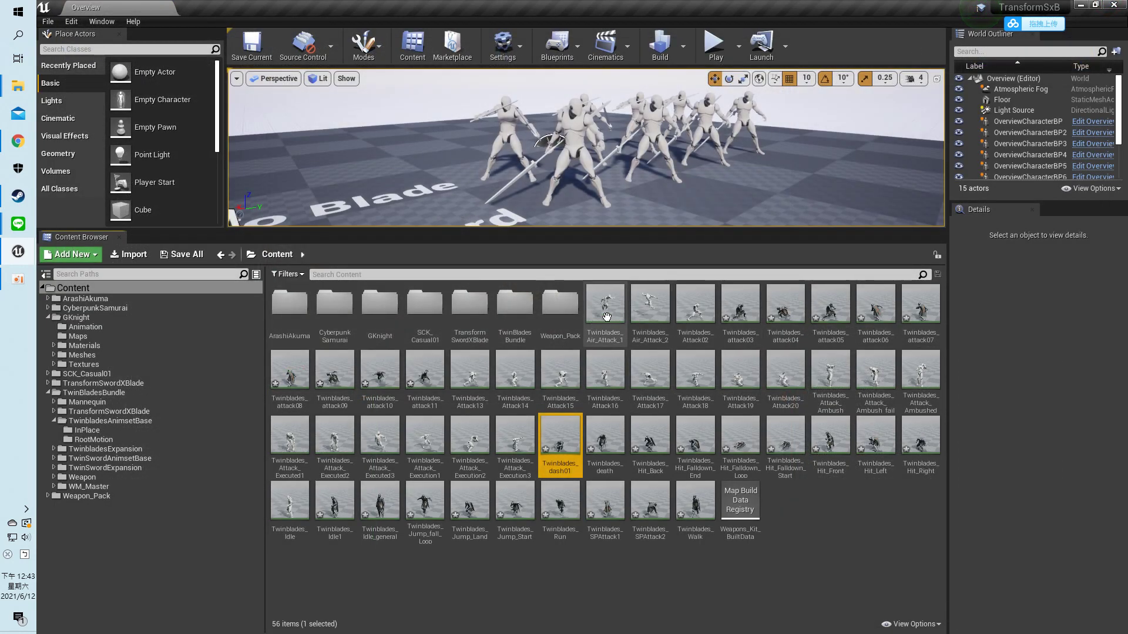
double_click(740, 302)
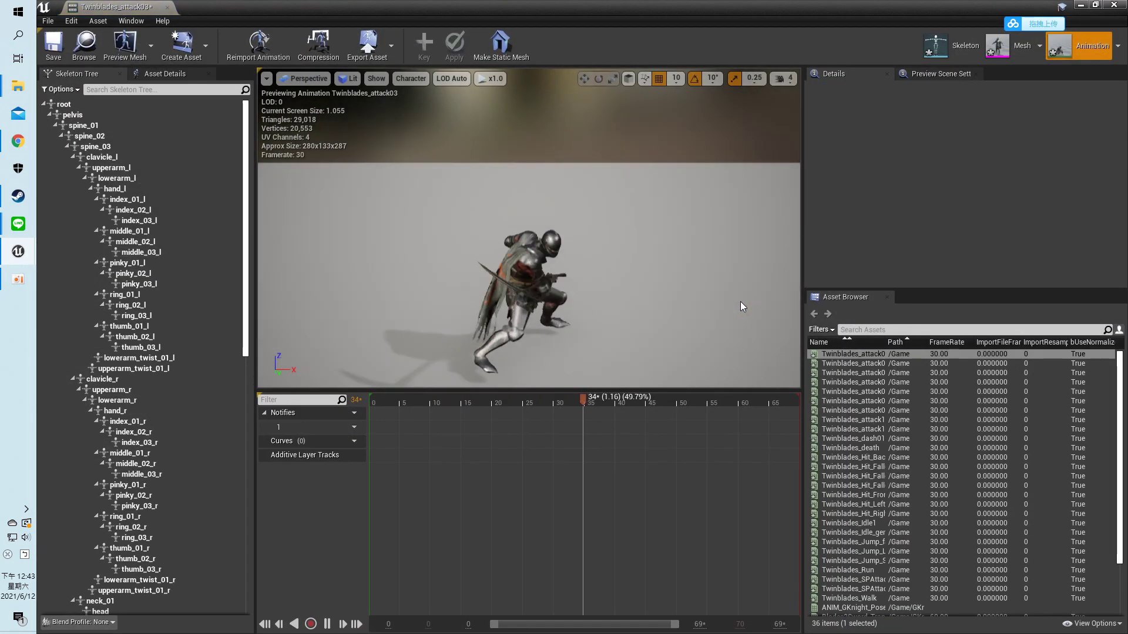
scroll(235, 294, "down", 15)
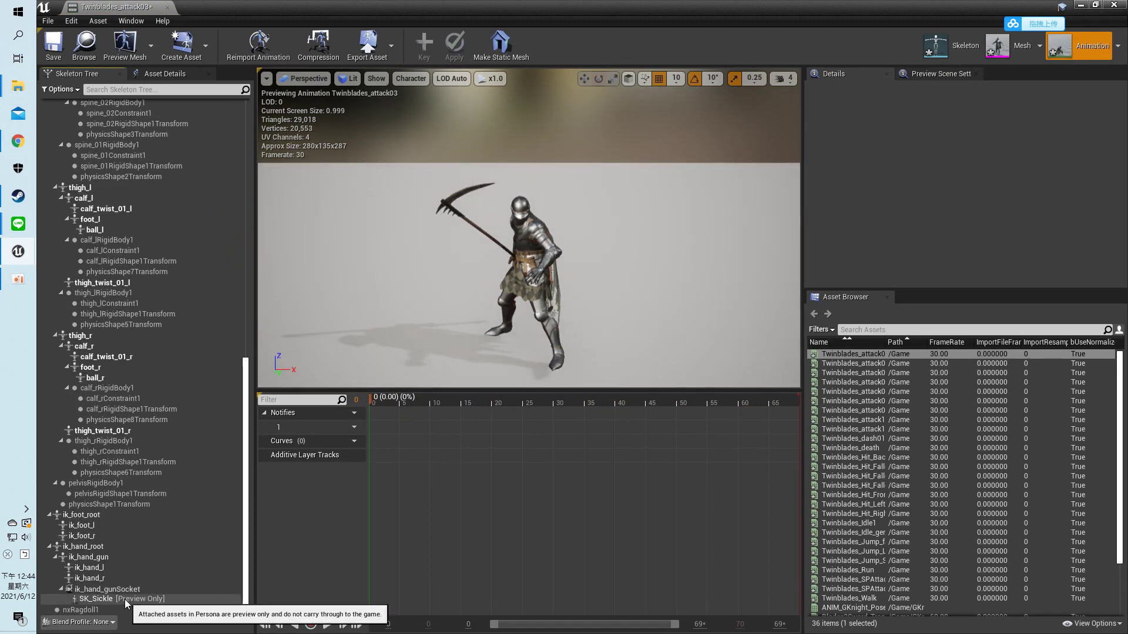
left_click(107, 589)
- Rotate the socket to about 160.53, 90, -19.47 and raise it to Z 1.79 so the sickle fits the hand
key("f")
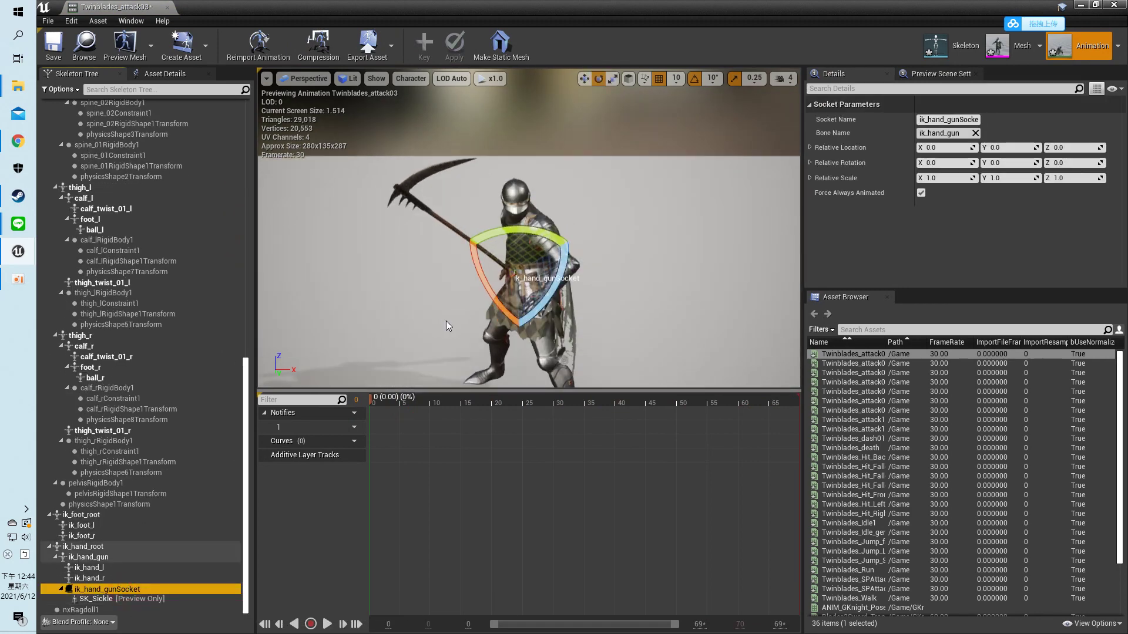
left_click_drag(450, 323, 531, 326, "alt")
left_click_drag(427, 293, 447, 344)
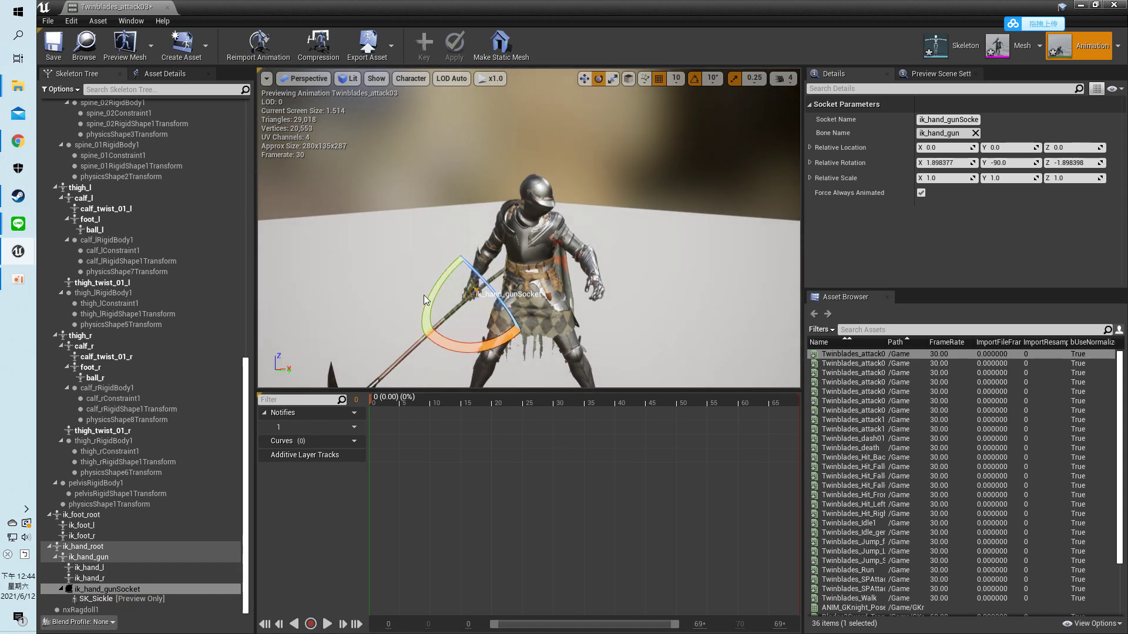
left_click_drag(583, 221, 558, 229, "alt")
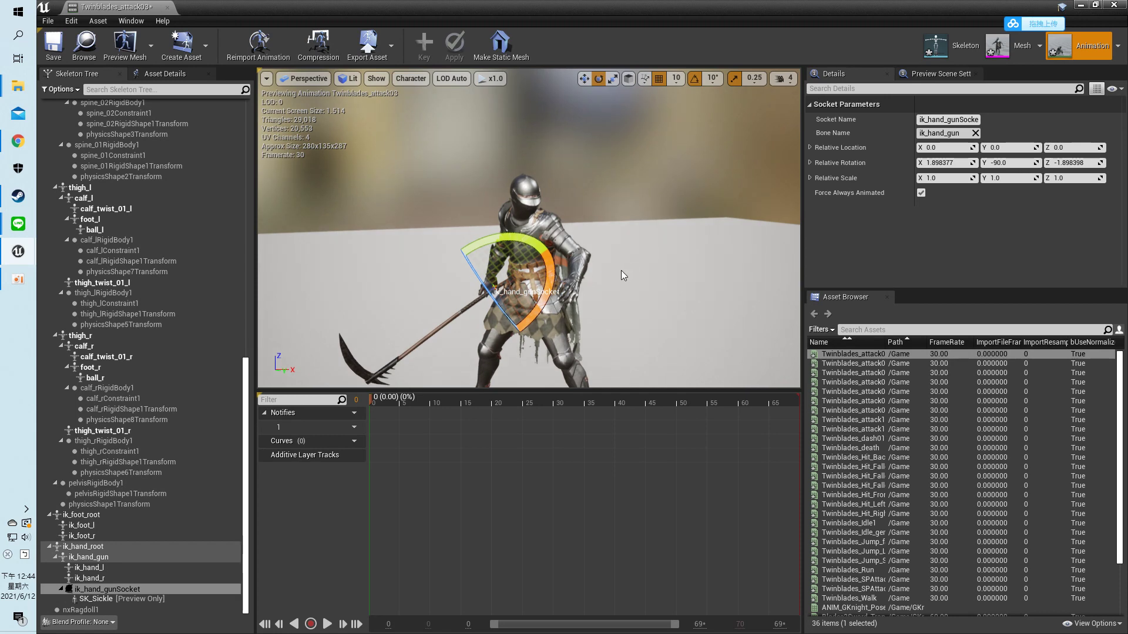
key("w")
left_click_drag(495, 289, 515, 296)
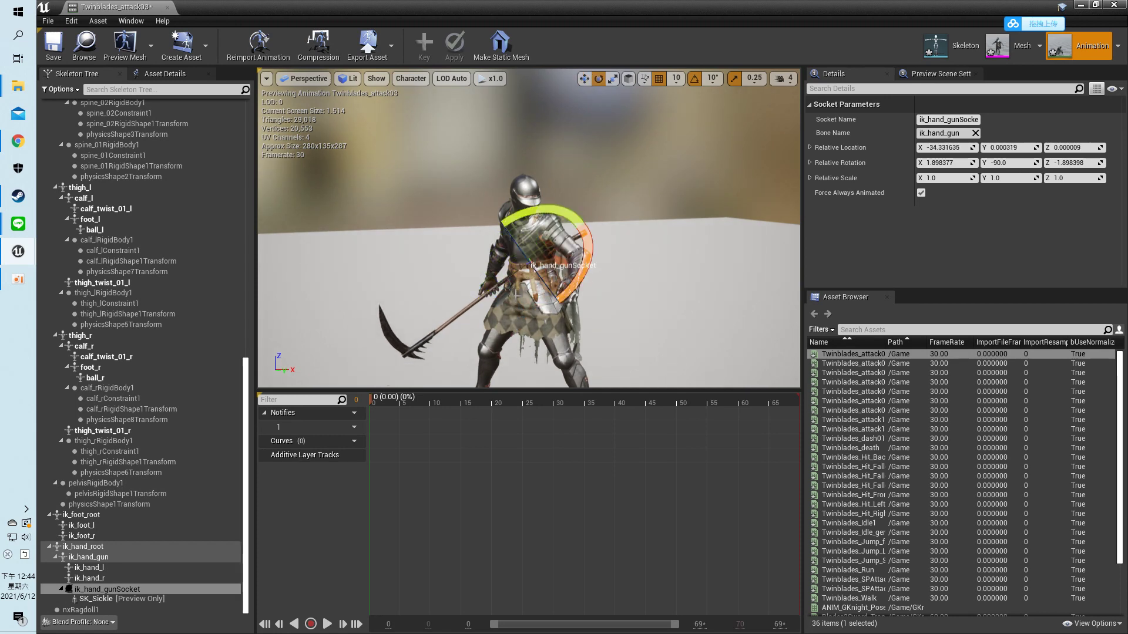
left_click_drag(467, 251, 588, 253, "alt")
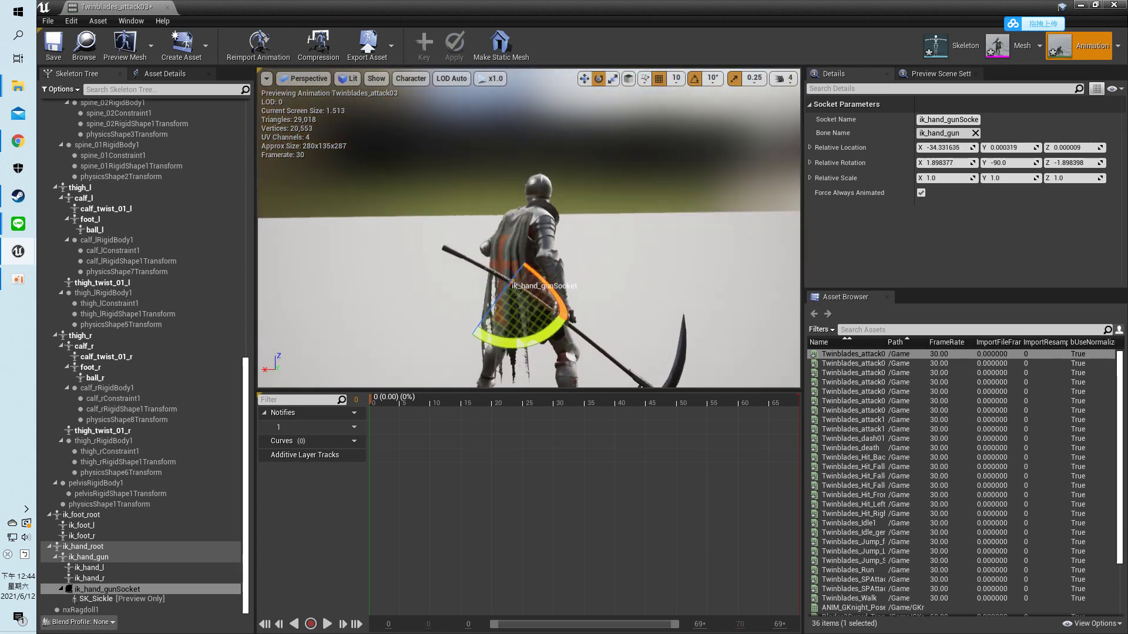
scroll(652, 302, "up", 3)
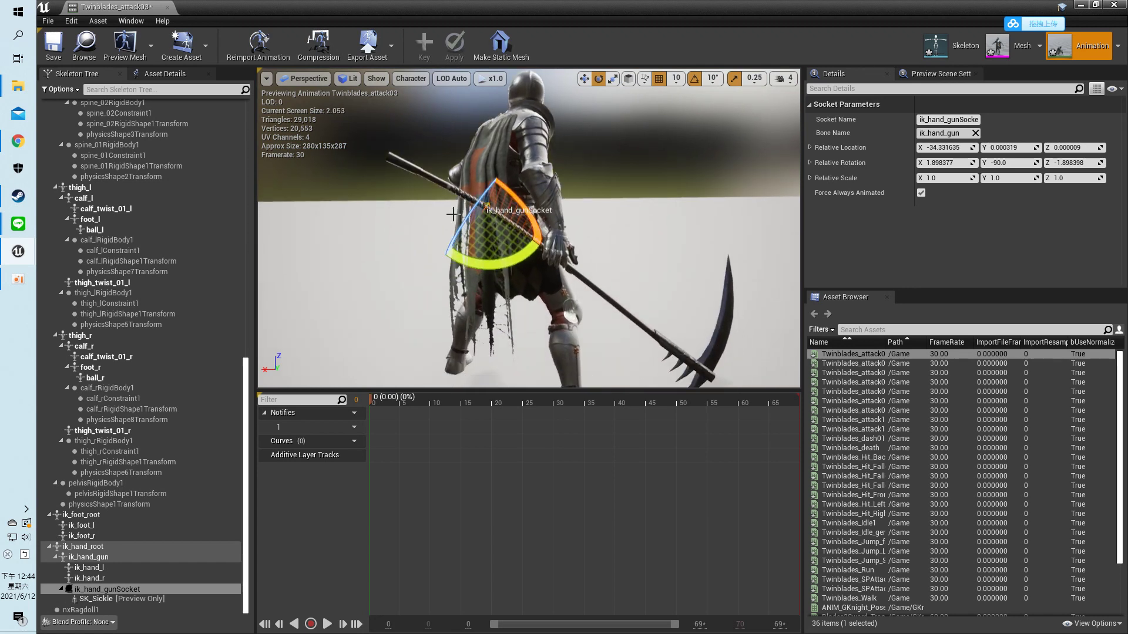
left_click_drag(461, 226, 490, 196)
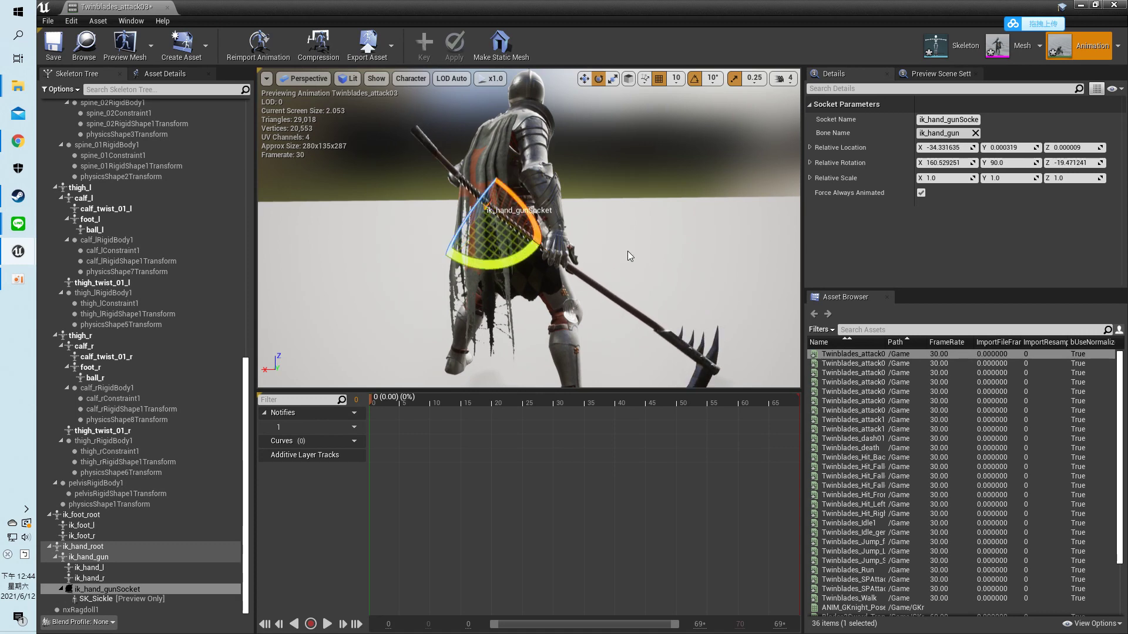
scroll(626, 257, "down", 2)
left_click_drag(629, 251, 311, 198, "alt")
scroll(607, 272, "up", 3)
- Set the socket's Y scale to 1.3, slide the sickle higher, and scrub attack03 to check it
key("w")
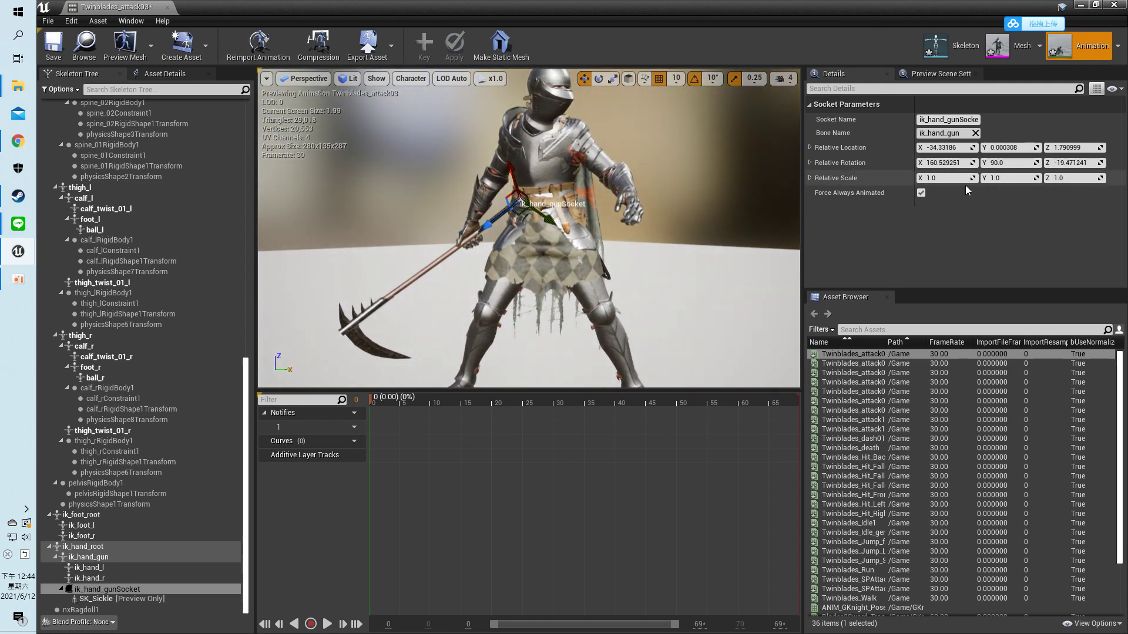
scroll(627, 249, "down", 2)
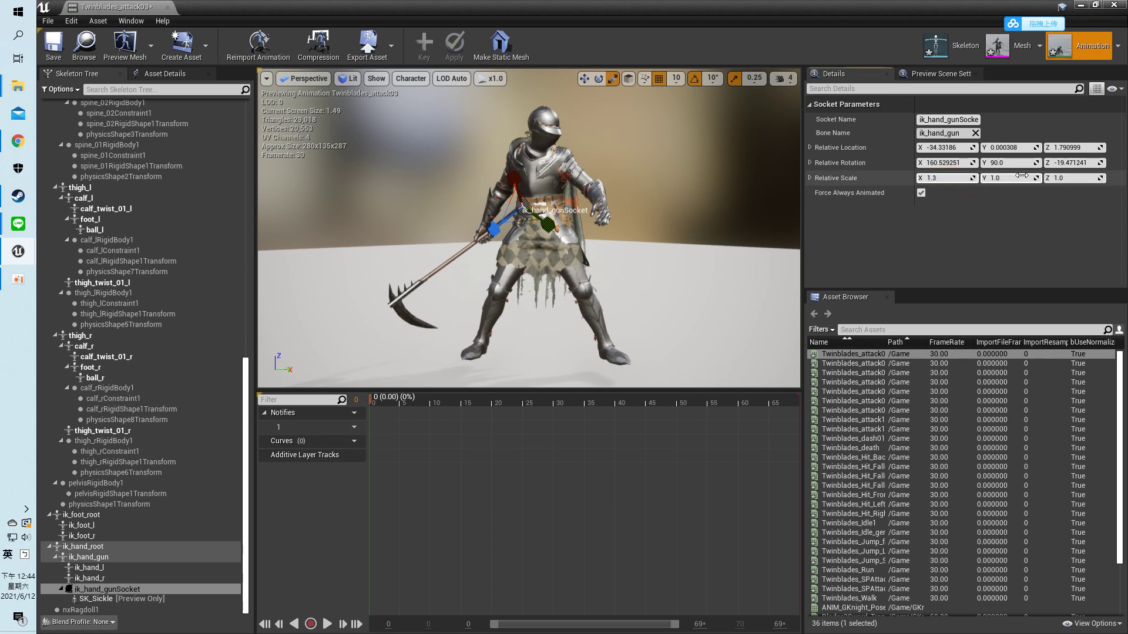
type("1.3")
key("Return")
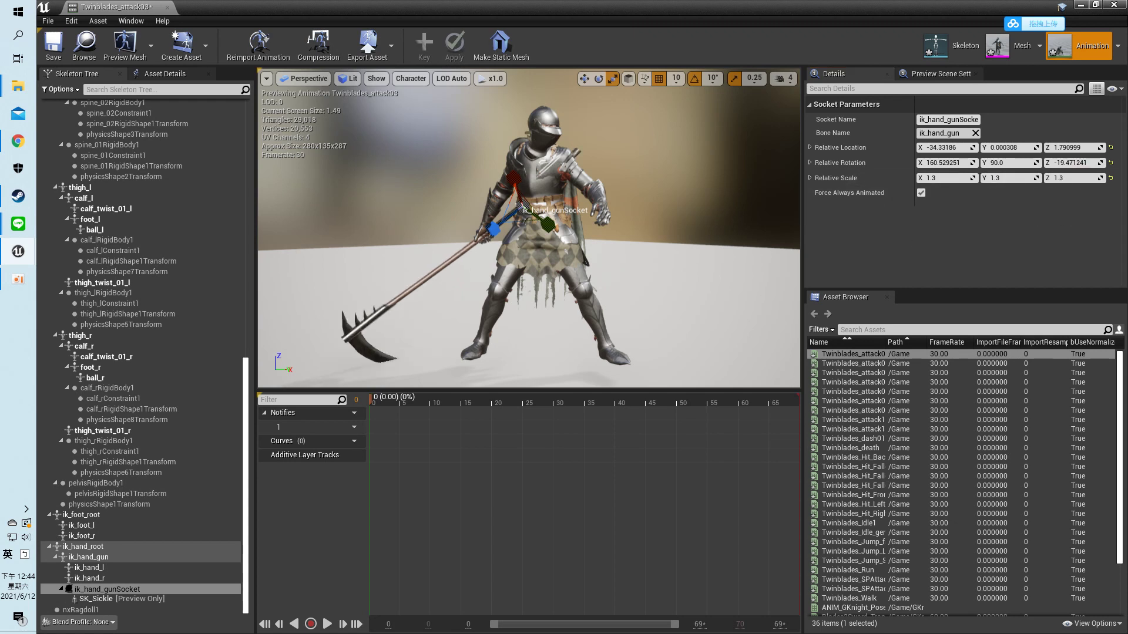
left_click(702, 260)
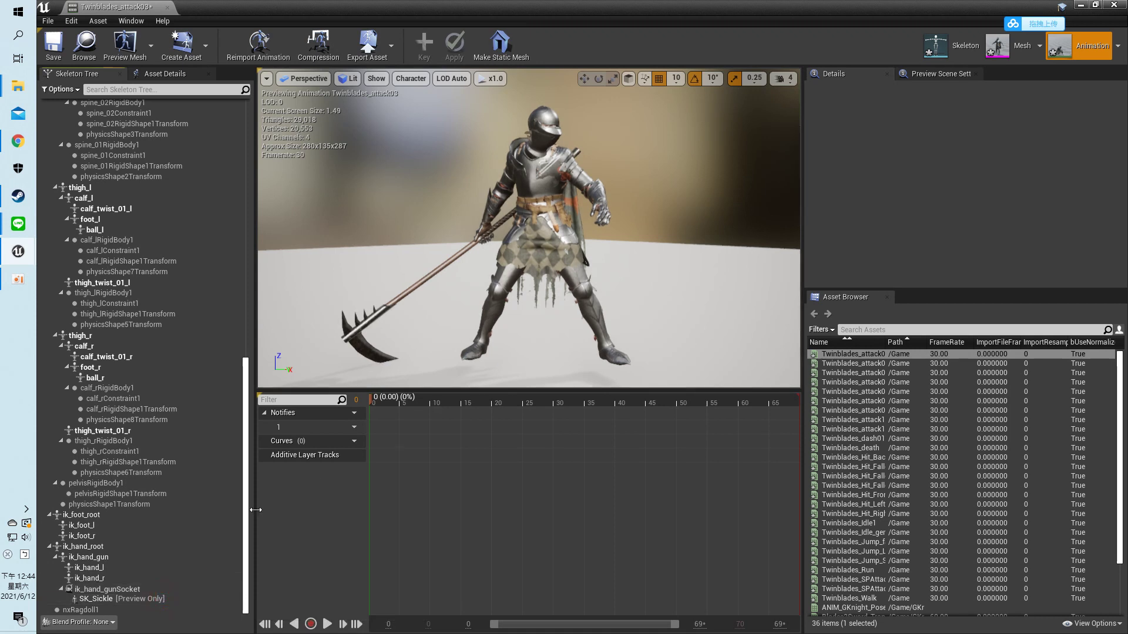
left_click(121, 591)
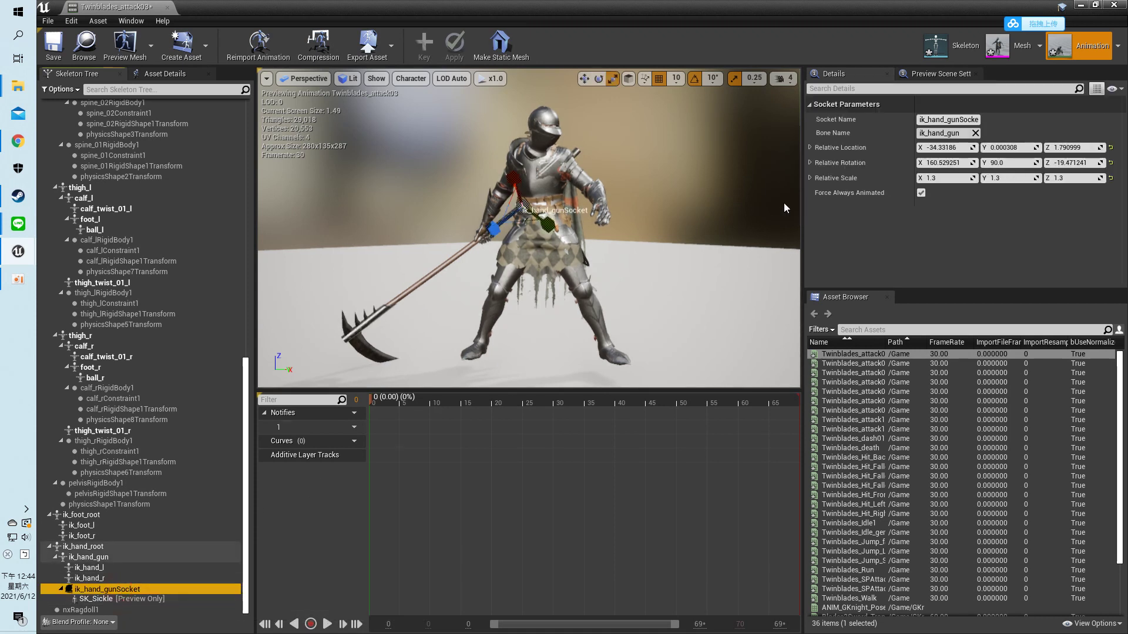
left_click(598, 79)
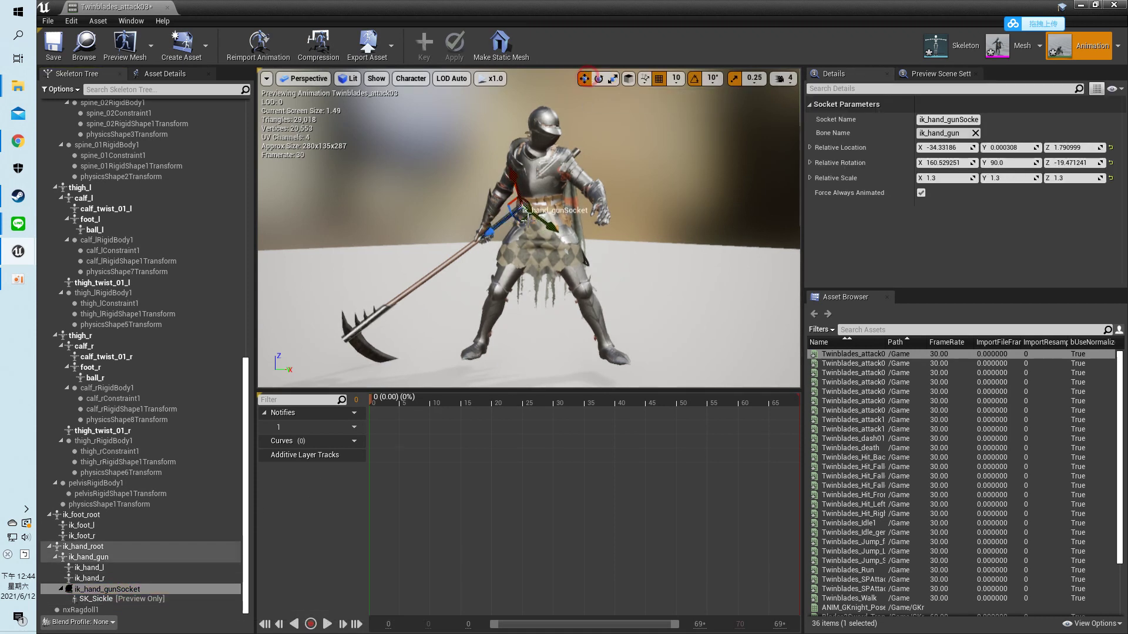
left_click_drag(494, 231, 531, 214)
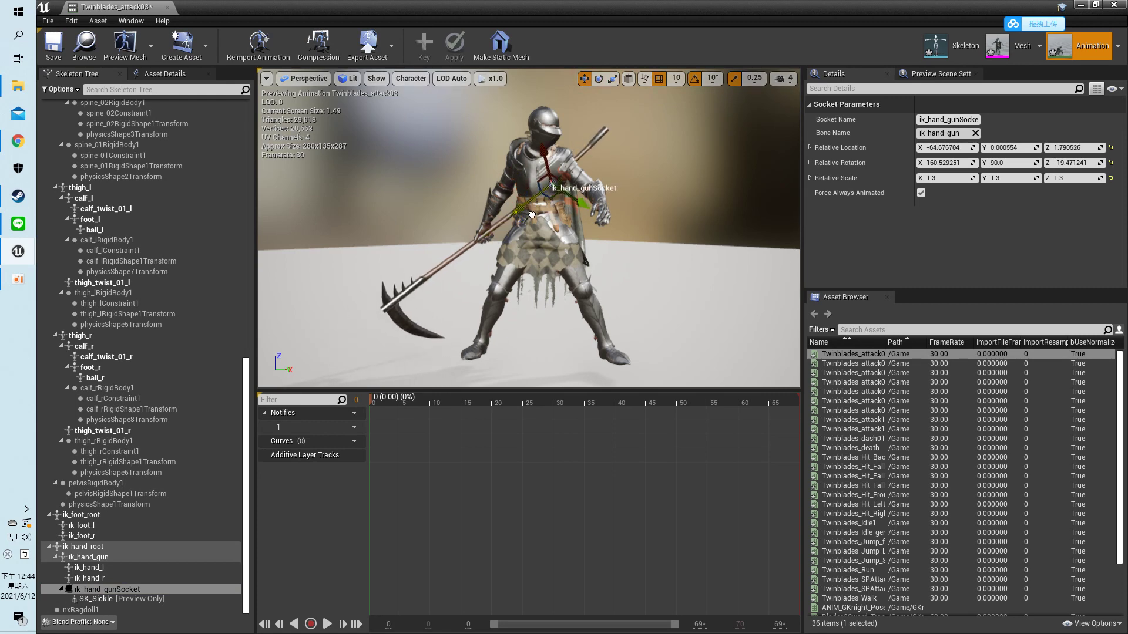
scroll(526, 227, "down", 3)
left_click_drag(526, 226, 723, 229, "alt")
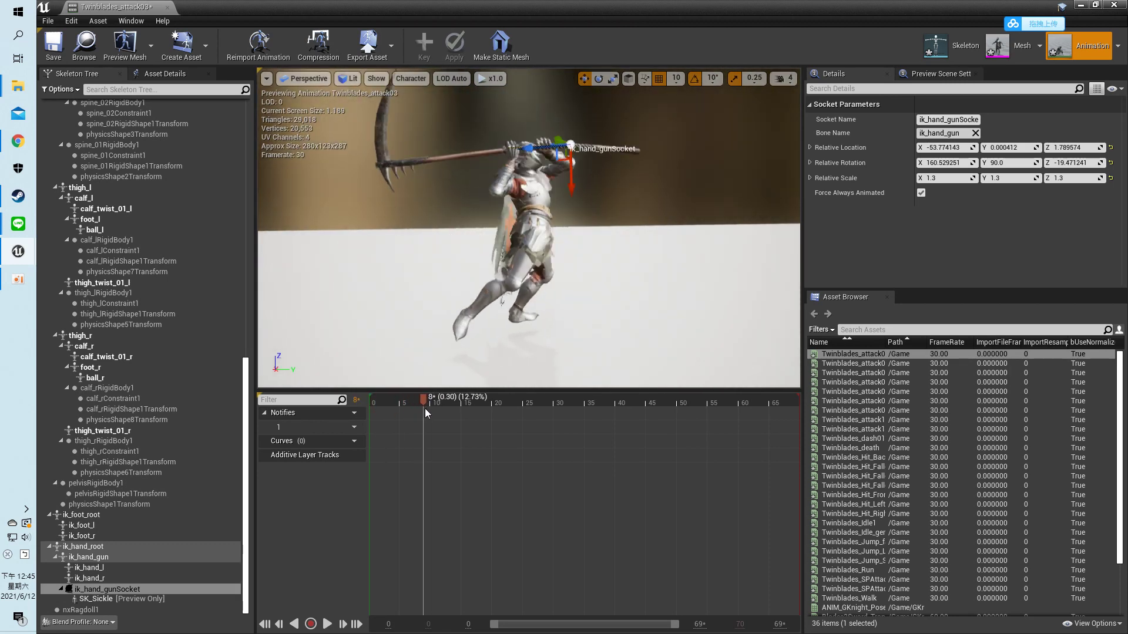
left_click_drag(425, 408, 507, 413)
left_click_drag(587, 420, 700, 419)
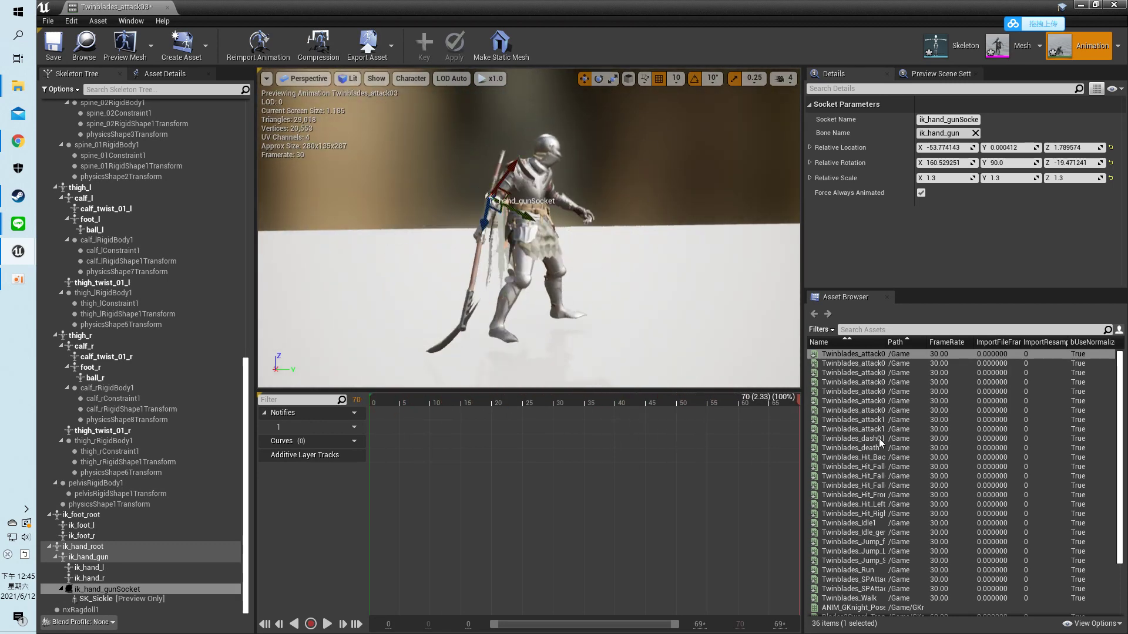
left_click_drag(634, 246, 490, 252, "alt")
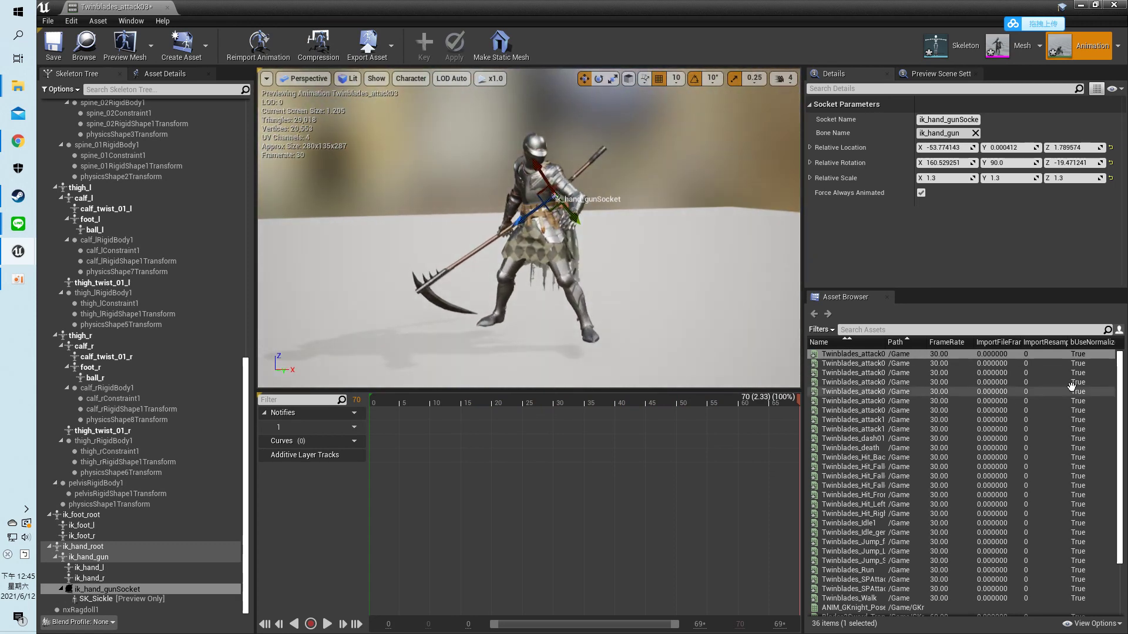
- Play Twinblades_attack04, scrubbing to its last frame, then switch to Twinblades_attack05
double_click(891, 364)
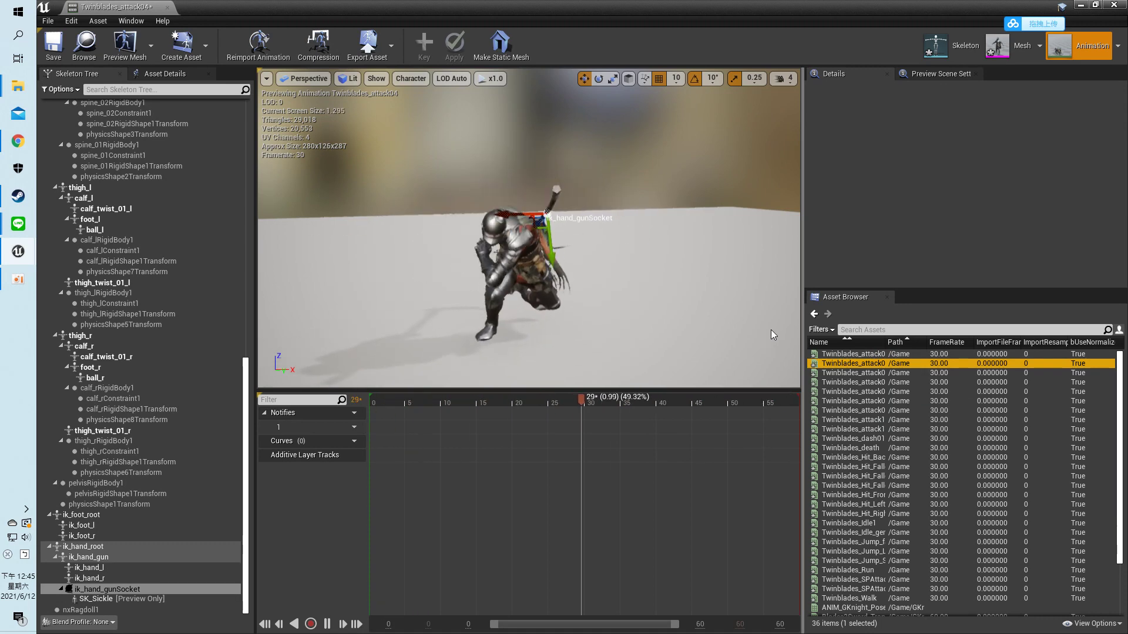
left_click_drag(464, 220, 575, 224, "alt")
left_click_drag(464, 220, 699, 255, "alt")
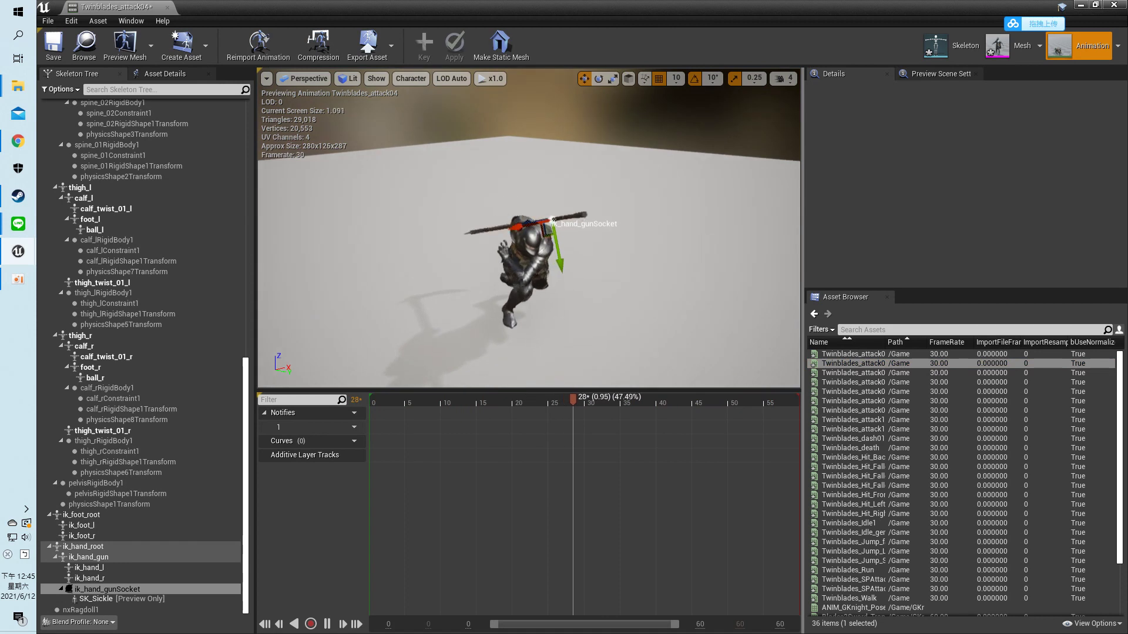
left_click(675, 276)
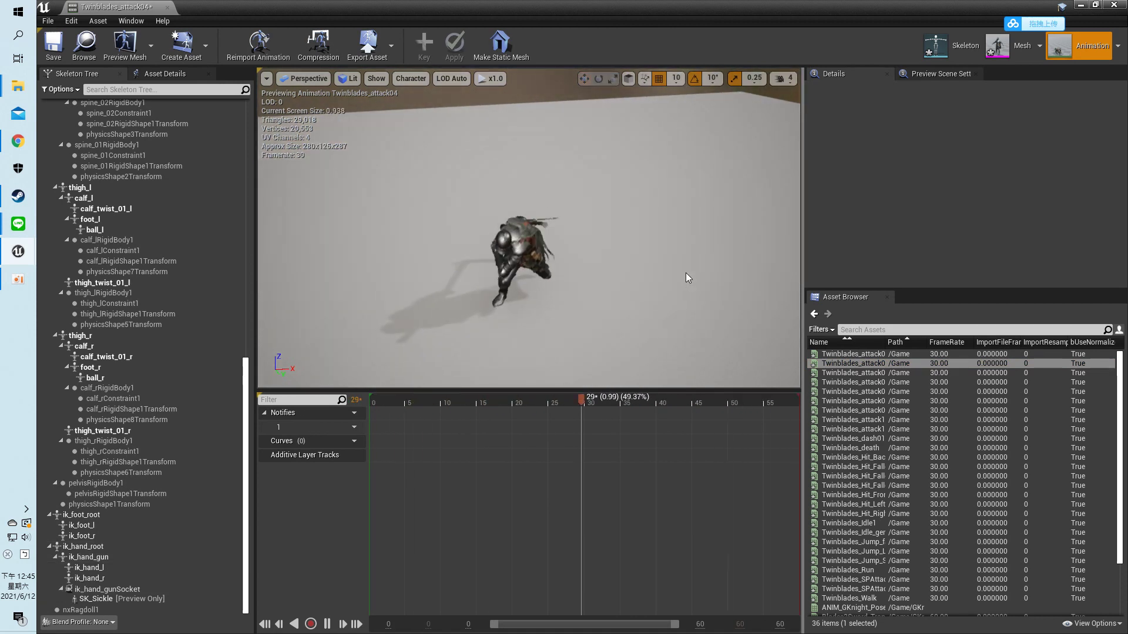
left_click_drag(369, 396, 494, 410)
left_click_drag(630, 429, 822, 451)
left_click(858, 374)
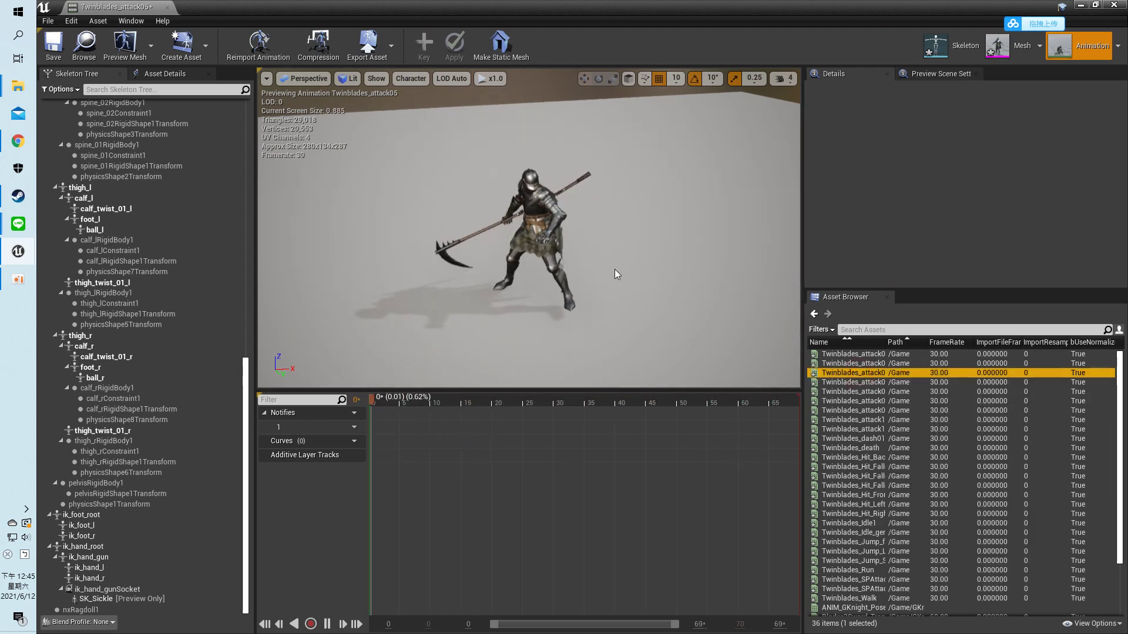
left_click_drag(686, 240, 703, 282, "alt")
- Preview Twinblades_attack06 through attack11, dash01 and death on the knight with the sickle
double_click(846, 383)
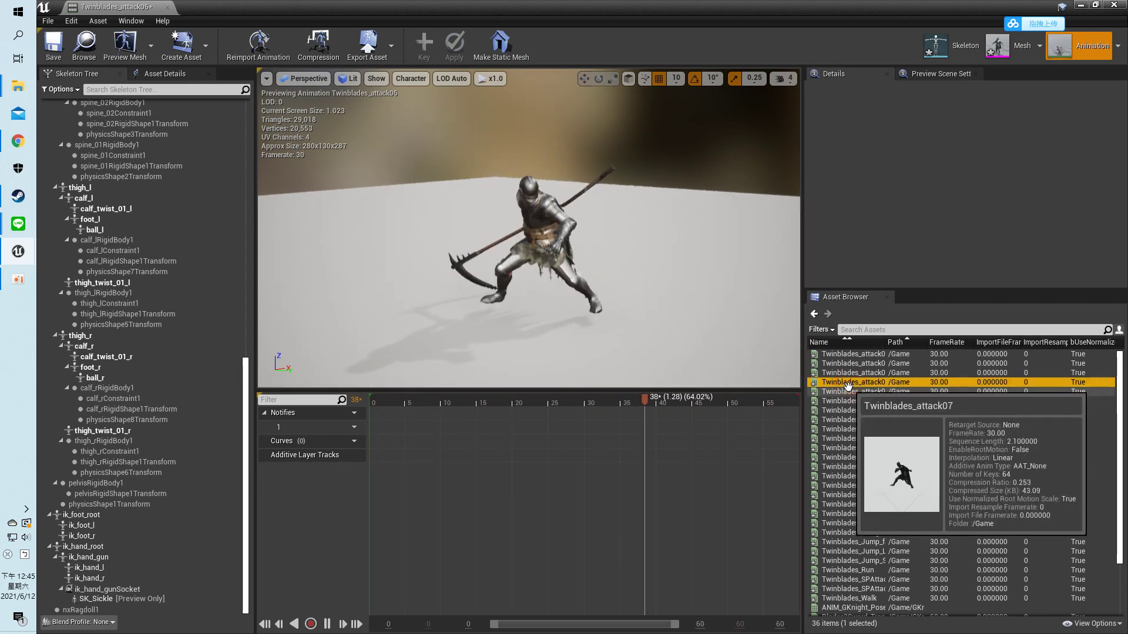
double_click(850, 392)
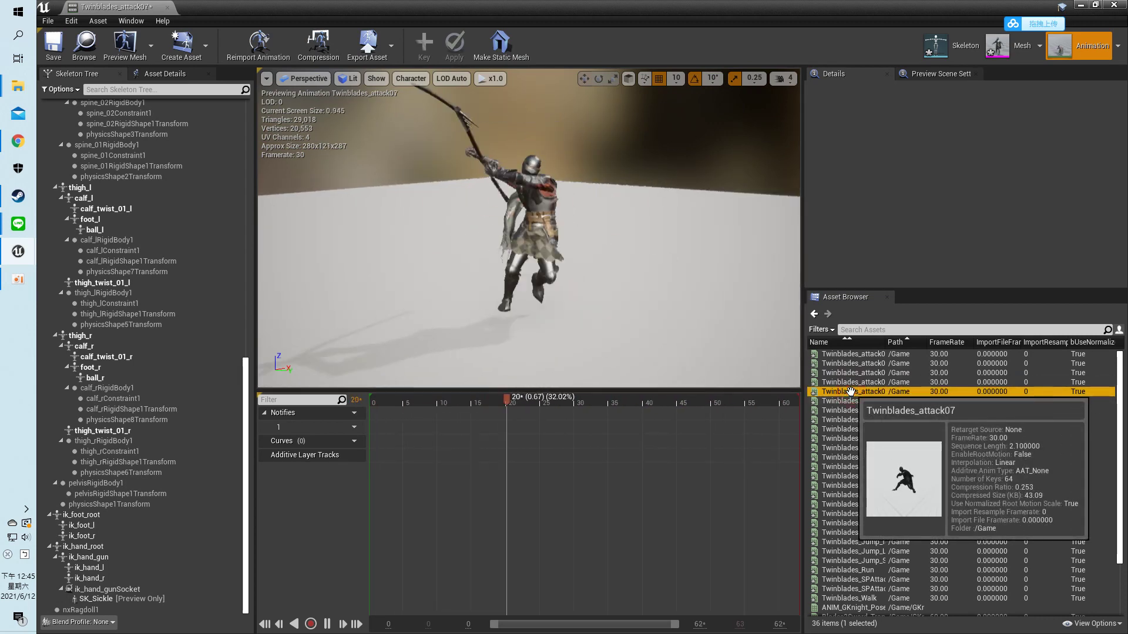
double_click(850, 400)
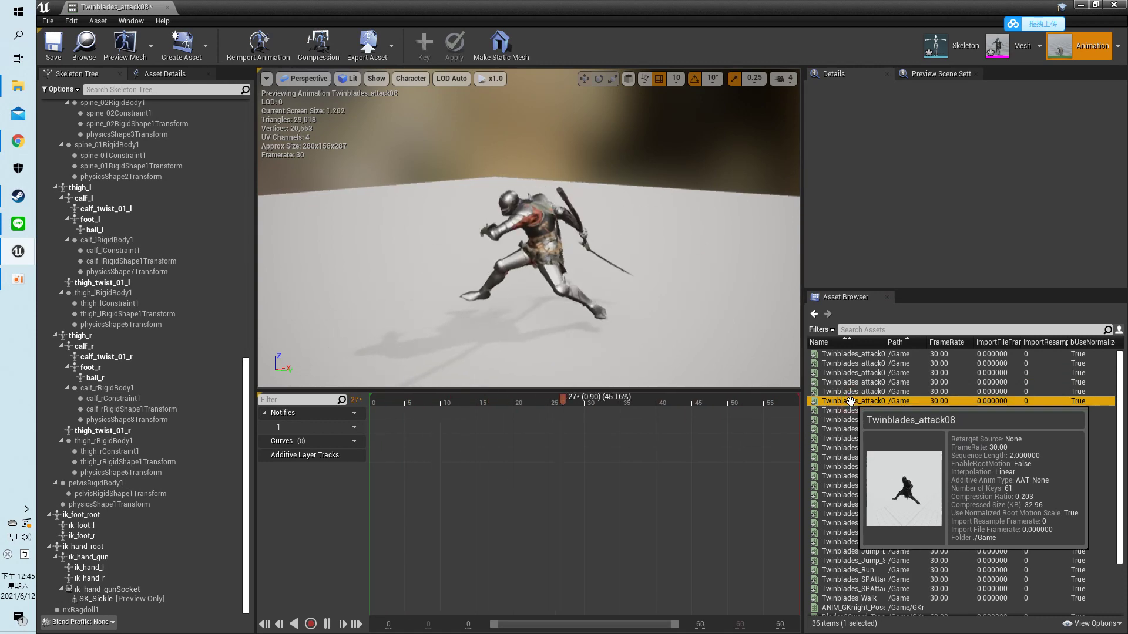
double_click(855, 410)
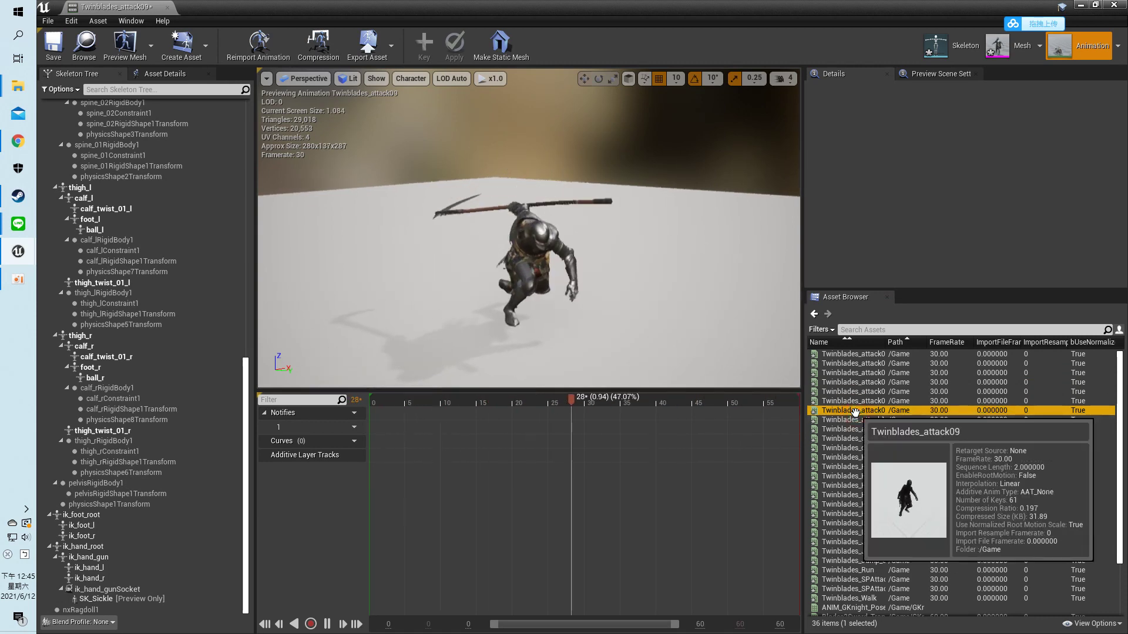
double_click(855, 420)
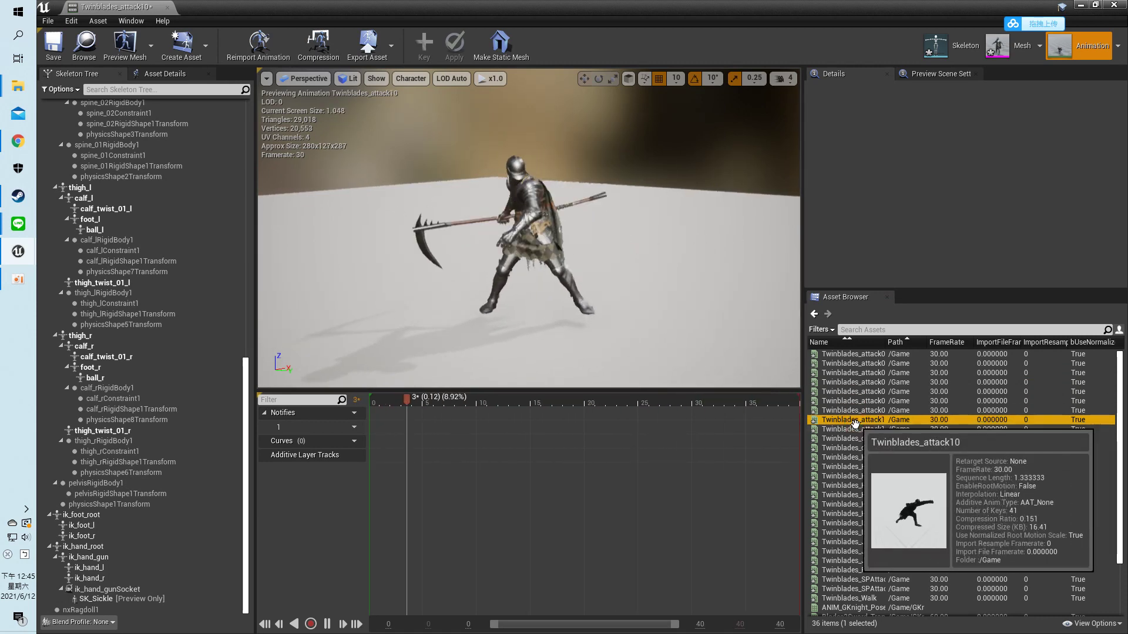
double_click(855, 428)
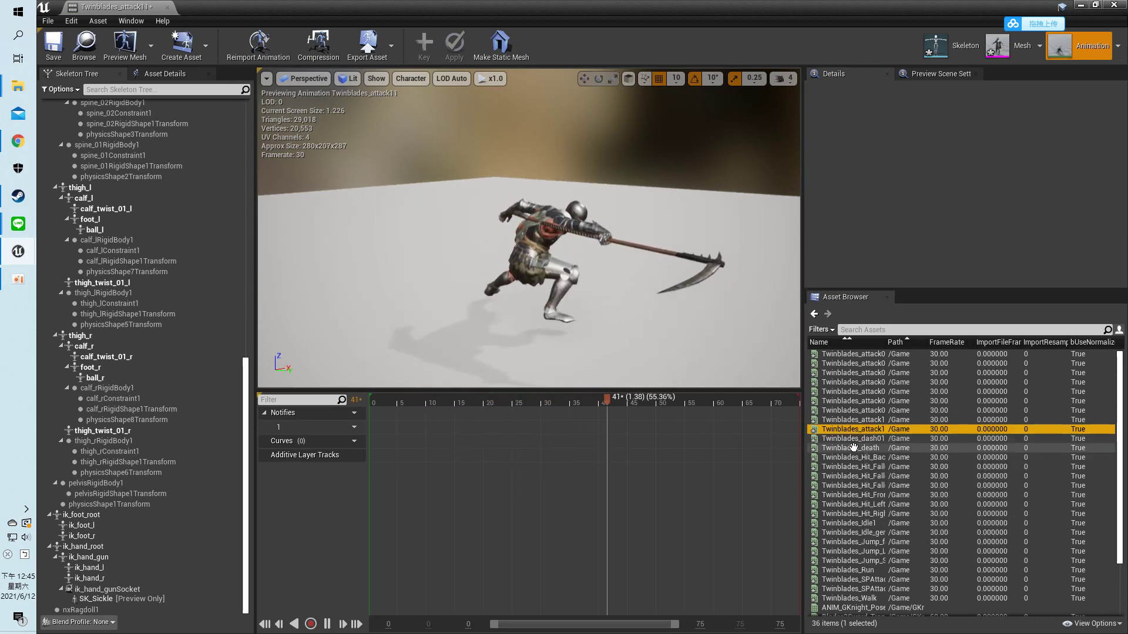
double_click(854, 439)
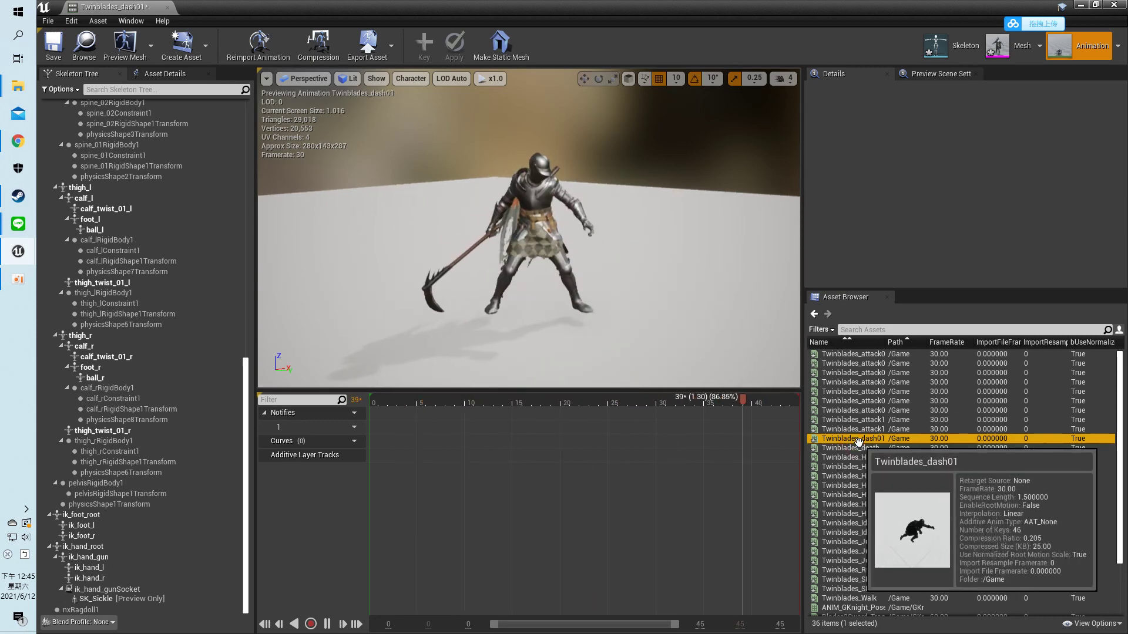
double_click(859, 448)
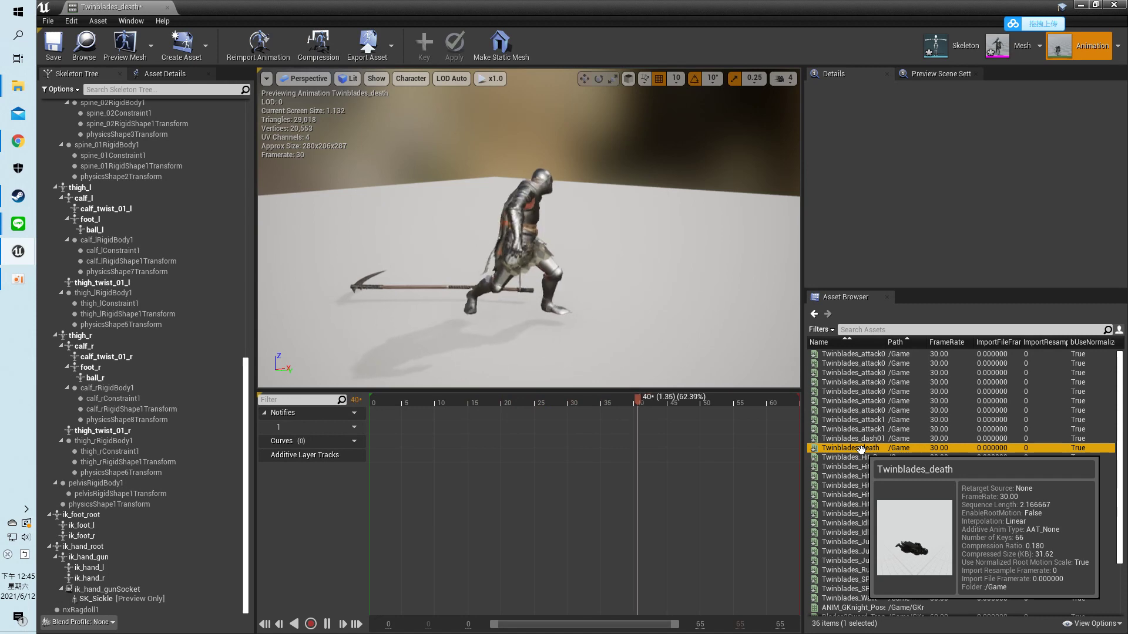
- Pick Twinblades_Hit_Back, replay attack10, attack08 and attack09, orbiting around the knight
left_click(862, 457)
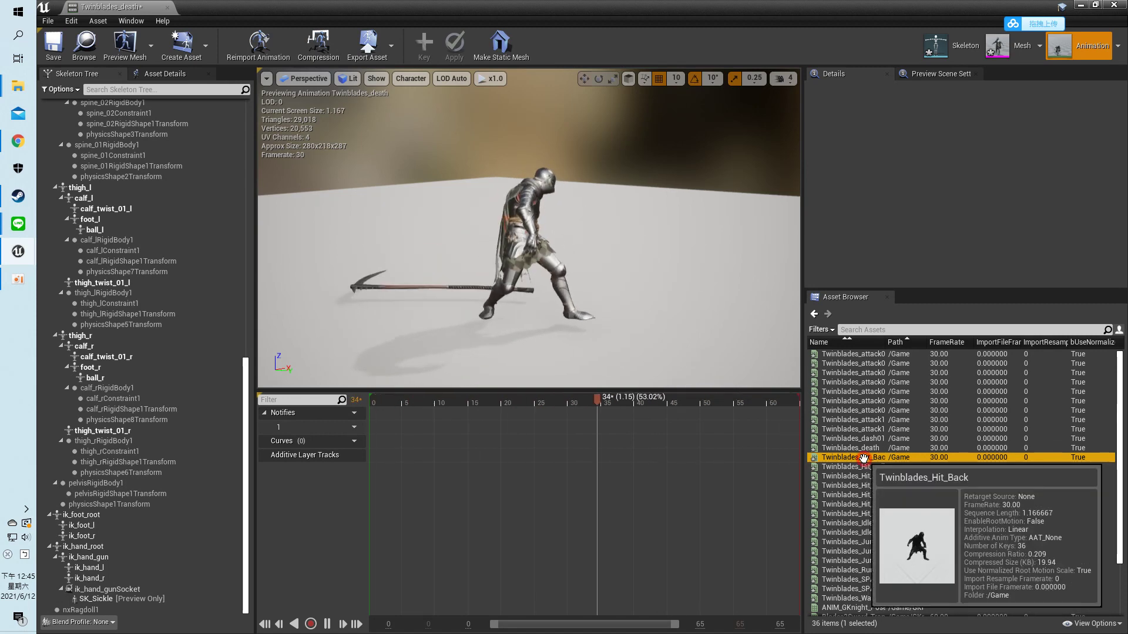
double_click(855, 419)
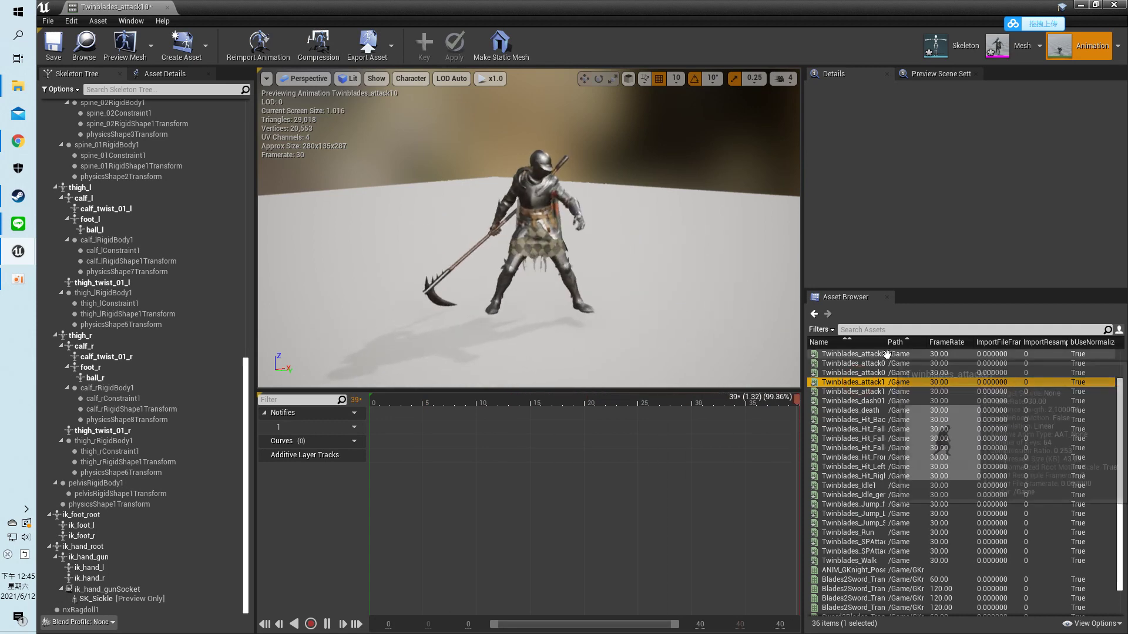
double_click(868, 366)
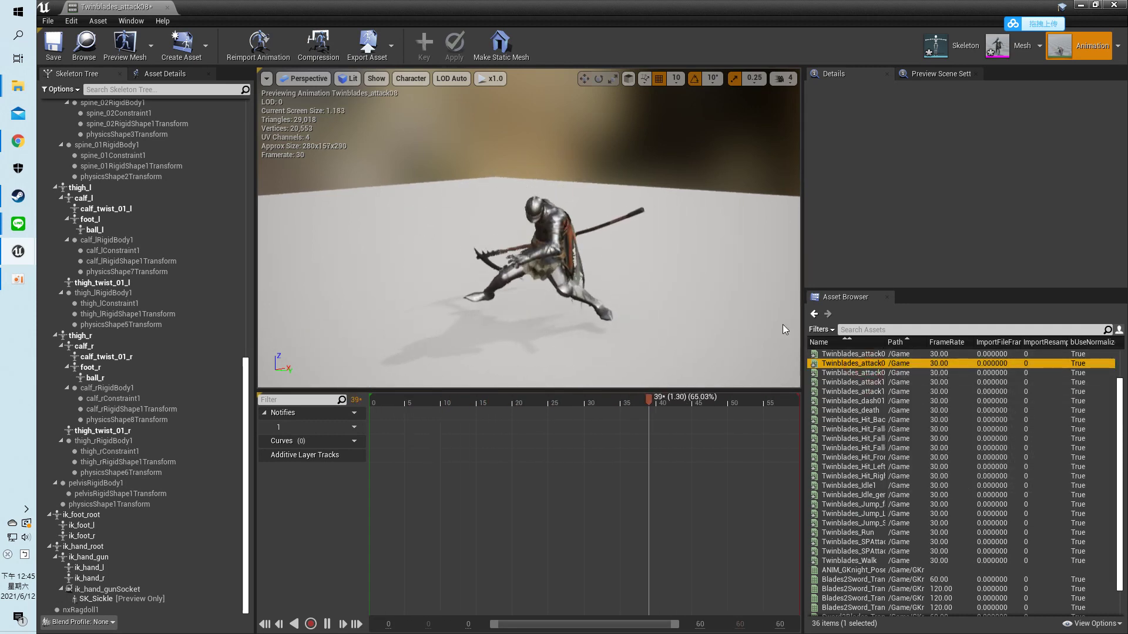
double_click(859, 372)
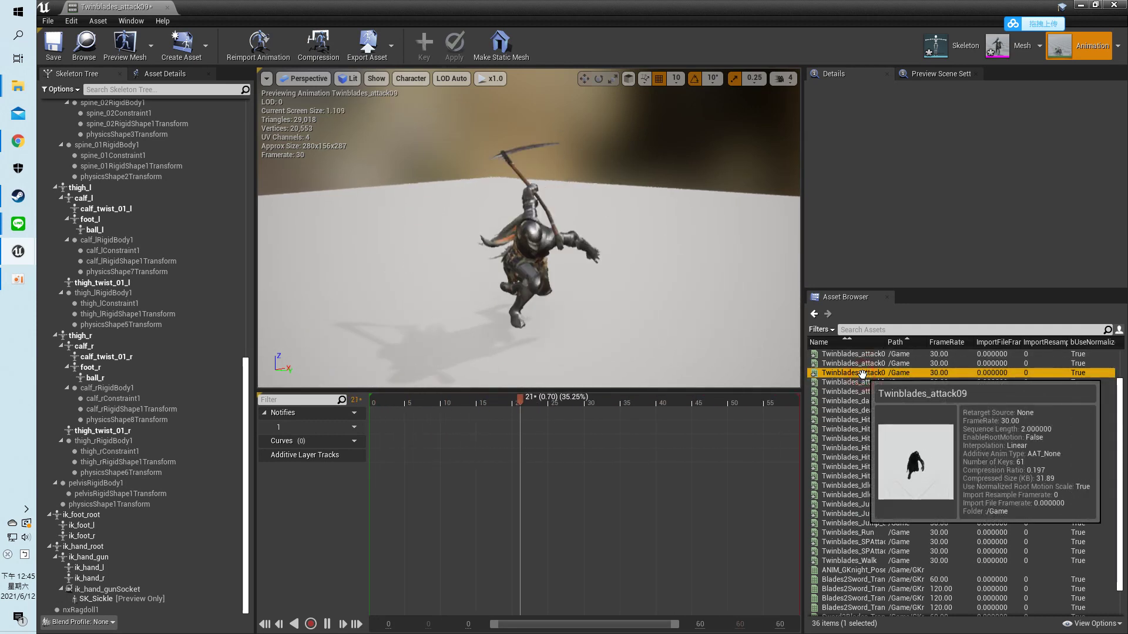
left_click_drag(664, 253, 517, 255, "alt")
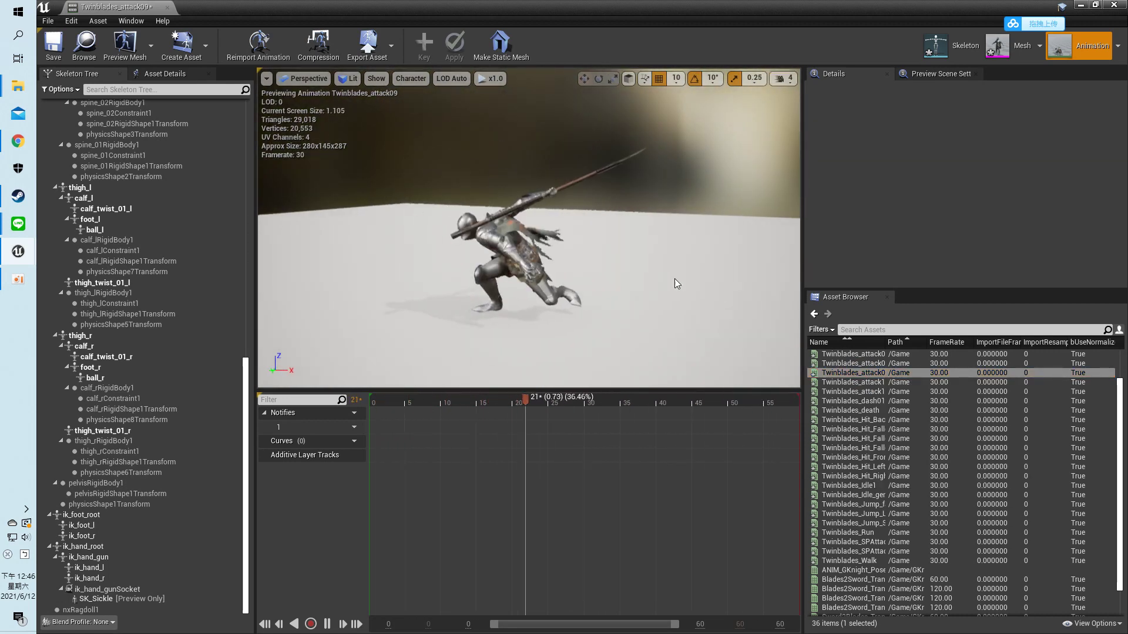
left_click_drag(632, 275, 662, 272, "alt")
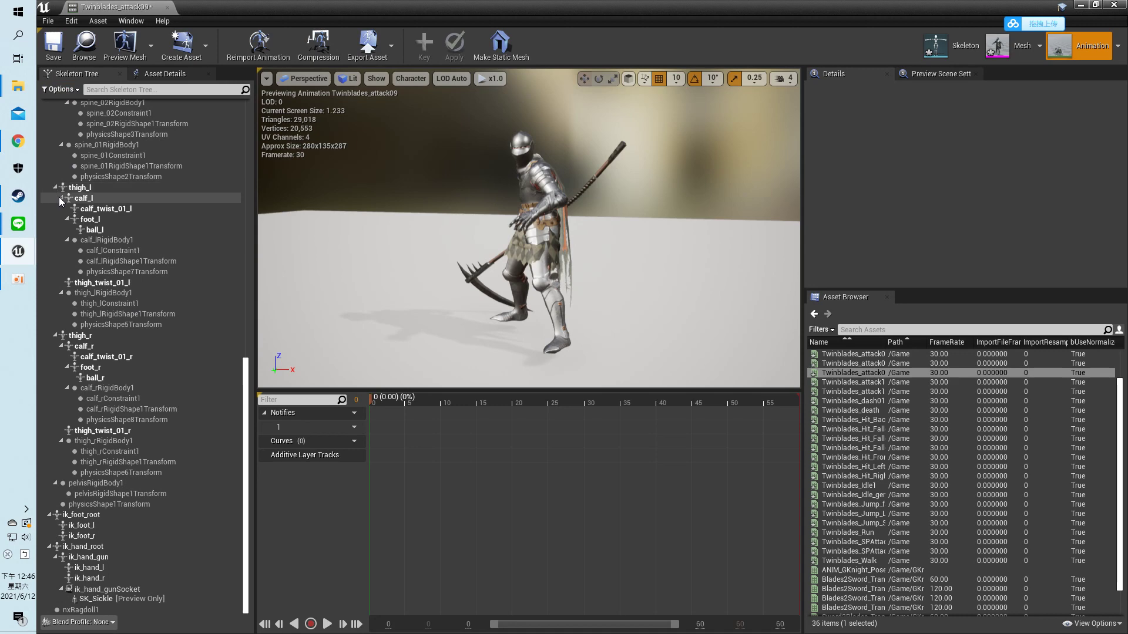
- Close the knight's animation editor and browse to the CyberpunkSamurai > Meshes folder
left_click(1111, 6)
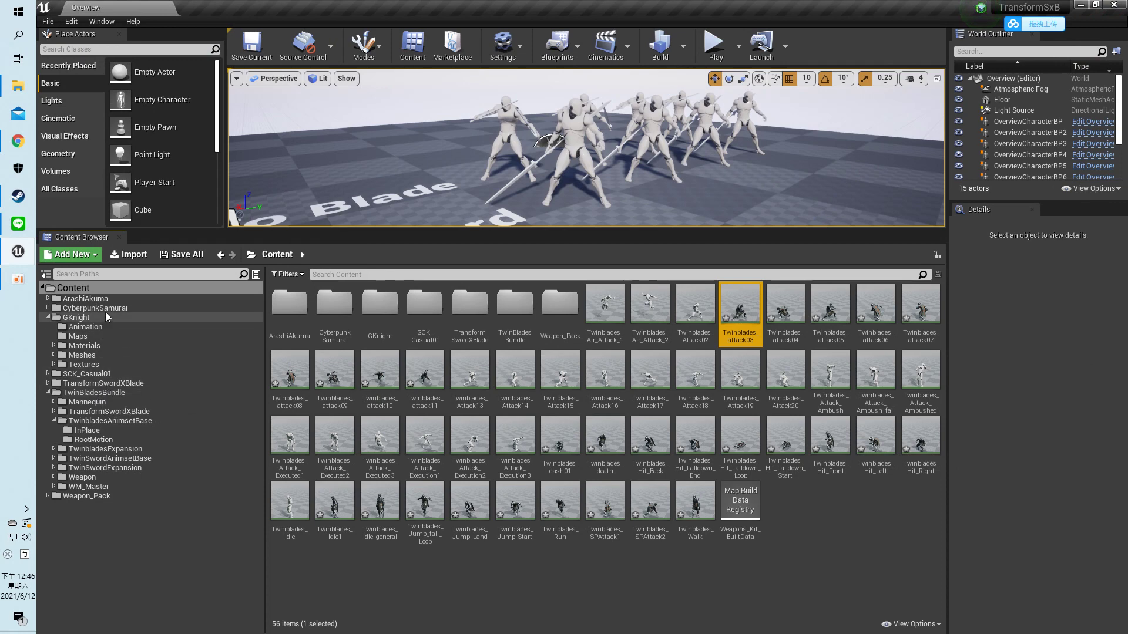
left_click(48, 317)
left_click(48, 308)
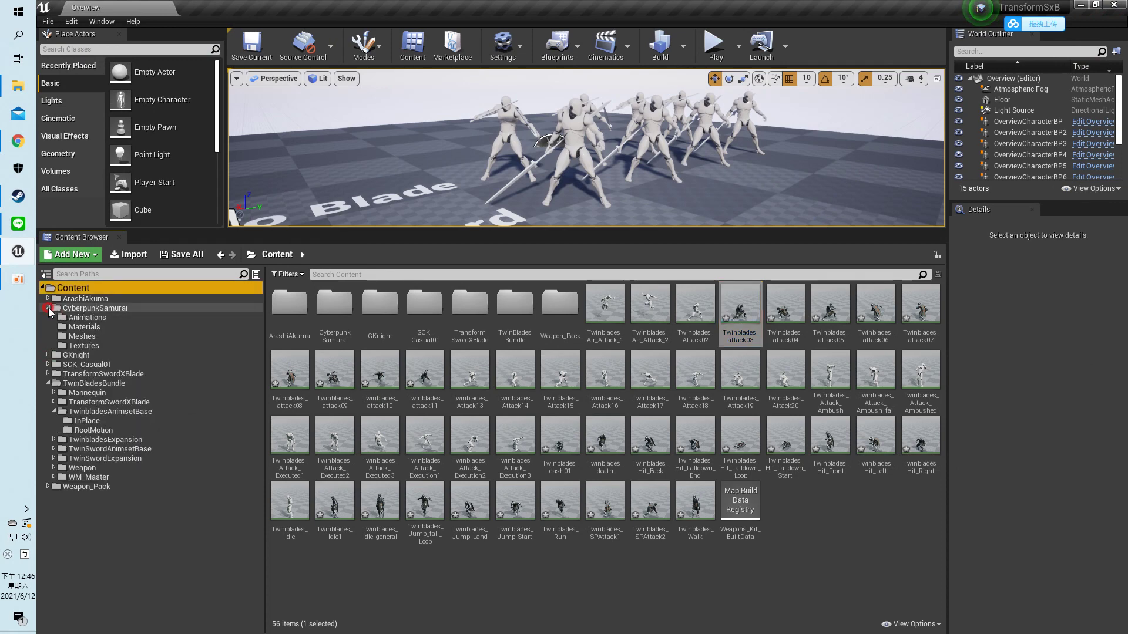
left_click(72, 336)
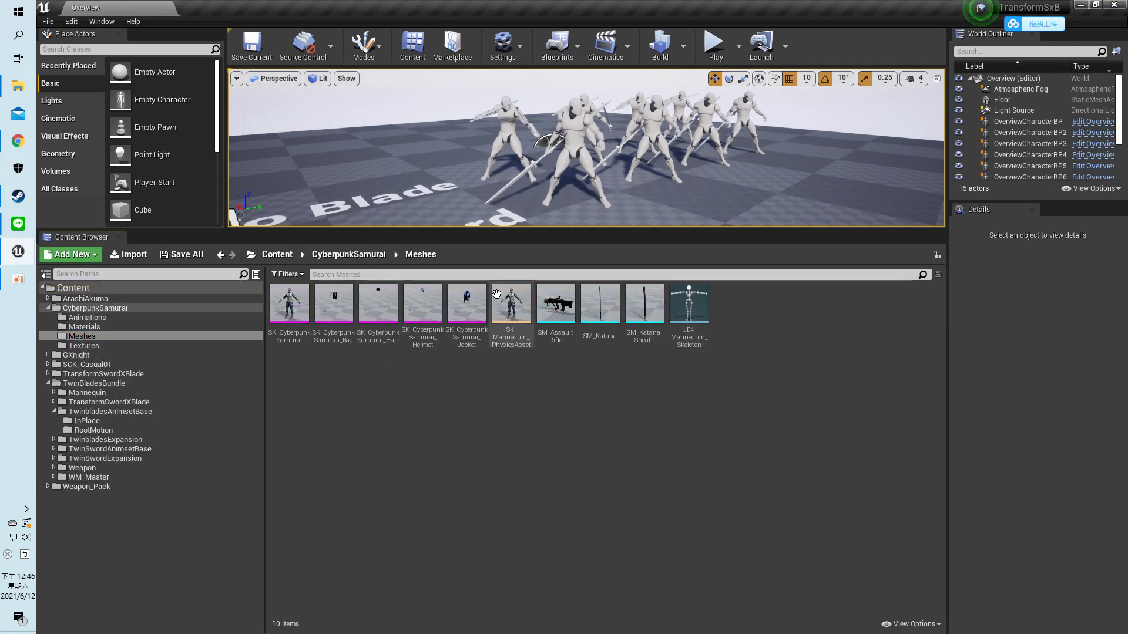
- Check the hand sockets on the samurai's UE4_Mannequin_Skeleton, then close the skeleton editor
double_click(690, 304)
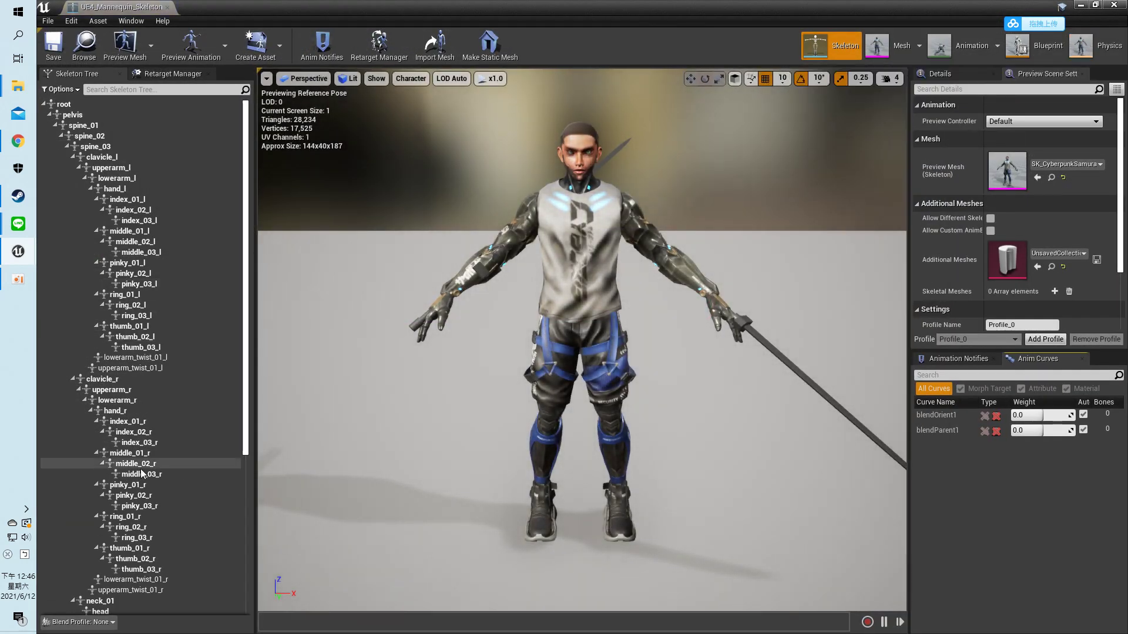
left_click_drag(246, 308, 247, 535)
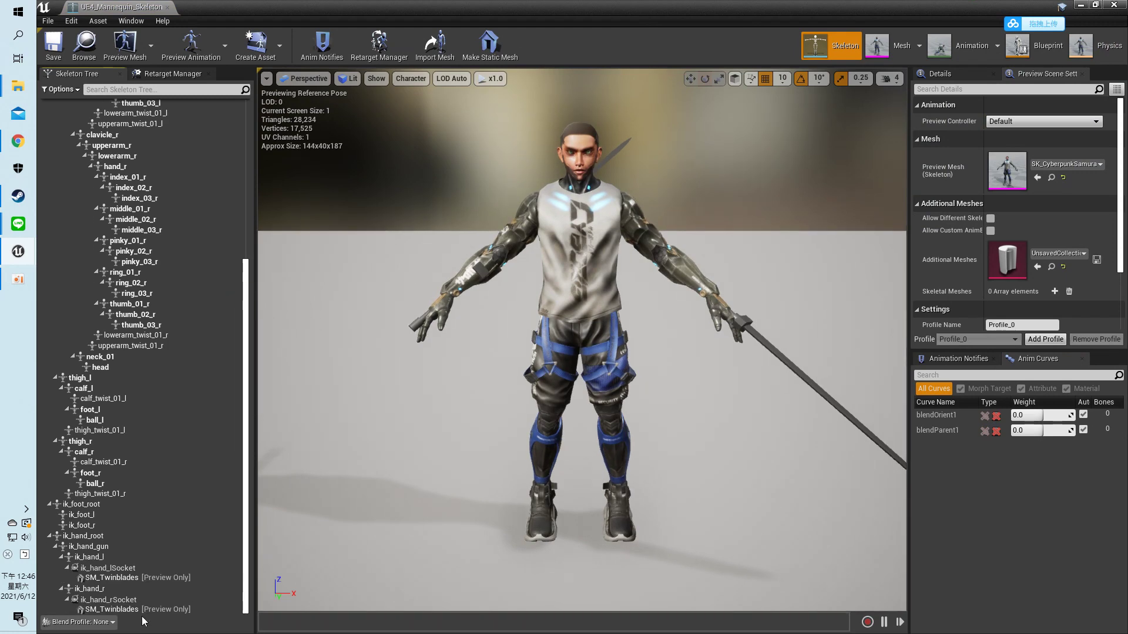
right_click(132, 578)
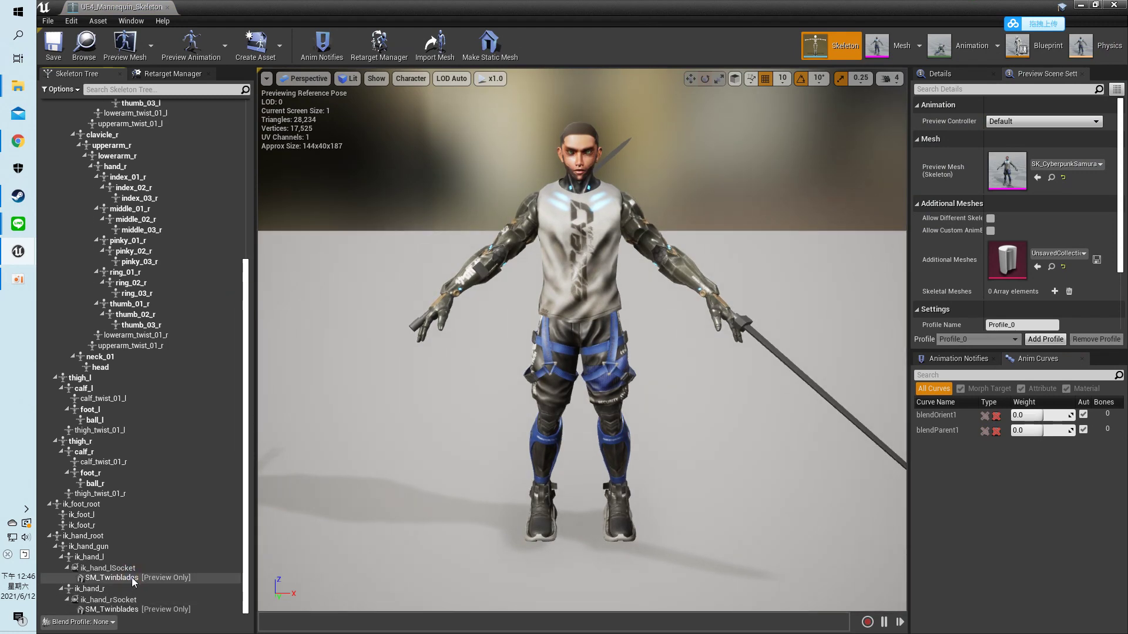
left_click(1114, 5)
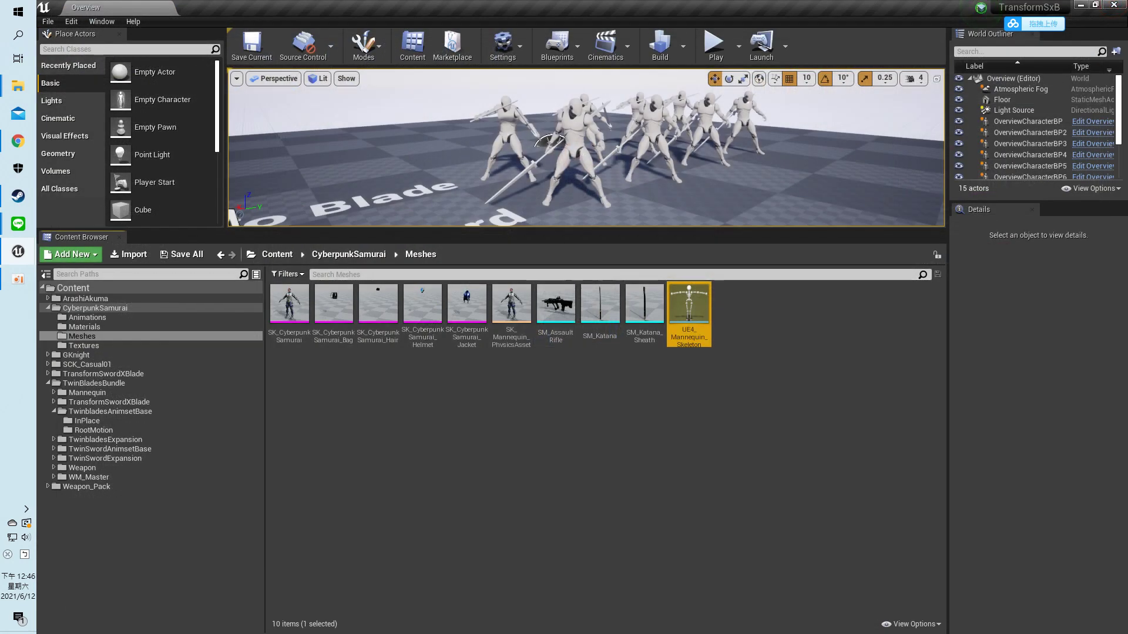
left_click(54, 411)
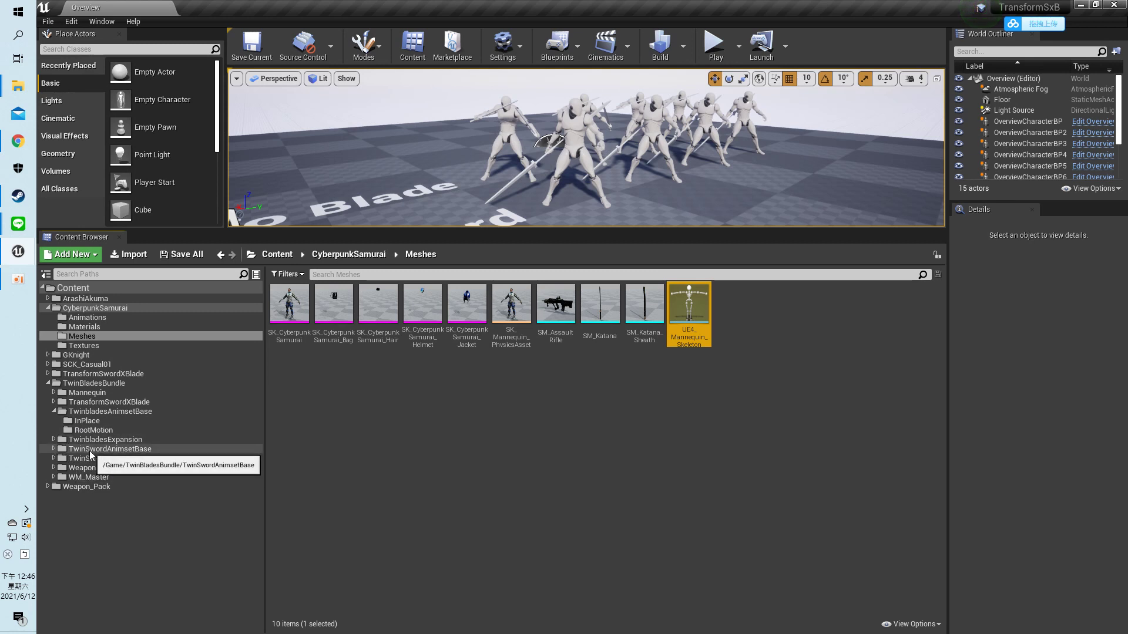
- Select all 31 animations in the TwinSwordAnimsetBase InPlace folder
double_click(99, 449)
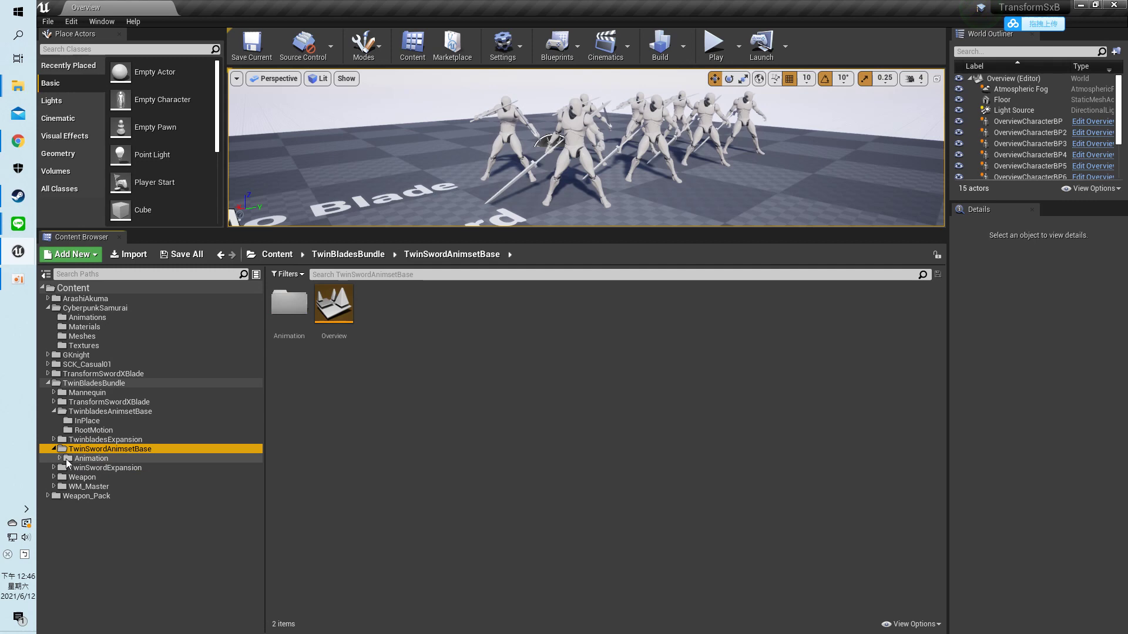
left_click(93, 468)
left_click(289, 306)
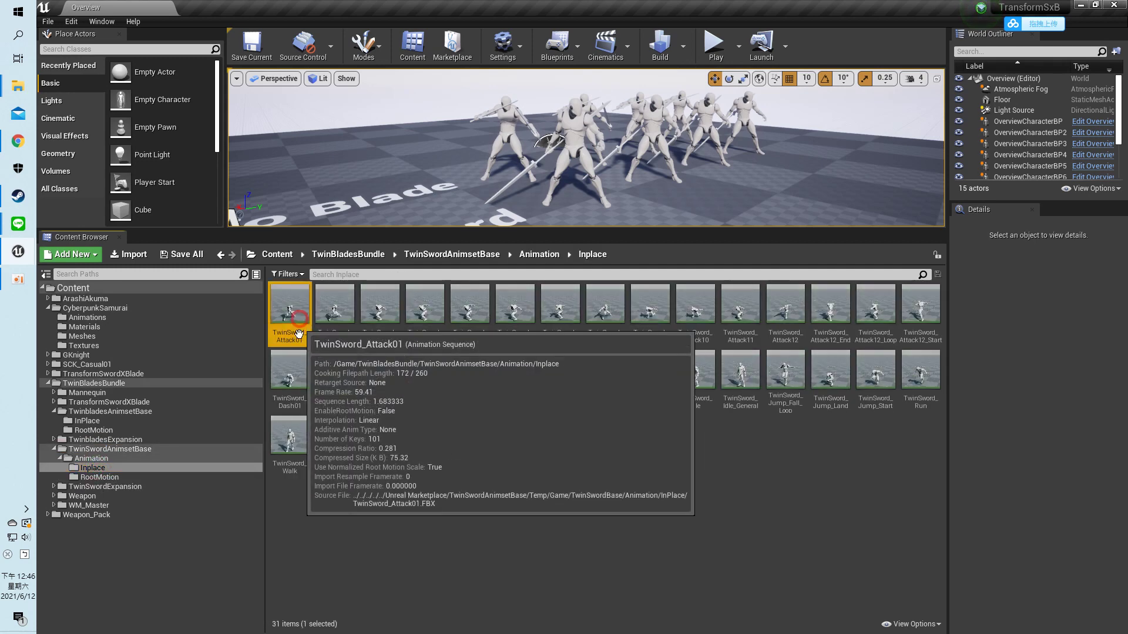
key("ctrl+a")
- Duplicate and retarget them to the CyberpunkSamurai UE4_Mannequin_Skeleton, then return to Content
right_click(292, 433)
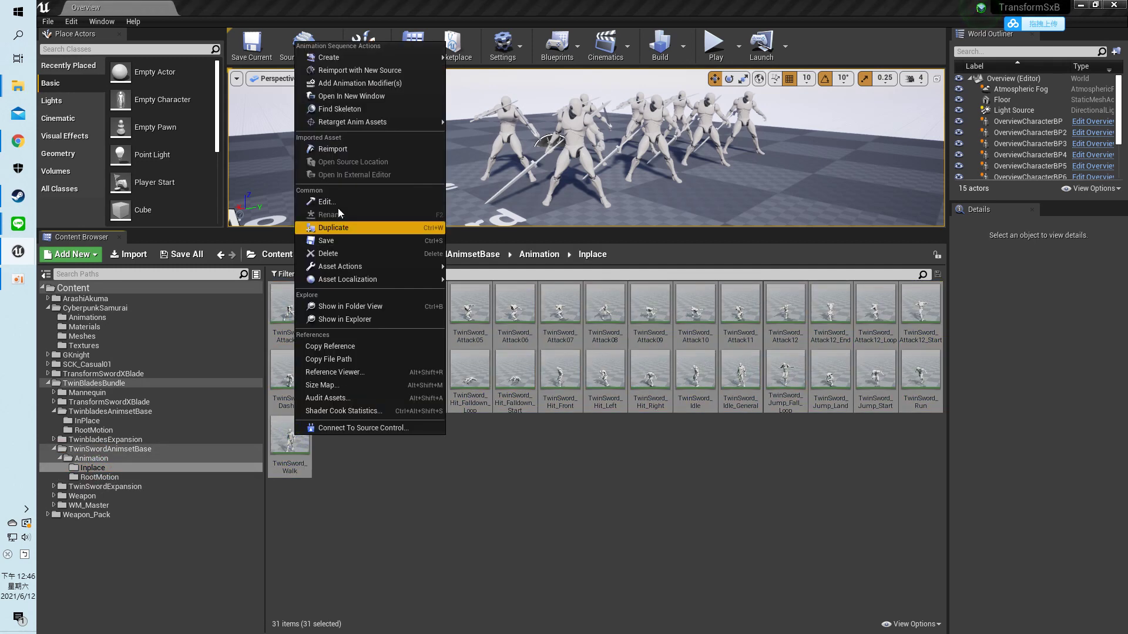
left_click(517, 122)
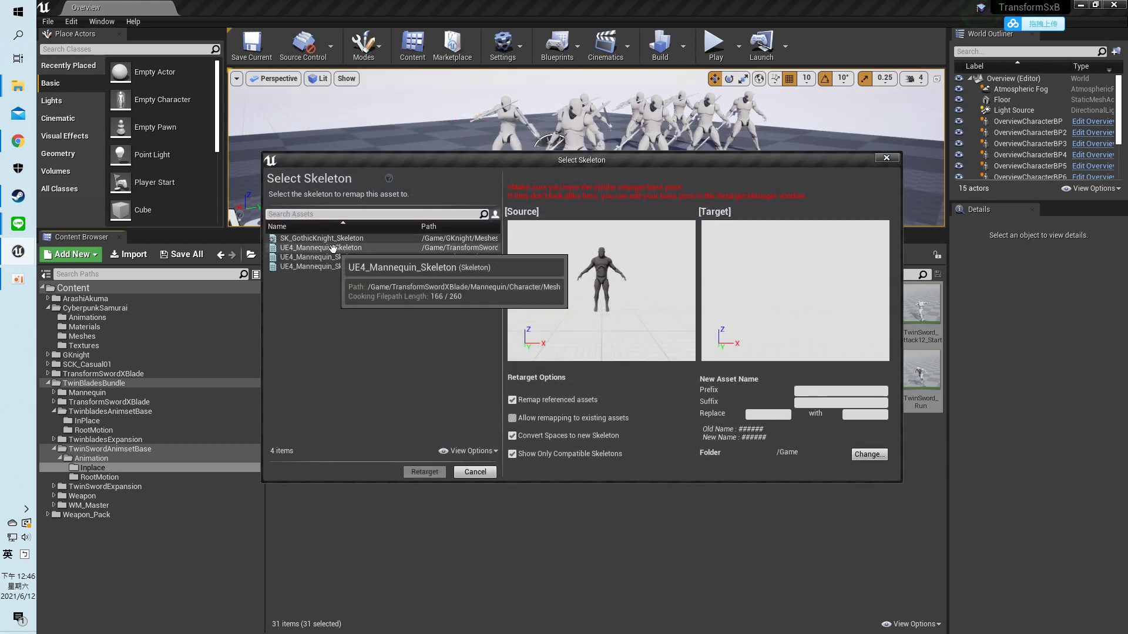
left_click(333, 248)
left_click(333, 258)
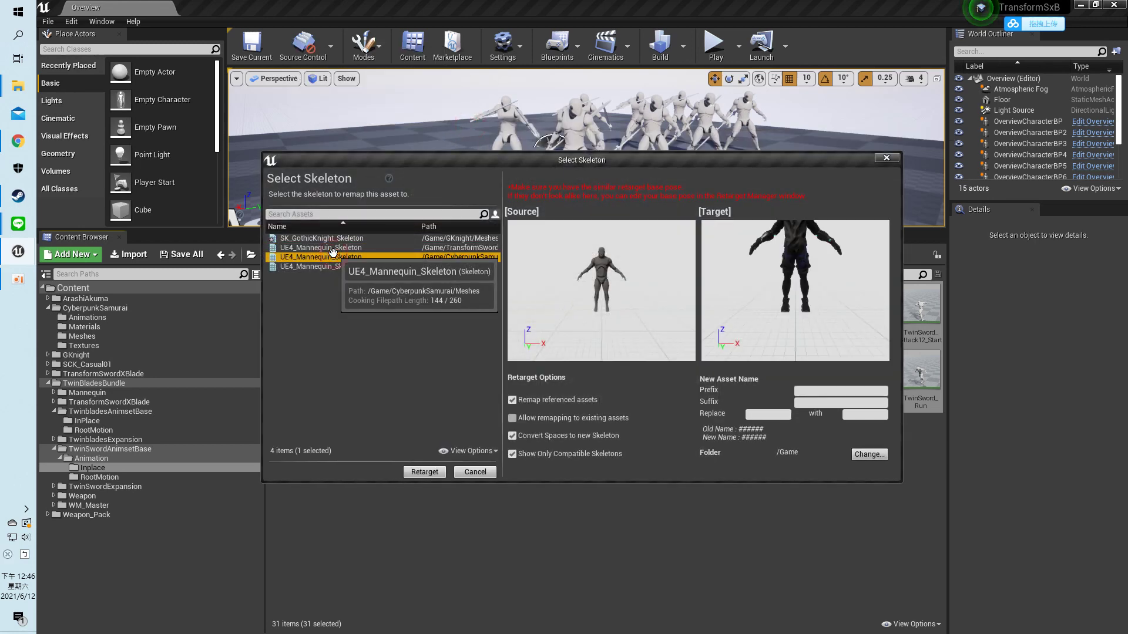
left_click(424, 472)
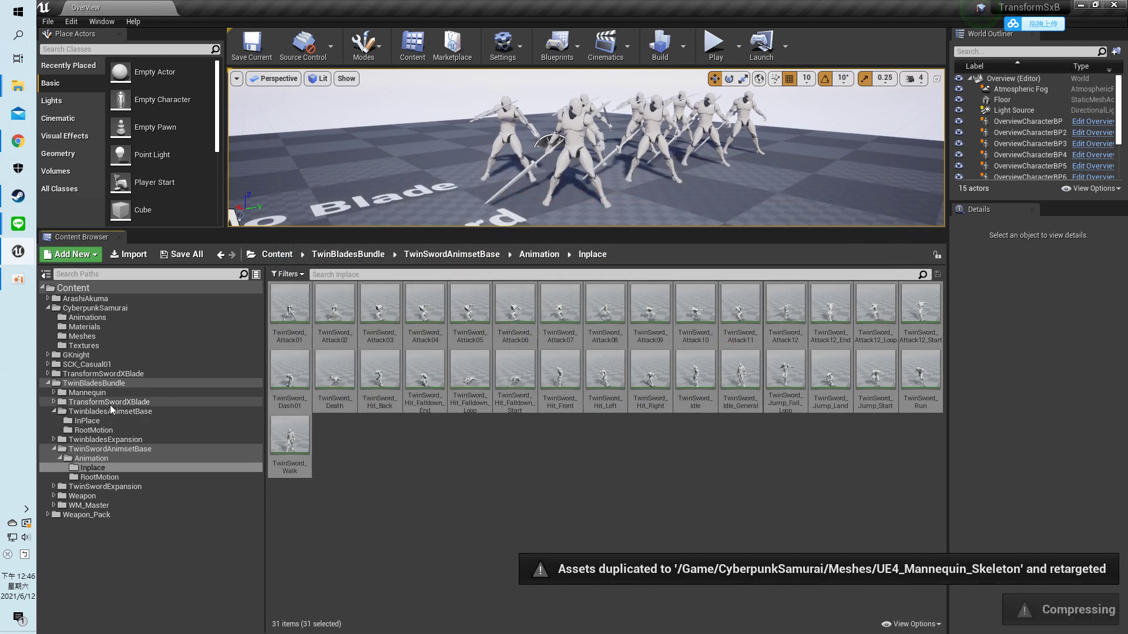
left_click(142, 289)
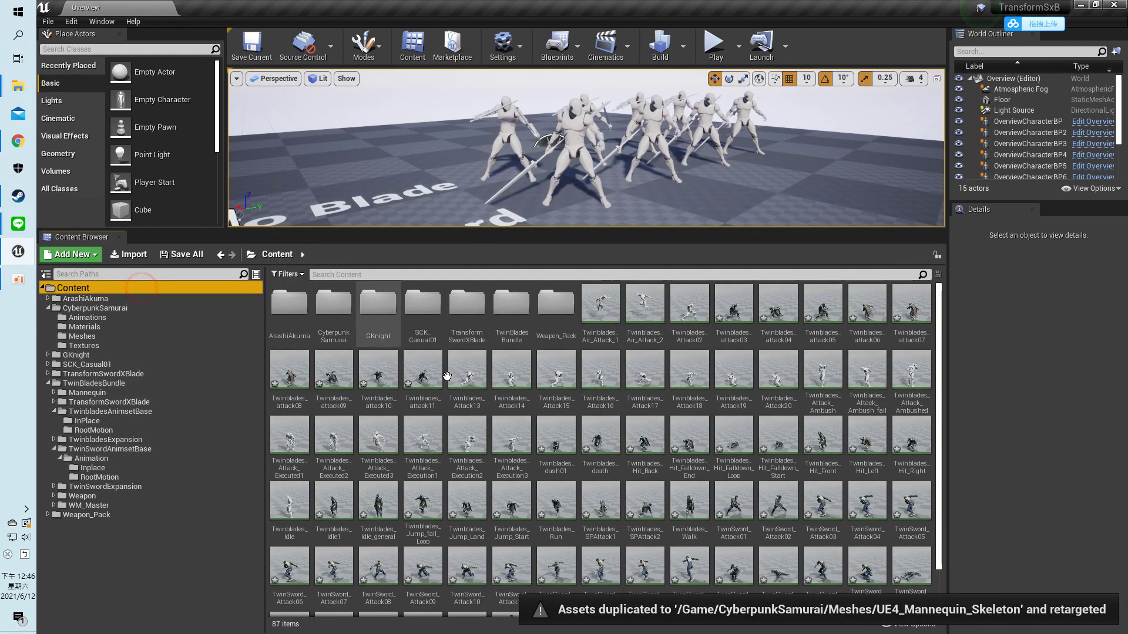
scroll(693, 442, "down", 3)
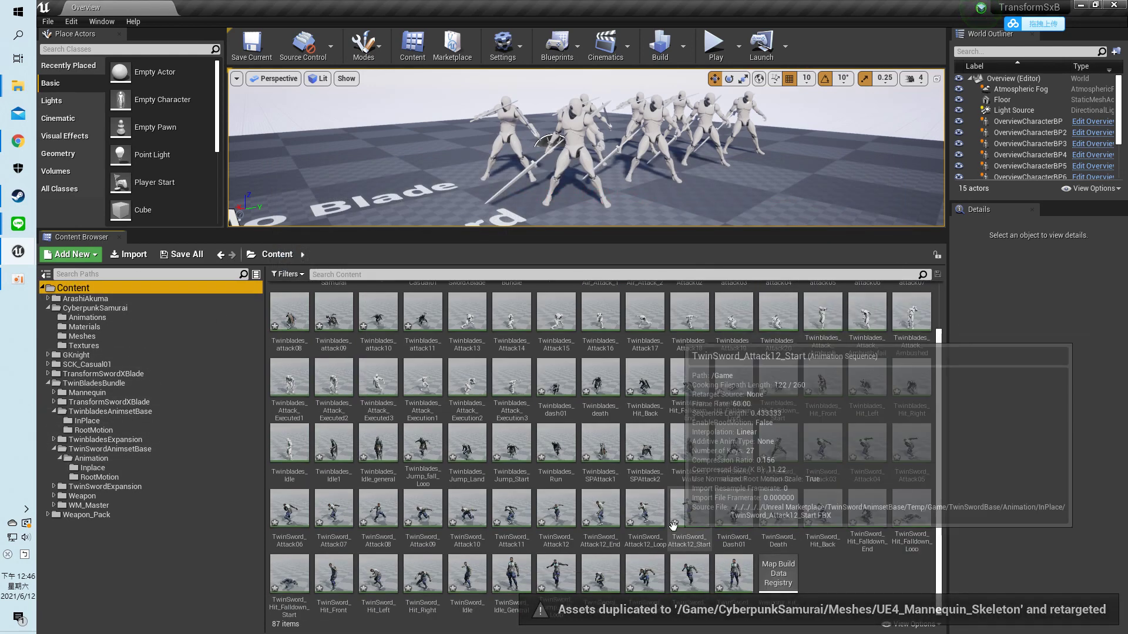
- Open TwinSword_Idle_General and delete both SM_Twinblades preview meshes
double_click(511, 574)
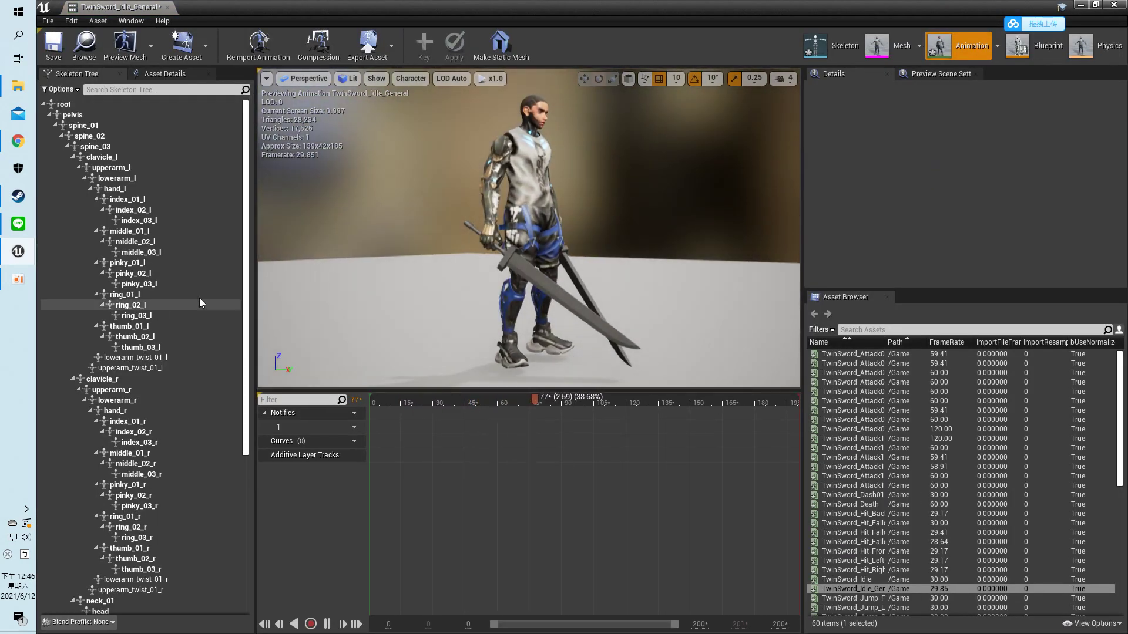
left_click_drag(243, 298, 251, 519)
left_click(115, 581)
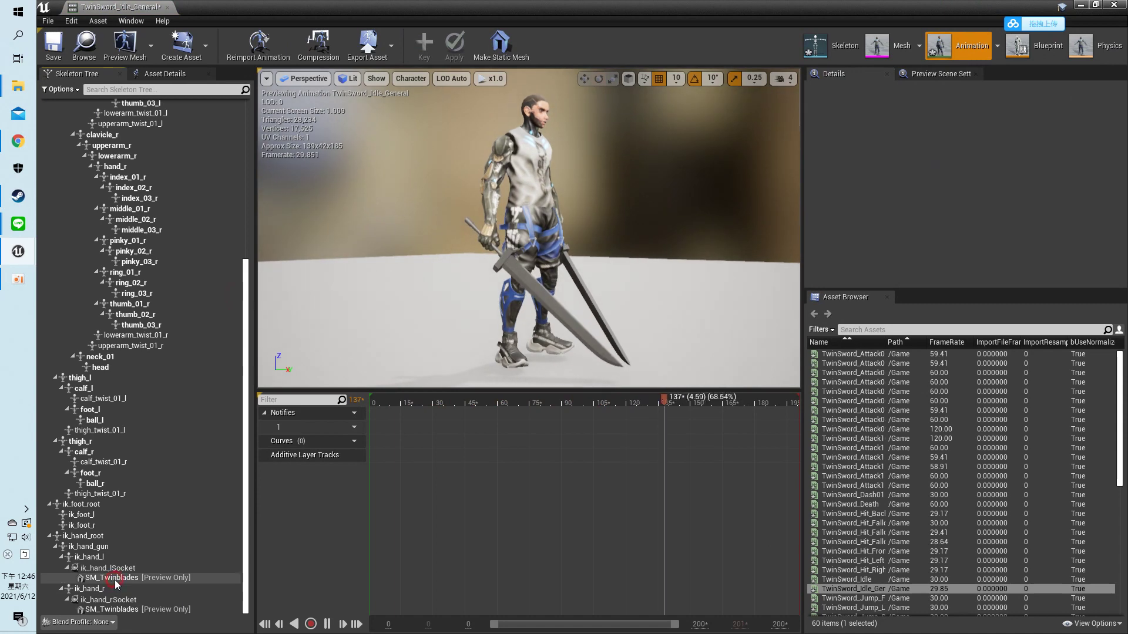
right_click(115, 580)
left_click(100, 569)
left_click(105, 579)
left_click(107, 581)
key("Delete")
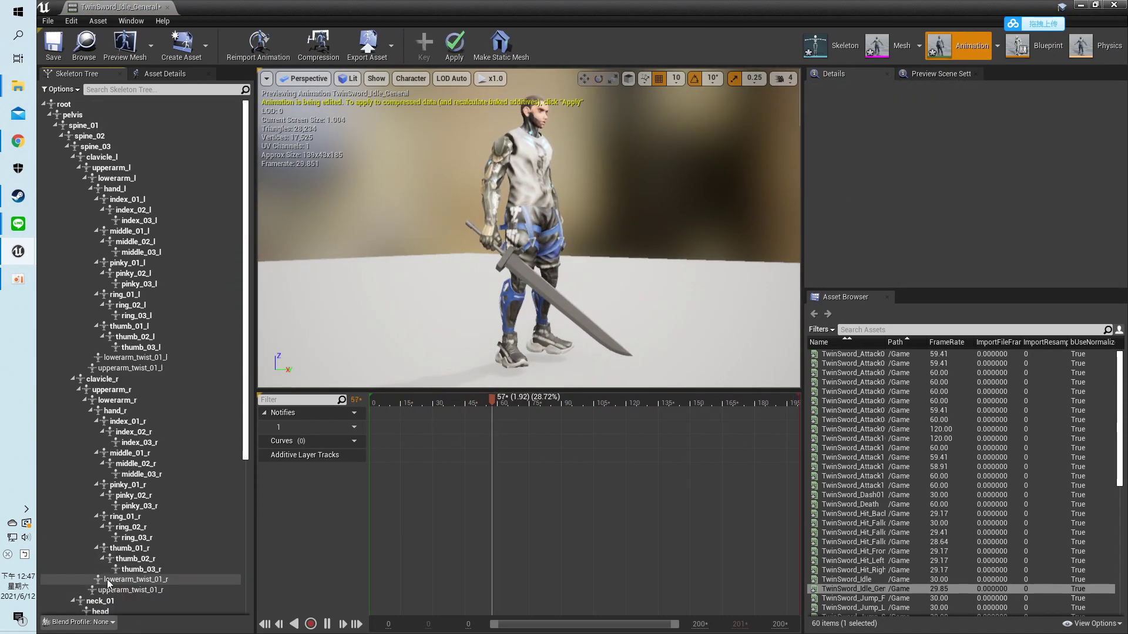
left_click_drag(246, 283, 242, 596)
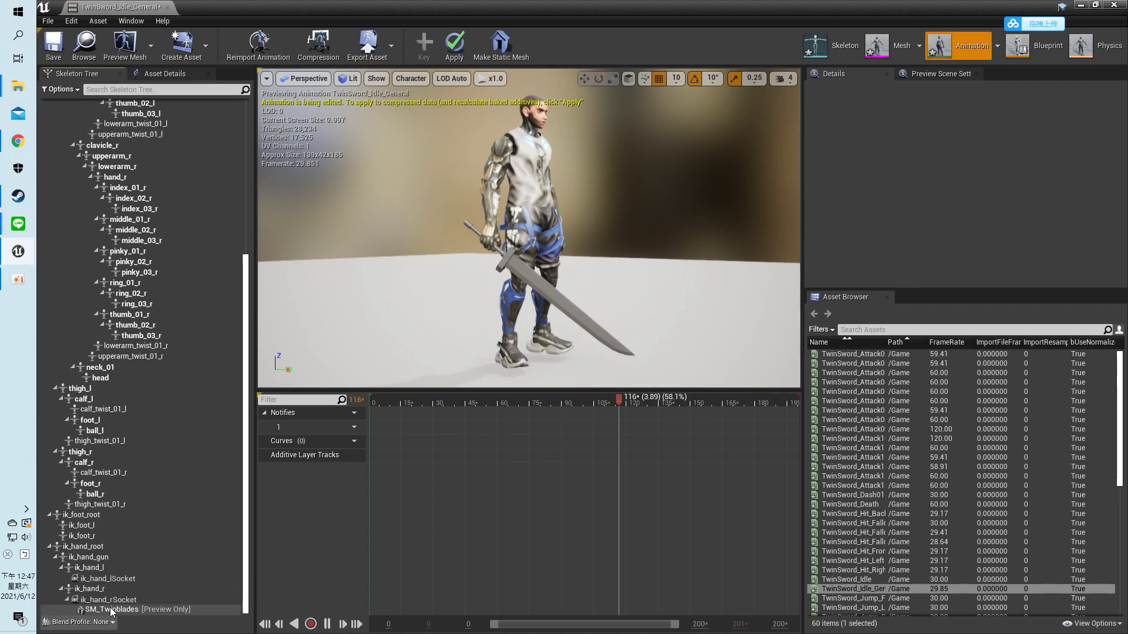
key("Delete")
- Attach an SM_Katana preview asset to the ik_hand_lSocket
left_click_drag(244, 391, 250, 535)
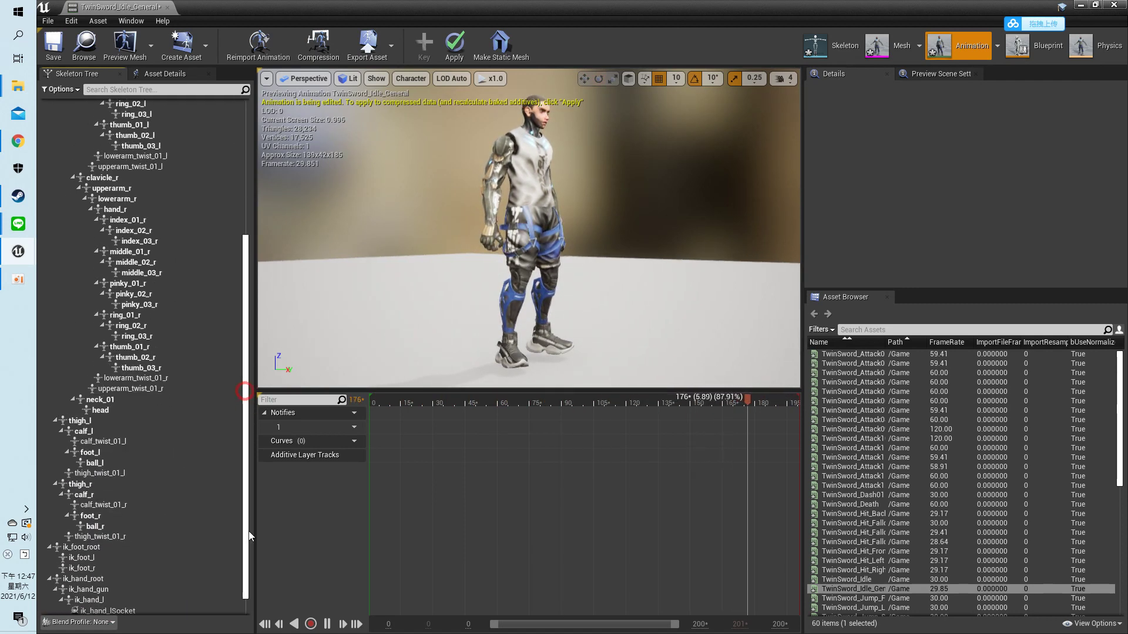
scroll(249, 536, "down", 1)
left_click(112, 590)
right_click(117, 591)
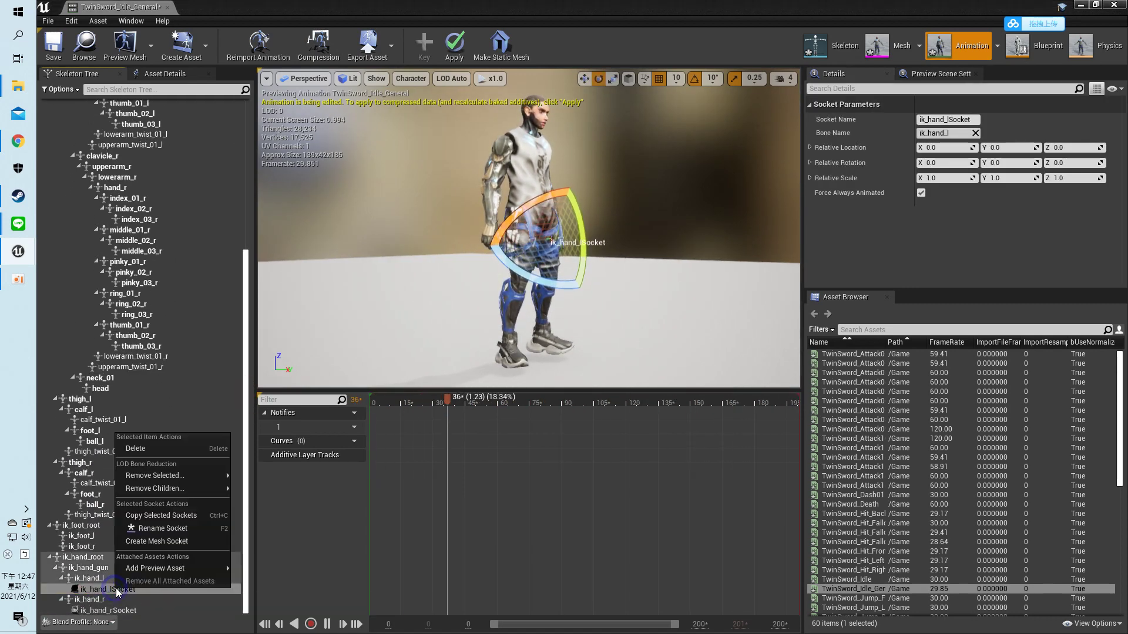
mouse_move(194, 570)
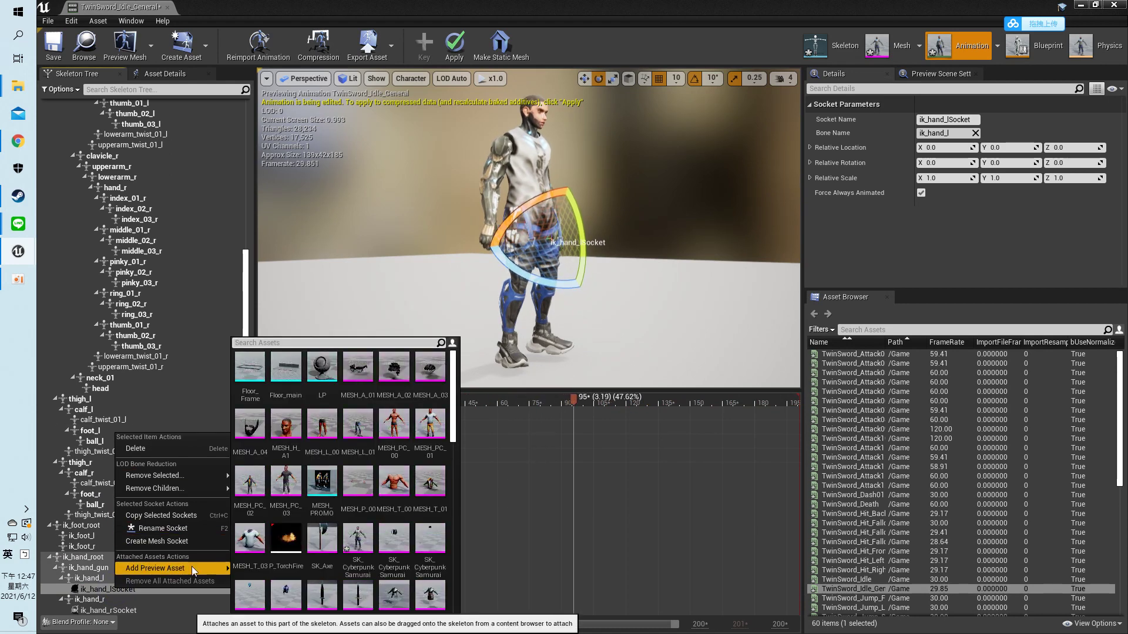
scroll(352, 452, "down", 2)
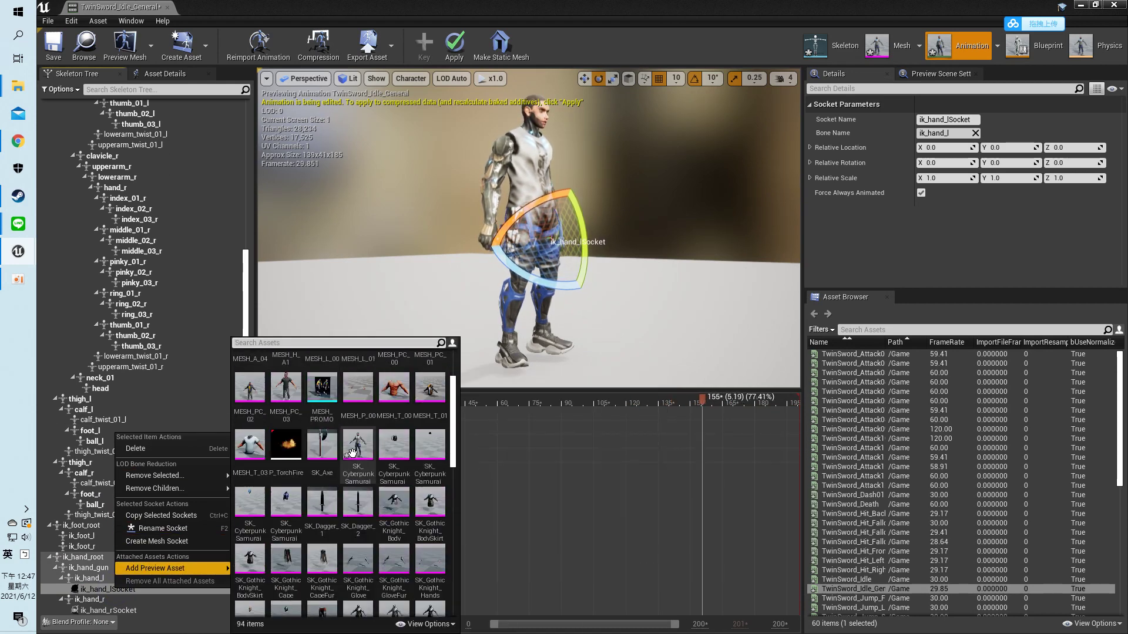
scroll(370, 511, "down", 5)
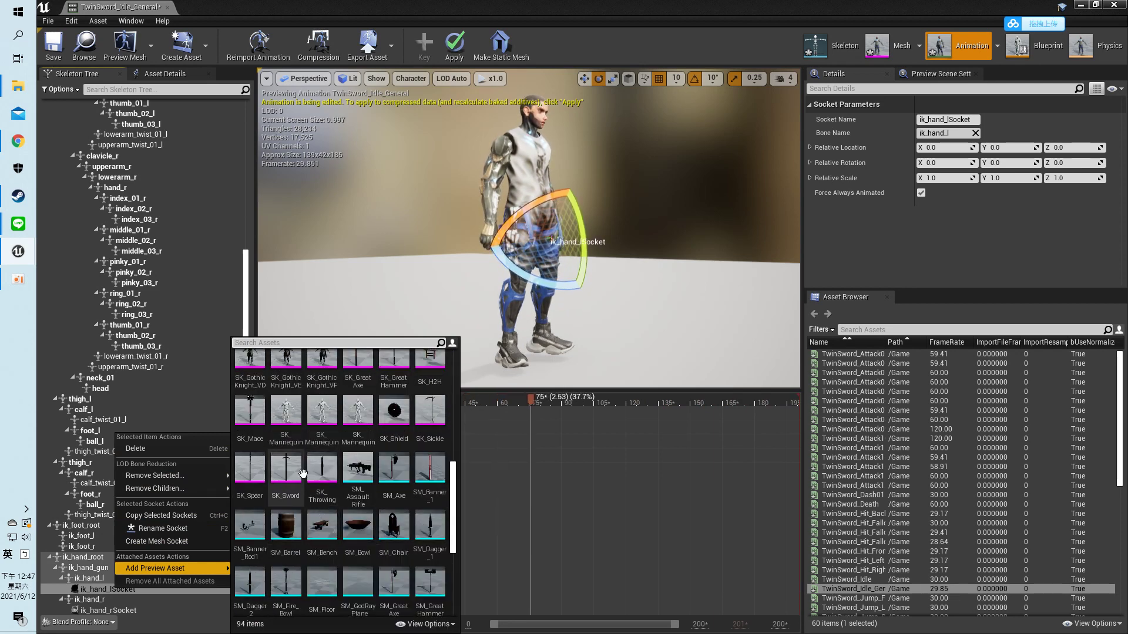
scroll(314, 457, "down", 2)
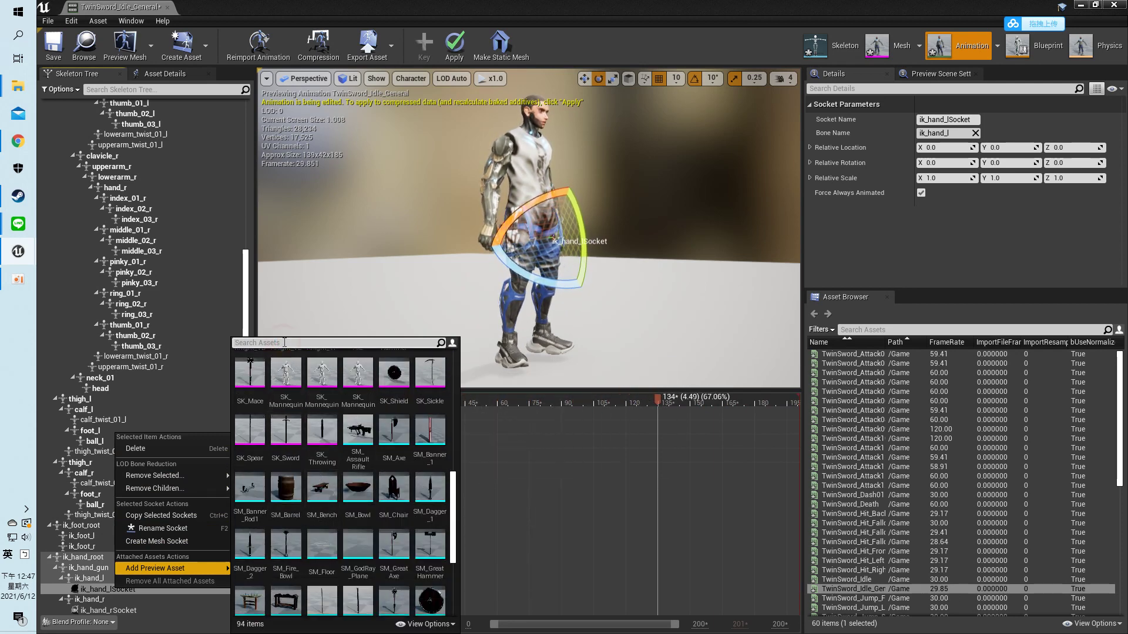
type("kat")
left_click(251, 367)
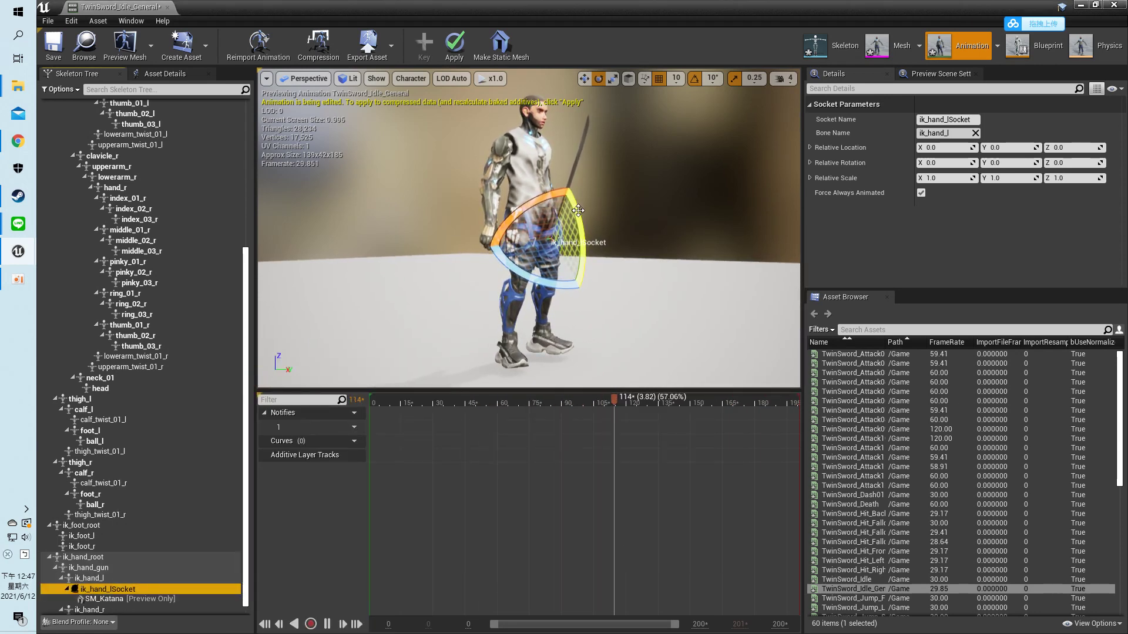
- Rotate the left-hand socket to angle the katana down (2.559775, -90.0, -2.544184)
scroll(129, 589, "down", 1)
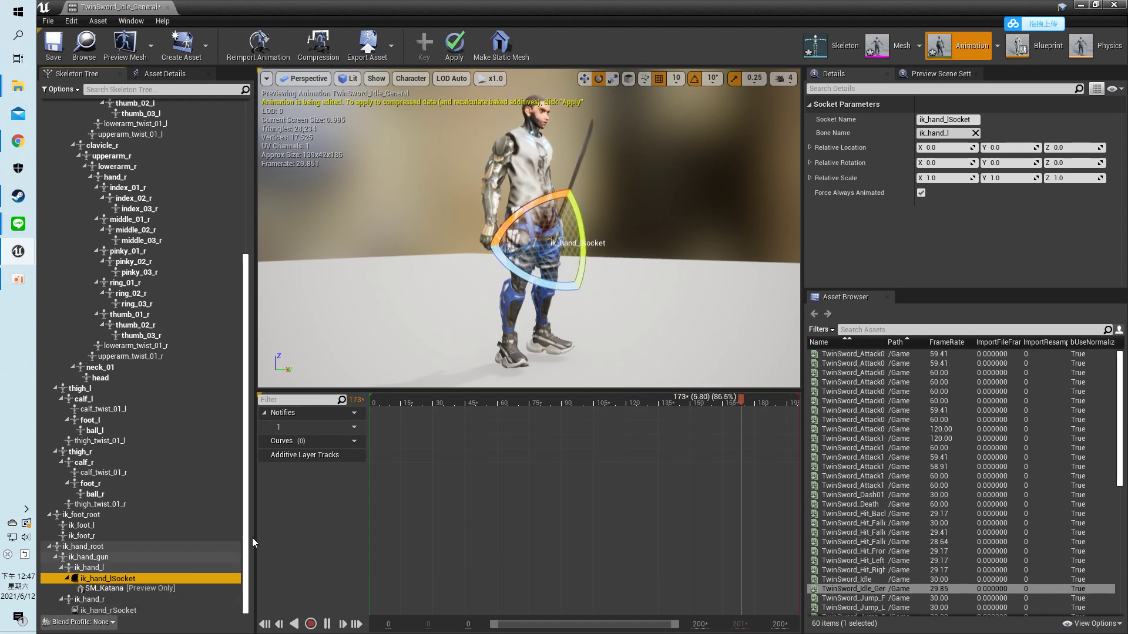
left_click_drag(630, 231, 428, 241, "alt")
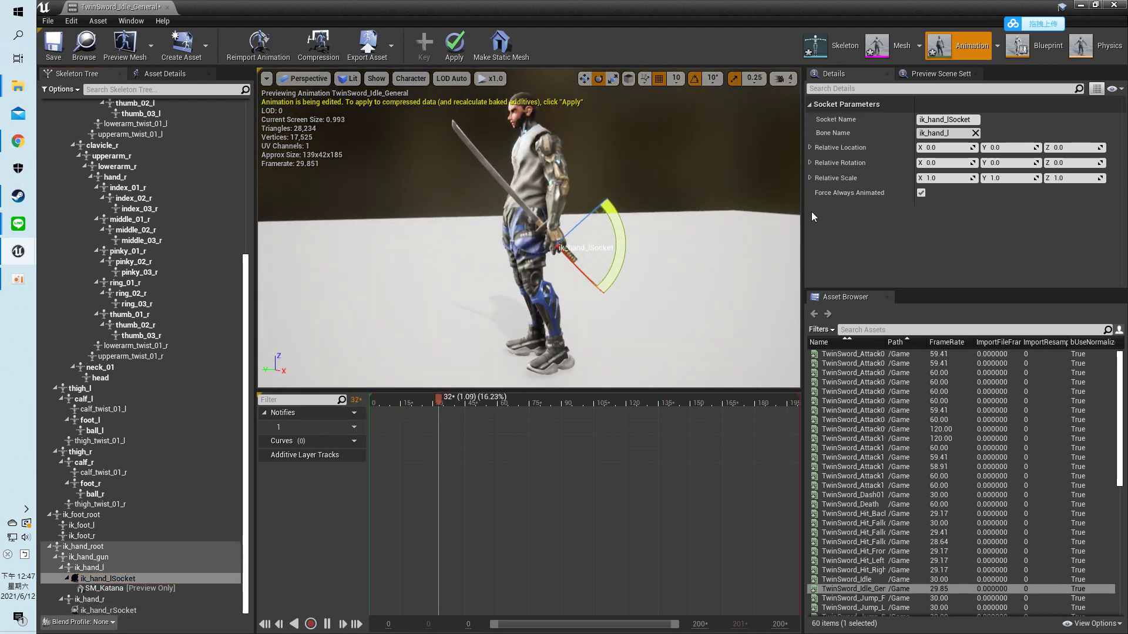
left_click_drag(511, 320, 584, 333)
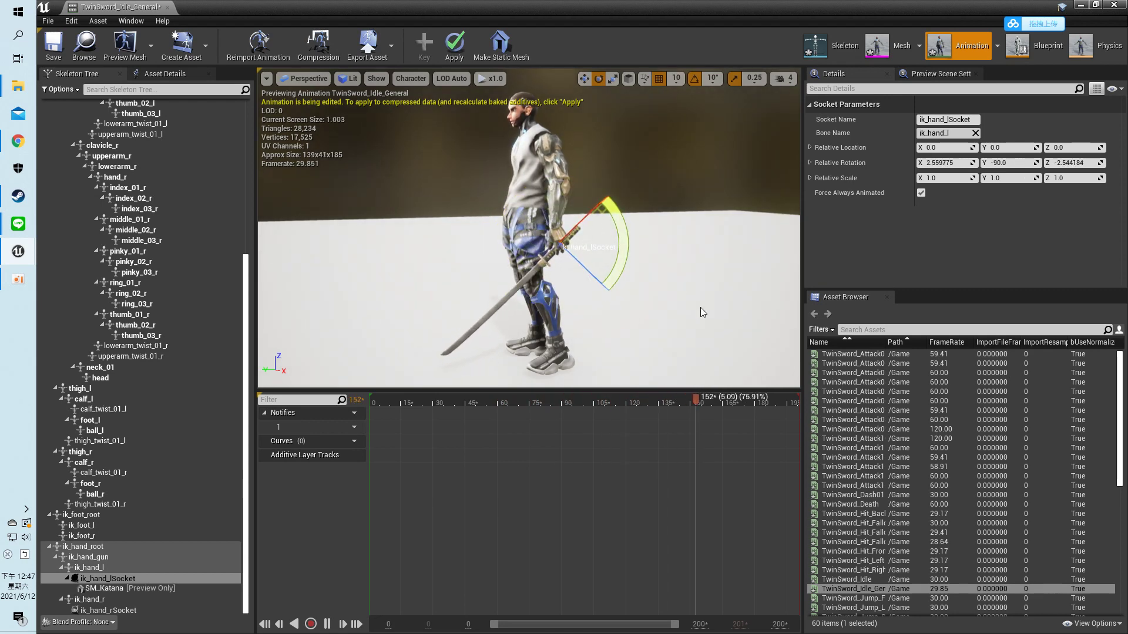
left_click_drag(703, 312, 599, 316)
scroll(634, 251, "up", 6)
left_click_drag(715, 328, 687, 344, "alt")
scroll(704, 327, "down", 6)
scroll(698, 324, "up", 3)
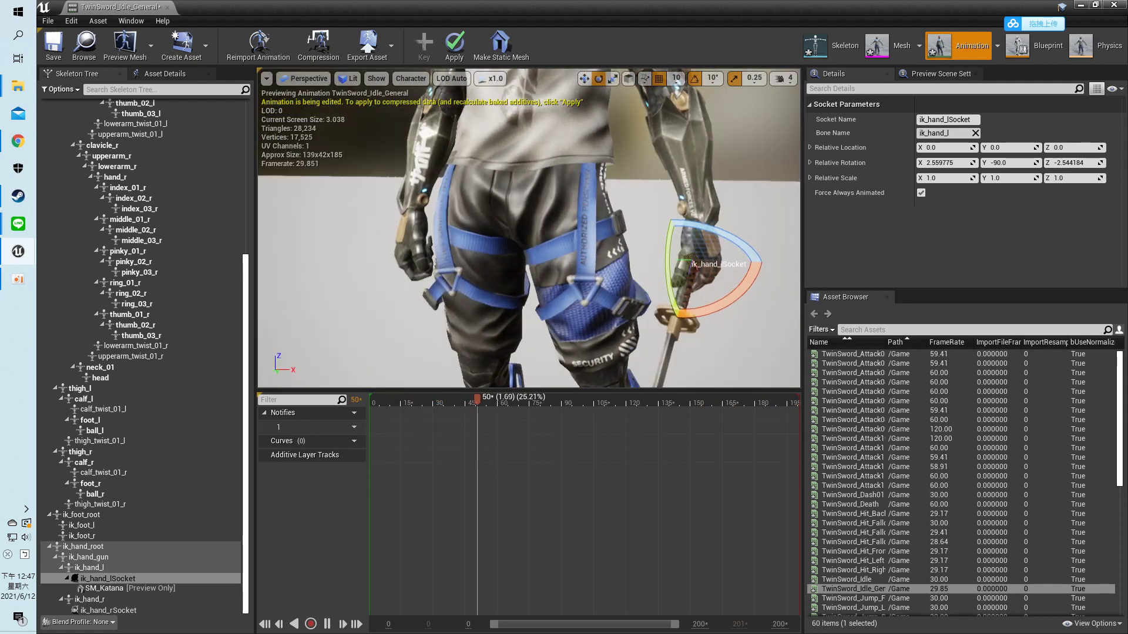
- Attach an SM_Katana preview asset to the ik_hand_rSocket
left_click(125, 613)
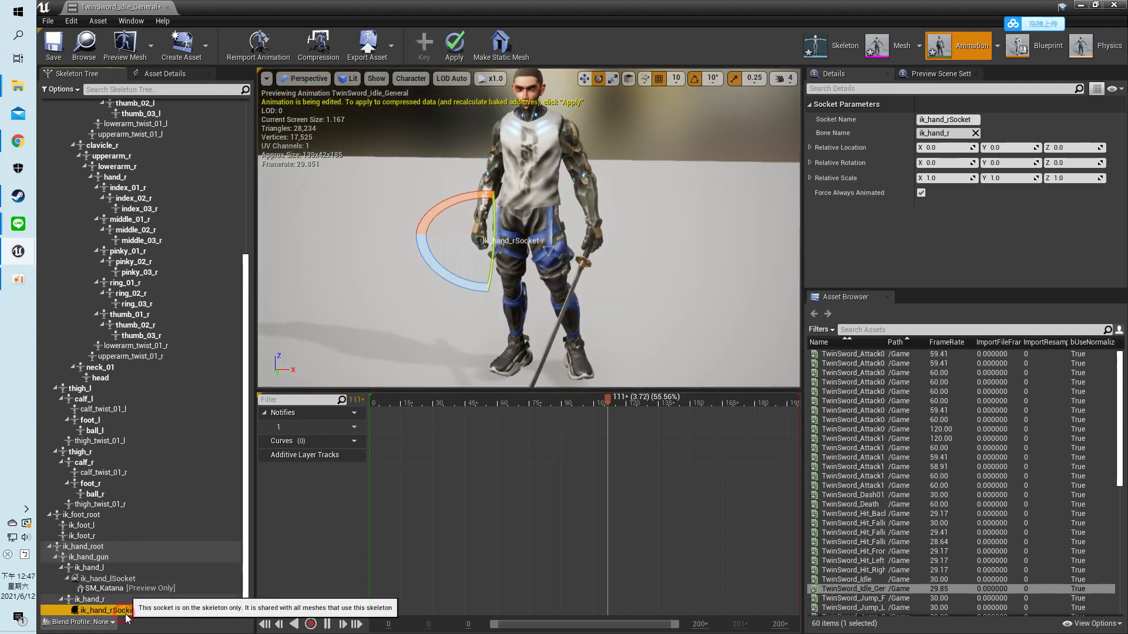
right_click(125, 614)
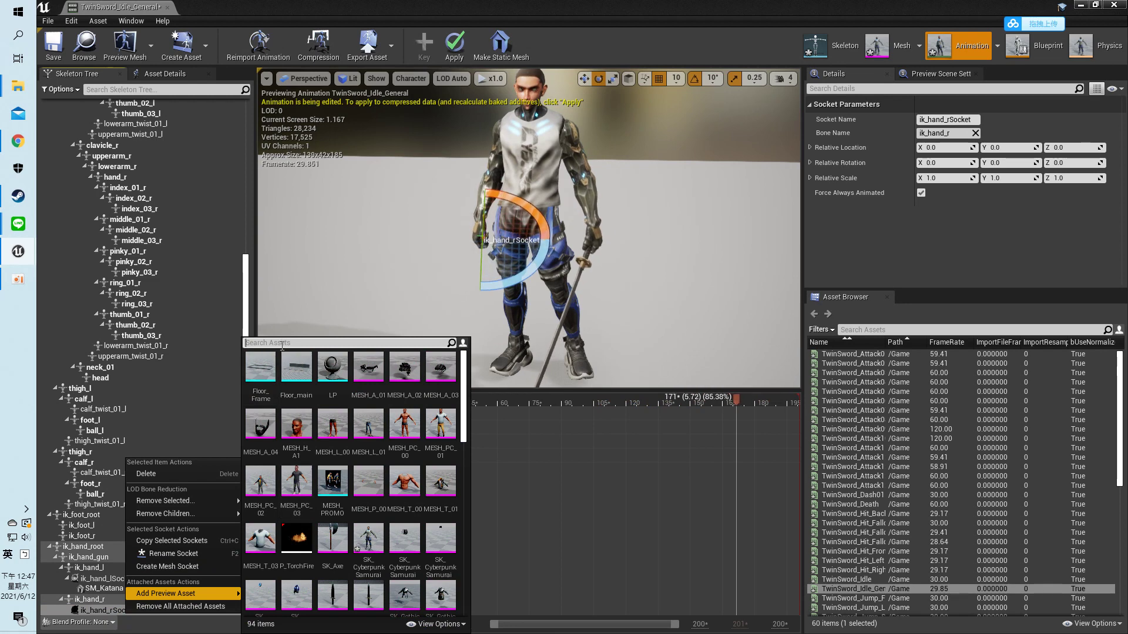
type("a")
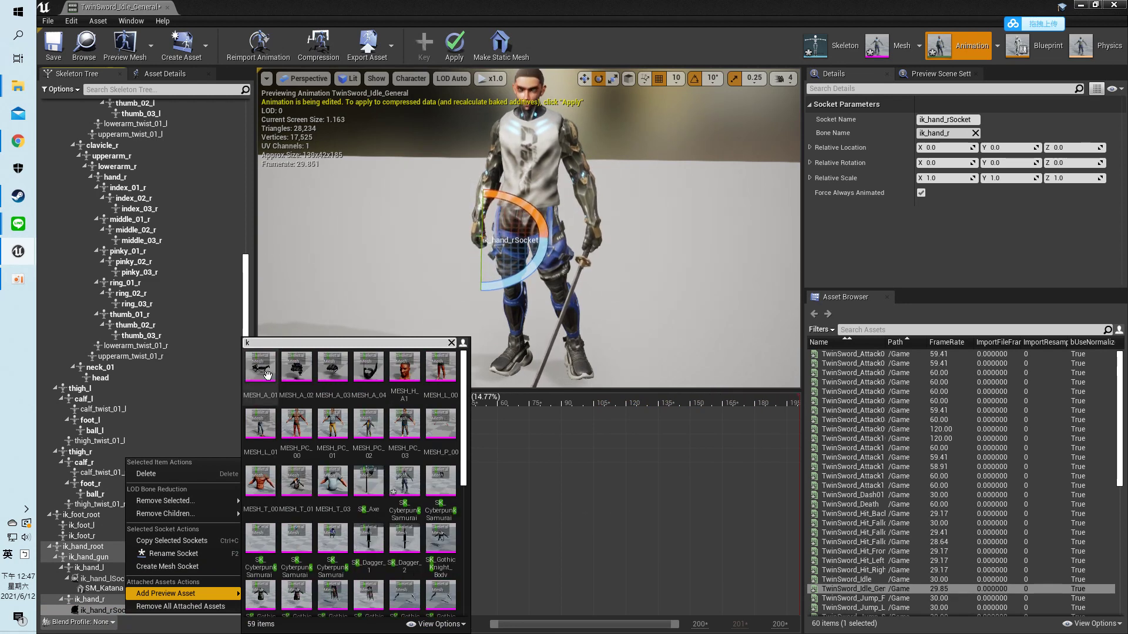
left_click(274, 372)
- Rotate the right-hand socket to 89.985237, -89.907204, -90.037956 and select TwinSword_Attack01
left_click_drag(403, 284, 593, 287, "alt")
left_click_drag(450, 262, 588, 335)
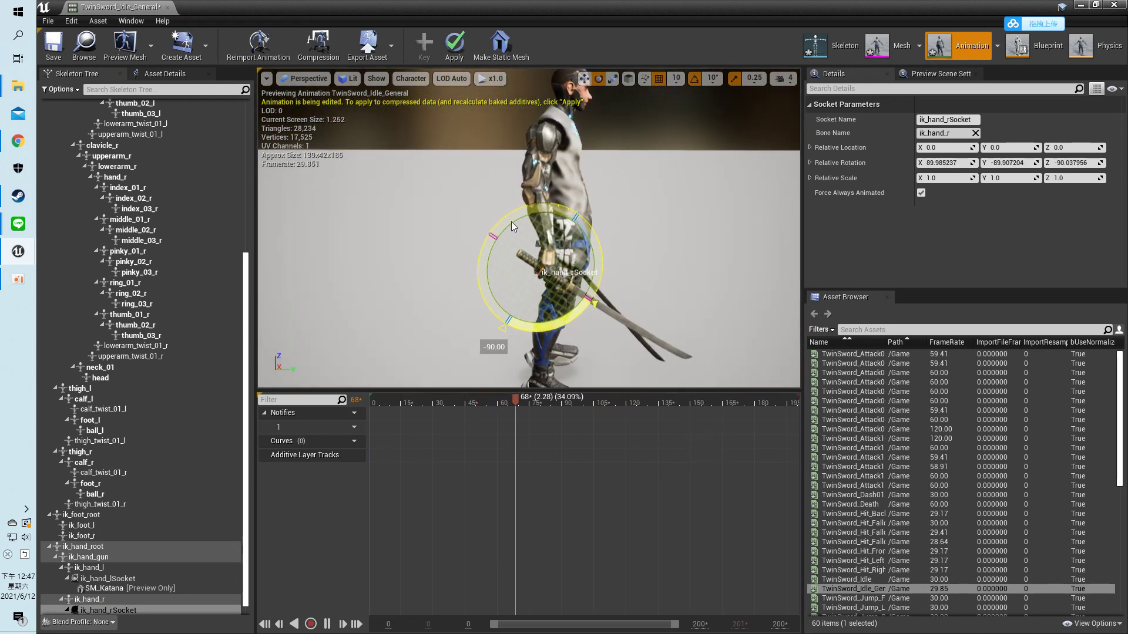
left_click_drag(665, 227, 458, 216, "alt")
left_click_drag(736, 242, 715, 254)
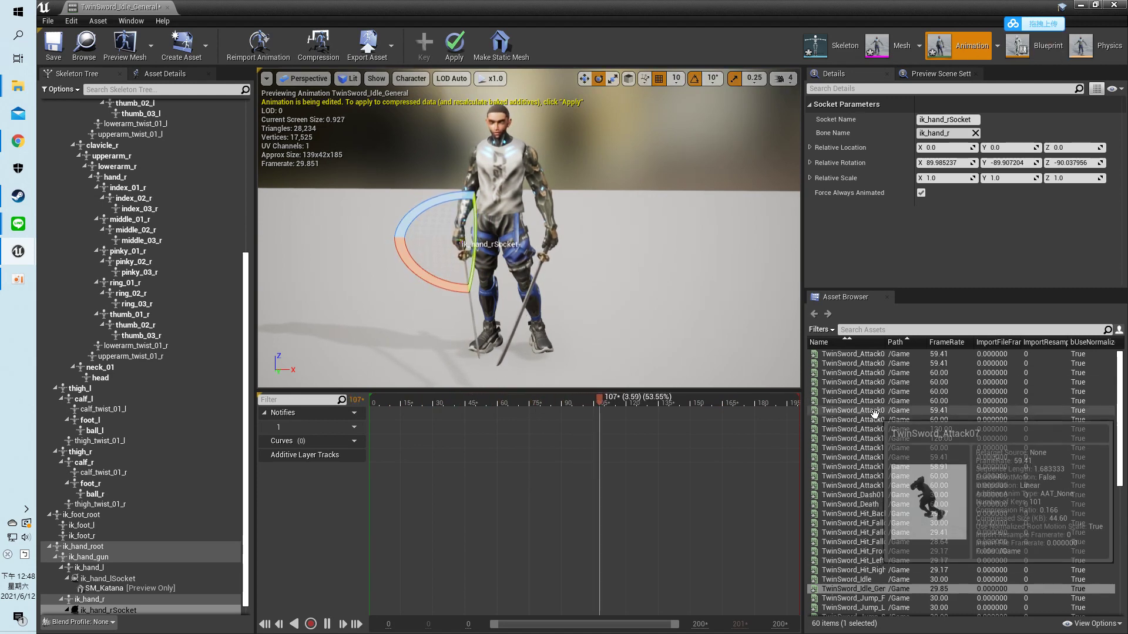
left_click(859, 355)
- Open TwinSword_Attack01, rewind it, and rotate ik_hand_rSocket to flip the right katana
double_click(860, 354)
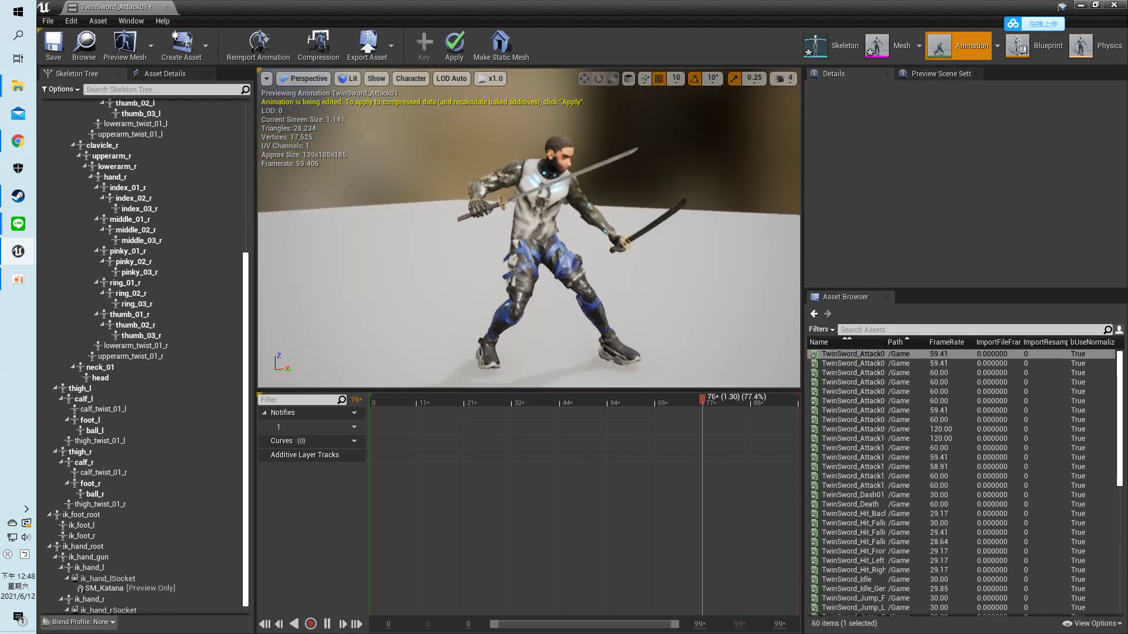
left_click_drag(395, 402, 247, 403)
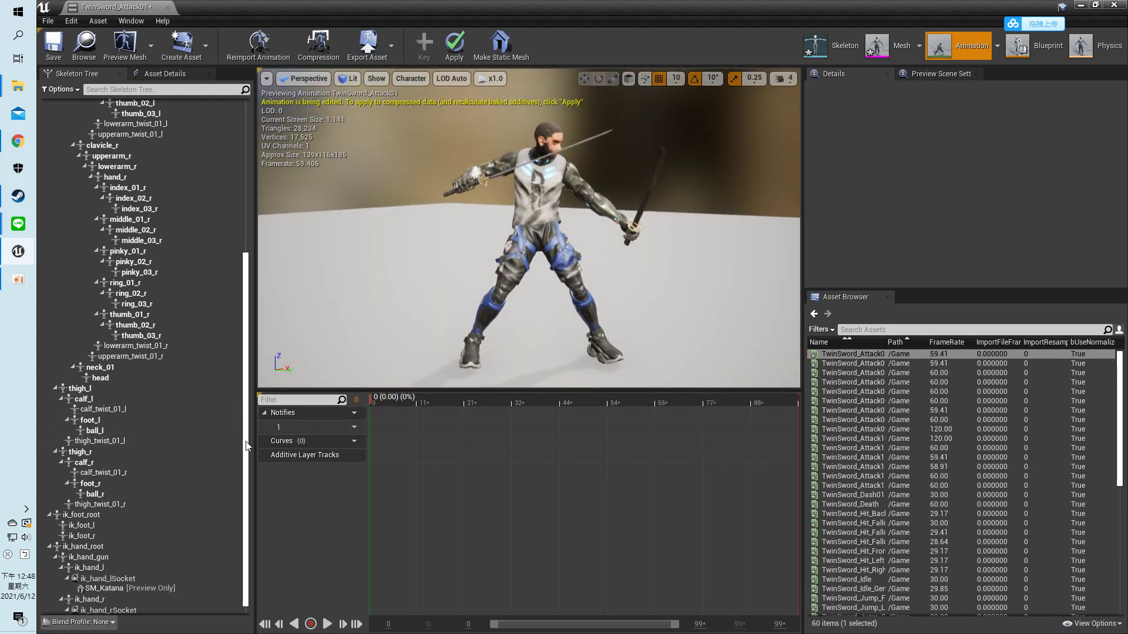
scroll(132, 594, "down", 1)
left_click(119, 602)
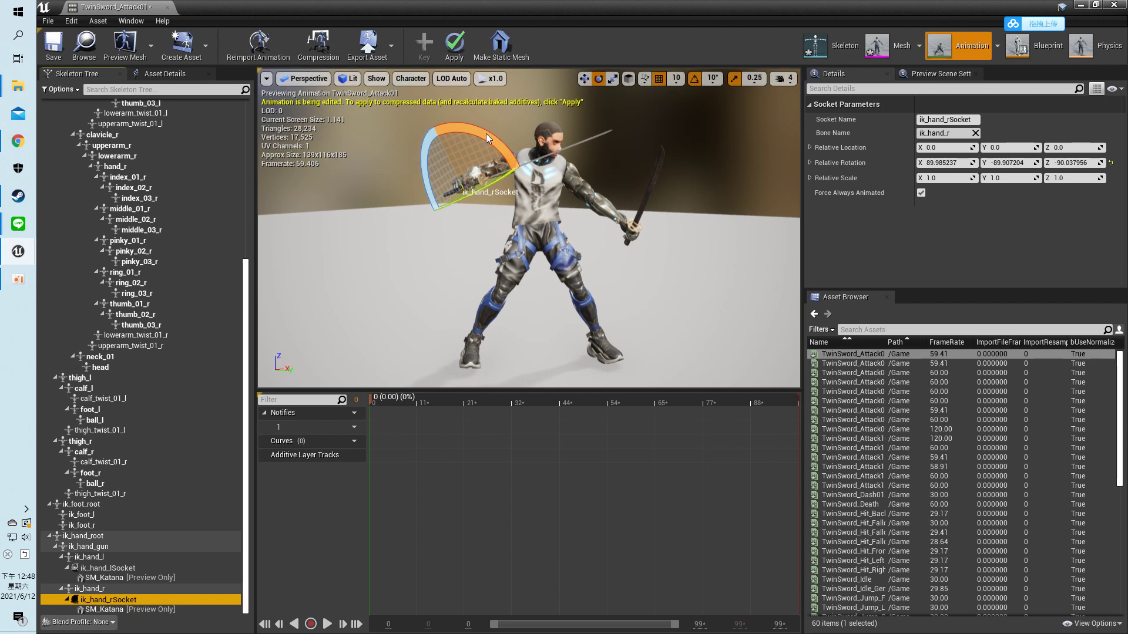
left_click_drag(474, 134, 456, 141)
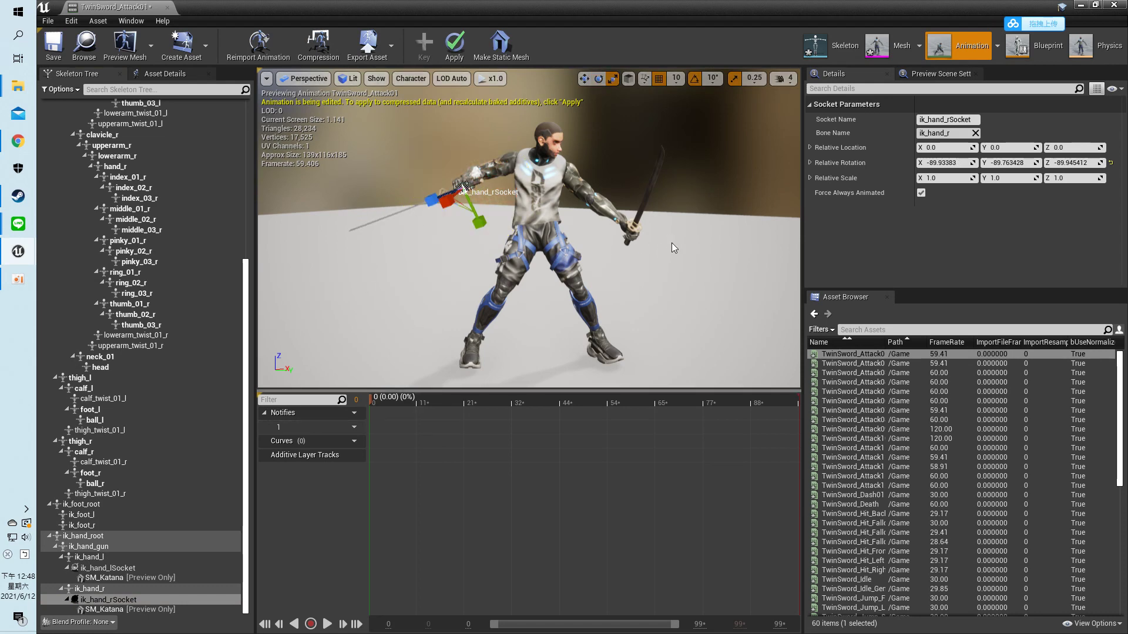
left_click(677, 261)
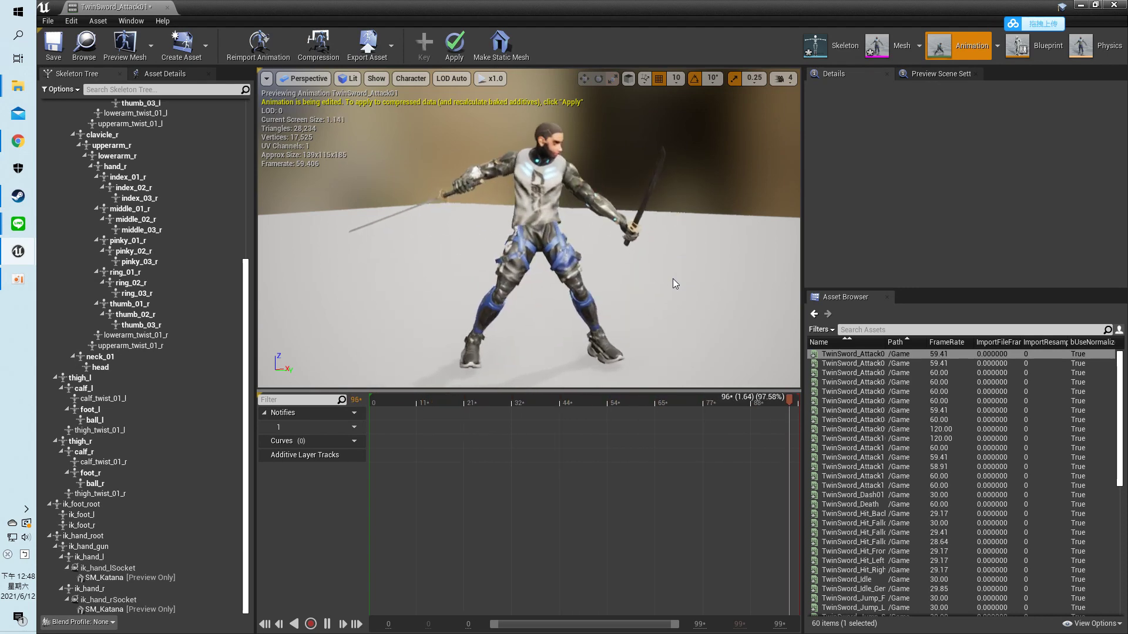
- Open TwinSword_Attack02, undo the last socket rotation, and play it to check both blades
left_click(848, 363)
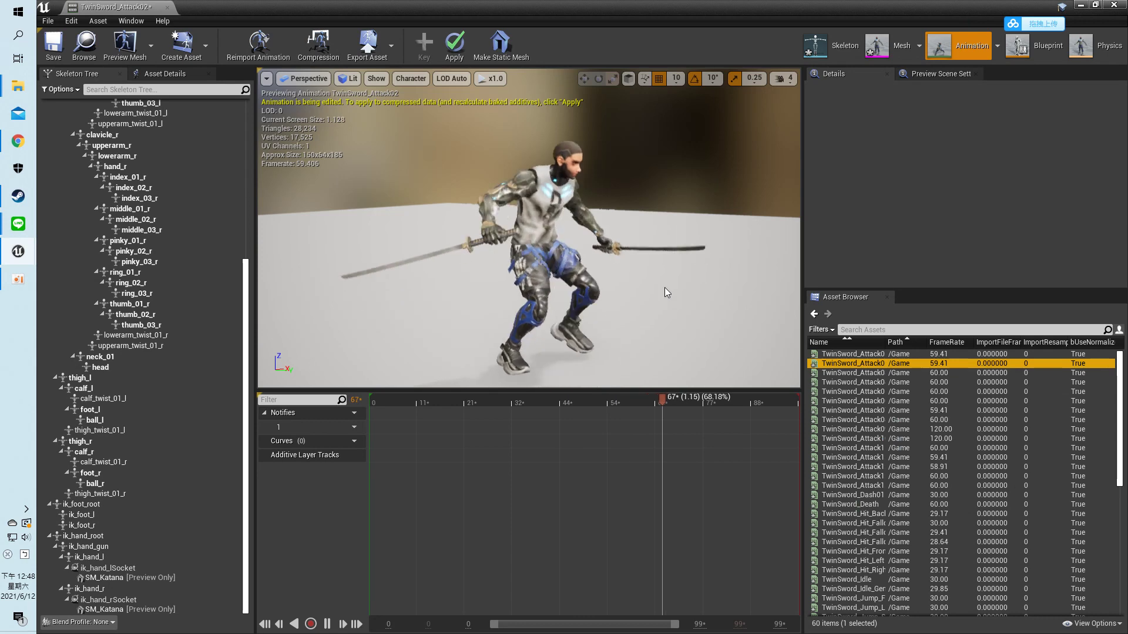
mouse_move(644, 270)
left_mouse_down("alt")
mouse_move(634, 312)
mouse_move(541, 273)
mouse_move(646, 272)
left_mouse_up("alt")
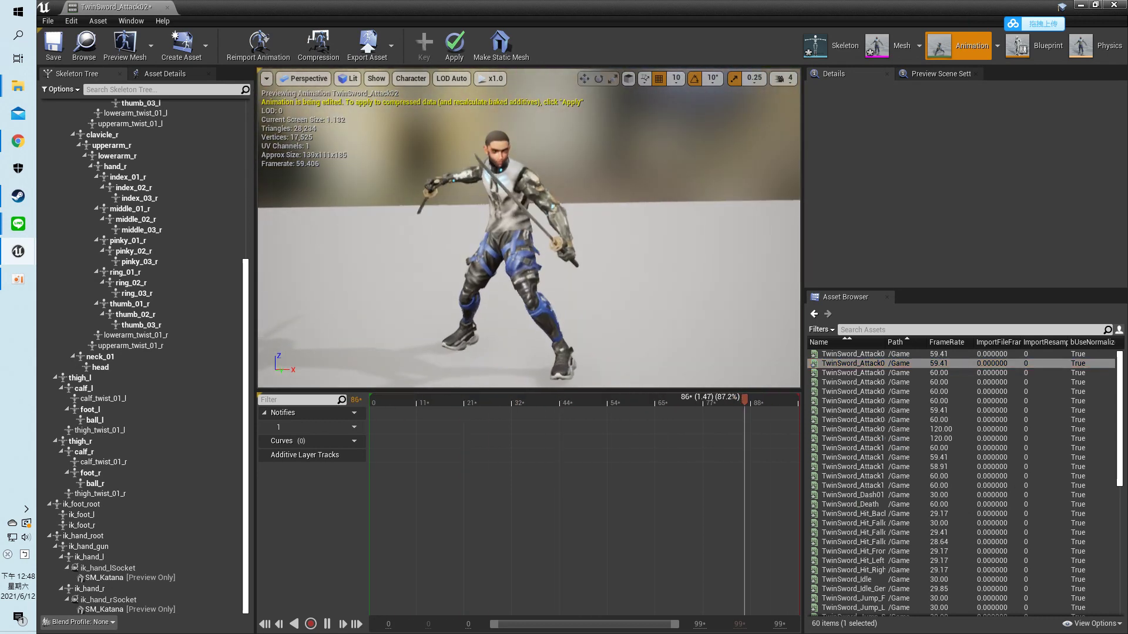
left_click_drag(428, 400, 288, 401)
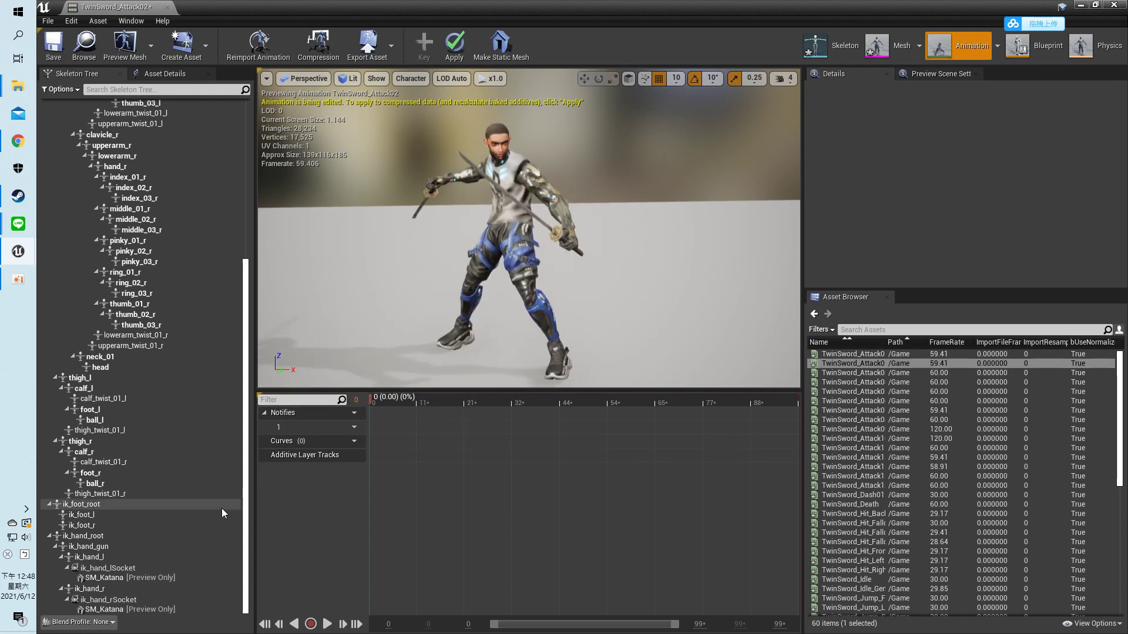
key("ctrl+z")
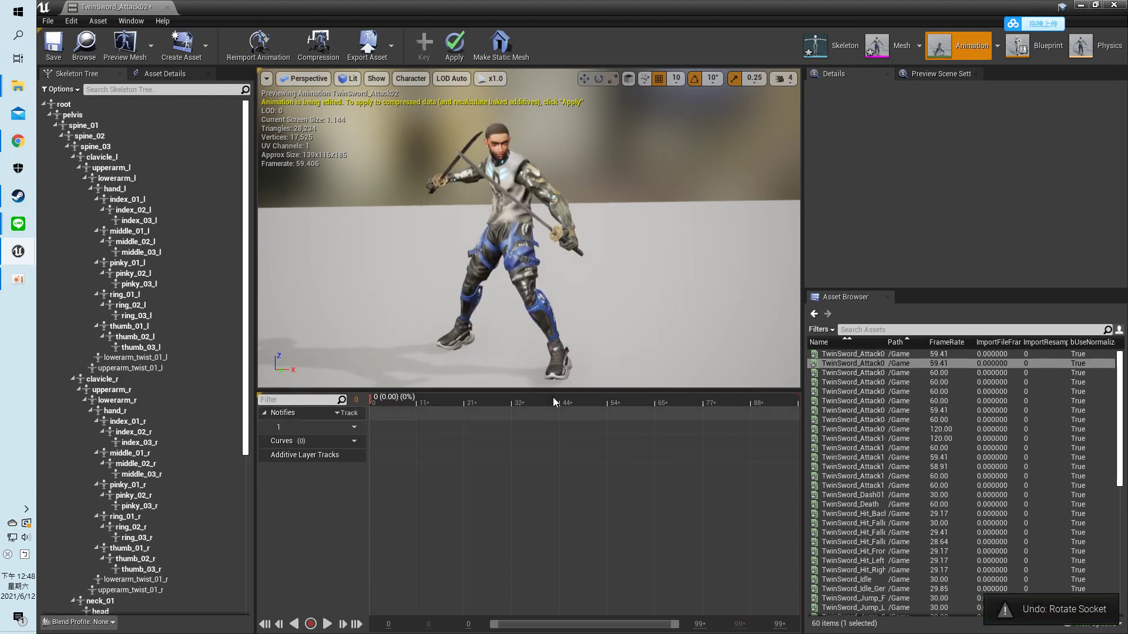
key("space")
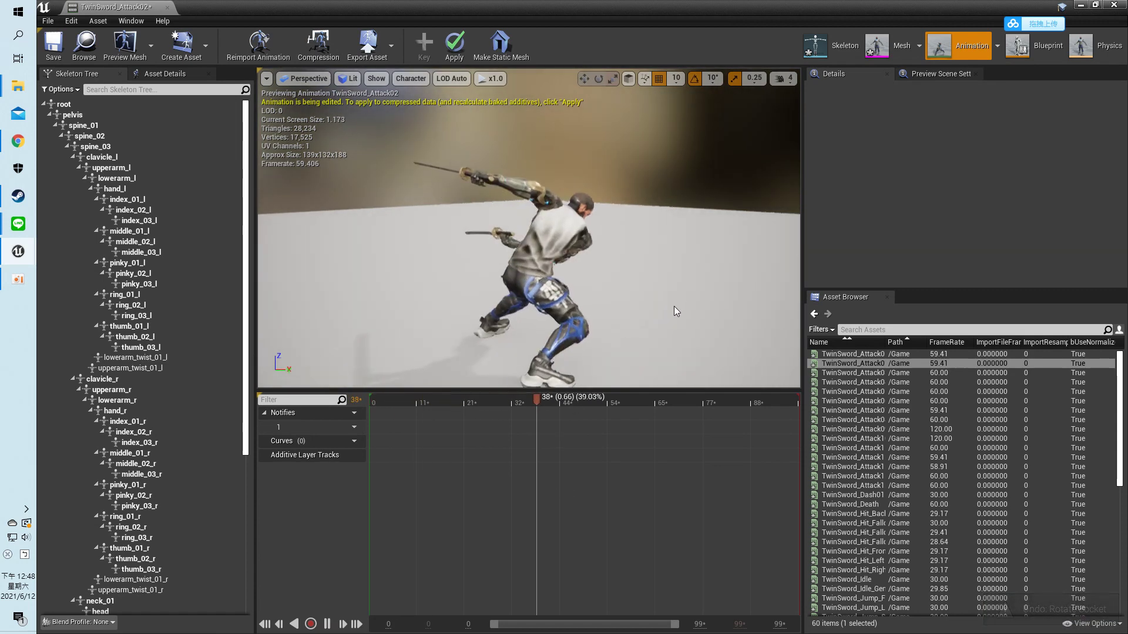
right_click_drag(758, 293, 687, 294)
left_click_drag(758, 292, 763, 293)
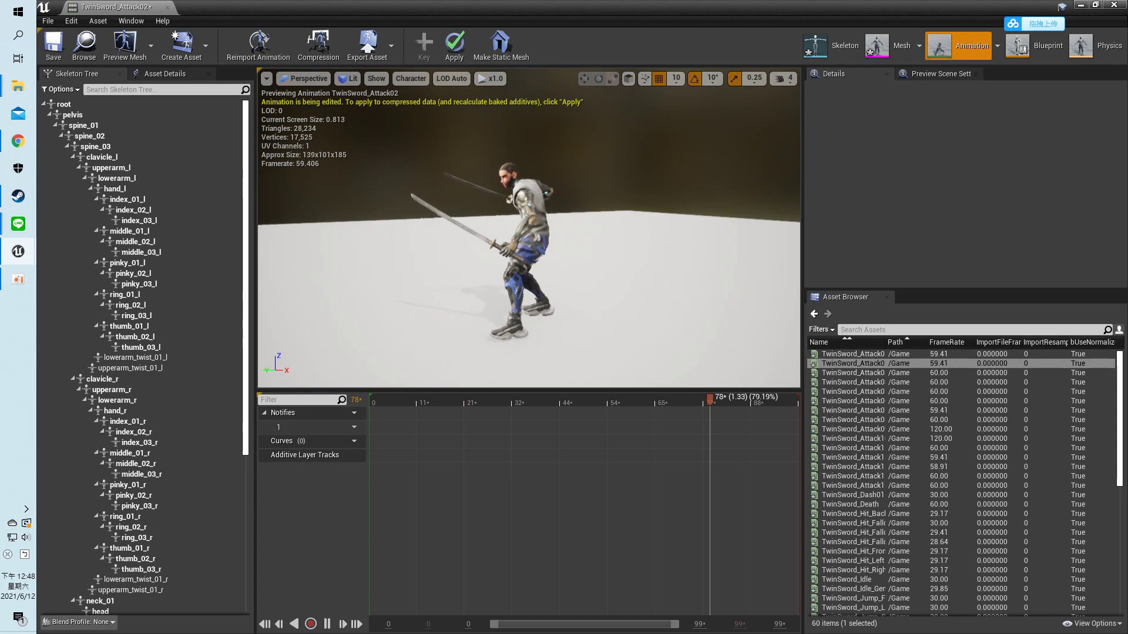
- Preview the TwinSword animations in turn, from Attack03 through Attack12, Dash01 and Death
left_click(872, 373)
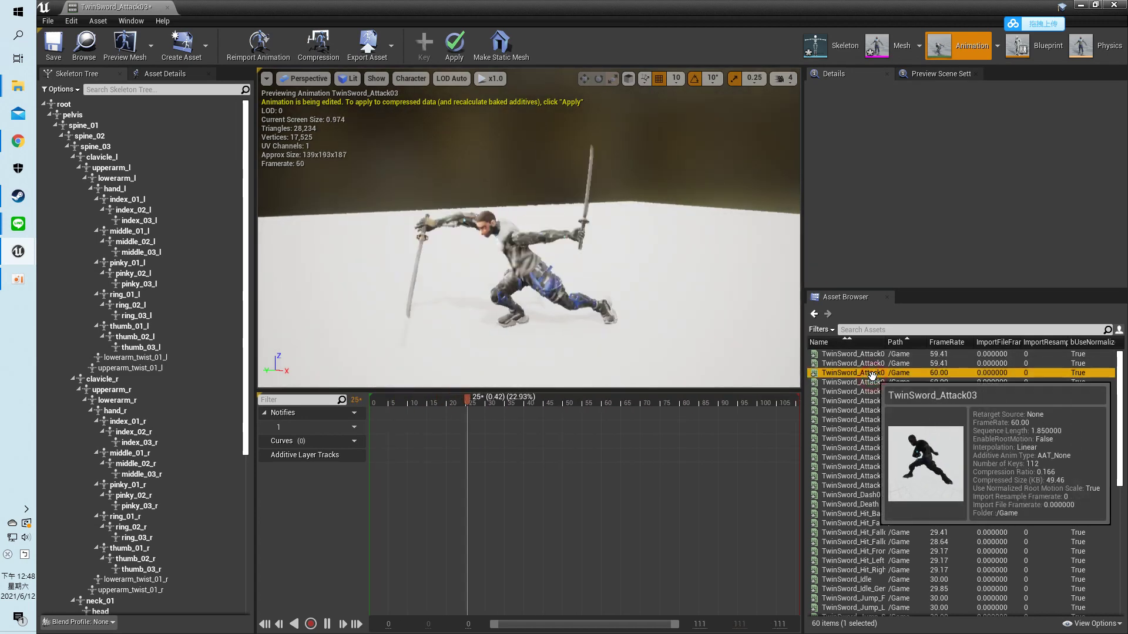
left_click(873, 382)
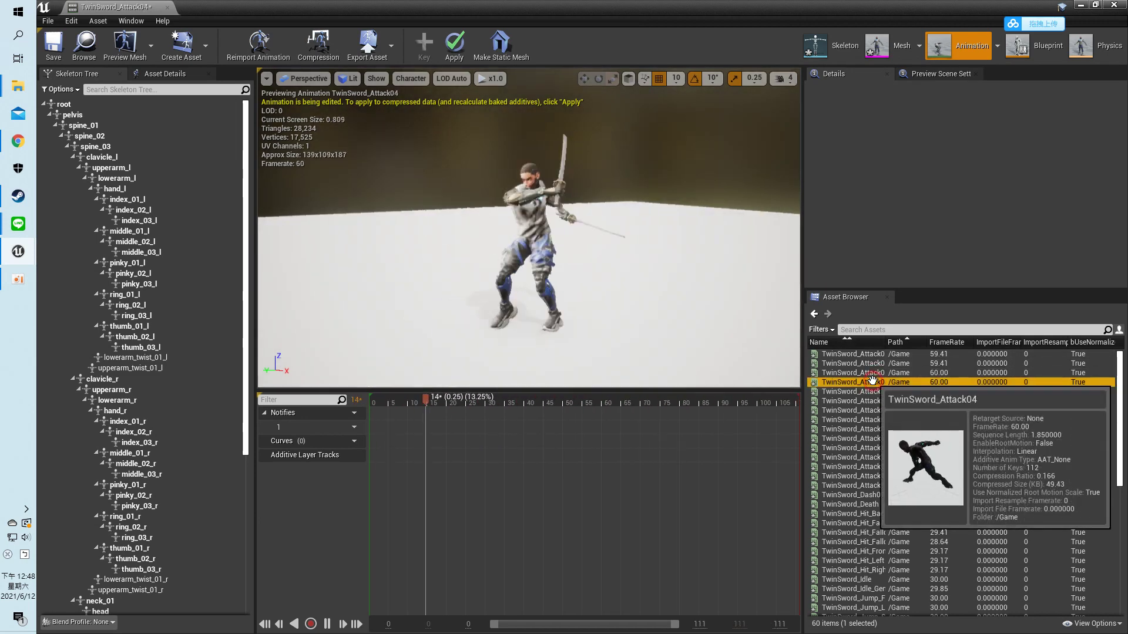
left_click(868, 390)
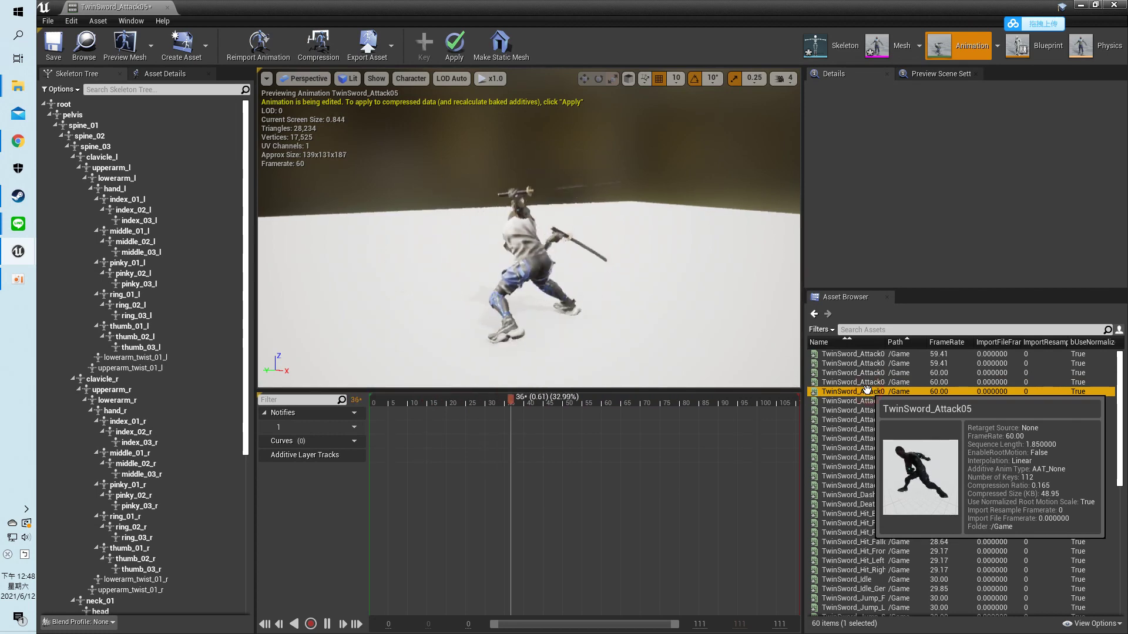
left_click(863, 400)
left_click(862, 410)
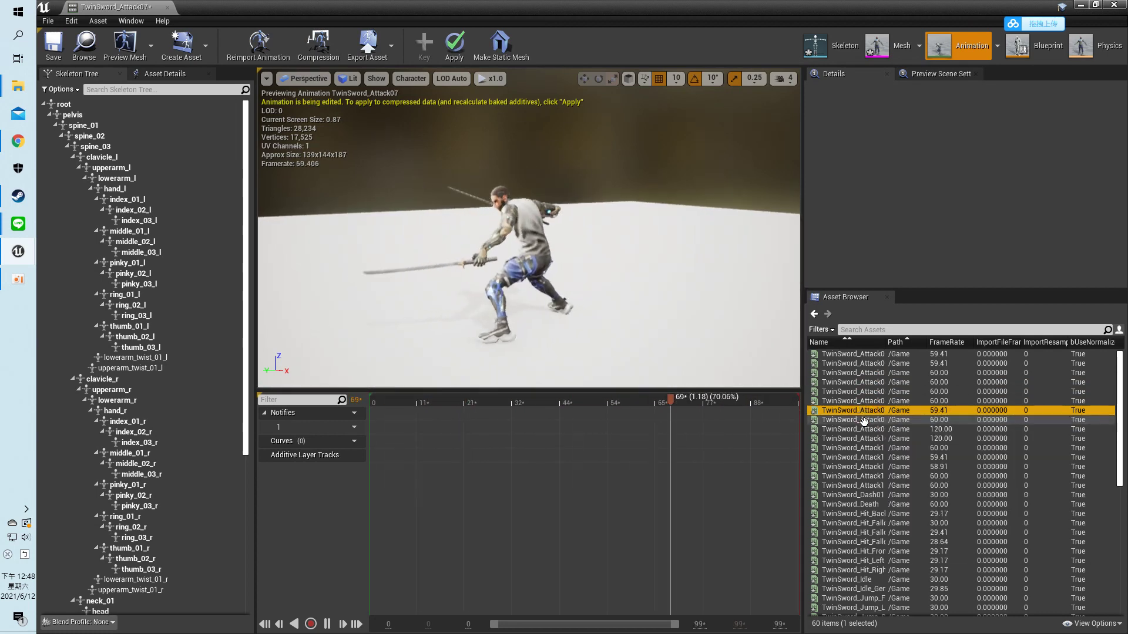
left_click(864, 420)
left_click(866, 430)
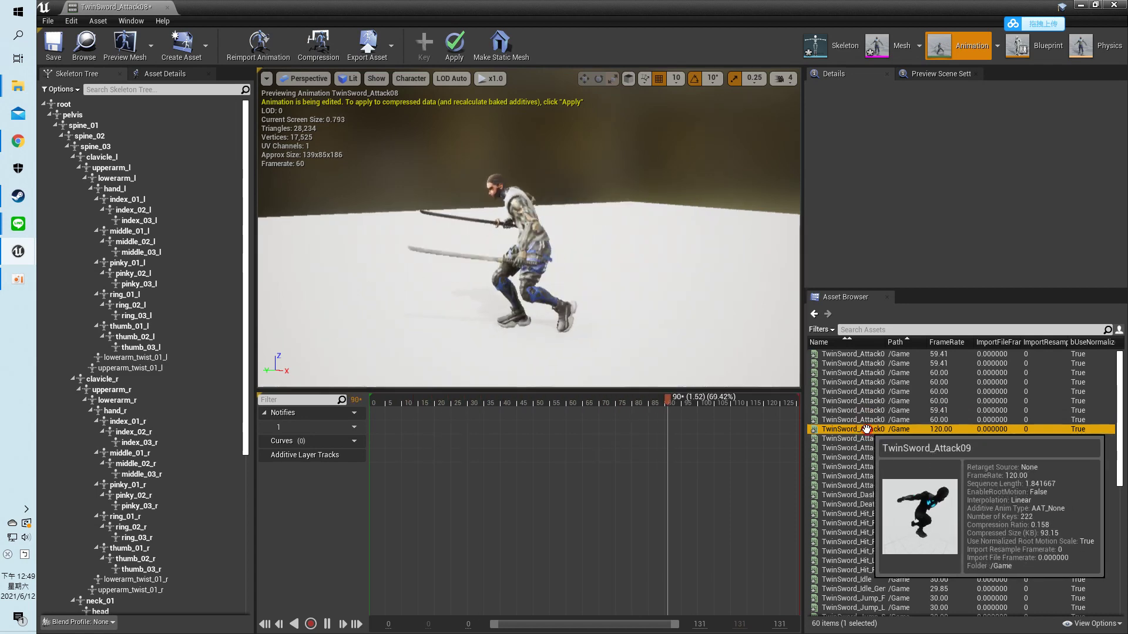
left_click(867, 439)
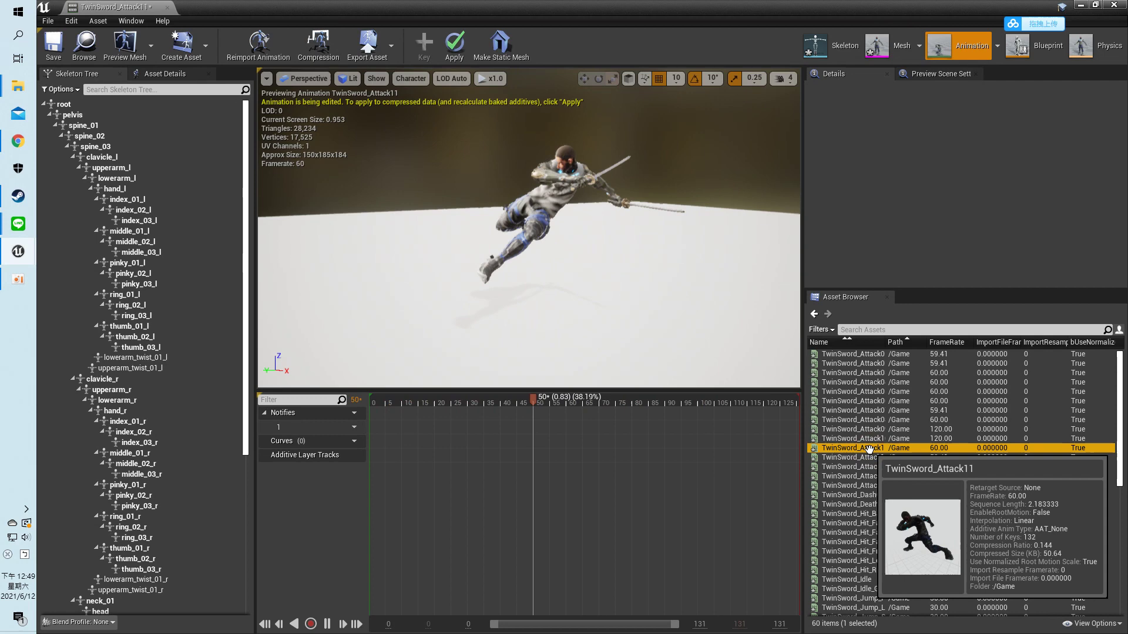
left_click(870, 457)
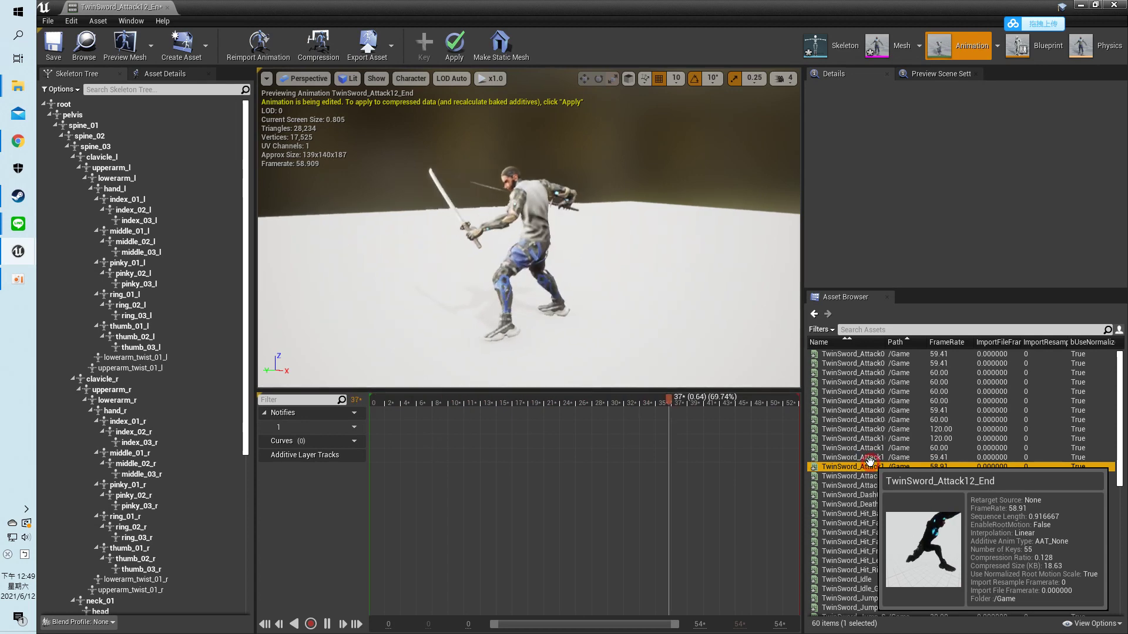
mouse_move(870, 474)
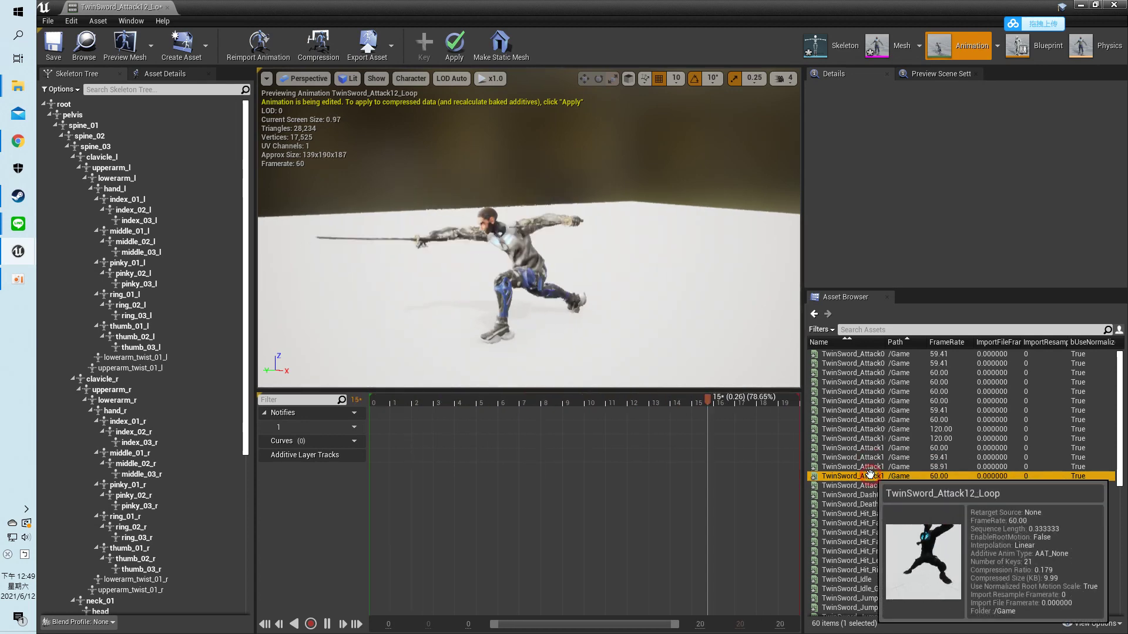
left_click(871, 486)
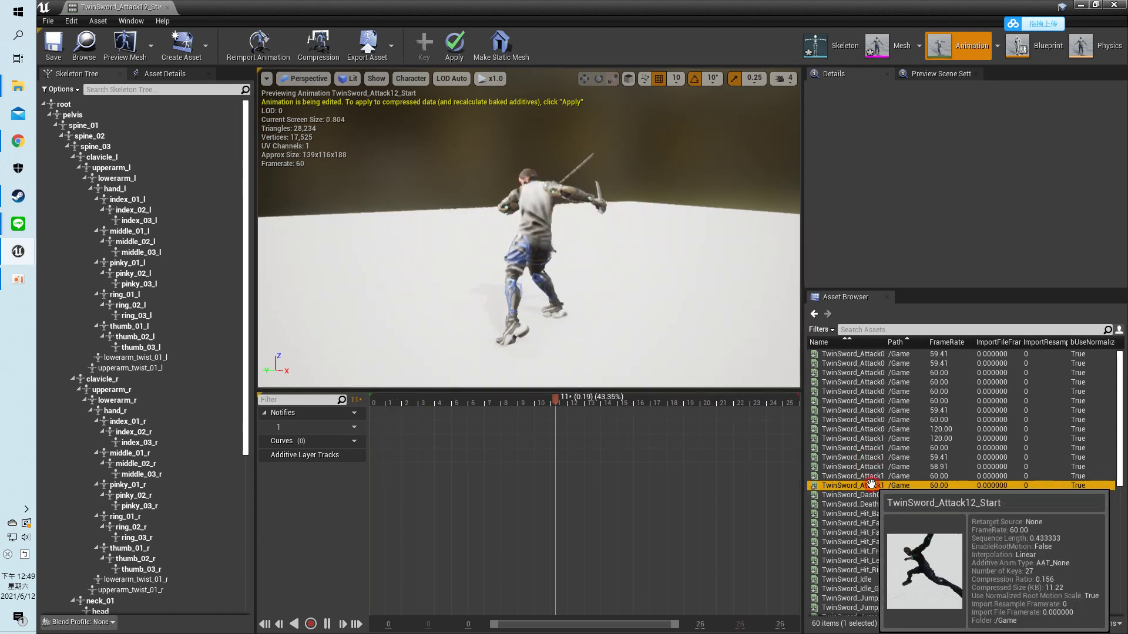
left_click(874, 495)
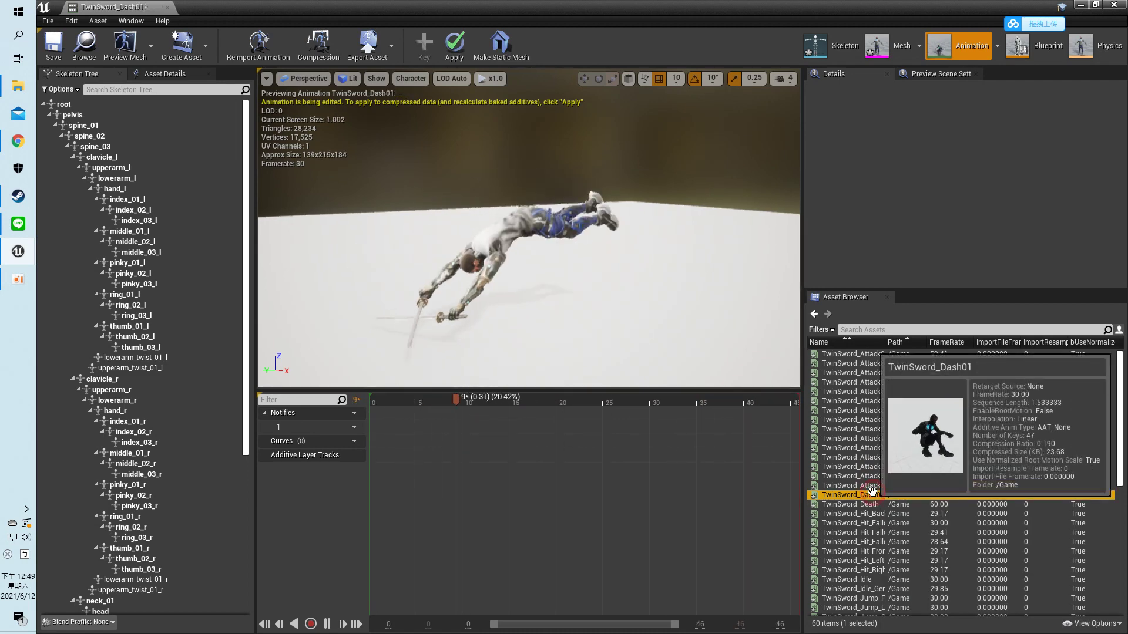
left_click(878, 505)
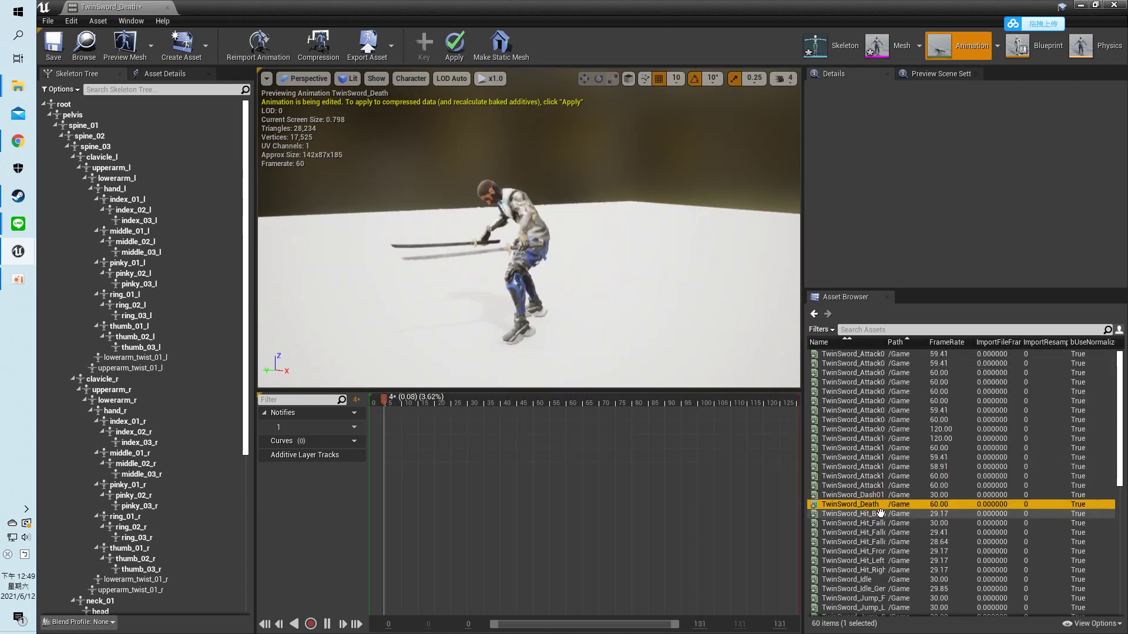
- Return to the attack animations and orbit around TwinSword_Attack04 as it plays
left_click(864, 430)
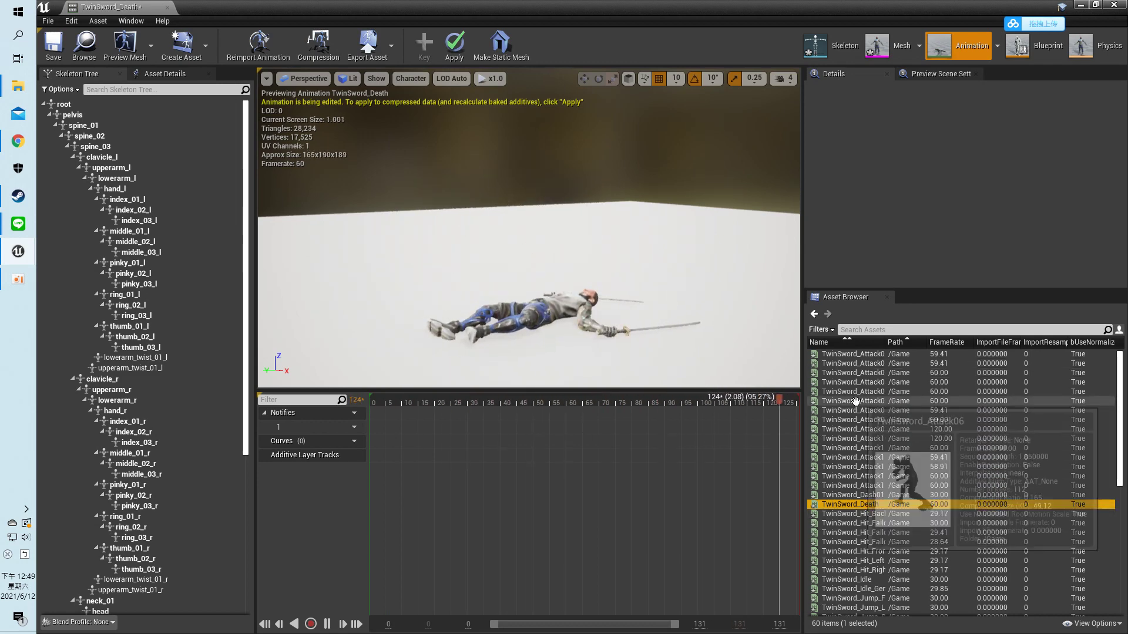
left_click(857, 355)
left_click(854, 371)
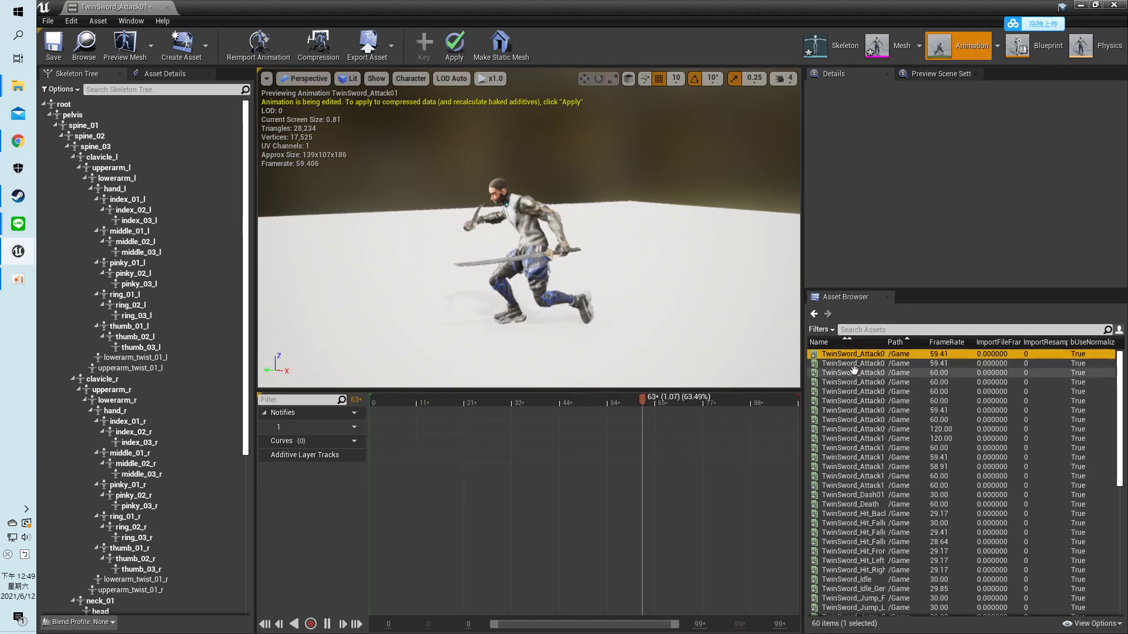
left_click(852, 382)
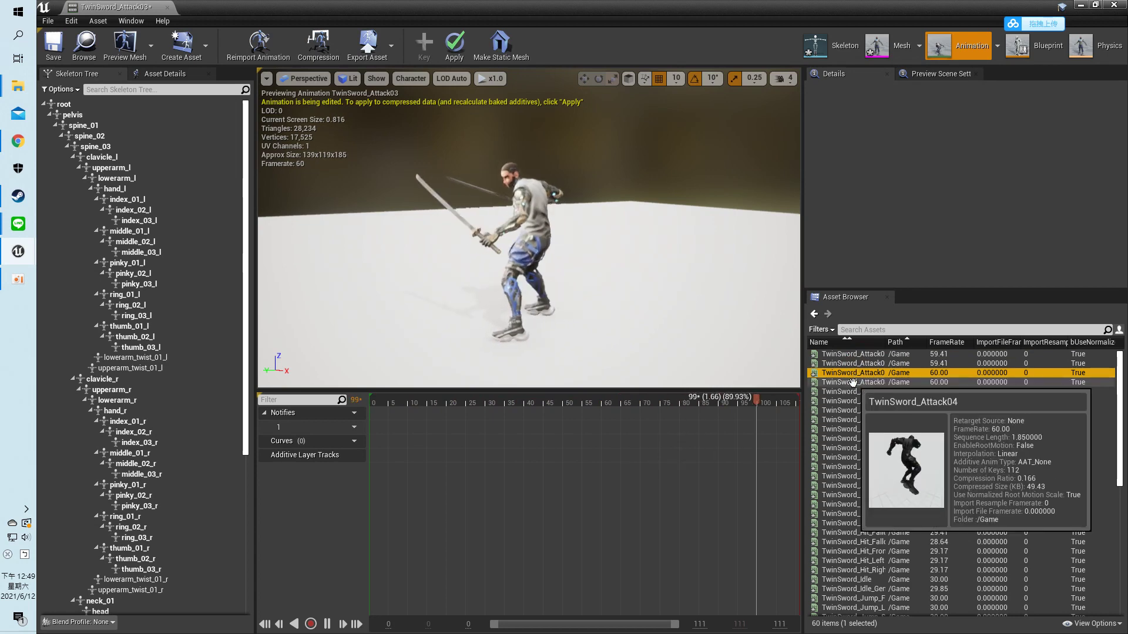
left_click_drag(558, 262, 699, 262, "alt")
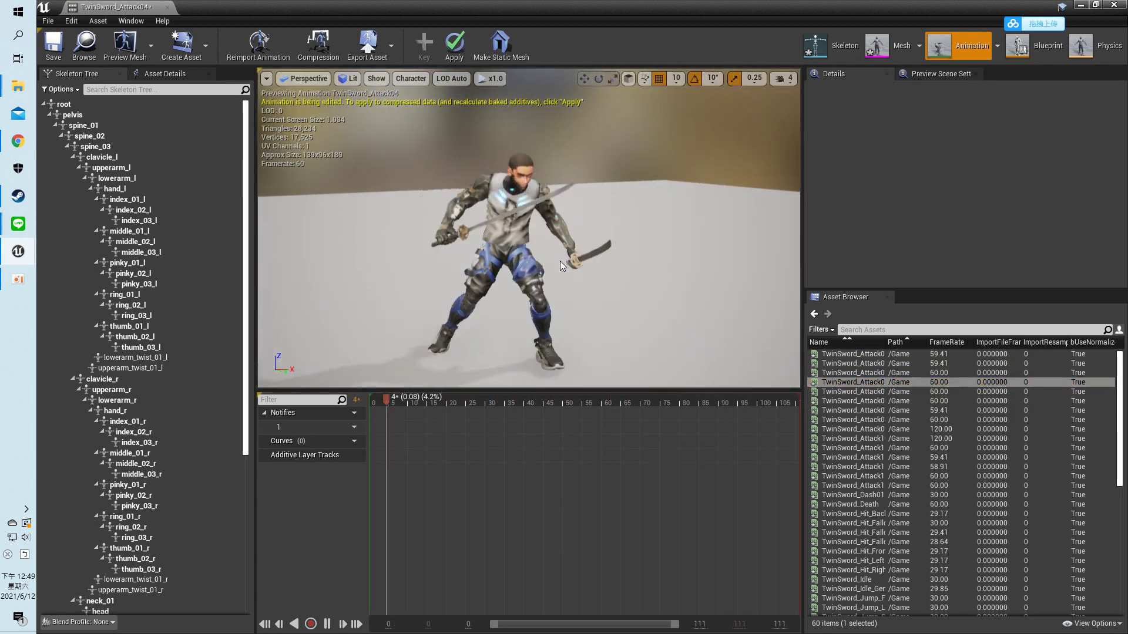
left_click_drag(562, 283, 655, 289, "alt")
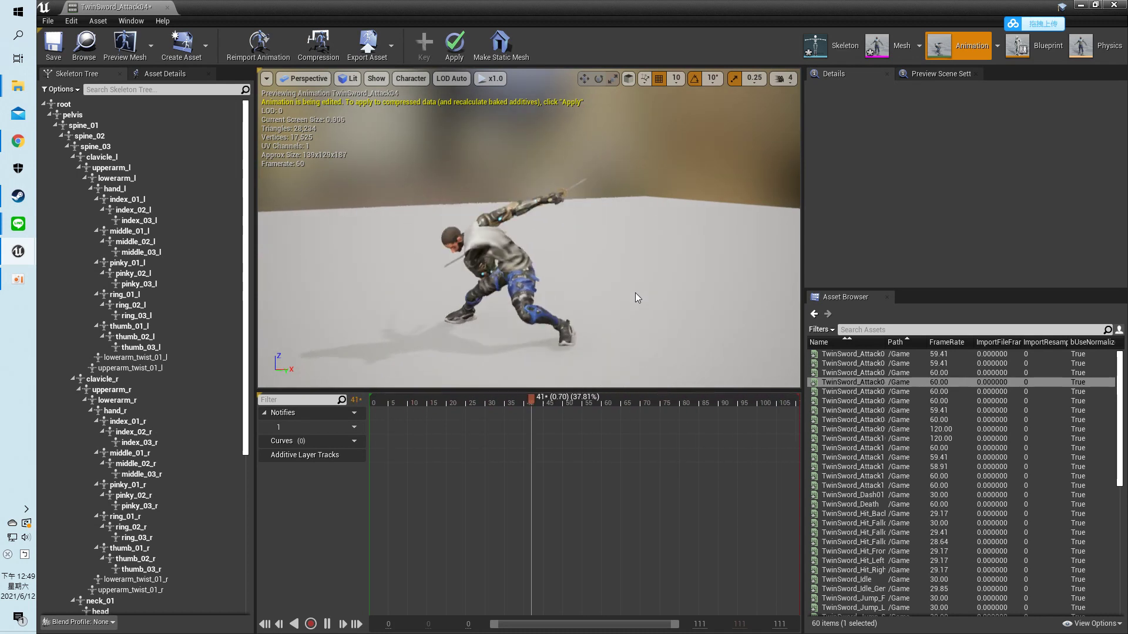
left_click(406, 246)
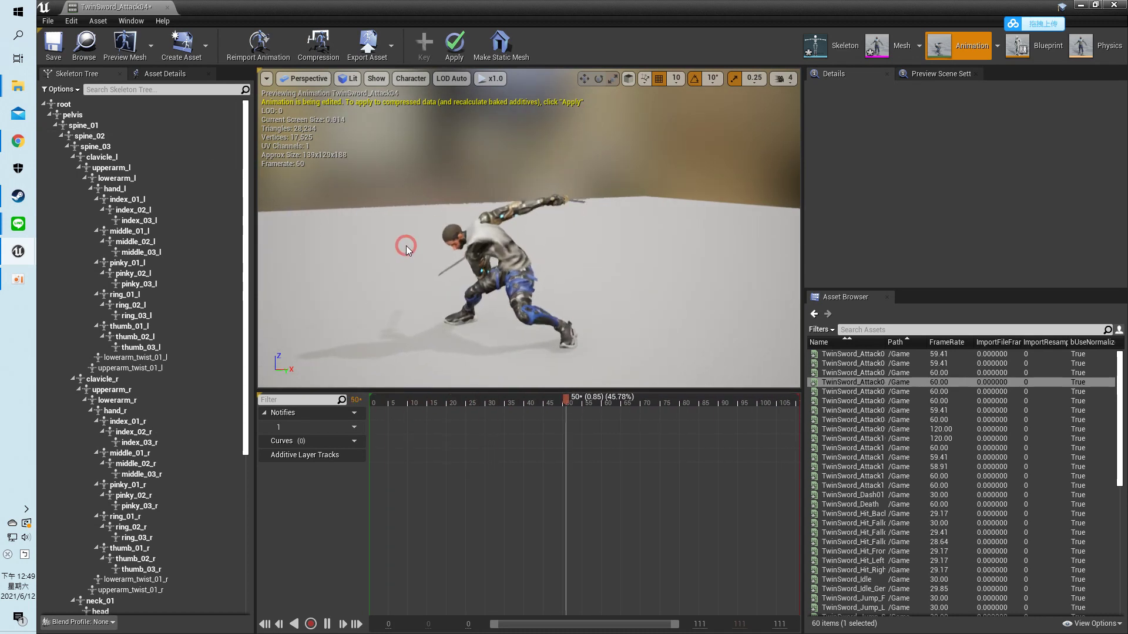